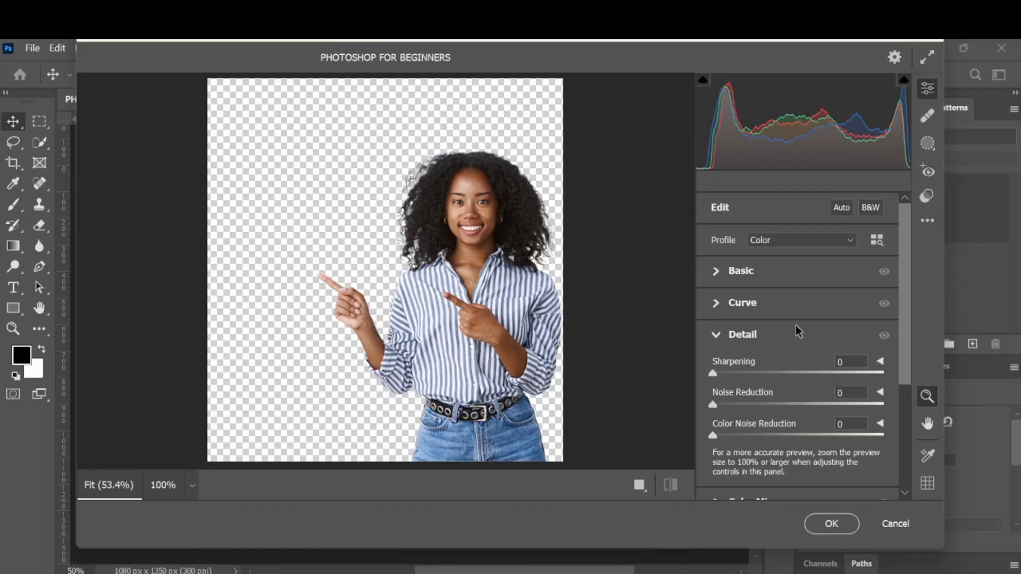
# - Expand the Basic section of the Camera Raw filter and set Exposure to +0.20
pyautogui.click(718, 272)
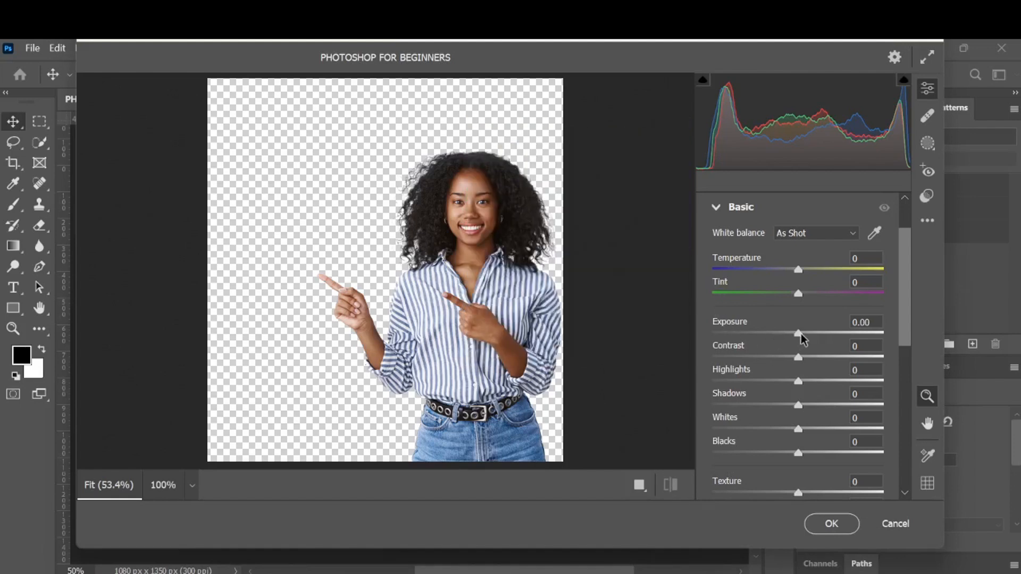
pyautogui.moveTo(801, 333); pyautogui.dragTo(806, 336)
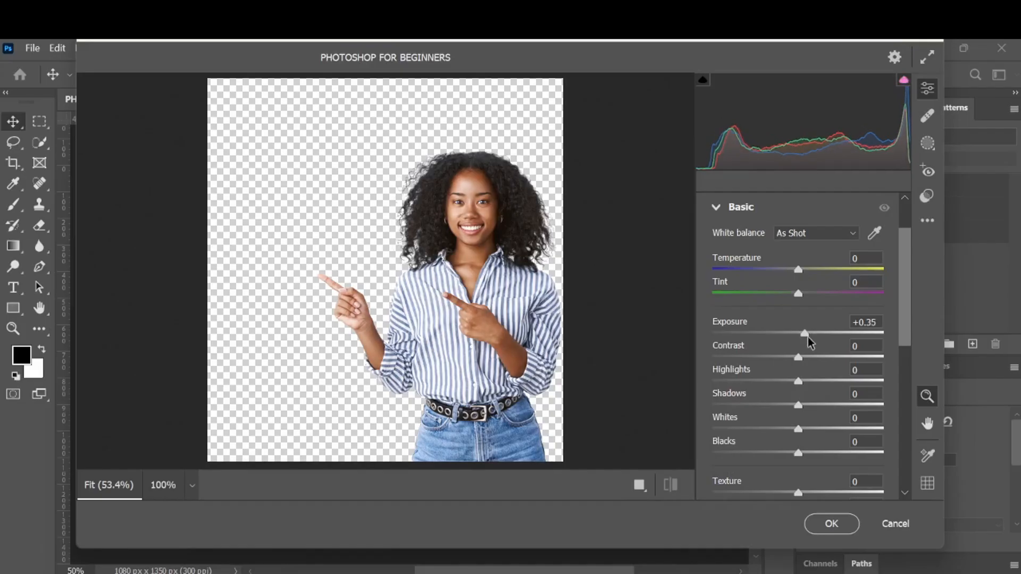
pyautogui.moveTo(808, 338); pyautogui.dragTo(804, 338)
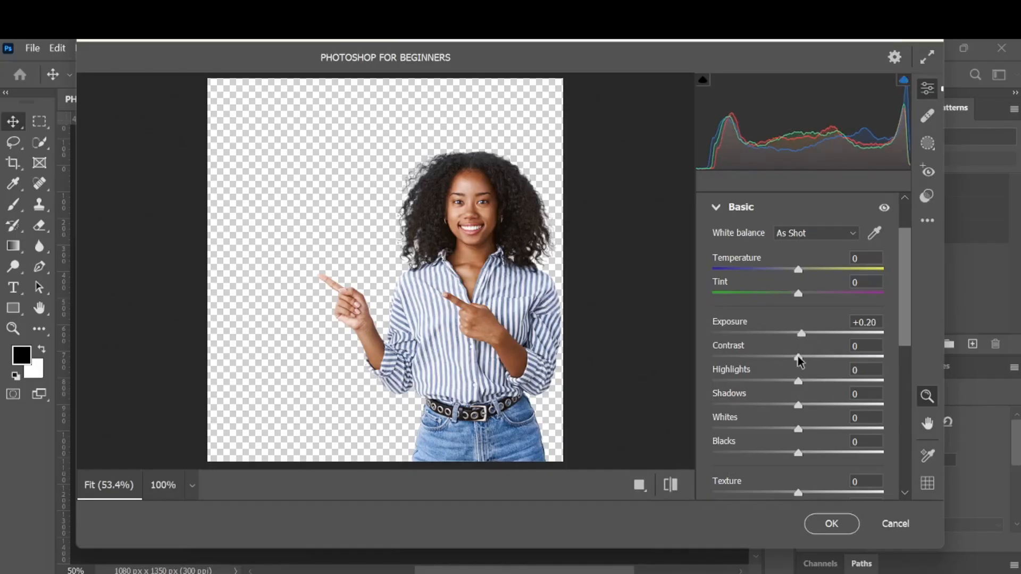
# - Set Contrast to +15 and Highlights to +15
pyautogui.moveTo(800, 360); pyautogui.dragTo(812, 361)
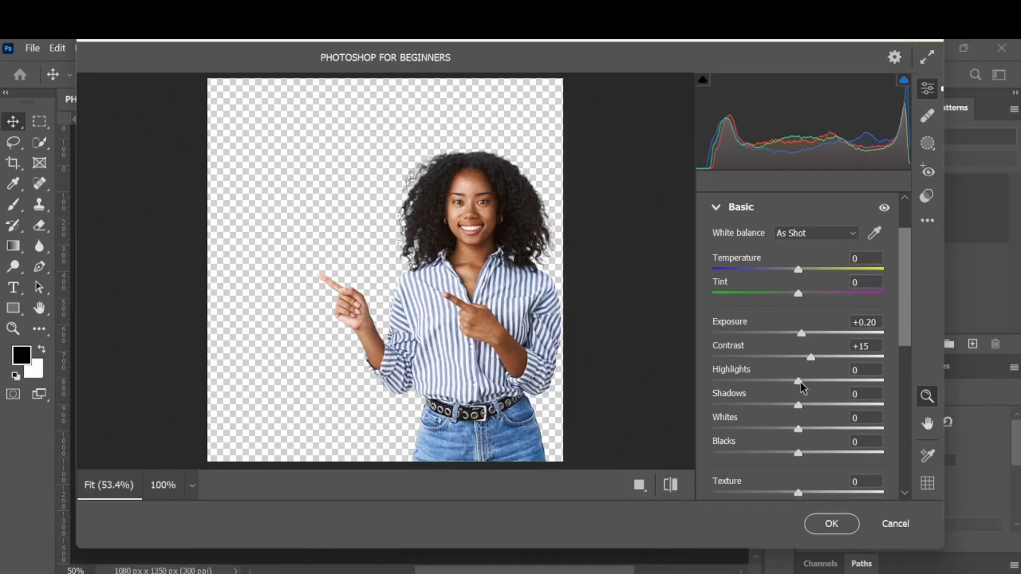
pyautogui.moveTo(800, 381); pyautogui.dragTo(814, 386)
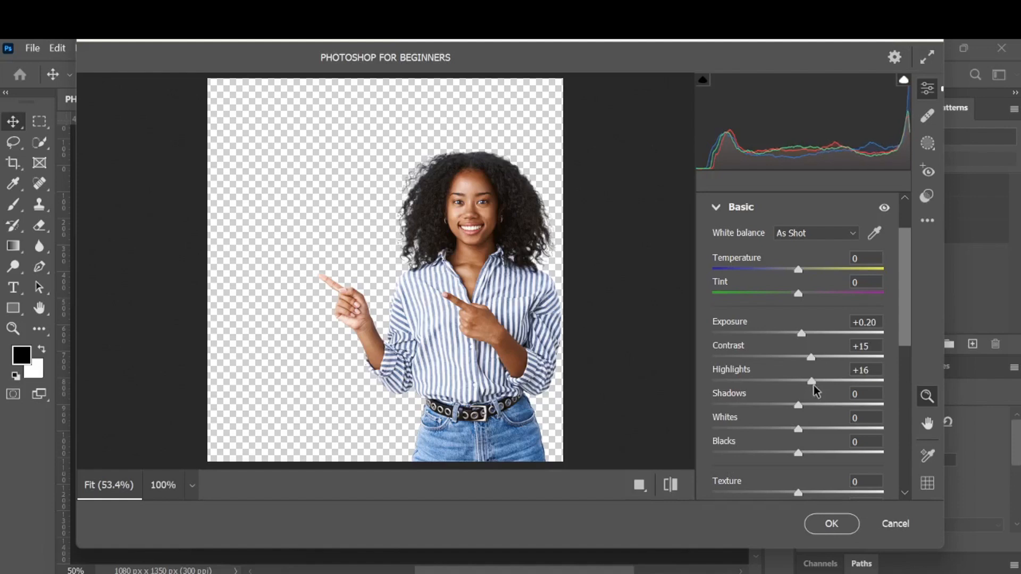
pyautogui.click(872, 367)
pyautogui.press('BackSpace')
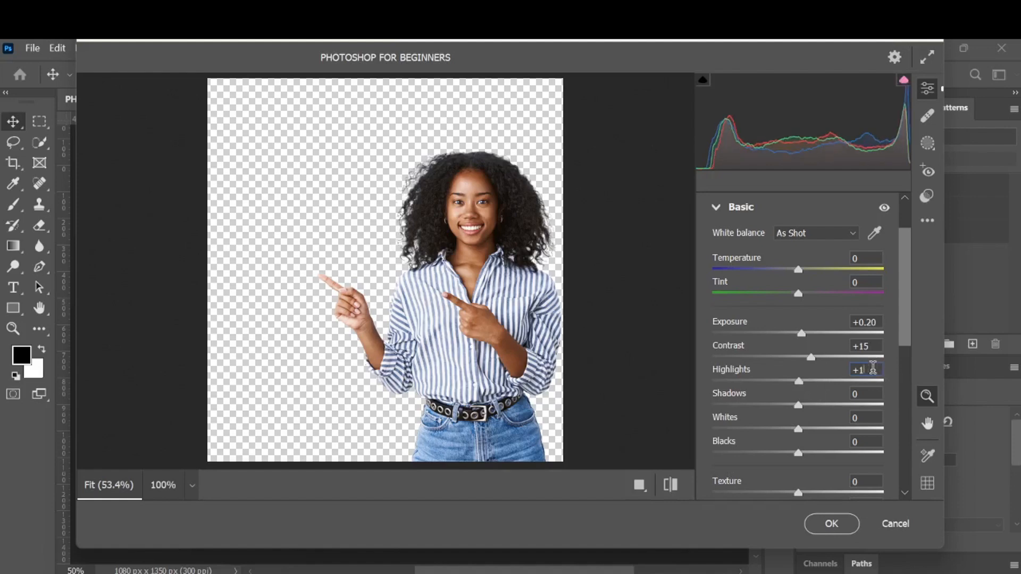
pyautogui.write('5')
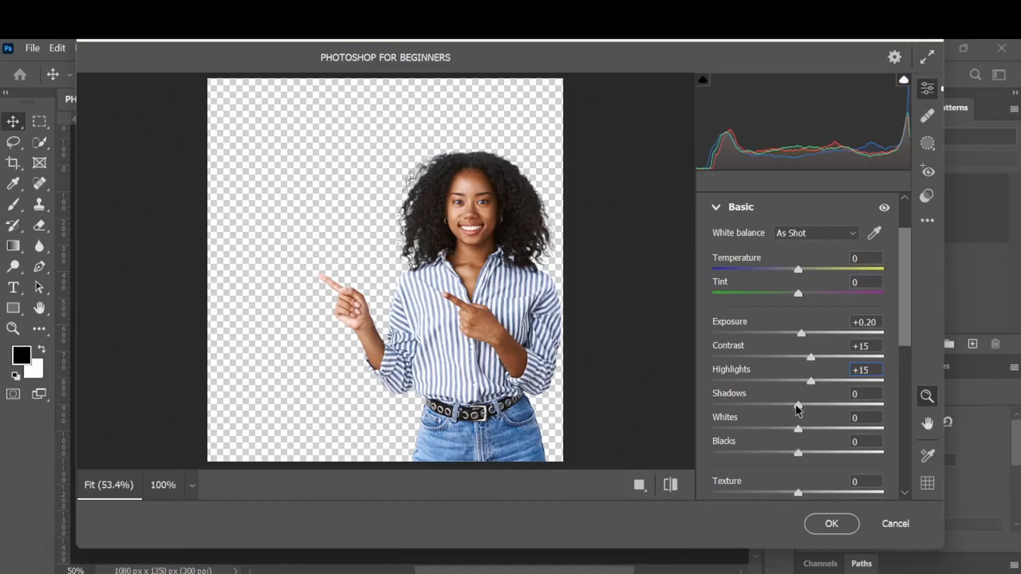
# - Adjust the remaining tone sliders: Shadows to -8, Whites to +17 and Blacks to -10
pyautogui.moveTo(796, 405); pyautogui.dragTo(790, 405)
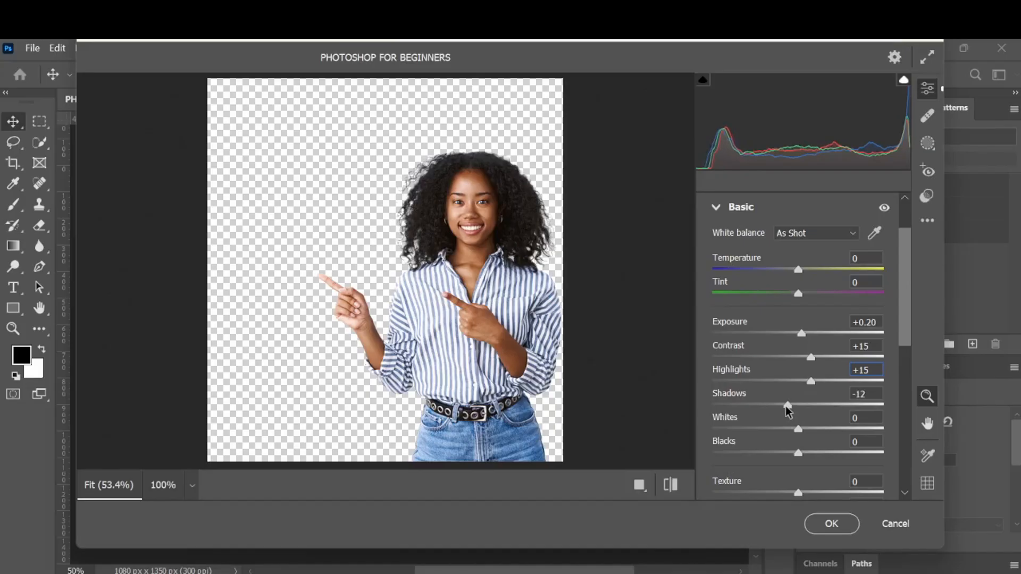
pyautogui.scroll(-3, 789, 407)
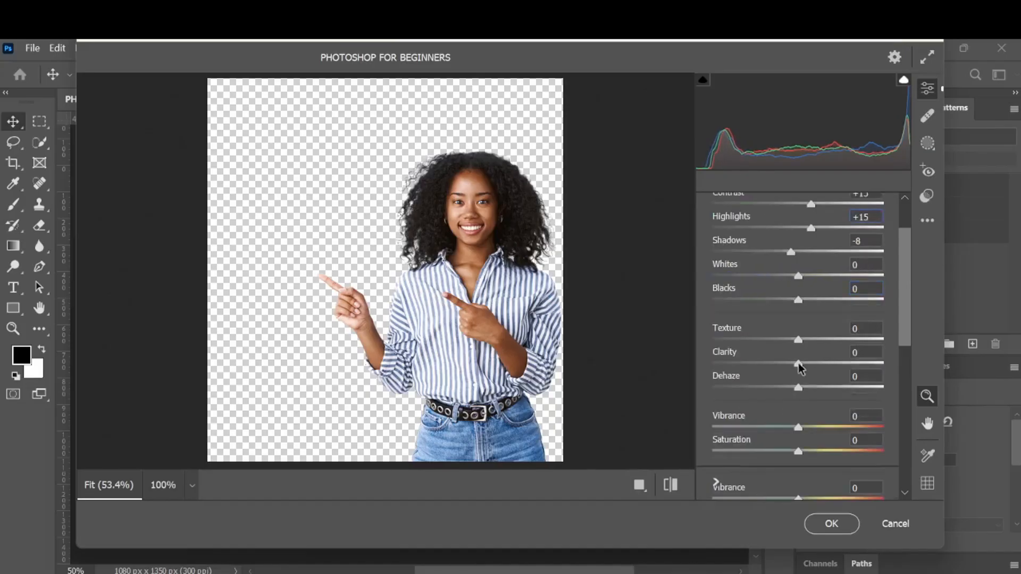
pyautogui.moveTo(799, 274); pyautogui.dragTo(789, 303)
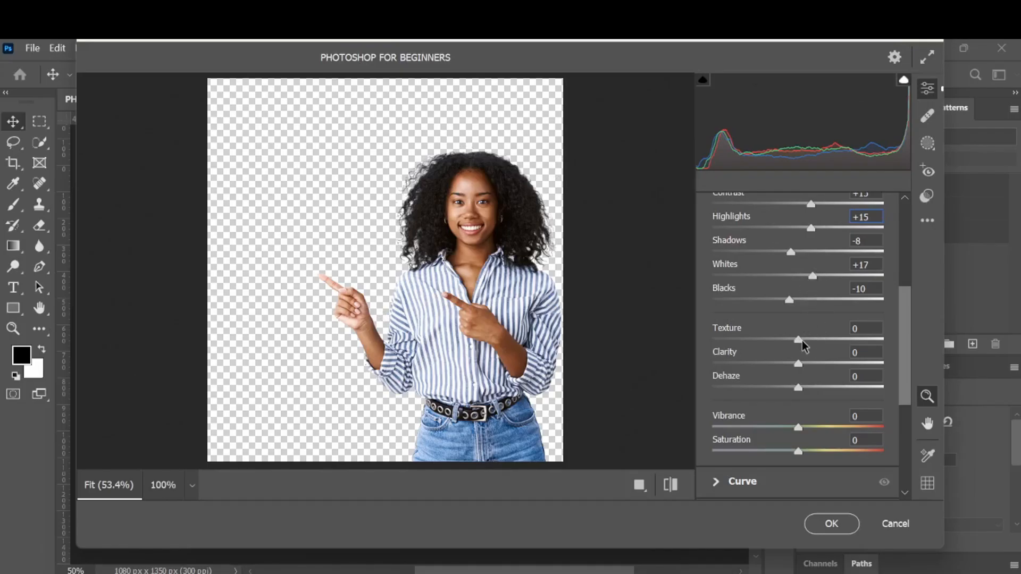
# - Set Texture to +70 and compare the before and after preview
pyautogui.moveTo(802, 340); pyautogui.dragTo(861, 381)
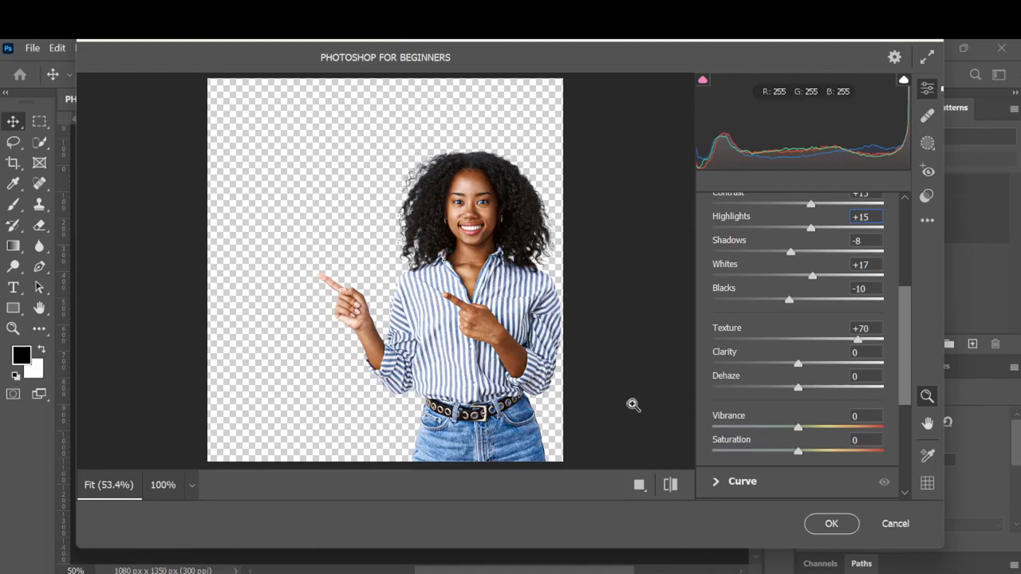
pyautogui.click(671, 492)
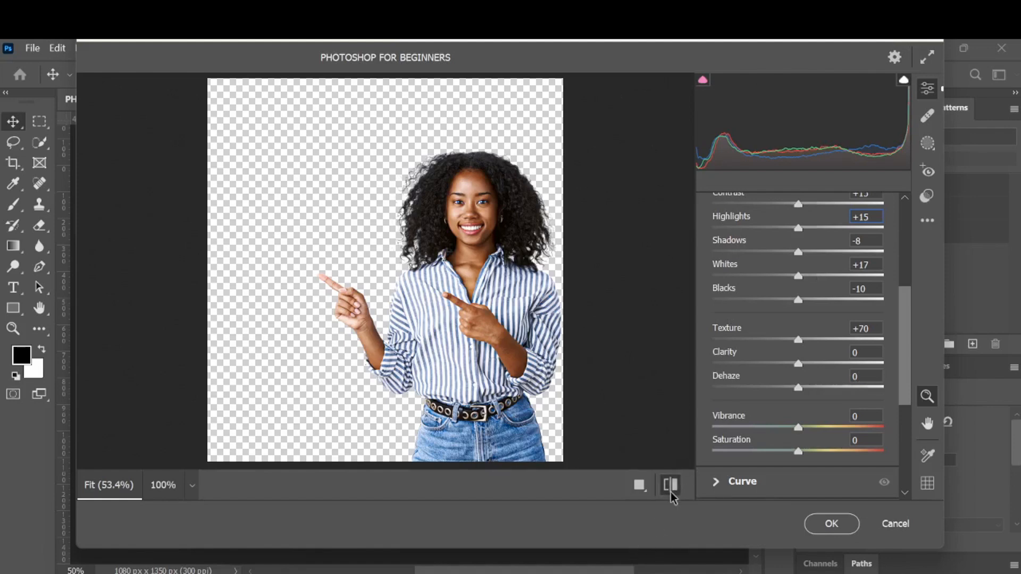
pyautogui.click(672, 494)
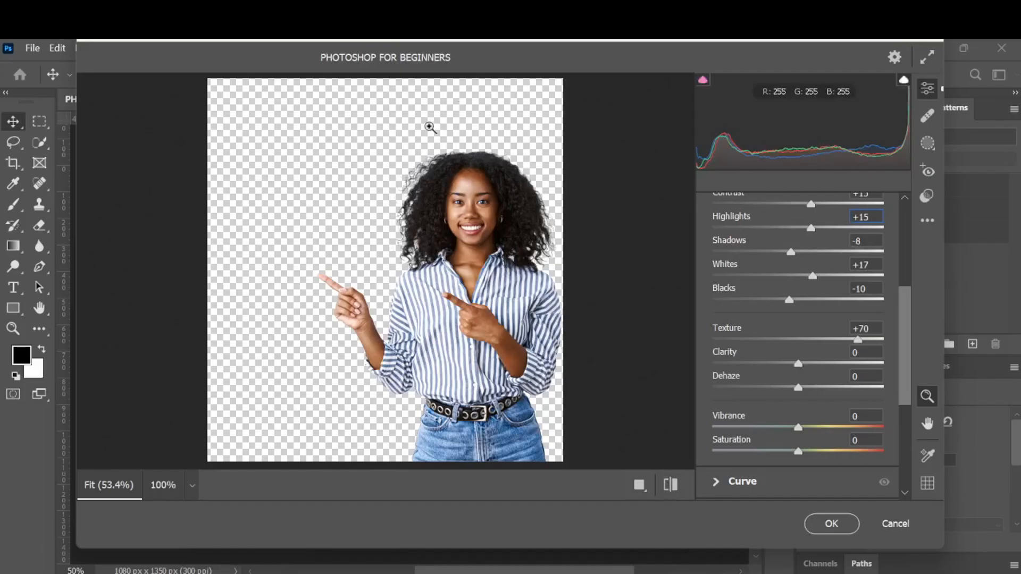
# - Open the Detail section and increase Sharpening on the subject
pyautogui.scroll(-3, 851, 338)
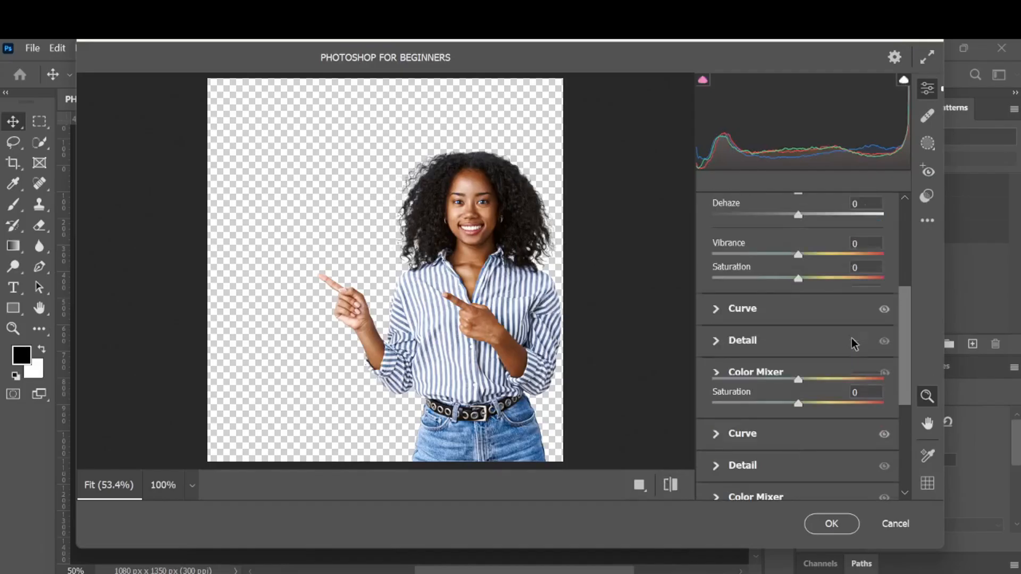
pyautogui.click(723, 344)
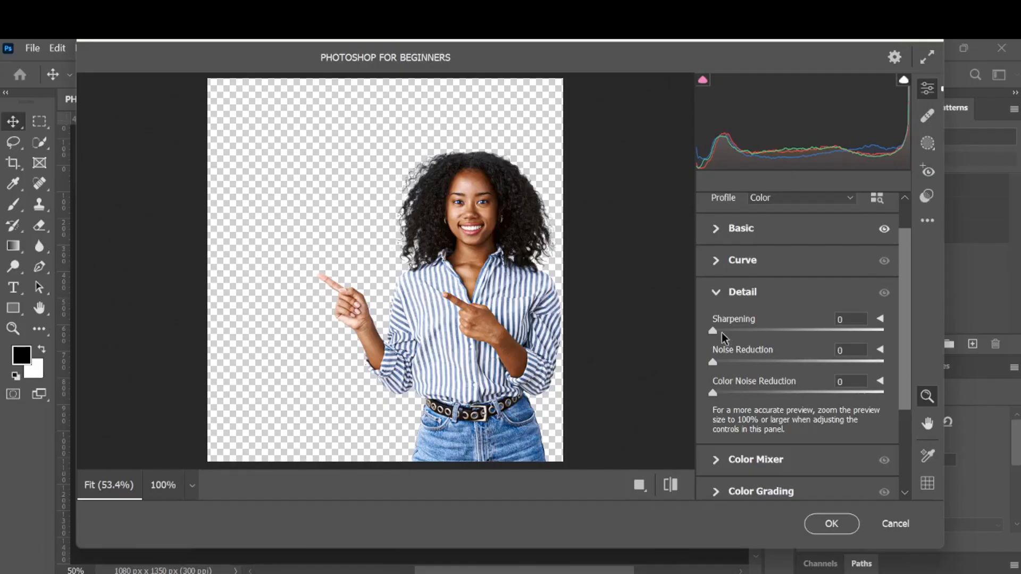
pyautogui.moveTo(714, 331); pyautogui.dragTo(777, 333)
pyautogui.moveTo(777, 333); pyautogui.dragTo(770, 331)
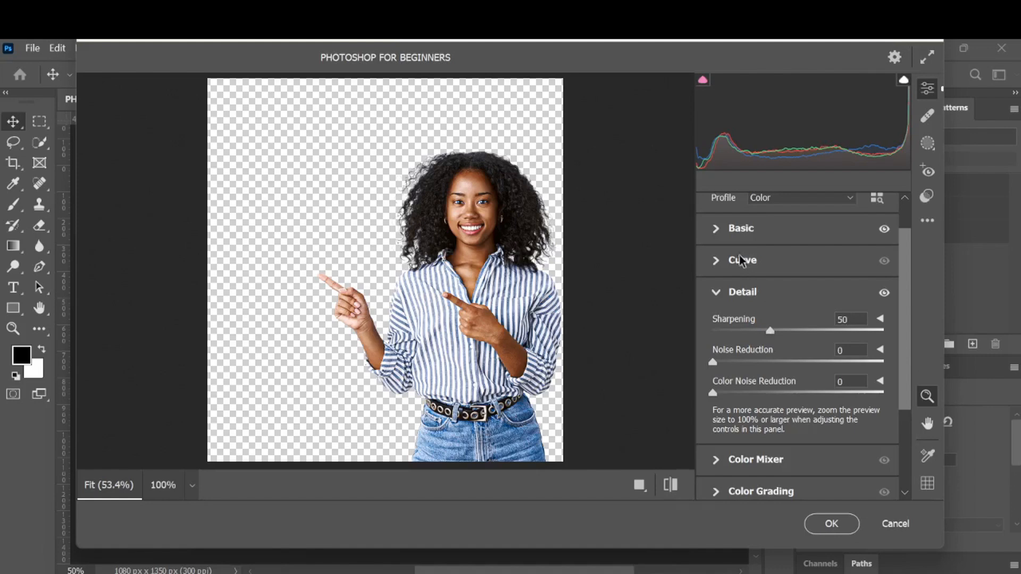
# - Lower Texture to +54 in the Basic section and apply the Camera Raw filter
pyautogui.click(716, 228)
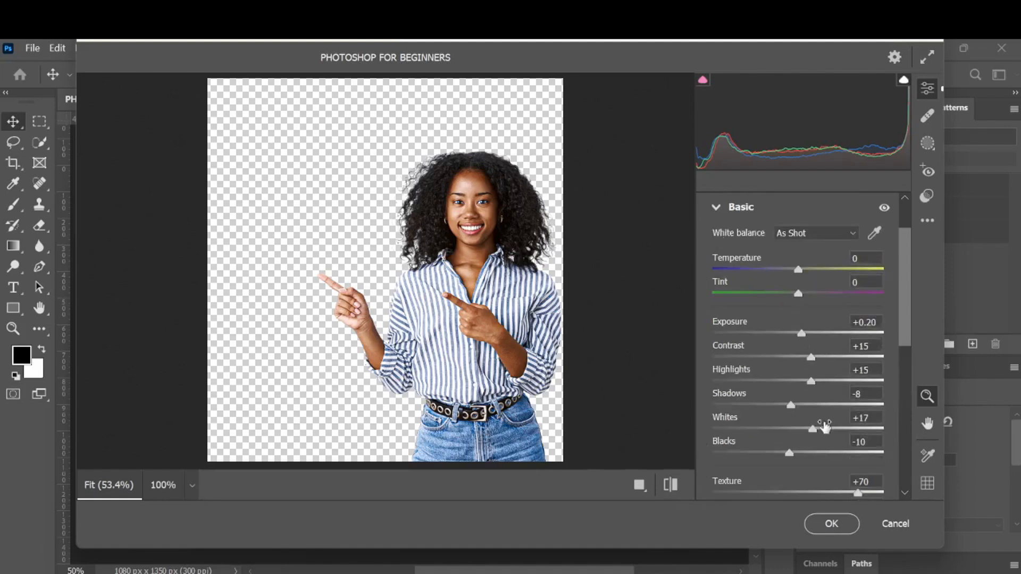
pyautogui.scroll(-3, 821, 423)
pyautogui.moveTo(858, 409); pyautogui.dragTo(844, 404)
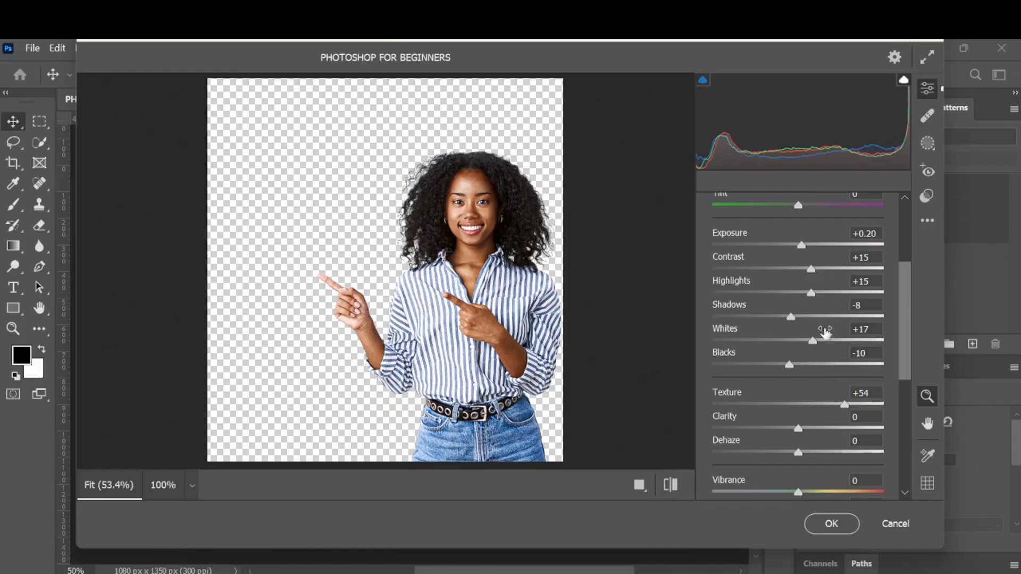
pyautogui.scroll(5, 826, 314)
pyautogui.scroll(-5, 826, 314)
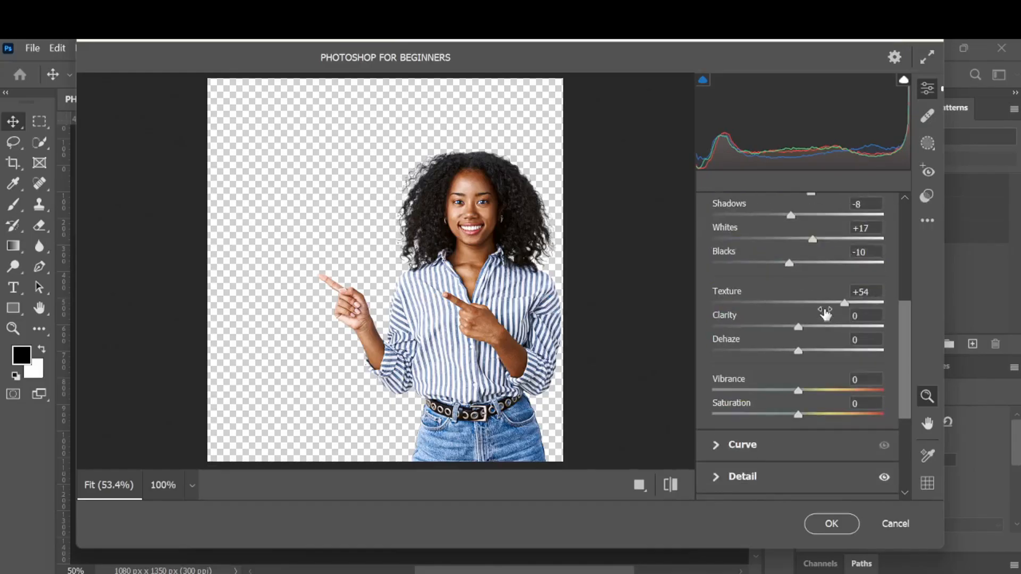
pyautogui.click(824, 527)
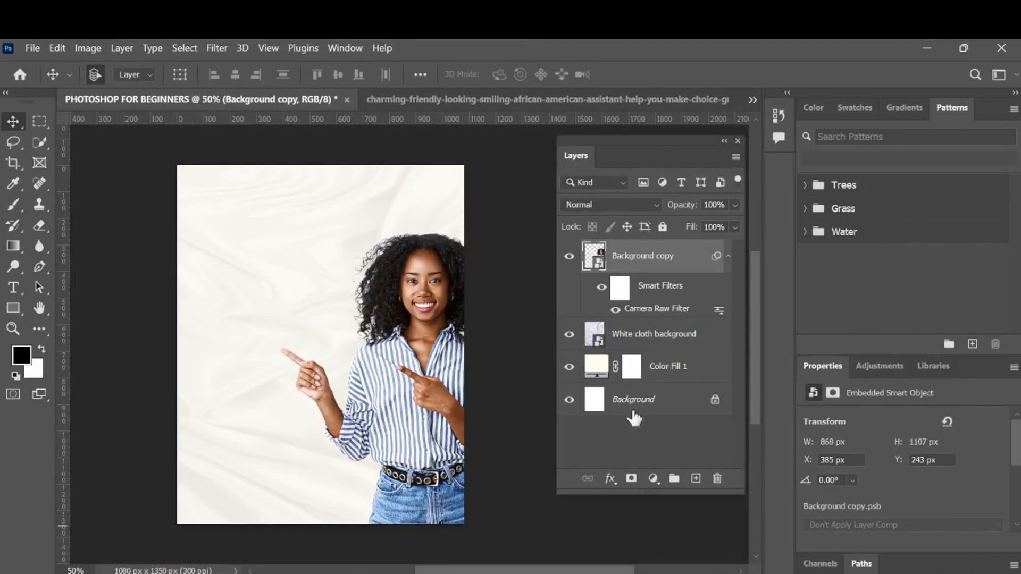
# - Toggle the Camera Raw Filter's visibility off and on to compare the result
pyautogui.click(615, 310)
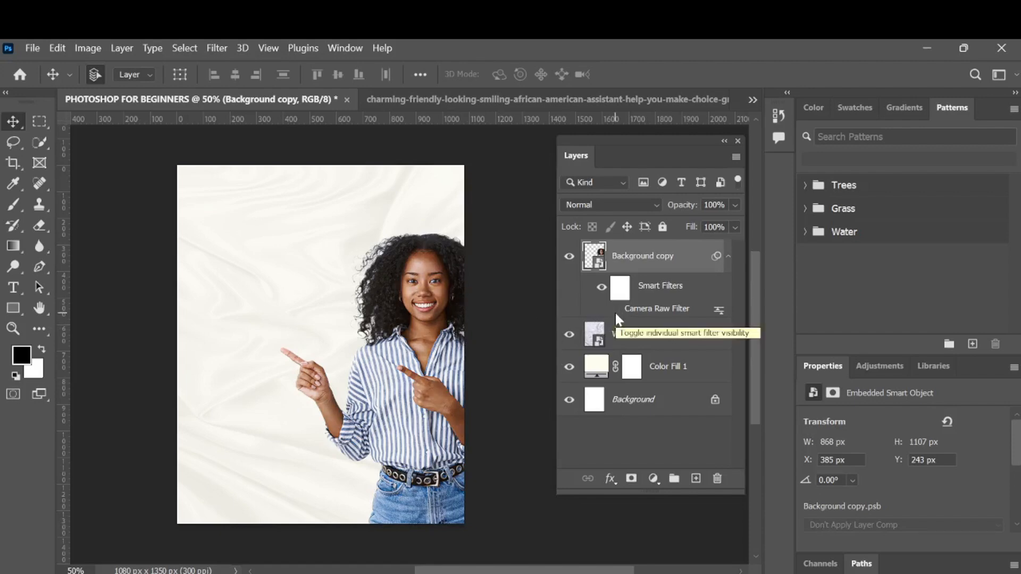
pyautogui.click(616, 310)
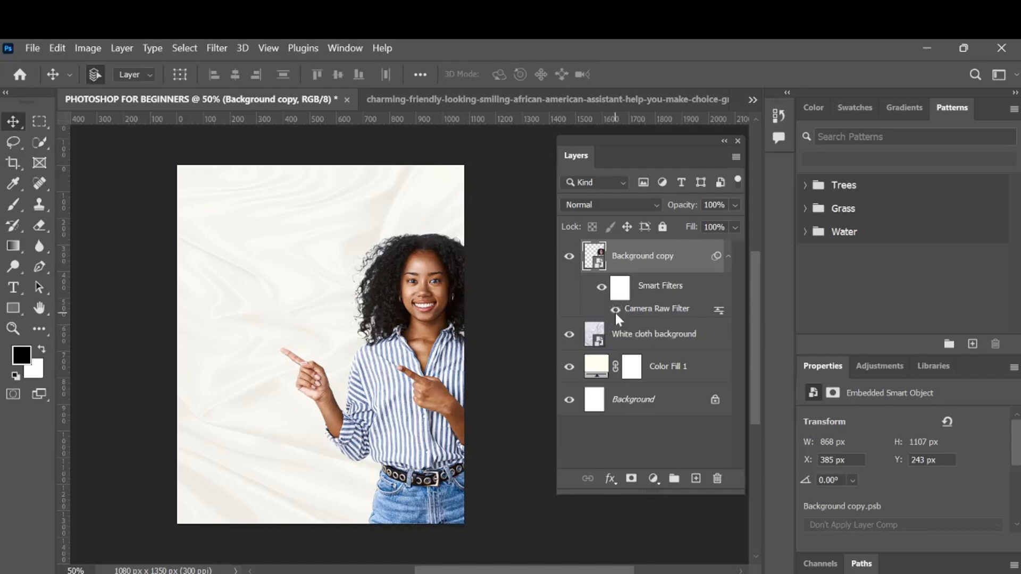
# - Change the Color Fill 1 layer's colour to pure white ffffff
pyautogui.doubleClick(599, 365)
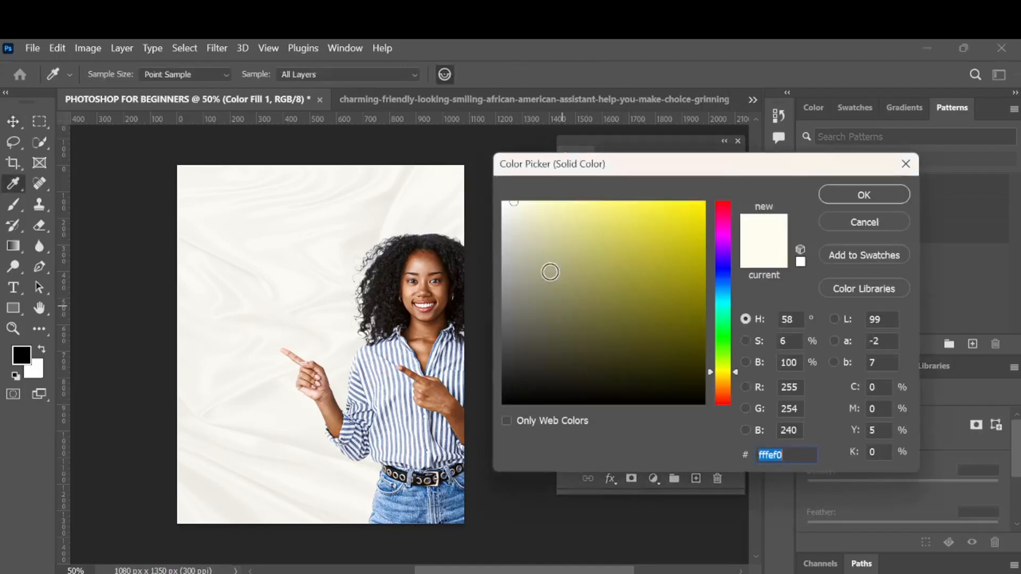
pyautogui.click(511, 203)
pyautogui.moveTo(512, 203); pyautogui.dragTo(501, 201)
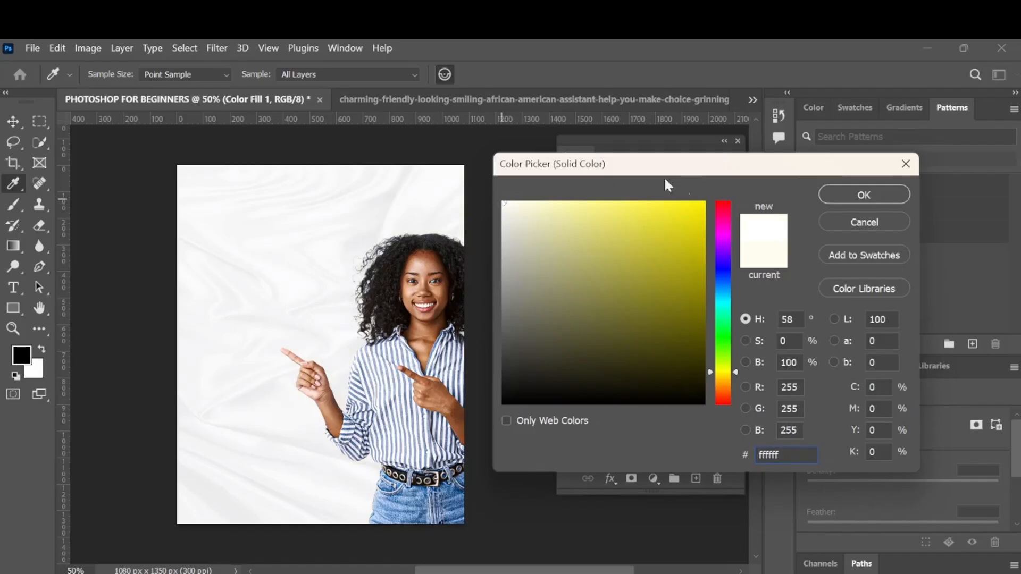
pyautogui.click(828, 202)
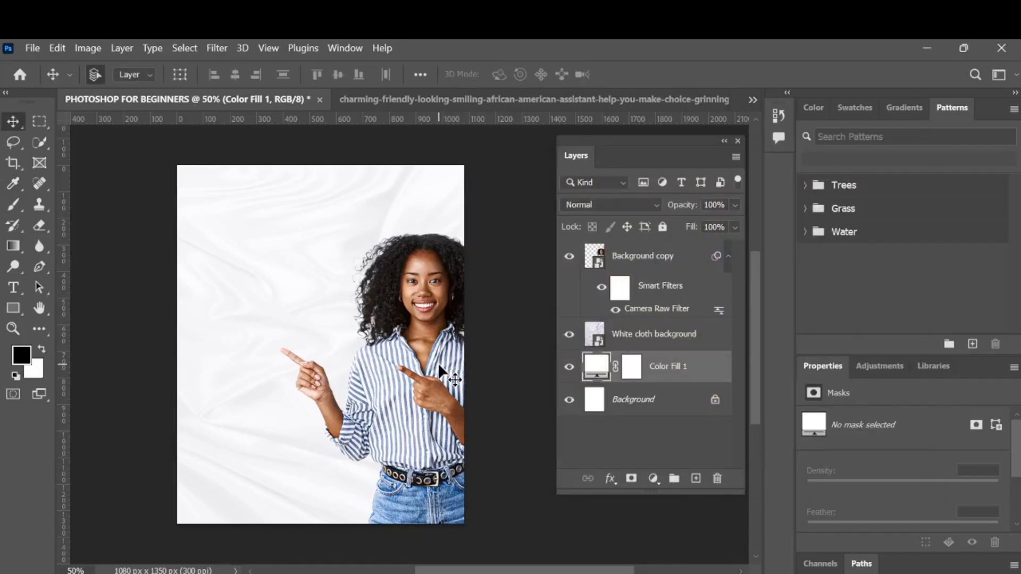
# - With the Horizontal Type Tool, add a text layer above Background copy near the canvas's upper left
pyautogui.click(15, 292)
pyautogui.click(15, 287)
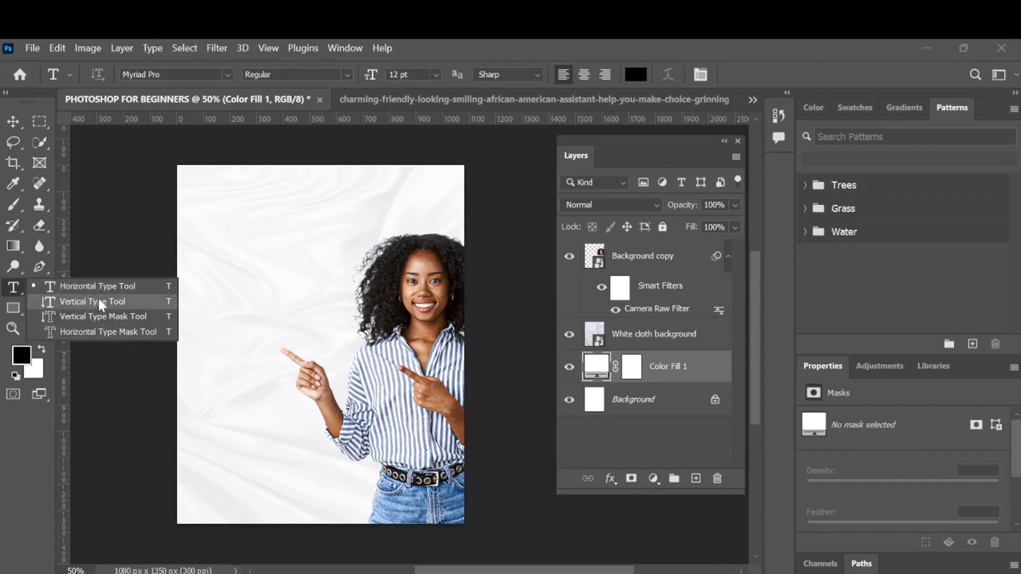
pyautogui.click(109, 285)
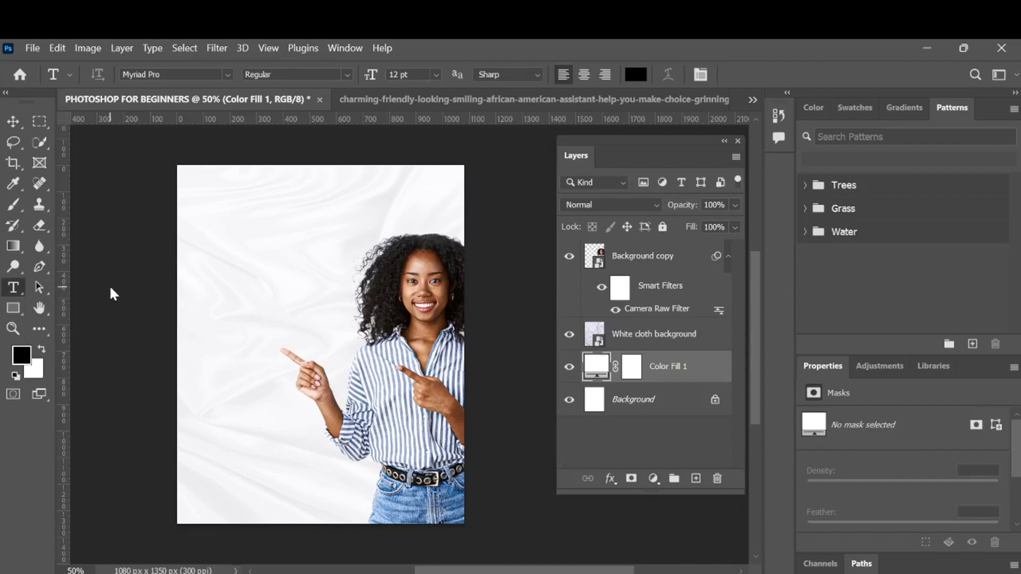
pyautogui.click(21, 296)
pyautogui.click(20, 295)
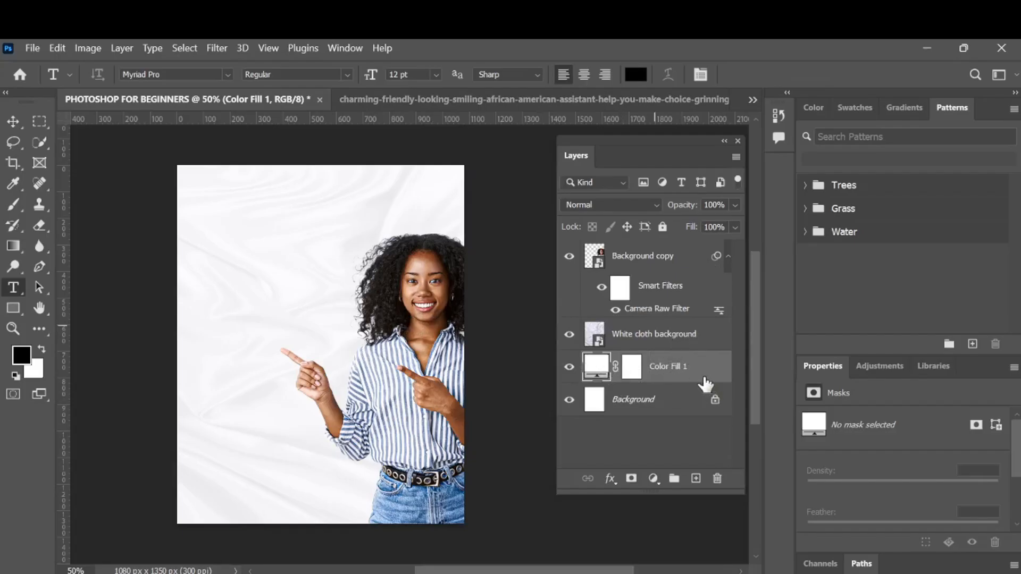
pyautogui.click(666, 261)
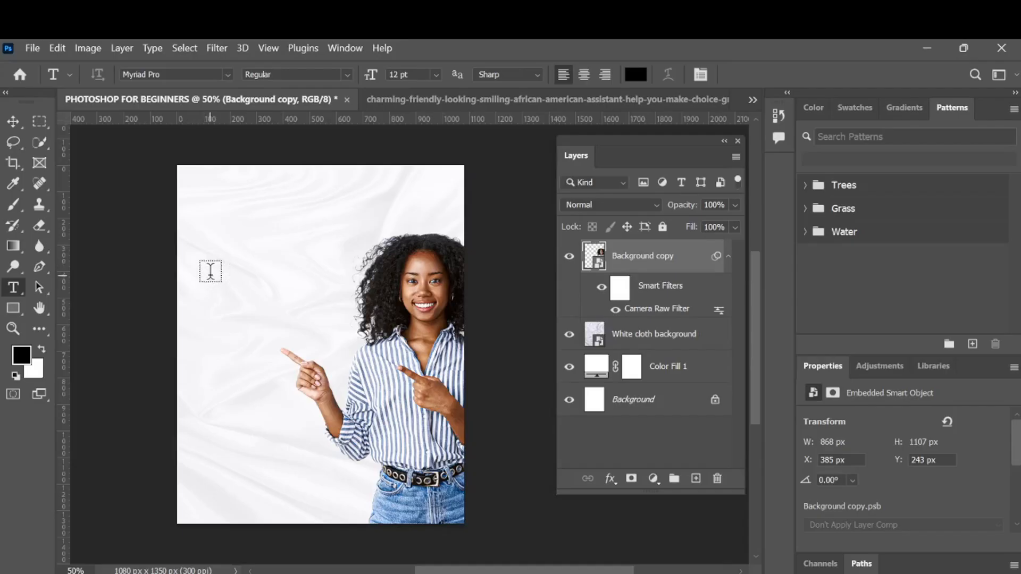
pyautogui.click(210, 272)
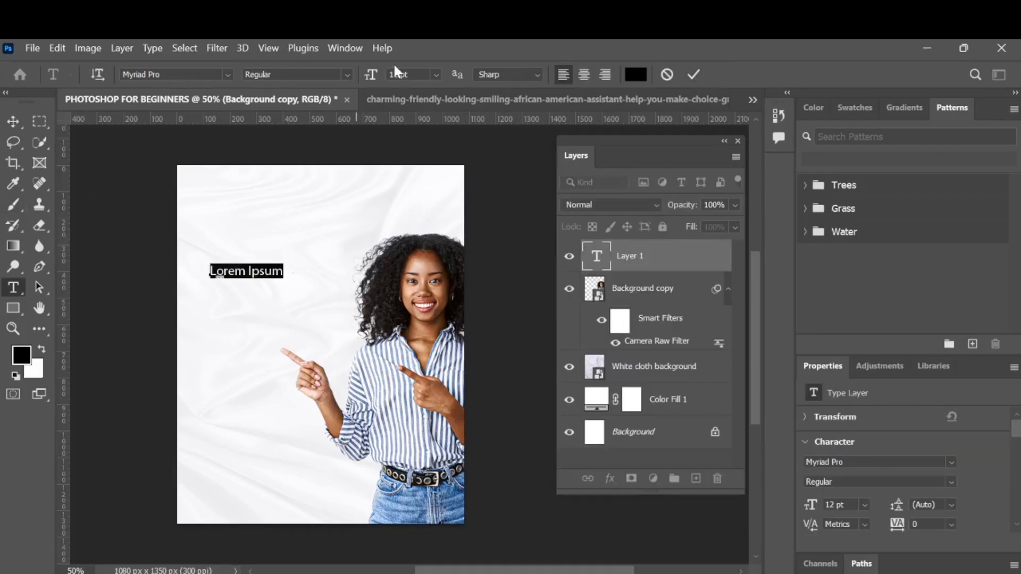
# - Browse the font list and set the text's font to Montserrat
pyautogui.click(228, 74)
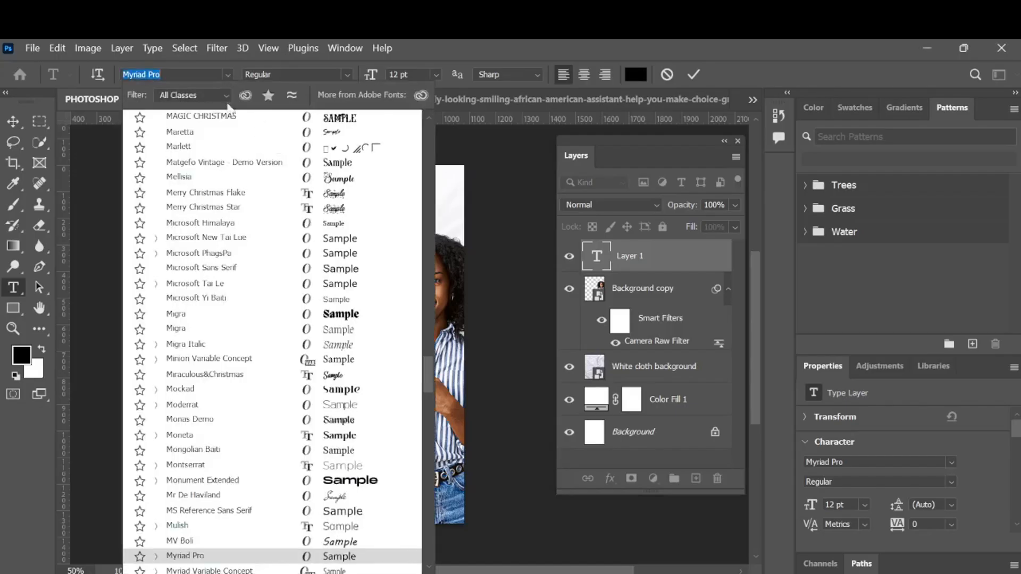
pyautogui.scroll(3, 260, 264)
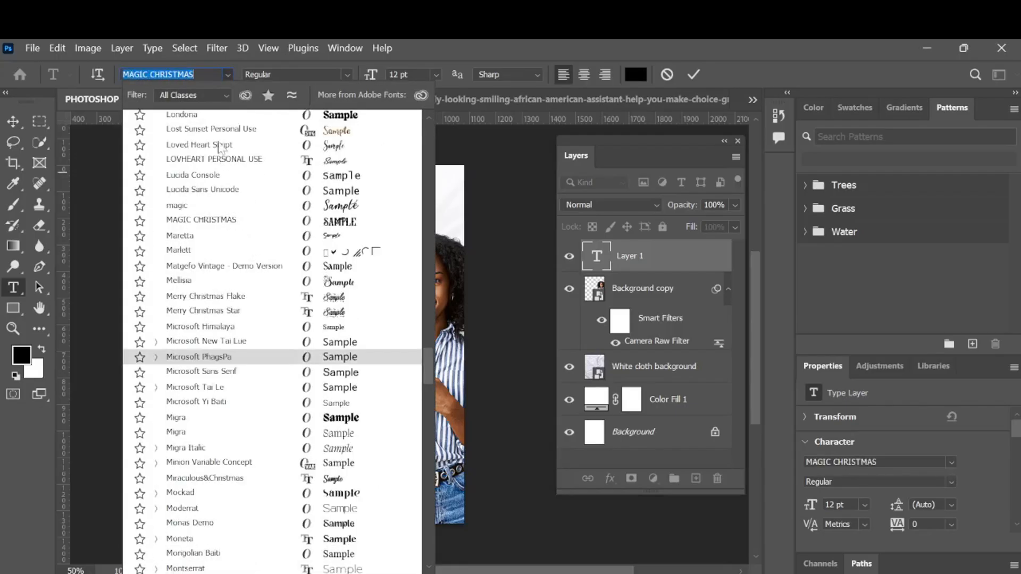
pyautogui.click(207, 66)
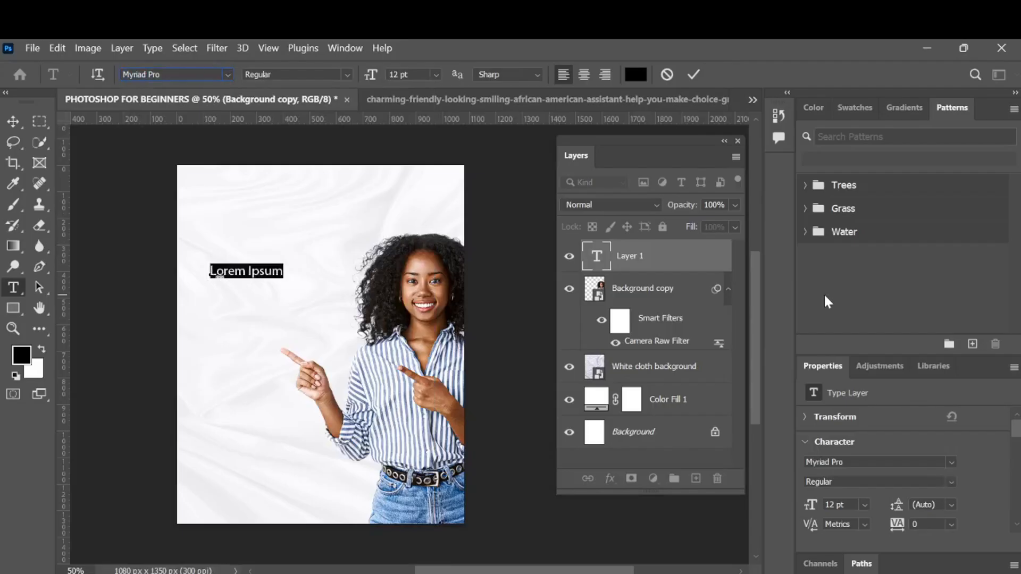
pyautogui.click(951, 460)
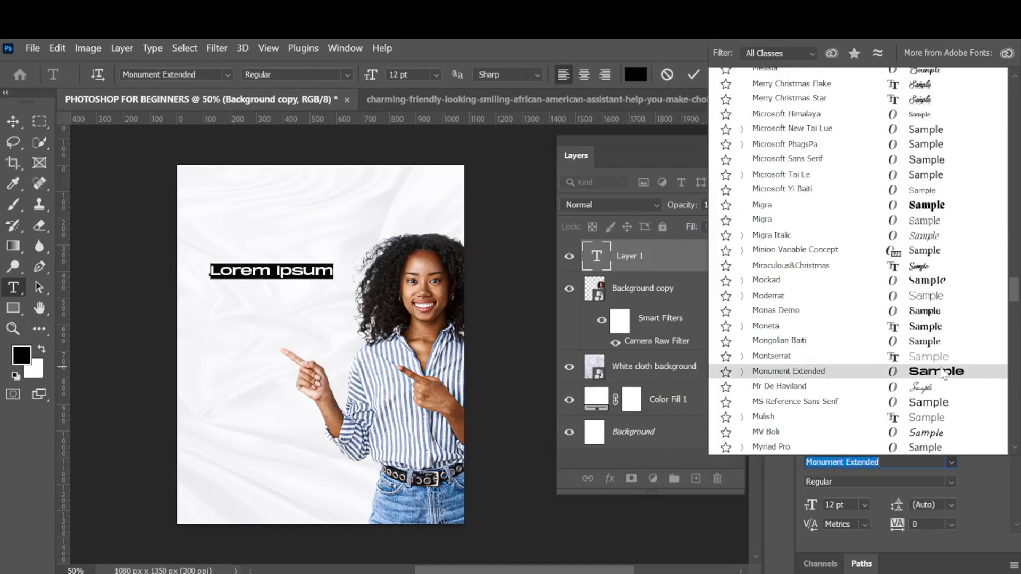
pyautogui.click(925, 364)
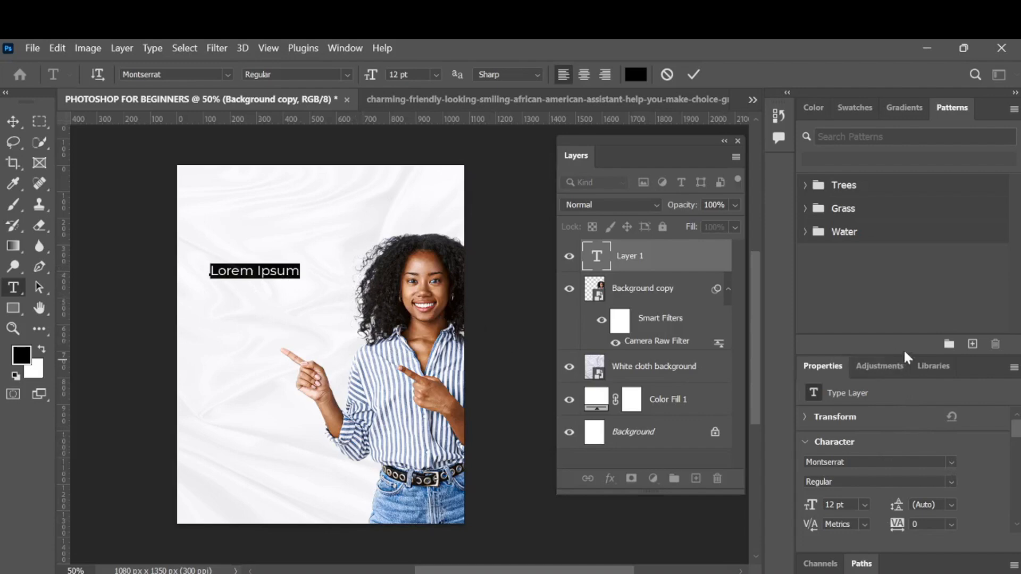
# - Replace the placeholder text with Create and add a new text line reading Something today below it
pyautogui.moveTo(914, 352); pyautogui.dragTo(901, 313)
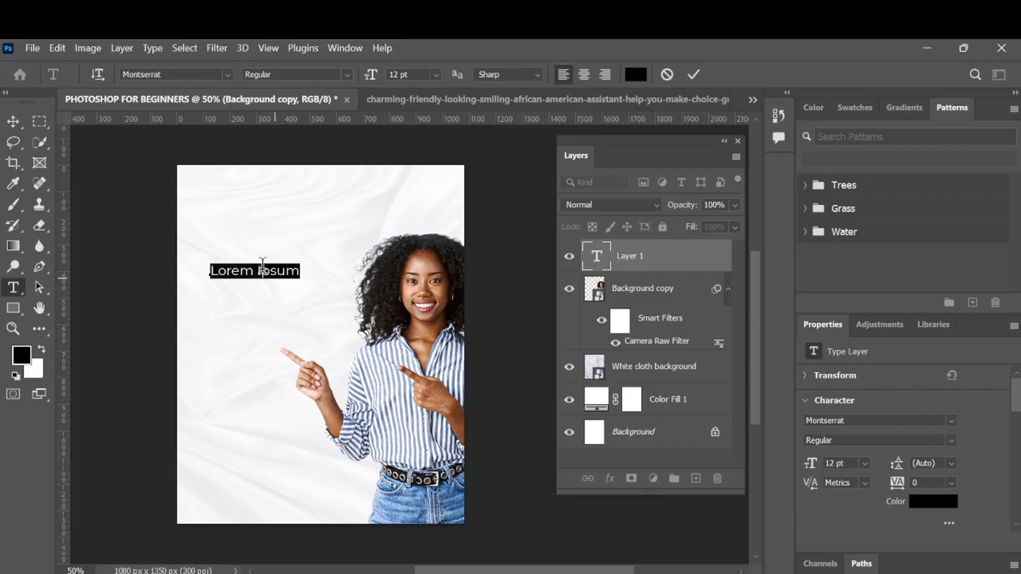
pyautogui.write('Create')
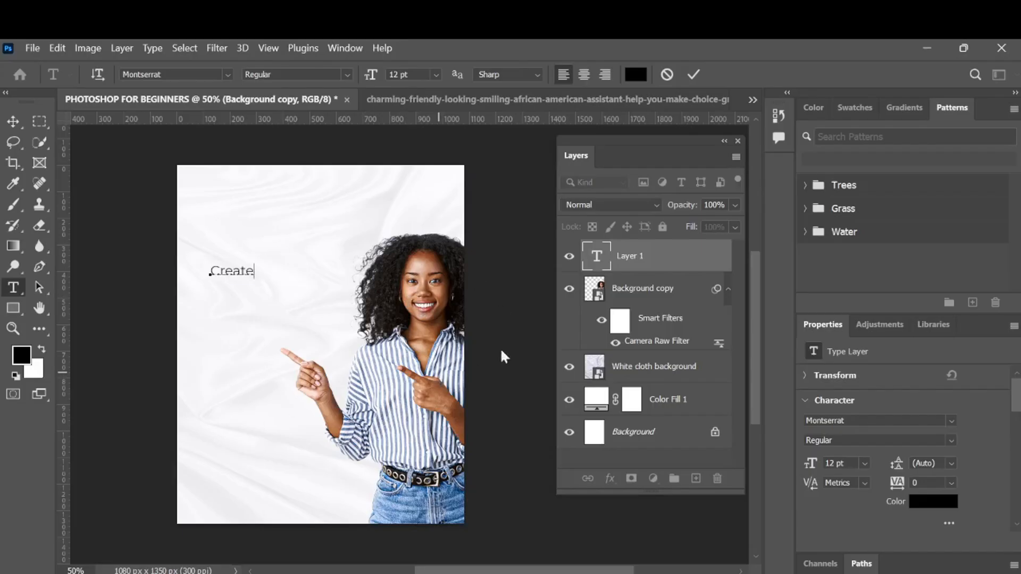
pyautogui.click(220, 313)
pyautogui.write('Something today')
pyautogui.click(221, 358)
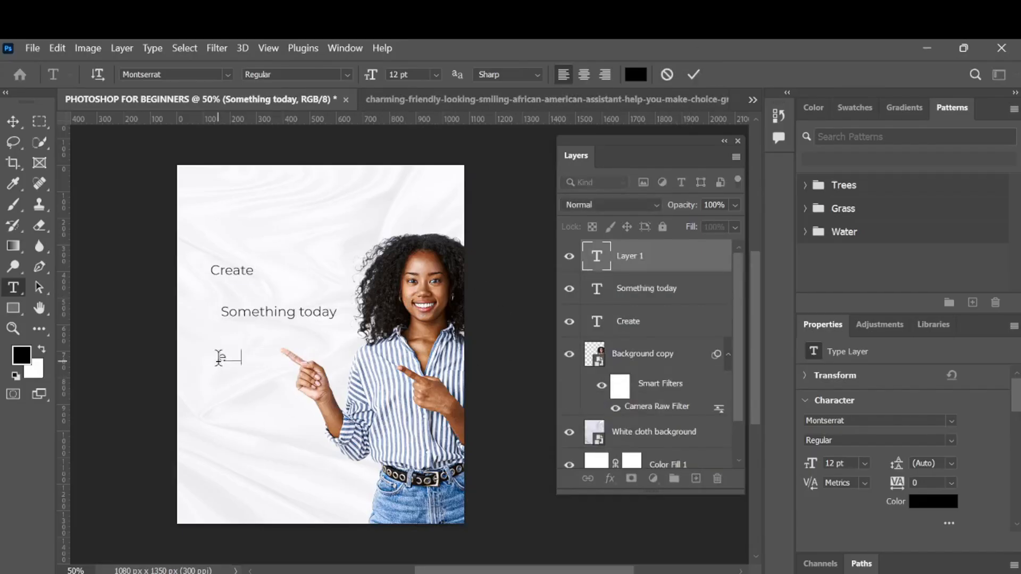
# - Add separate text layers reading even, if it and doesn't down the left side of the poster
pyautogui.write('even')
pyautogui.click(229, 464)
pyautogui.write('if it')
pyautogui.click(693, 75)
pyautogui.click(220, 408)
pyautogui.write("doesn't")
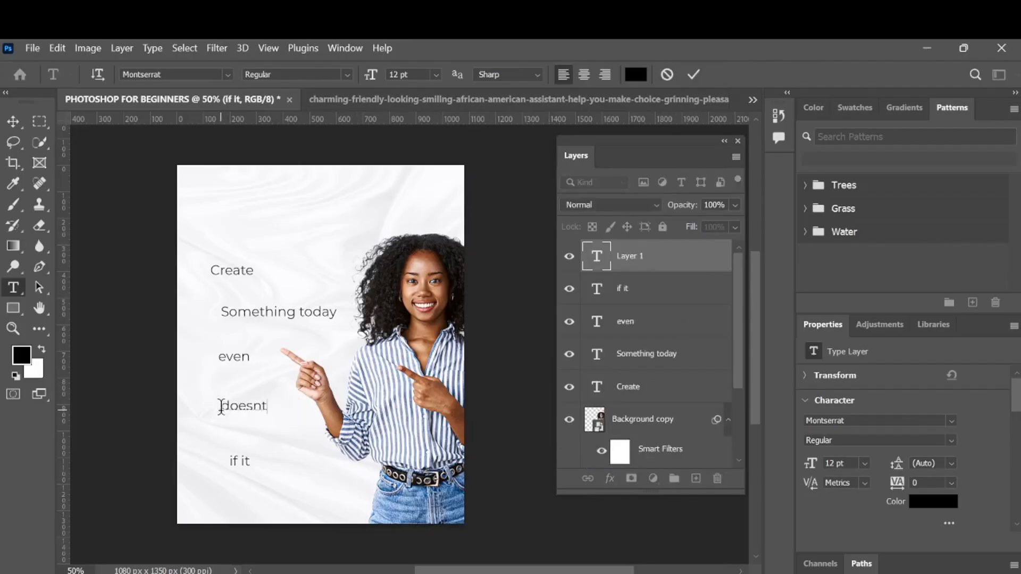
pyautogui.click(693, 75)
# - Add two more text layers reading look and good near the poster's lower left
pyautogui.click(293, 492)
pyautogui.write('look')
pyautogui.click(693, 75)
pyautogui.click(210, 495)
pyautogui.write('good')
pyautogui.click(693, 75)
# - Hide every text layer except Create and select the Create layer with the Move tool
pyautogui.click(13, 122)
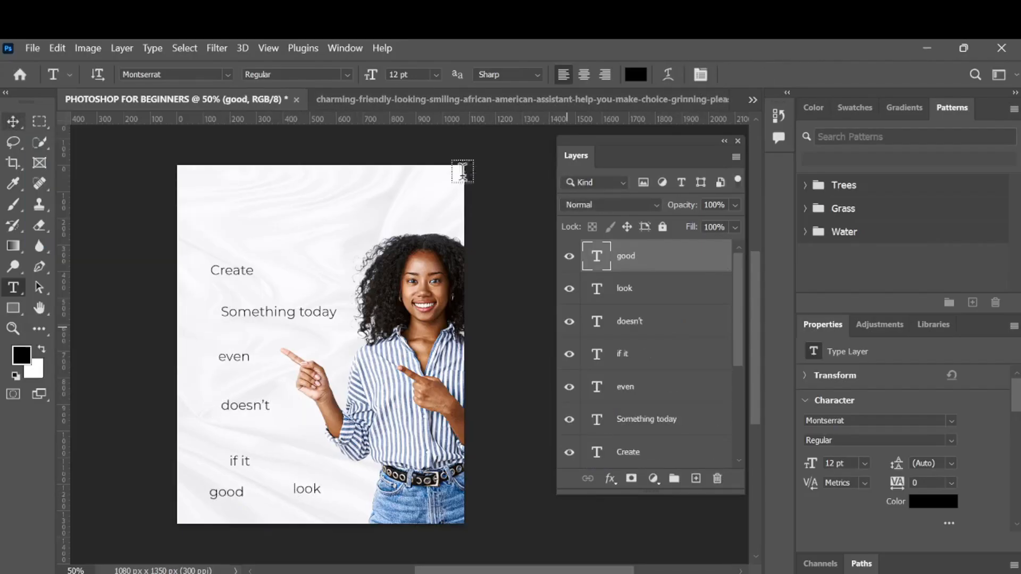
pyautogui.click(569, 256)
pyautogui.click(569, 289)
pyautogui.click(569, 322)
pyautogui.click(569, 355)
pyautogui.scroll(-2, 638, 346)
pyautogui.click(570, 322)
pyautogui.click(659, 328)
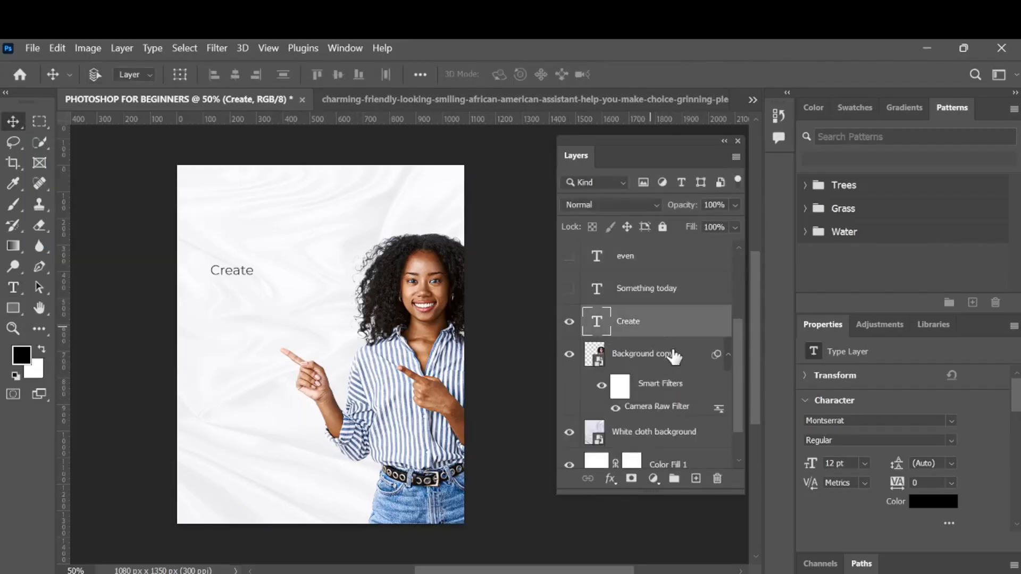
# - Free-transform the Create text, scaling it up to about 253%
pyautogui.hotkey('ctrl', 't')
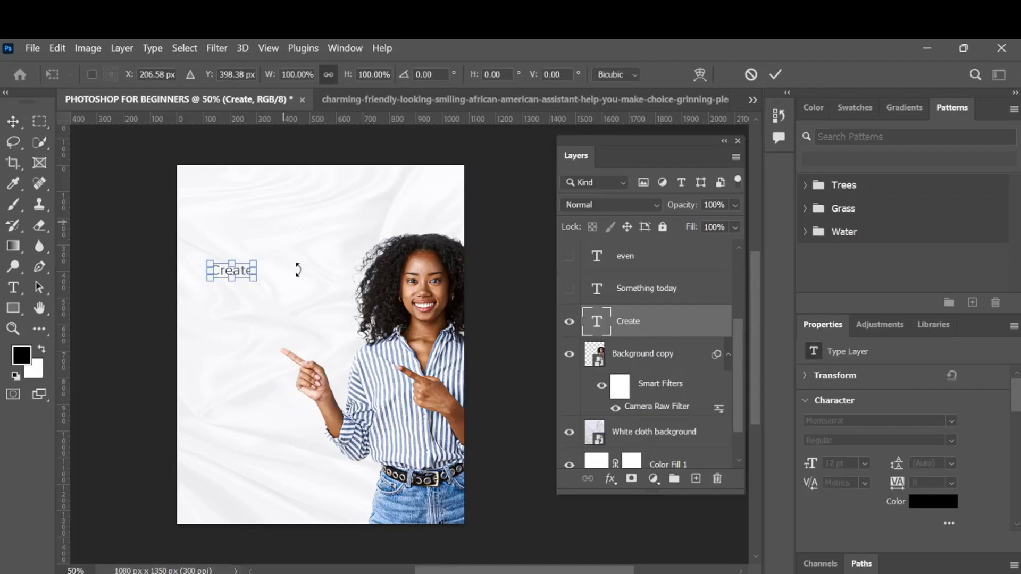
pyautogui.moveTo(255, 282); pyautogui.dragTo(275, 264)
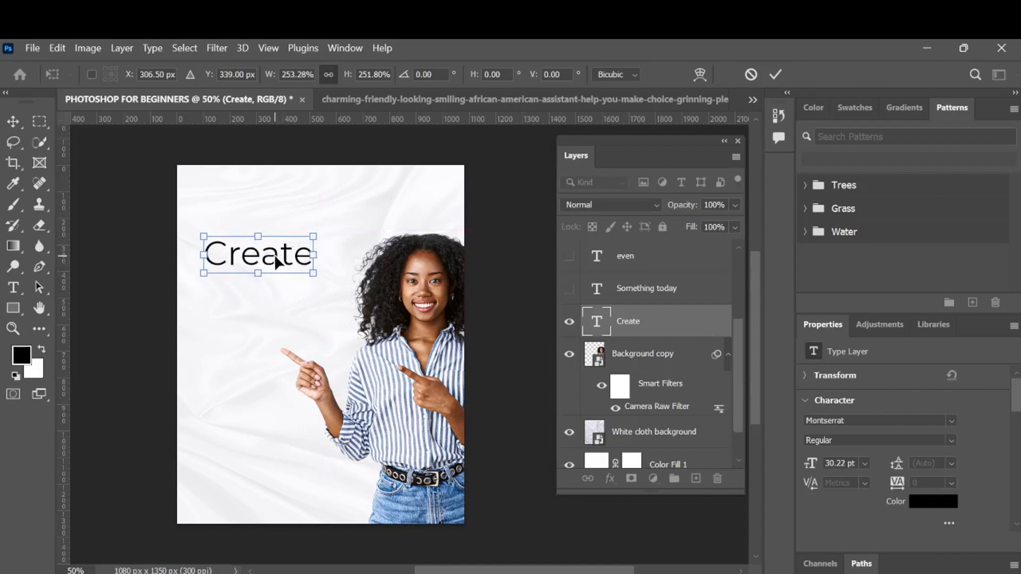
pyautogui.click(776, 74)
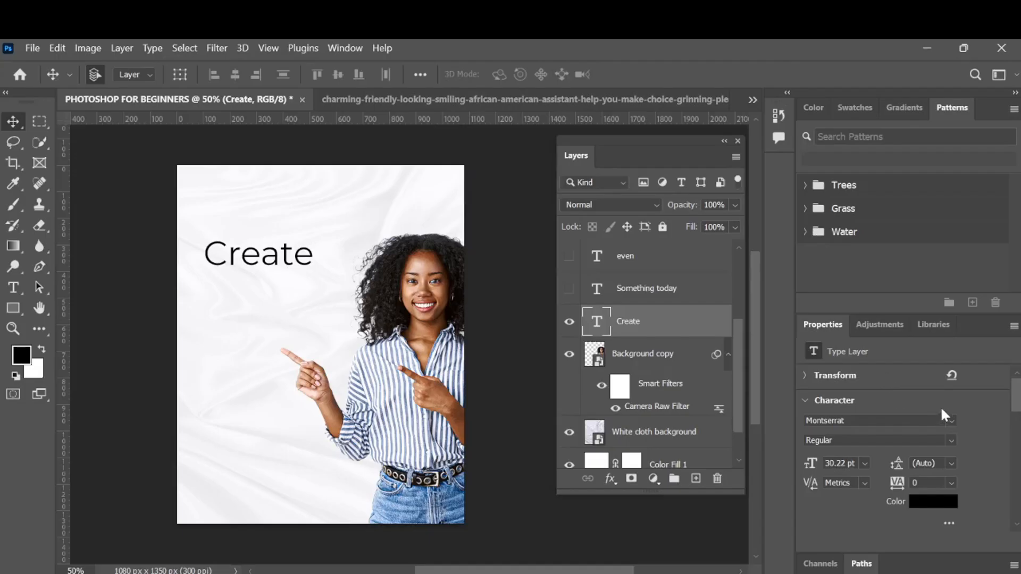
# - Browse the font list and set the Create text's font to Autograf PERSONAL USE ONLY
pyautogui.click(955, 420)
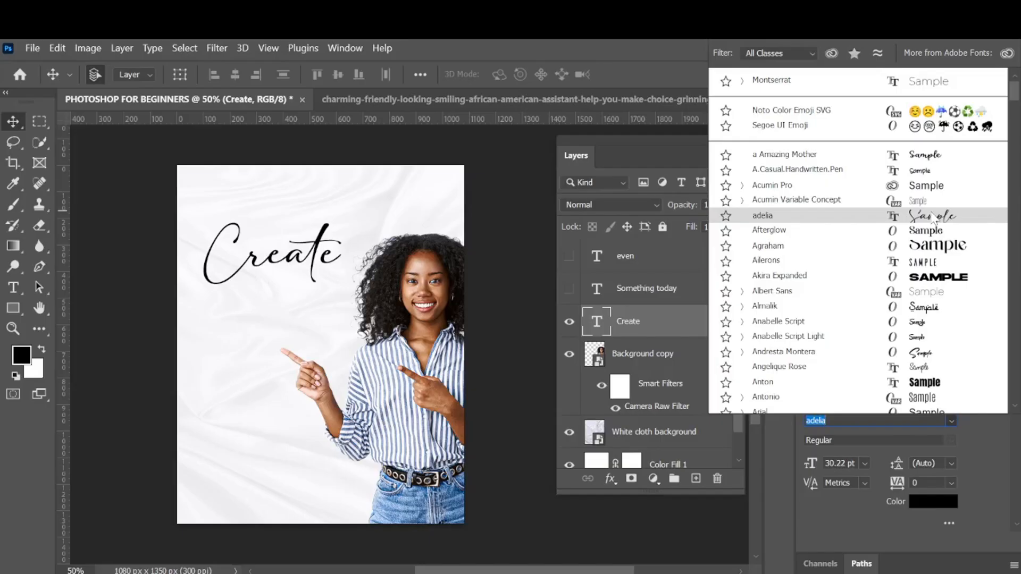
pyautogui.scroll(-3, 933, 219)
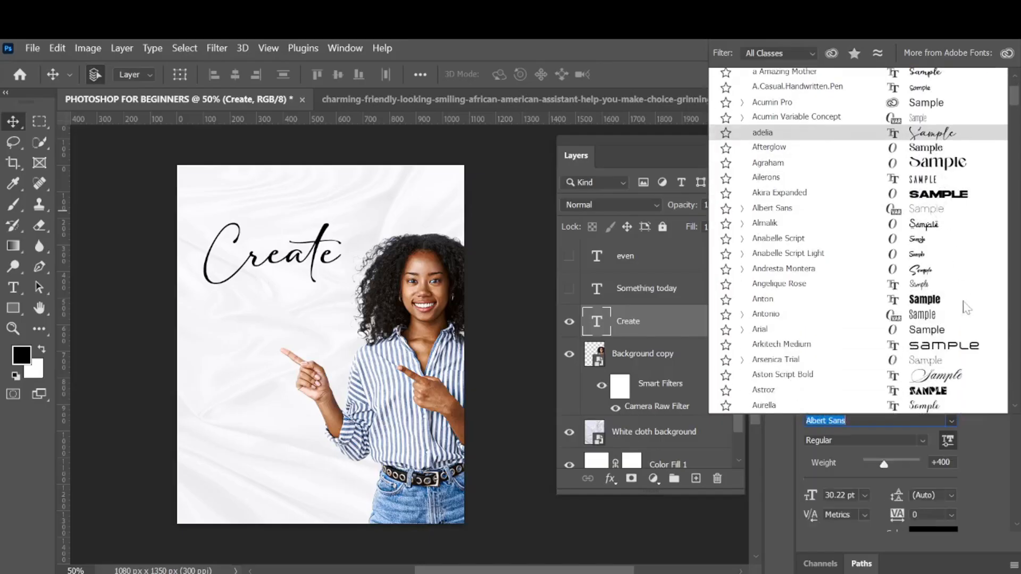
pyautogui.scroll(-2, 973, 342)
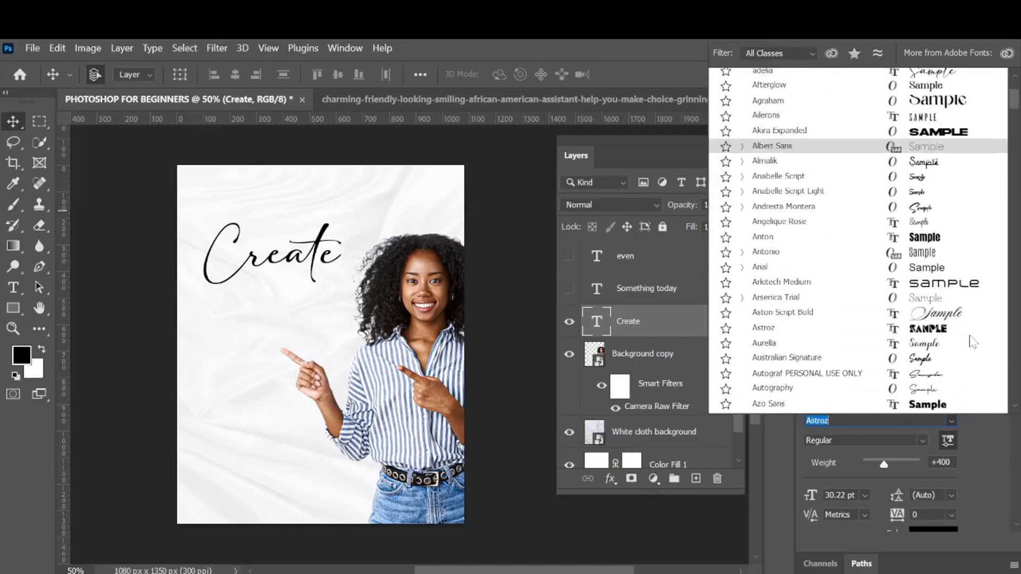
pyautogui.scroll(-4, 973, 342)
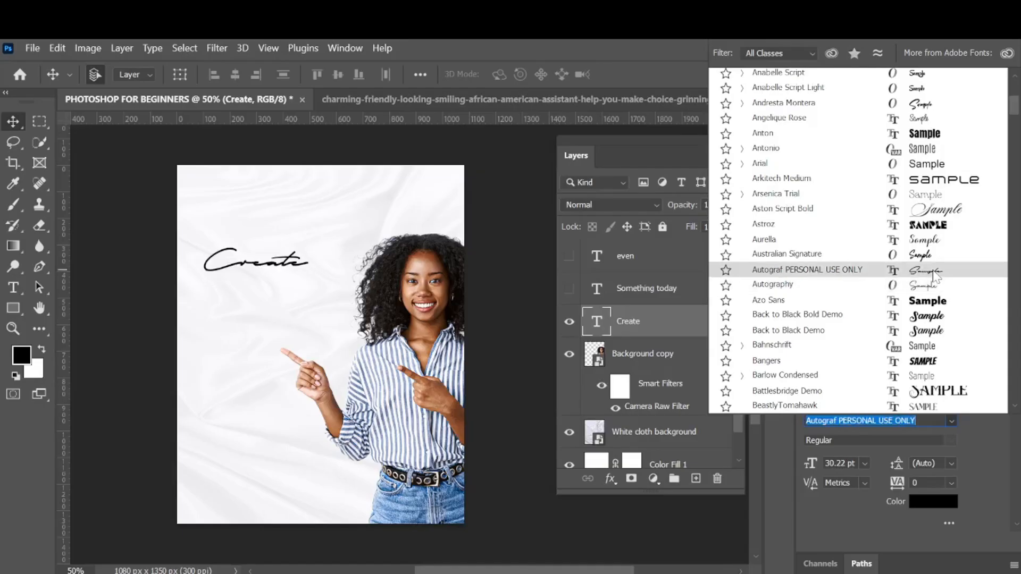
pyautogui.click(933, 270)
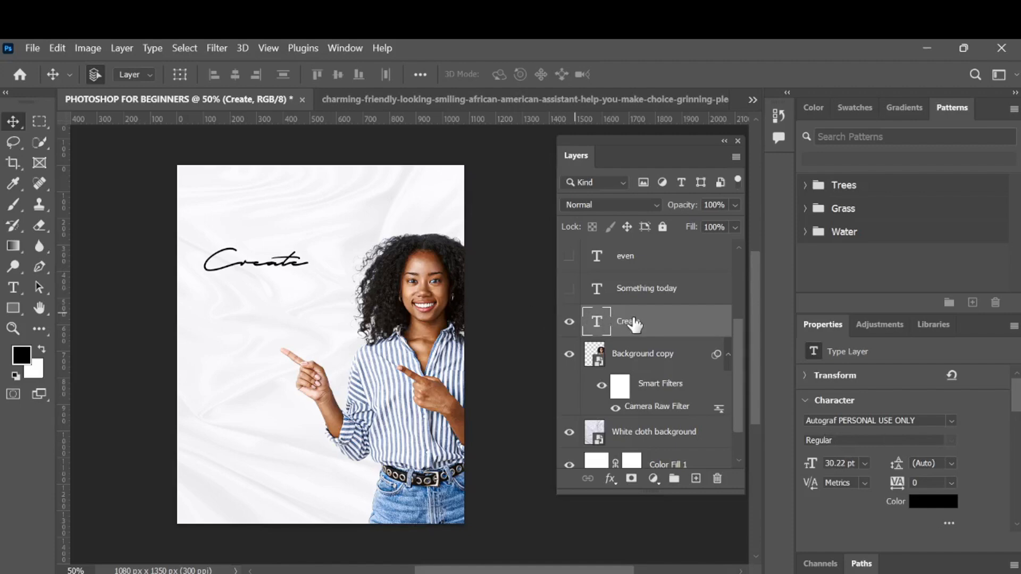
# - Free-transform the Create text again, enlarging it to about 127%
pyautogui.hotkey('ctrl', 't')
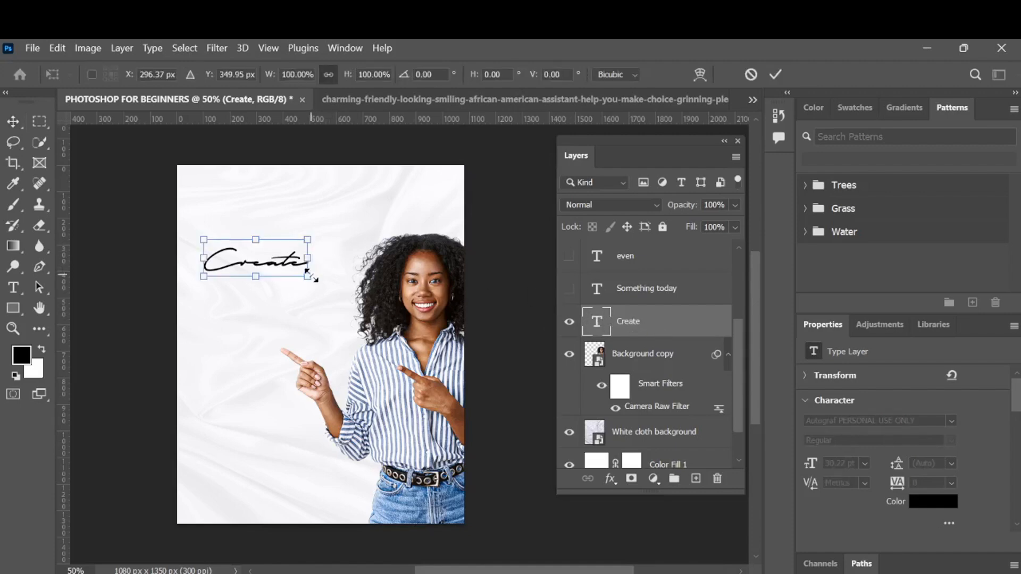
pyautogui.moveTo(306, 278); pyautogui.dragTo(286, 255)
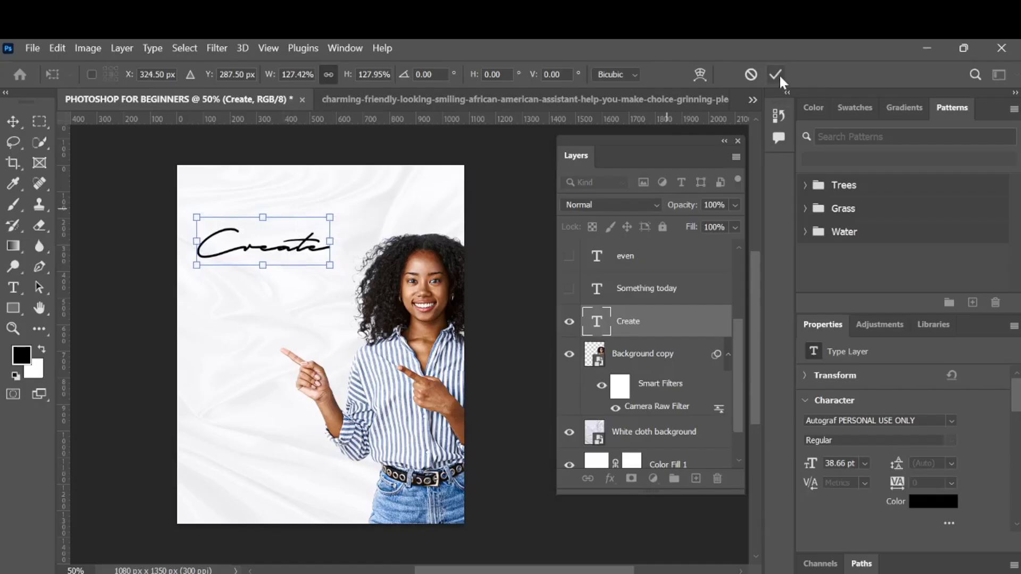
pyautogui.click(775, 75)
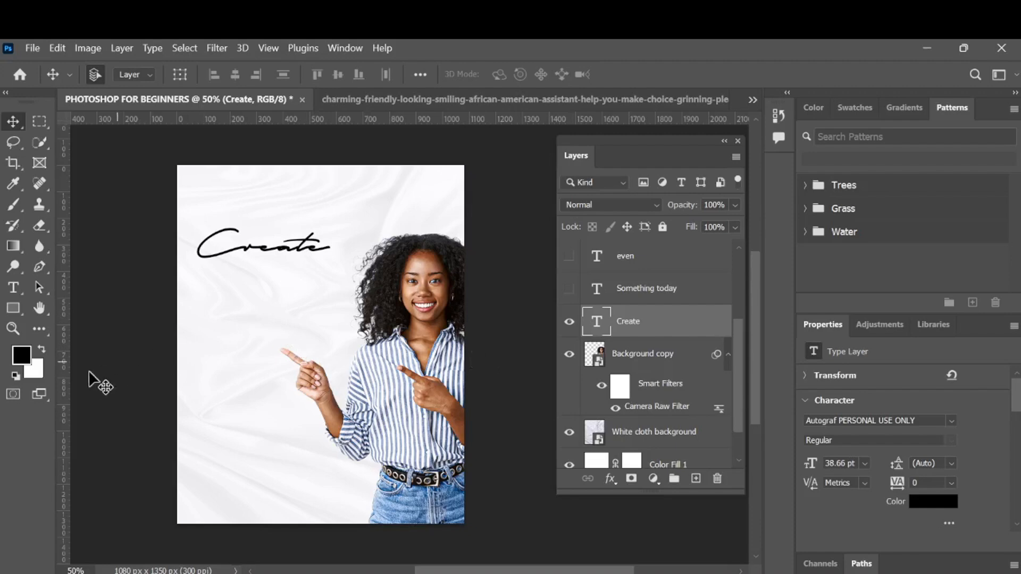
# - Add a vertical guide at Create's left edge, show Something today and move it beneath Create, aligned to the guide
pyautogui.moveTo(63, 391); pyautogui.dragTo(194, 392)
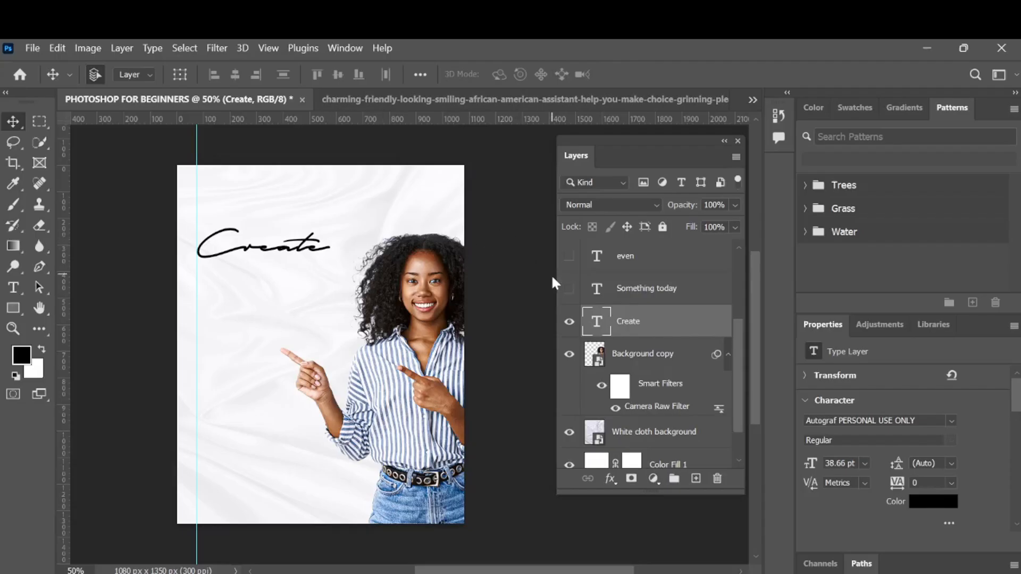
pyautogui.click(569, 289)
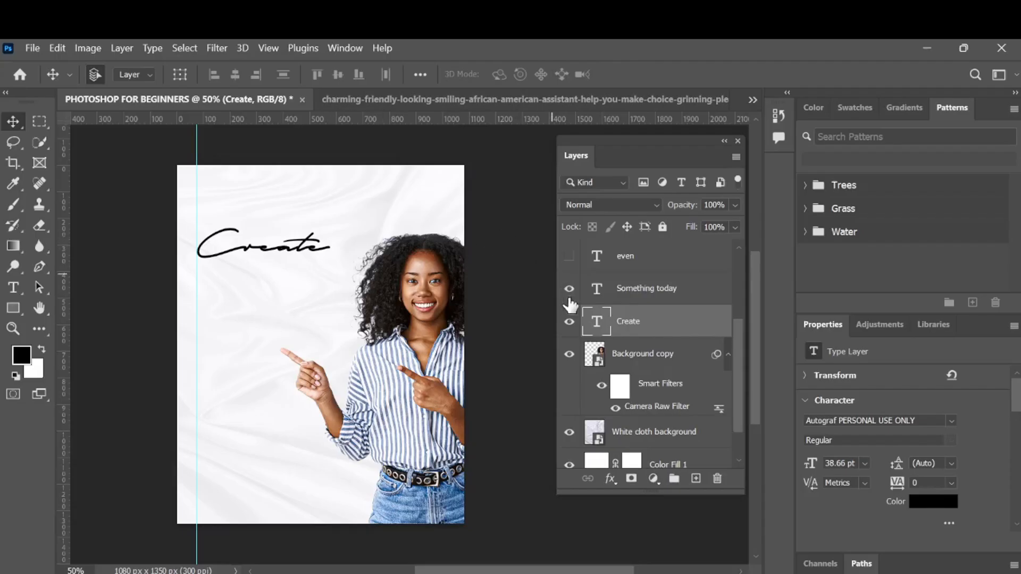
pyautogui.click(683, 298)
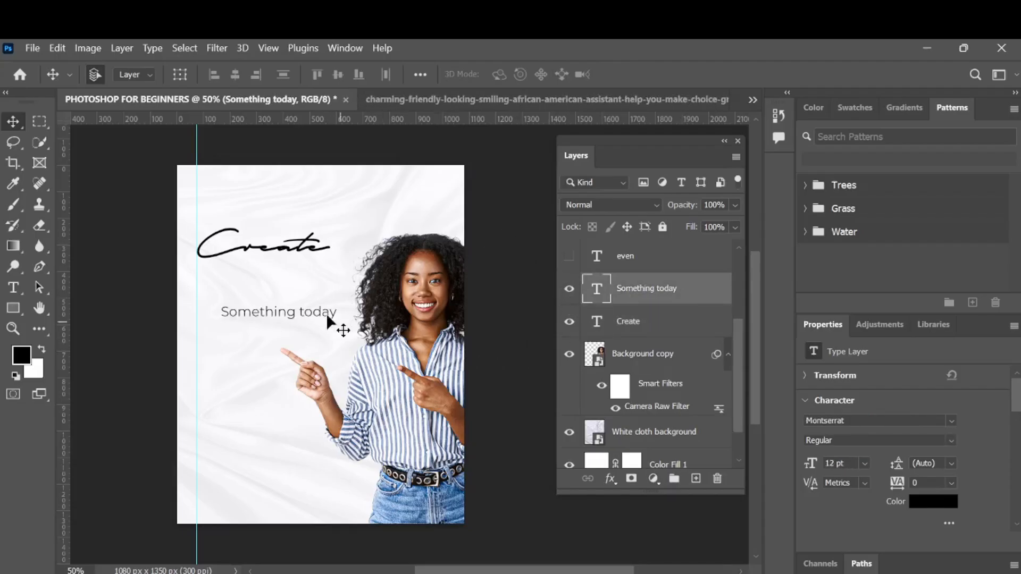
pyautogui.moveTo(313, 301); pyautogui.dragTo(300, 284)
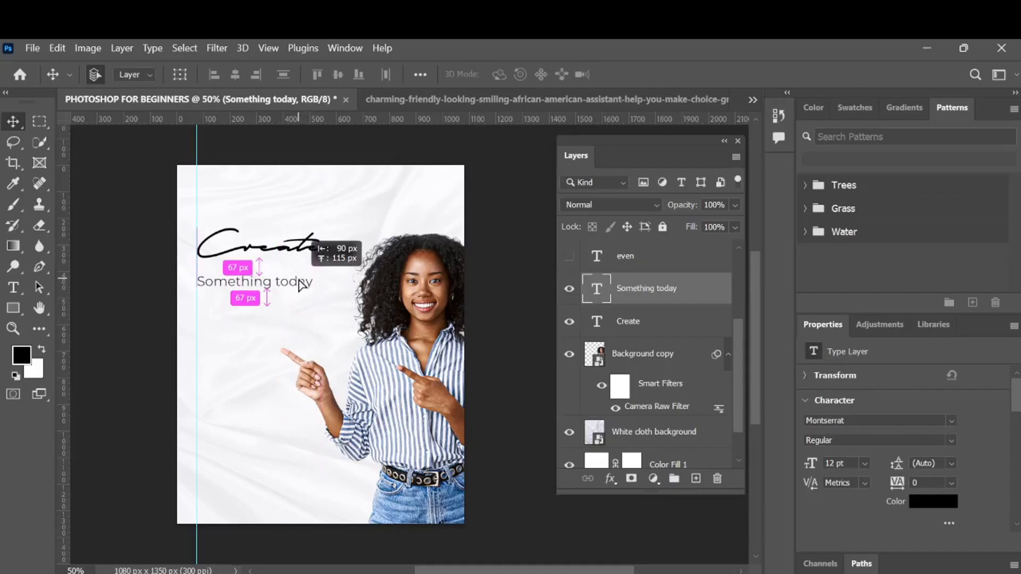
pyautogui.moveTo(300, 284); pyautogui.dragTo(300, 285)
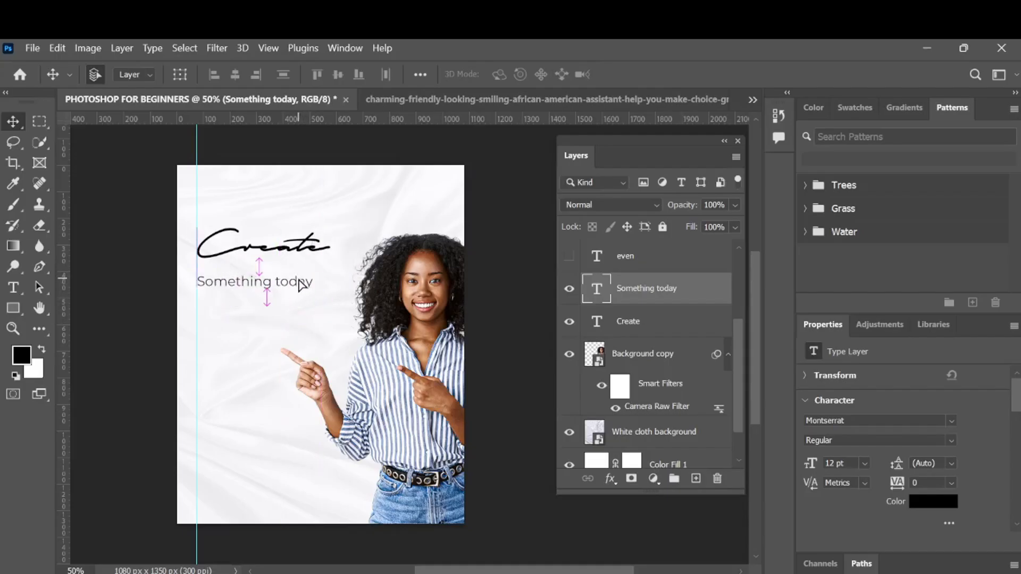
# - Set the Something today text's font style to Bold
pyautogui.click(952, 441)
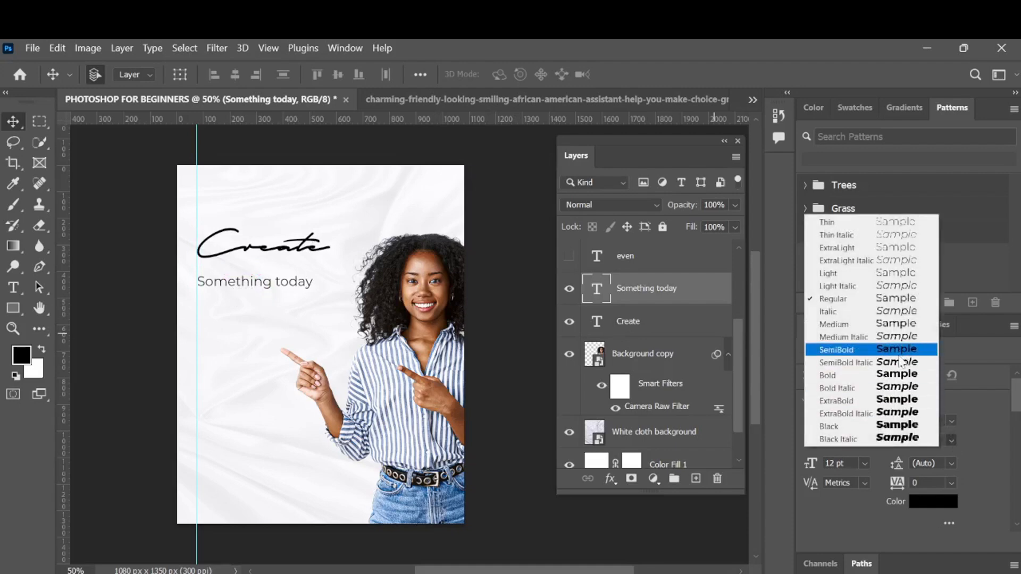
pyautogui.click(896, 375)
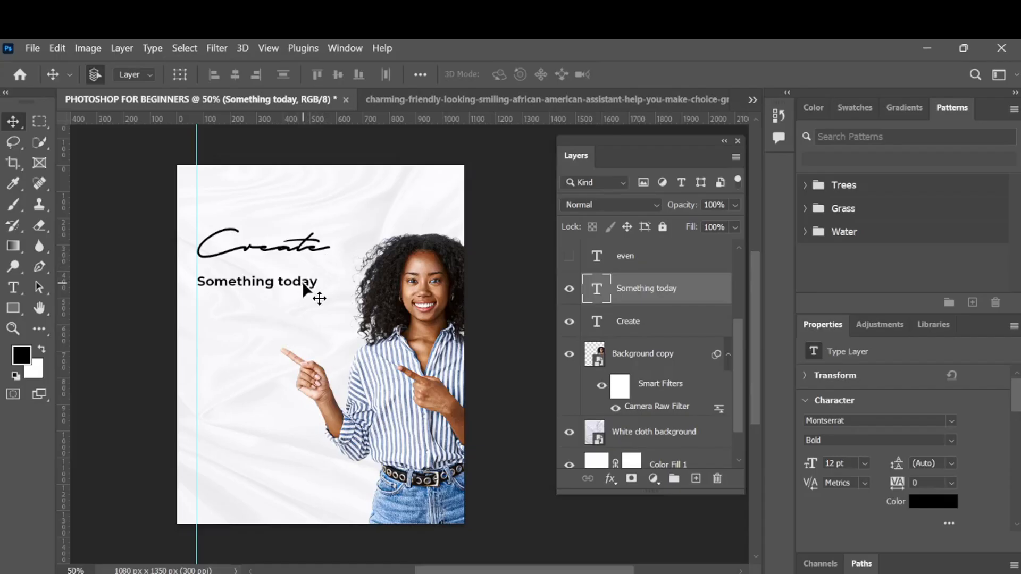
# - Nudge the Something today text up and down to fine-tune its spacing below Create
pyautogui.moveTo(305, 290)
pyautogui.mouseDown()
pyautogui.moveTo(305, 271)
pyautogui.moveTo(304, 285)
pyautogui.mouseUp()
pyautogui.press('Up')
pyautogui.press('Up')
pyautogui.press('Up')
pyautogui.press('Up')
pyautogui.press('Up')
pyautogui.press('Up')
pyautogui.press('Up')
pyautogui.press('Up')
pyautogui.press('Up')
pyautogui.press('Up')
pyautogui.press('Up')
pyautogui.press('Up')
pyautogui.press('Up')
pyautogui.press('Up')
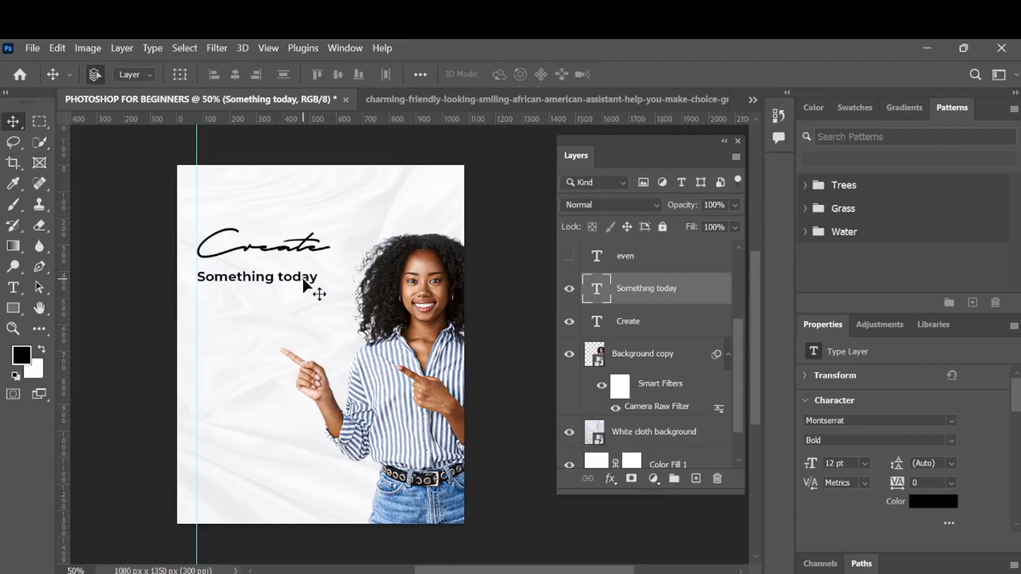
pyautogui.press('Down')
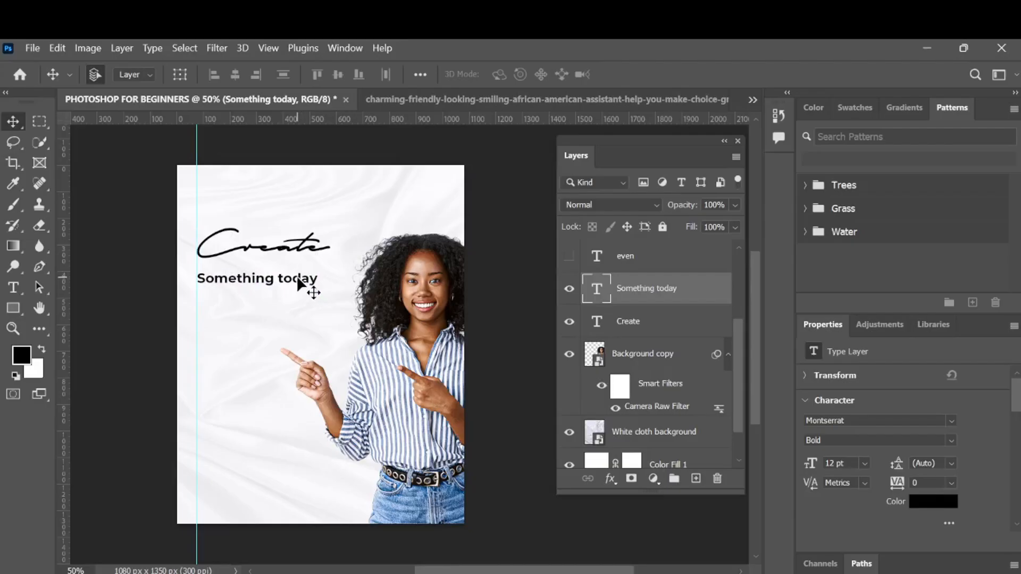
pyautogui.moveTo(297, 279)
pyautogui.mouseDown()
pyautogui.moveTo(293, 180)
pyautogui.moveTo(292, 336)
pyautogui.moveTo(292, 281)
pyautogui.mouseUp()
pyautogui.press('Up')
pyautogui.press('Up')
pyautogui.press('Up')
pyautogui.press('Up')
pyautogui.press('Up')
pyautogui.press('Up')
pyautogui.press('Up')
pyautogui.press('Up')
pyautogui.press('Up')
pyautogui.press('Up')
pyautogui.press('Up')
pyautogui.press('Up')
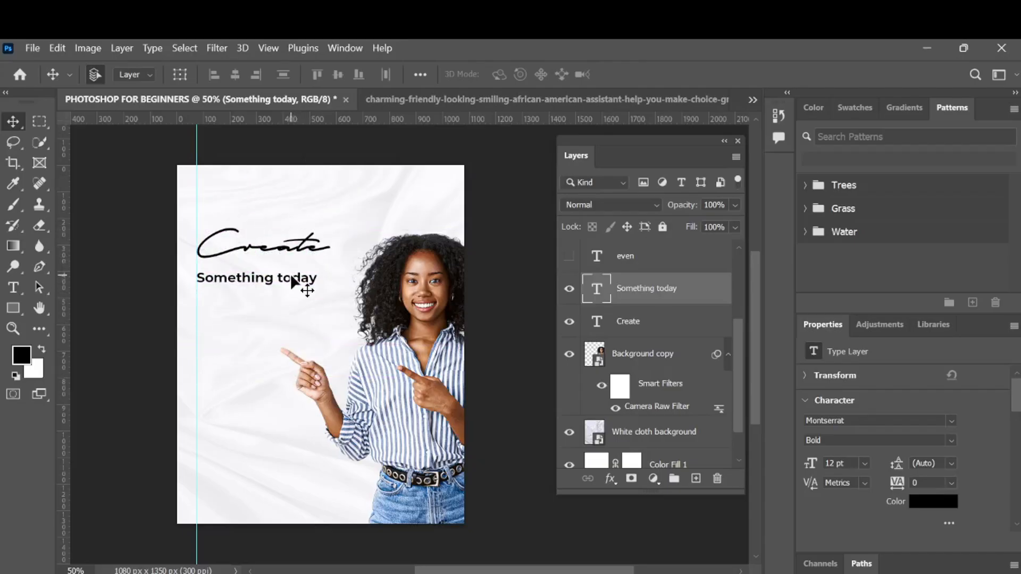
pyautogui.press('Down')
pyautogui.press('Down')
pyautogui.press('Down')
pyautogui.press('Down')
pyautogui.press('Down')
pyautogui.press('Down')
pyautogui.press('Down')
pyautogui.press('Down')
pyautogui.press('Down')
pyautogui.press('Down')
pyautogui.press('Down')
pyautogui.press('Down')
pyautogui.press('Down')
pyautogui.press('Down')
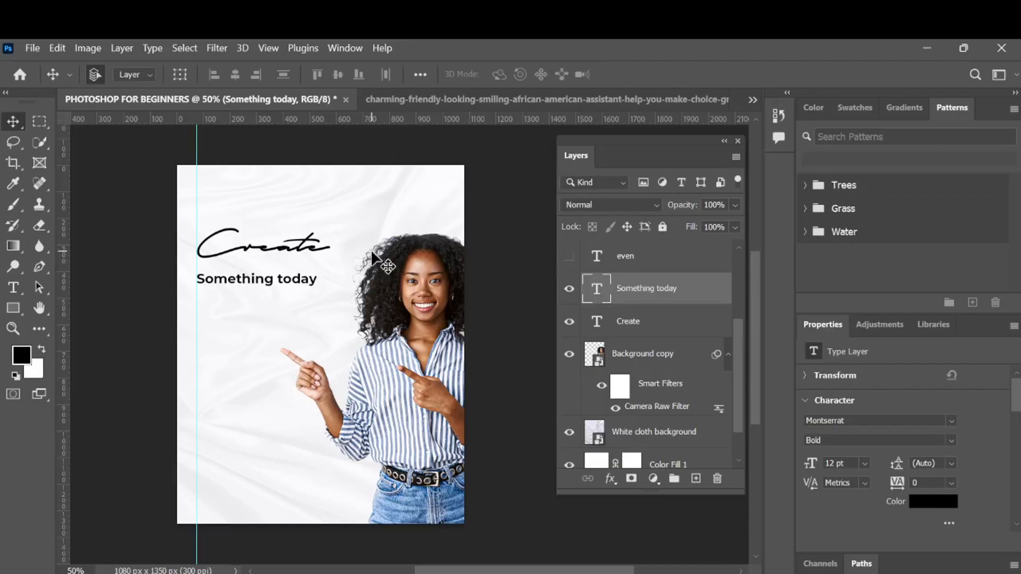
pyautogui.press('Up')
pyautogui.press('Up')
pyautogui.press('Up')
pyautogui.press('Up')
pyautogui.press('Up')
pyautogui.press('Up')
pyautogui.press('Up')
pyautogui.press('Up')
pyautogui.press('Down')
pyautogui.press('Down')
pyautogui.press('Down')
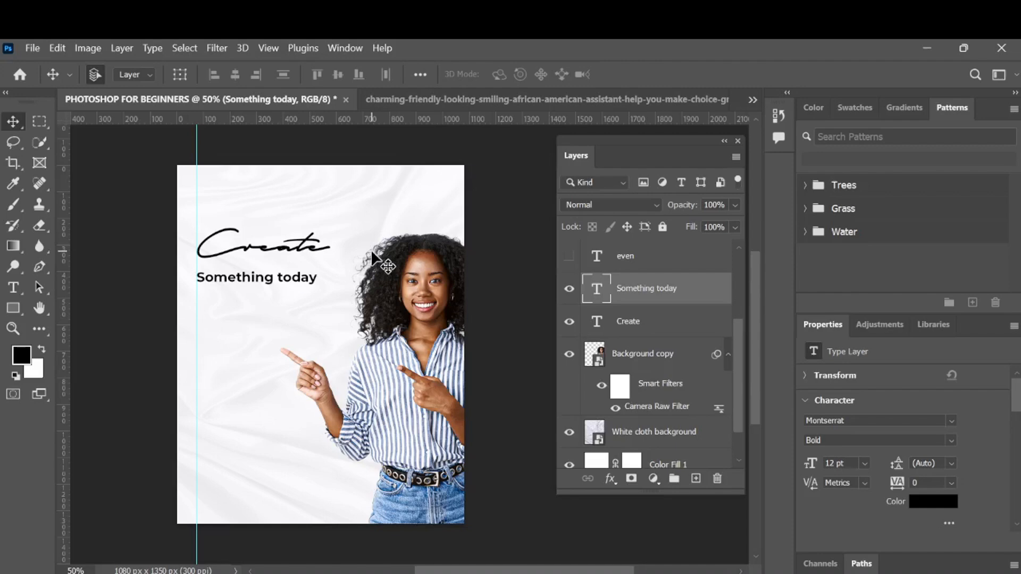
pyautogui.hotkey('shift', 'Up')
pyautogui.hotkey('shift', 'Up')
pyautogui.hotkey('shift', 'Up')
pyautogui.hotkey('shift', 'Up')
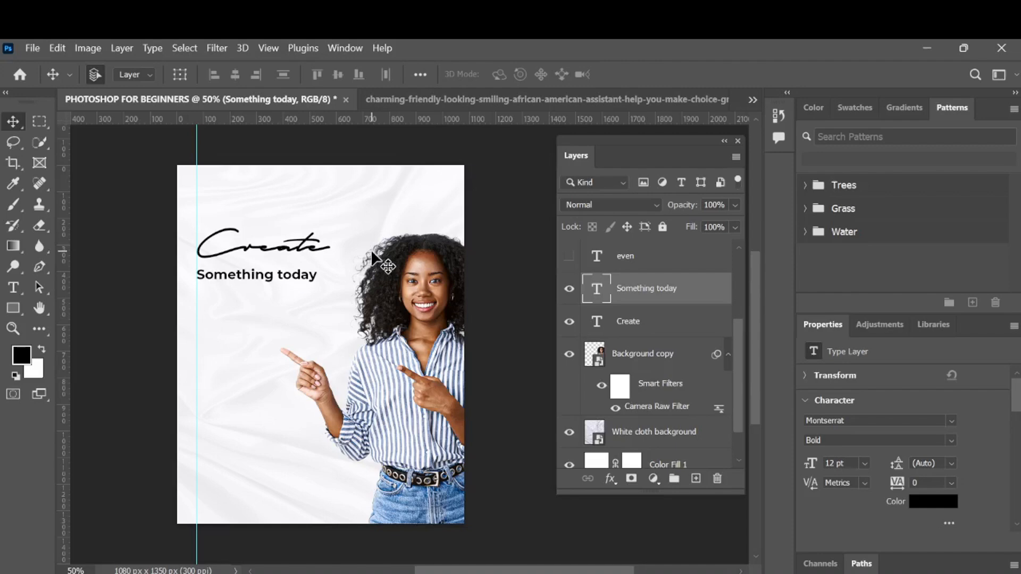
pyautogui.hotkey('shift', 'Up')
pyautogui.hotkey('shift', 'Up')
pyautogui.hotkey('shift', 'Up')
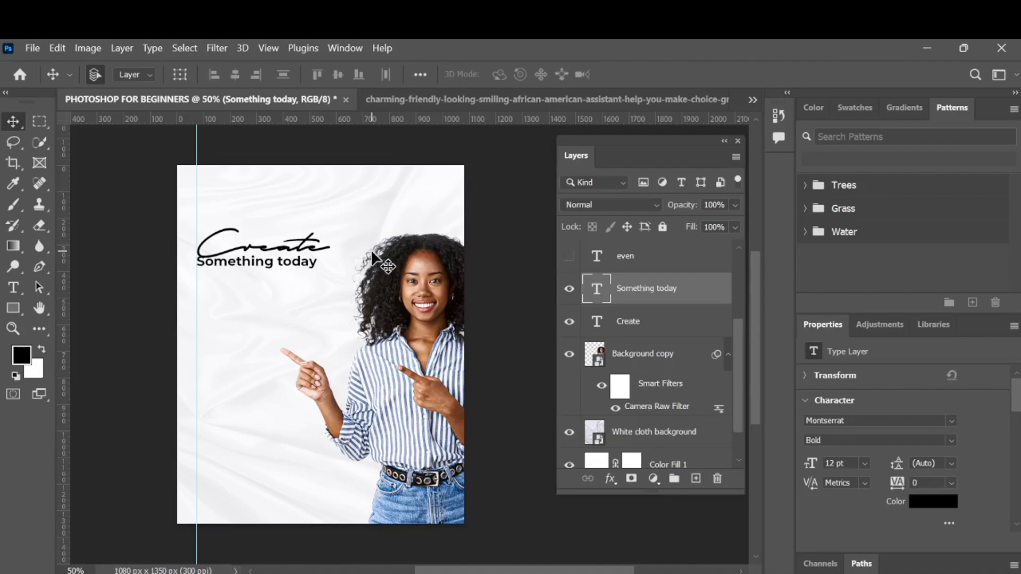
pyautogui.hotkey('shift', 'Down')
pyautogui.hotkey('shift', 'Down')
pyautogui.hotkey('shift', 'Down')
pyautogui.hotkey('shift', 'Down')
pyautogui.hotkey('shift', 'Down')
pyautogui.hotkey('shift', 'Down')
pyautogui.hotkey('shift', 'Down')
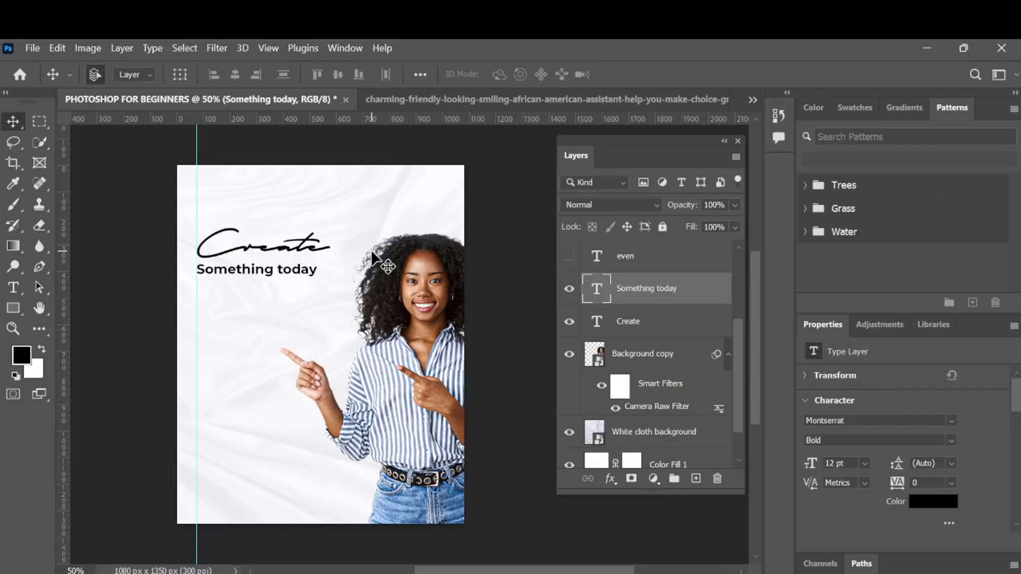
pyautogui.press('Up')
pyautogui.press('Up')
pyautogui.press('Up')
pyautogui.press('Up')
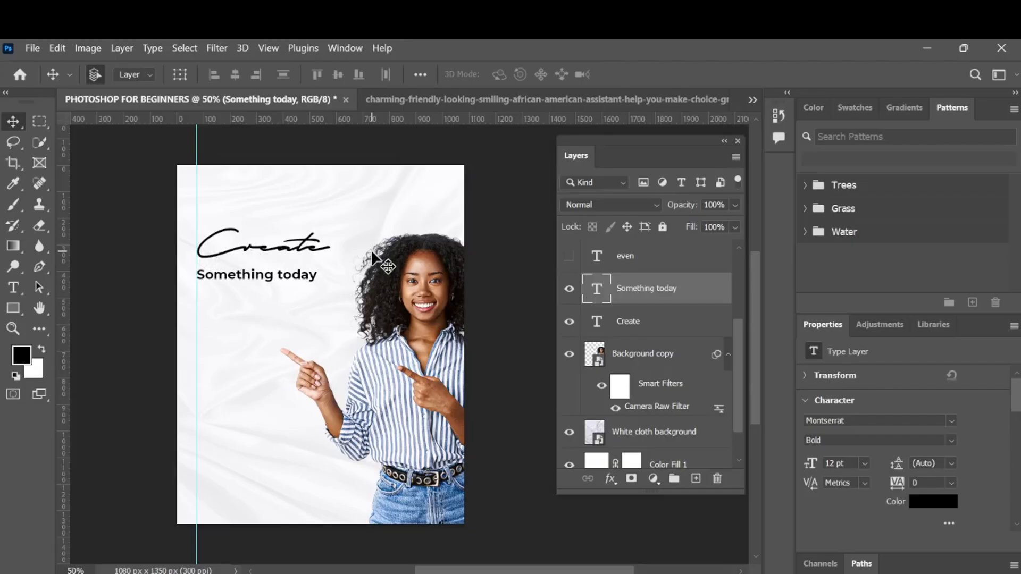
pyautogui.press('Up')
pyautogui.press('Up')
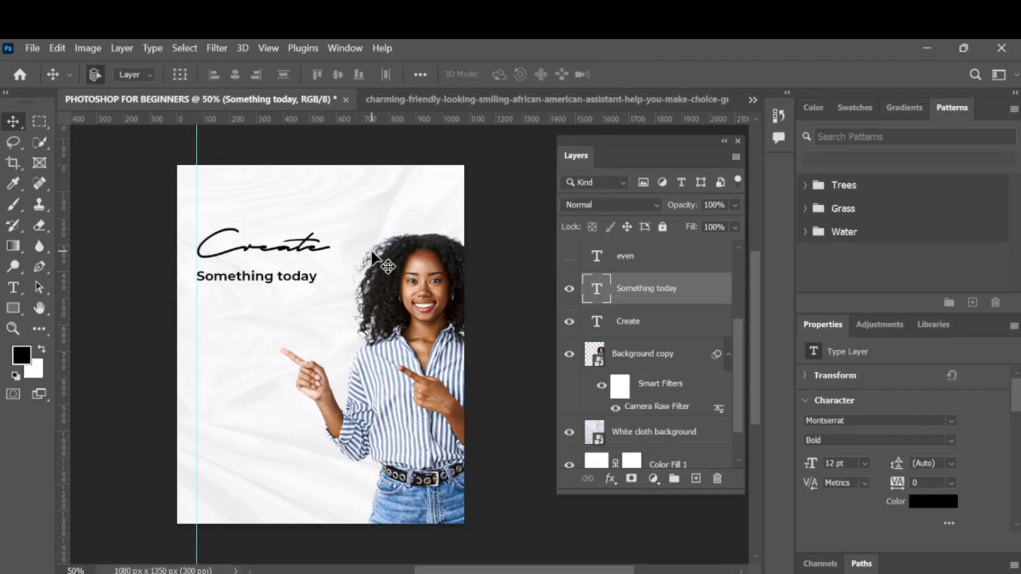
pyautogui.hotkey('shift', 'Down')
pyautogui.hotkey('shift', 'Down')
pyautogui.hotkey('shift', 'Down')
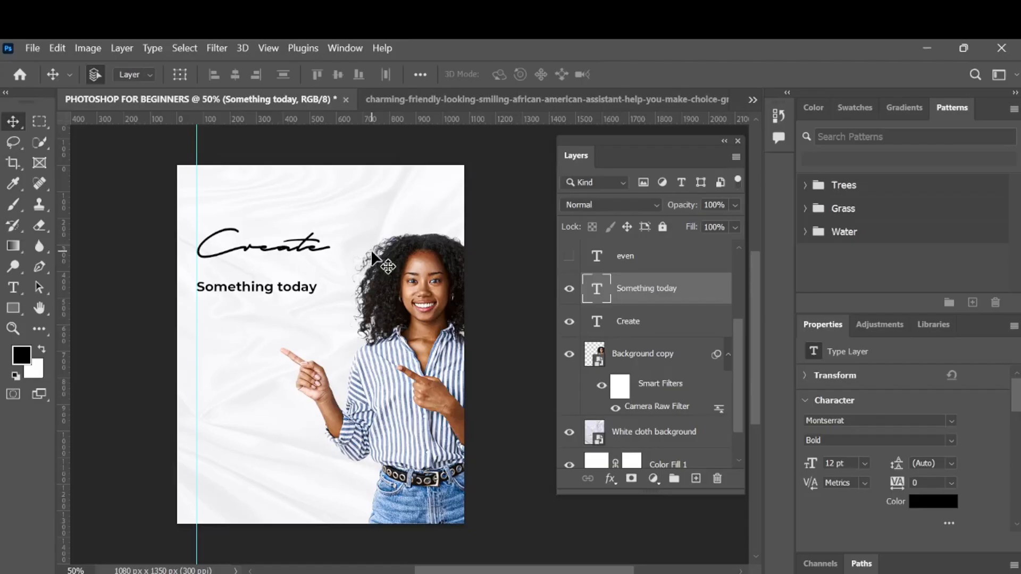
# - Fine-tune the Something today text's vertical position so it sits just below Create
pyautogui.hotkey('shift', 'Up')
pyautogui.hotkey('shift', 'Up')
pyautogui.hotkey('shift', 'Up')
pyautogui.hotkey('shift', 'Up')
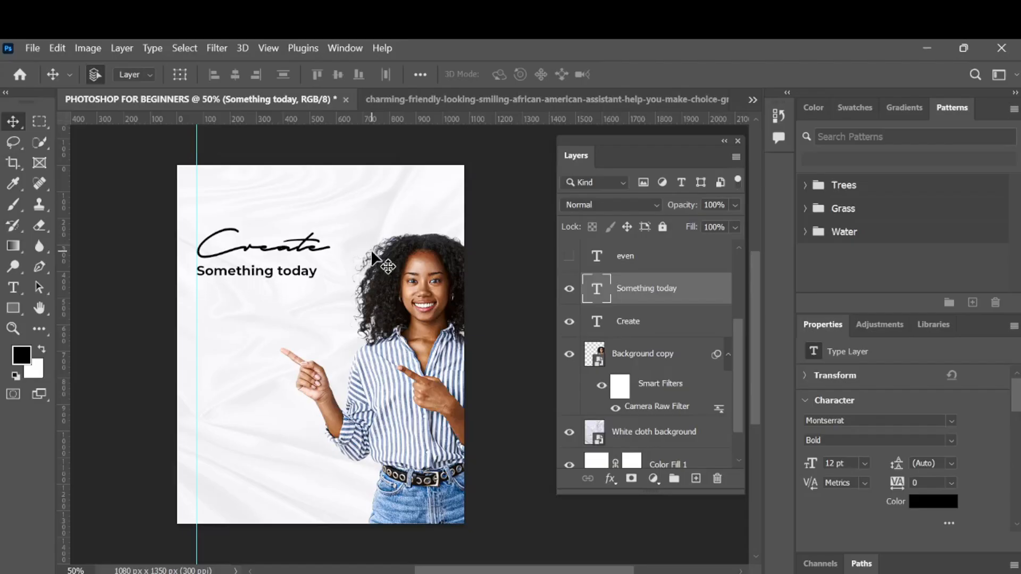
pyautogui.hotkey('shift', 'Down')
pyautogui.hotkey('shift', 'Down')
pyautogui.press('Up')
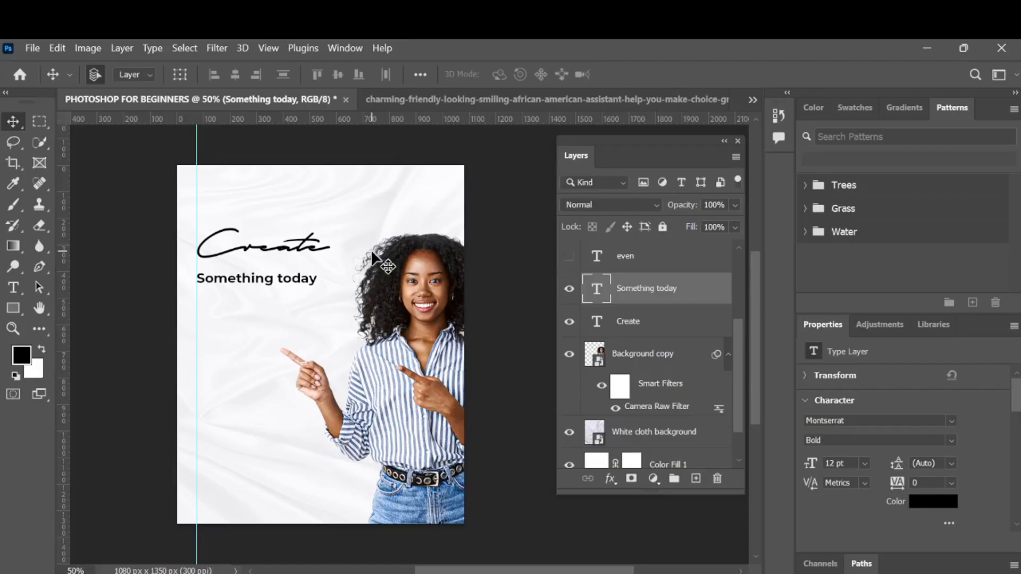
pyautogui.hotkey('shift', 'Up')
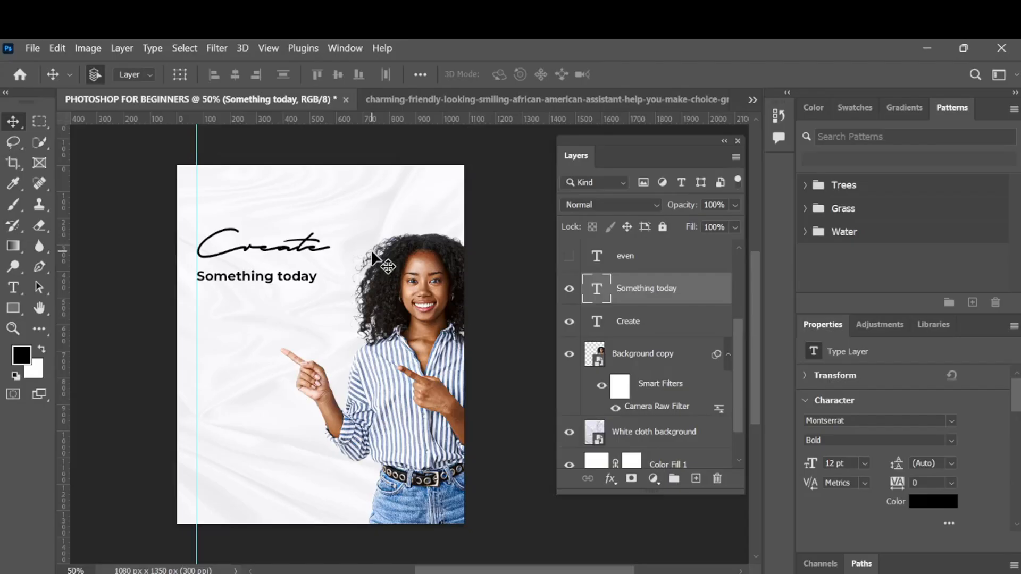
pyautogui.press('Down')
pyautogui.press('Down')
pyautogui.press('Down')
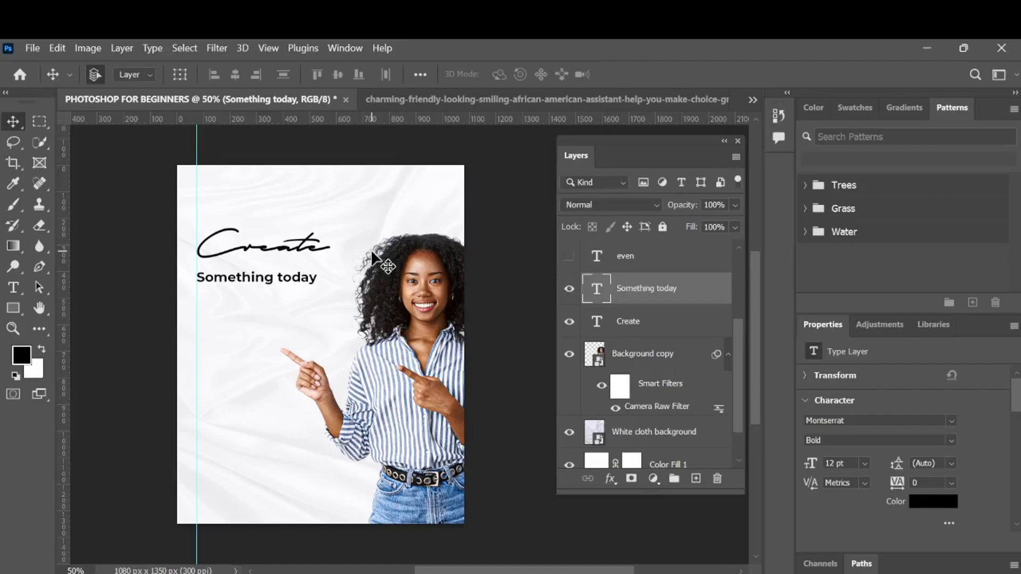
# - Show the even text layer and move it beneath Something today, near the guide
pyautogui.scroll(1, 649, 333)
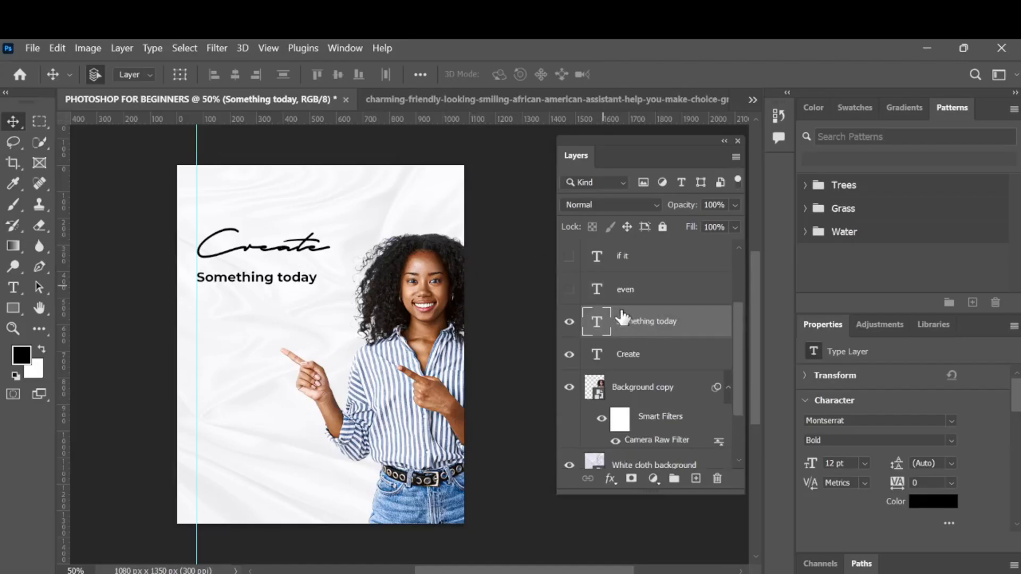
pyautogui.click(570, 294)
pyautogui.click(664, 301)
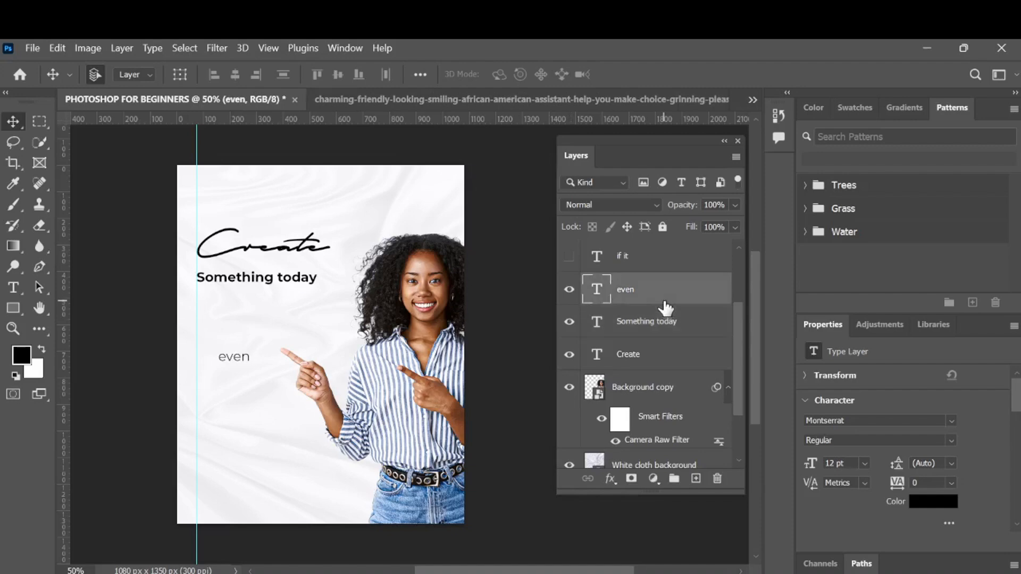
pyautogui.moveTo(236, 351); pyautogui.dragTo(225, 321)
# - Set the even text's font style to Bold and free-transform it larger, to about 227%
pyautogui.click(953, 441)
pyautogui.click(890, 385)
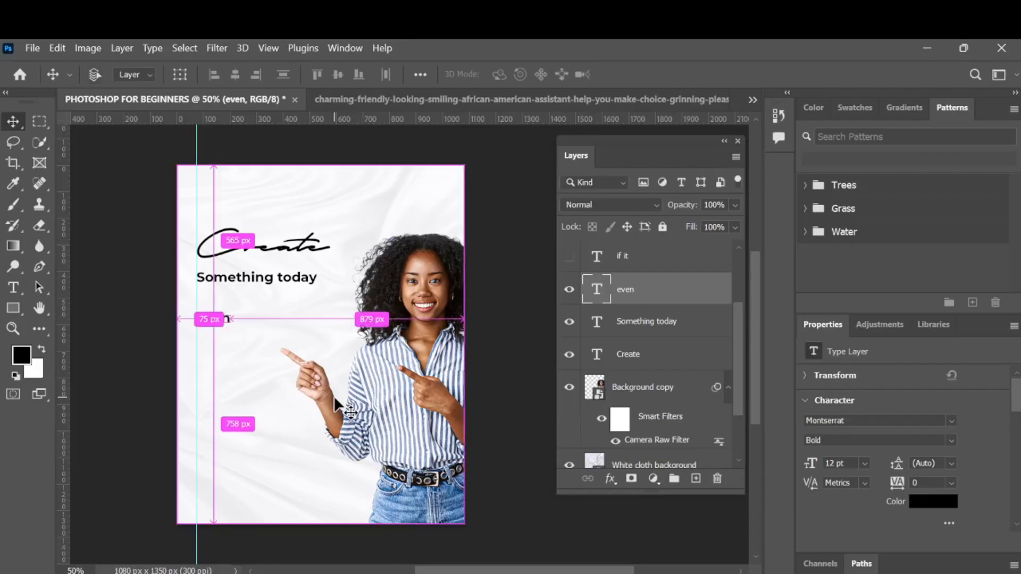
pyautogui.hotkey('ctrl', 't')
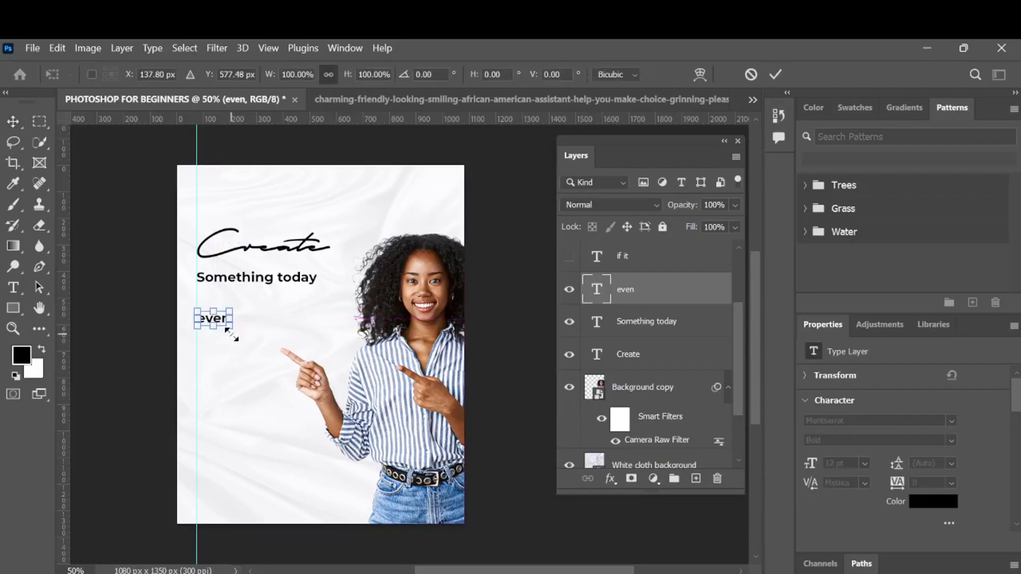
pyautogui.moveTo(229, 333)
pyautogui.mouseDown()
pyautogui.moveTo(277, 335)
pyautogui.moveTo(238, 324)
pyautogui.moveTo(236, 314)
pyautogui.mouseUp()
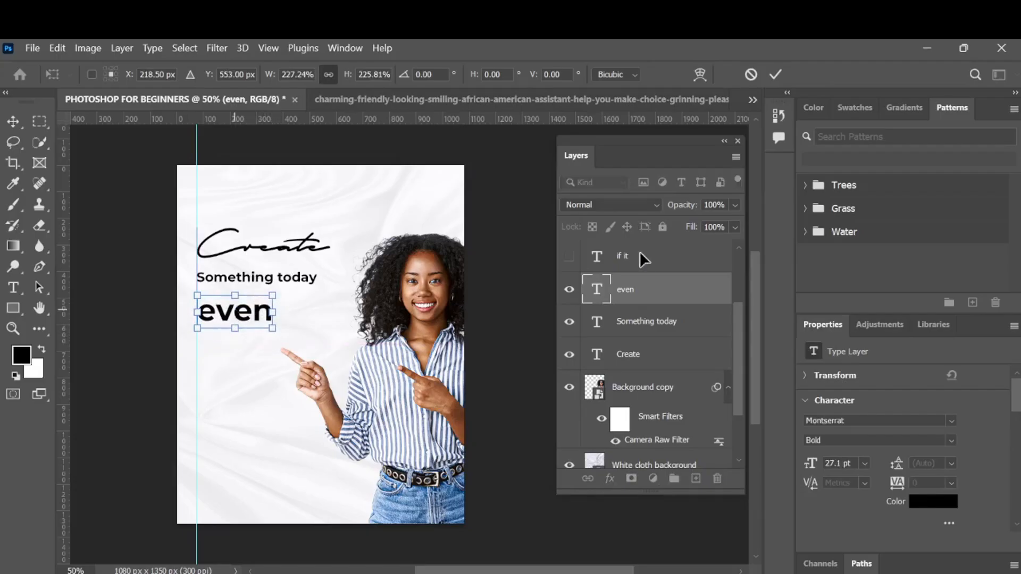
pyautogui.click(774, 74)
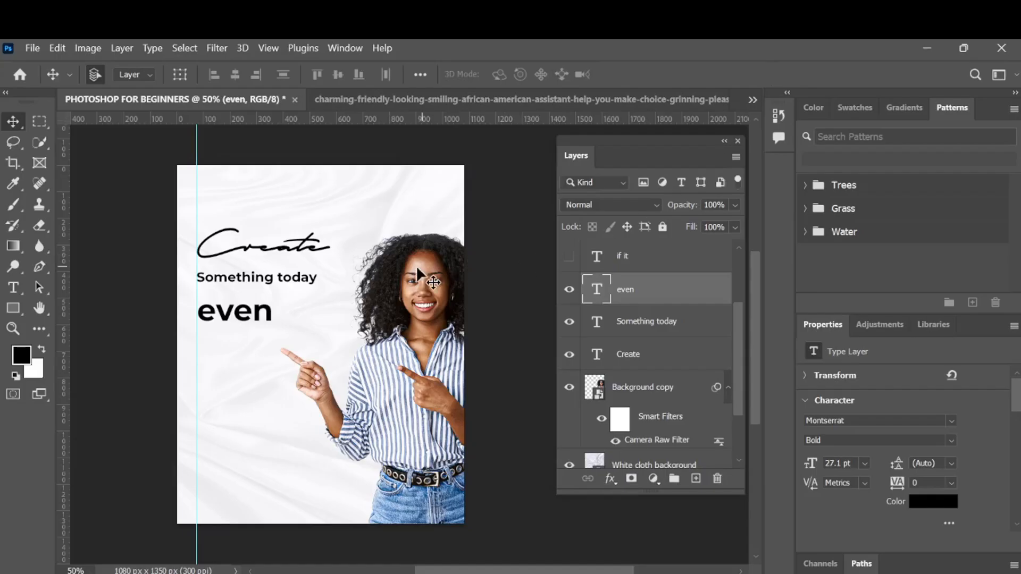
# - Nudge the even and Something today texts slightly up and left to align them under Create
pyautogui.click(290, 282)
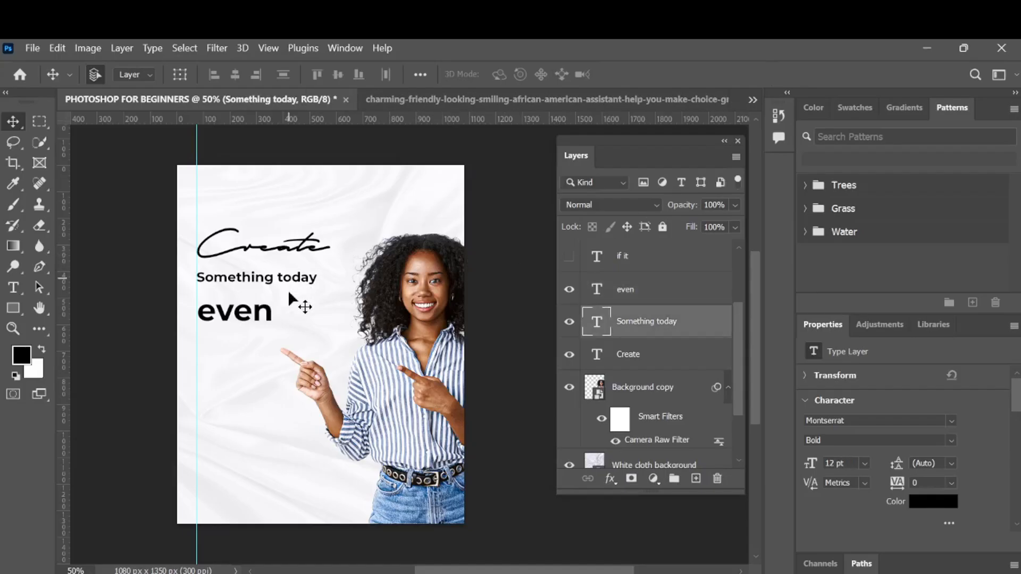
pyautogui.click(243, 321)
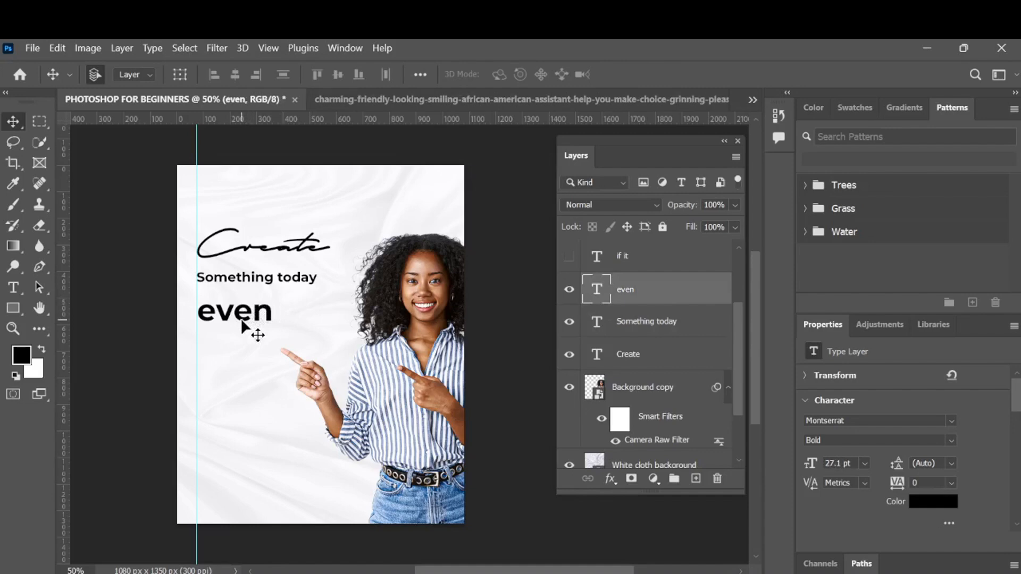
pyautogui.press('Up')
pyautogui.press('Up')
pyautogui.press('Left')
pyautogui.press('Left')
pyautogui.press('Left')
pyautogui.press('Left')
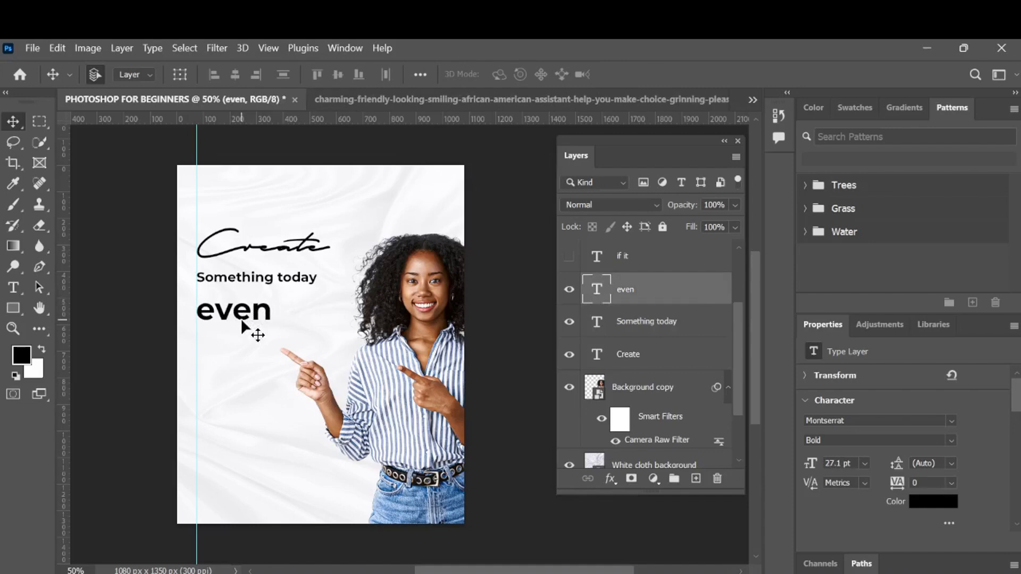
pyautogui.click(261, 282)
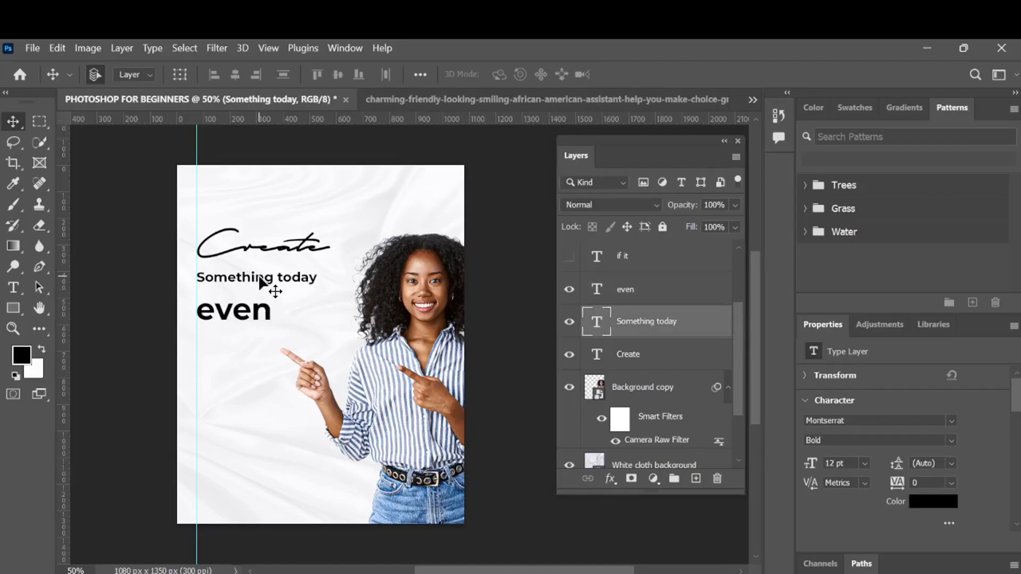
pyautogui.press('Left')
pyautogui.click(258, 312)
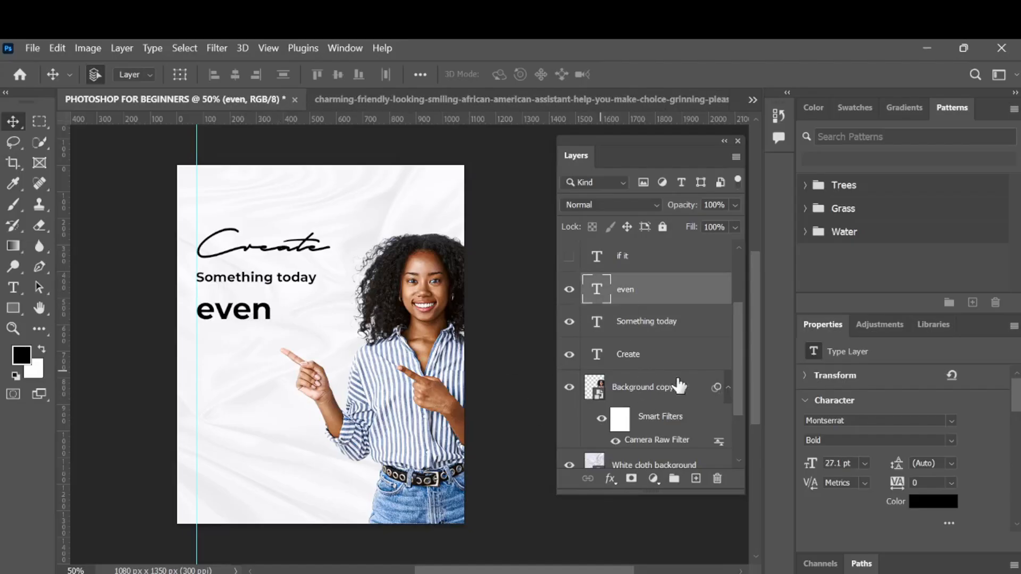
pyautogui.click(417, 376)
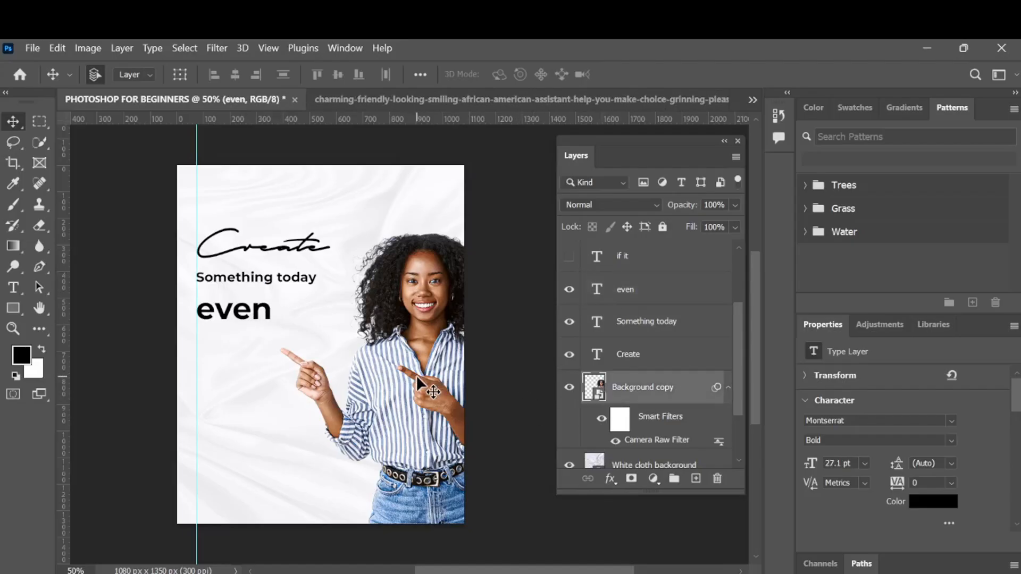
pyautogui.hotkey('ctrl', 'g')
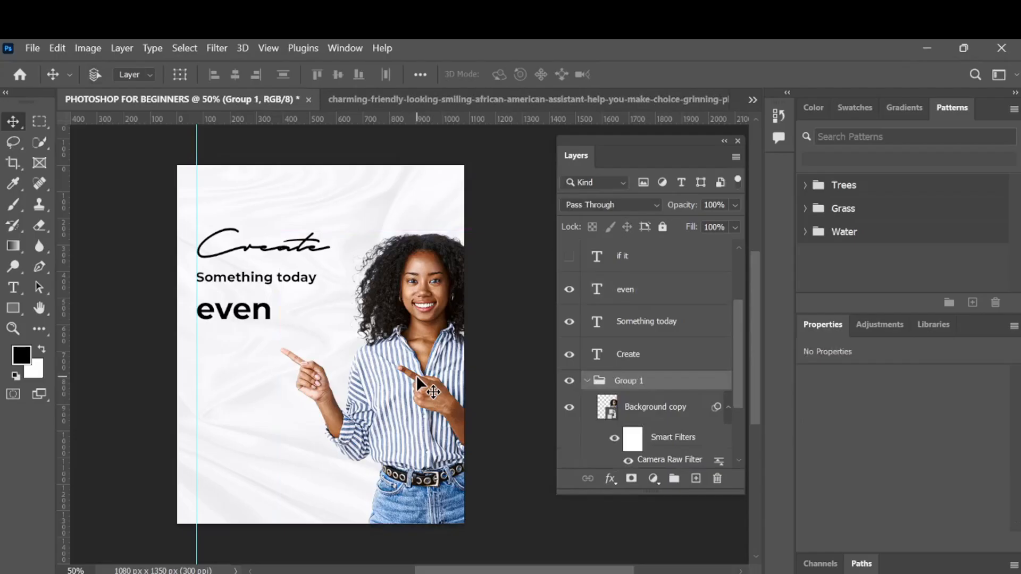
pyautogui.hotkey('ctrl', 'z')
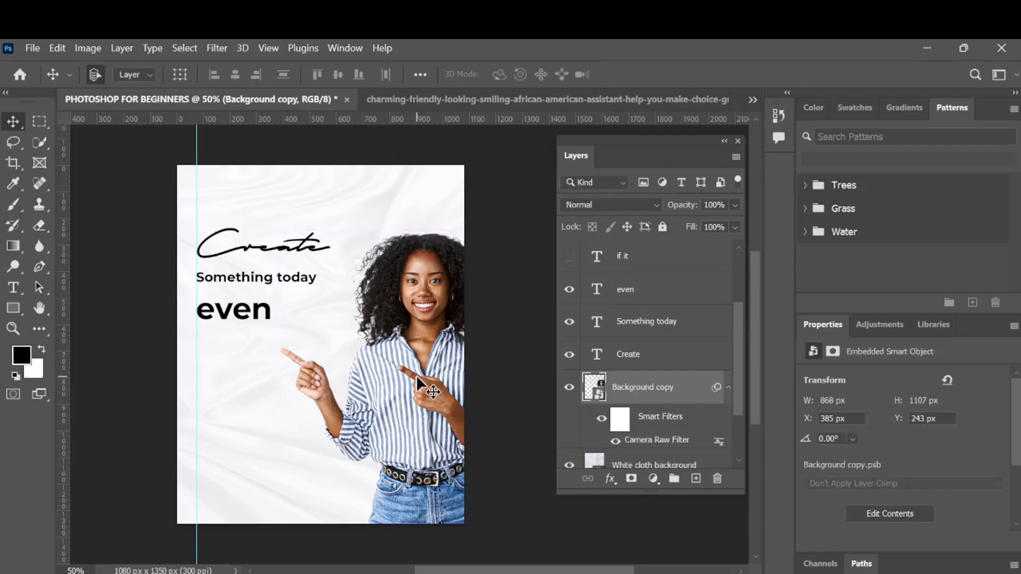
# - Enlarge the portrait layer with Free Transform to about 975 × 1243 px and move it slightly down
pyautogui.hotkey('ctrl', 't')
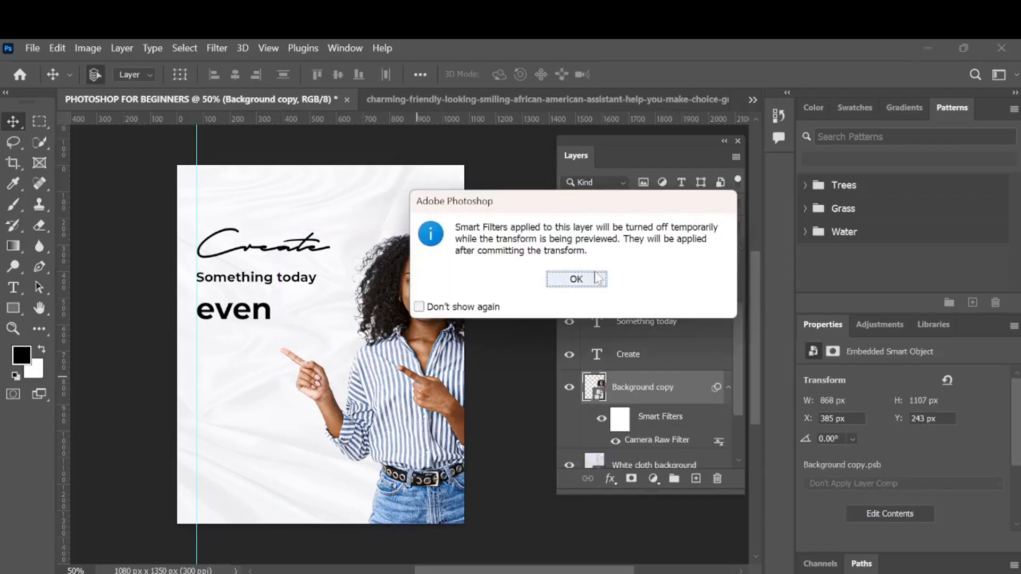
pyautogui.click(596, 274)
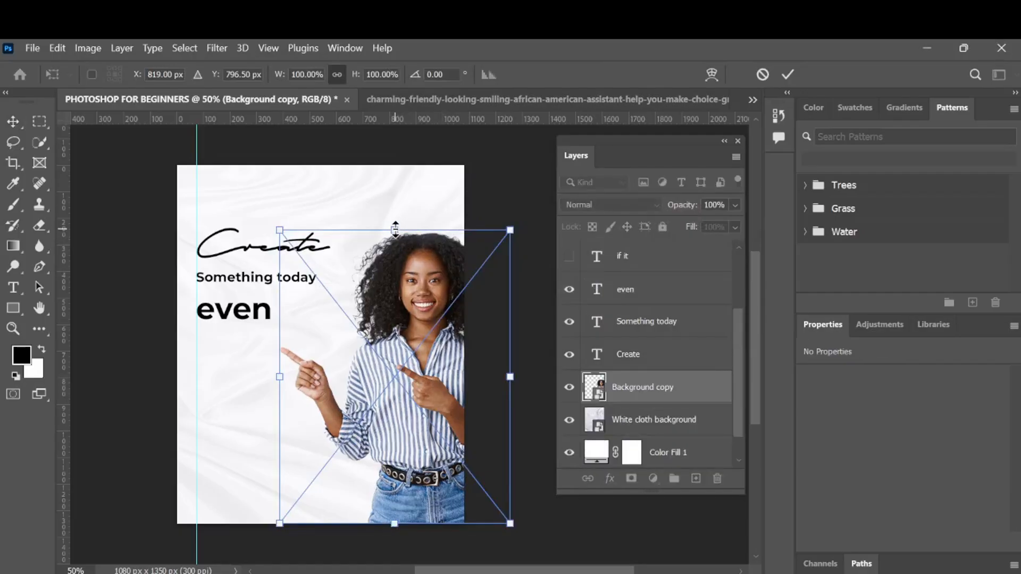
pyautogui.moveTo(395, 228); pyautogui.dragTo(417, 192)
pyautogui.moveTo(413, 256); pyautogui.dragTo(424, 262)
pyautogui.click(787, 74)
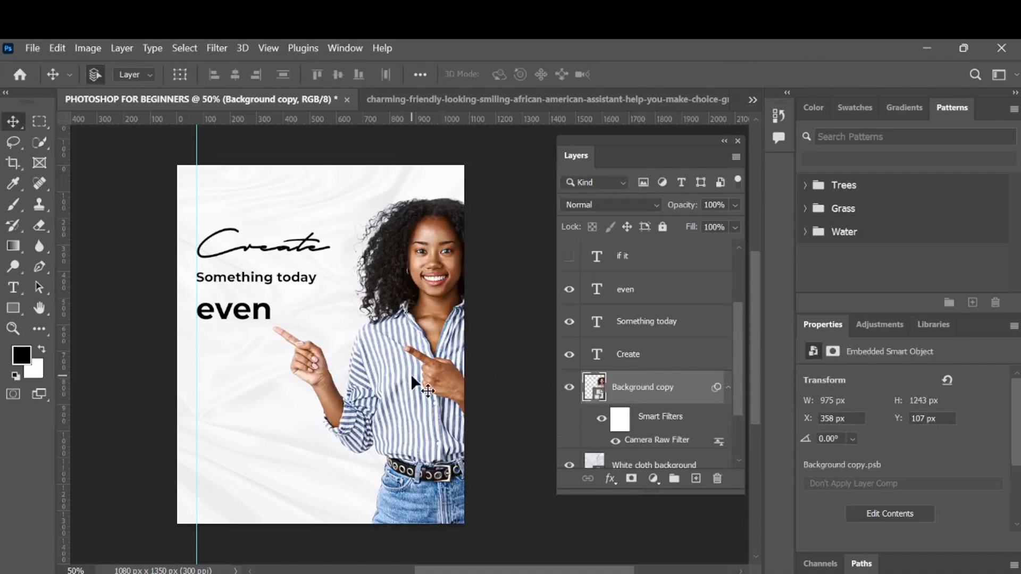
pyautogui.moveTo(447, 286); pyautogui.dragTo(446, 310)
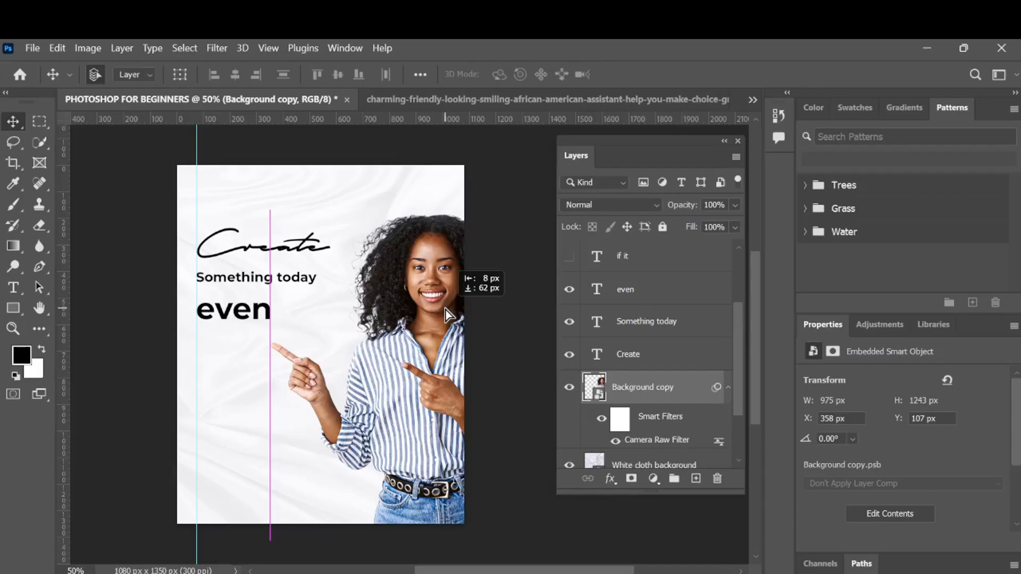
pyautogui.moveTo(446, 311); pyautogui.dragTo(445, 304)
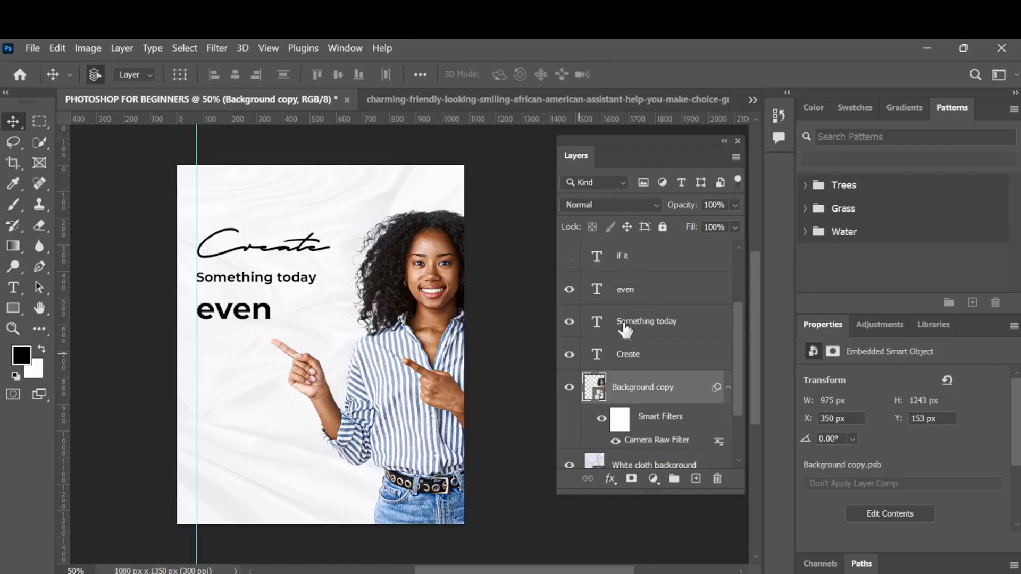
# - Show the if it text layer and move it beneath even, aligned to the guide
pyautogui.scroll(3, 668, 364)
pyautogui.click(569, 354)
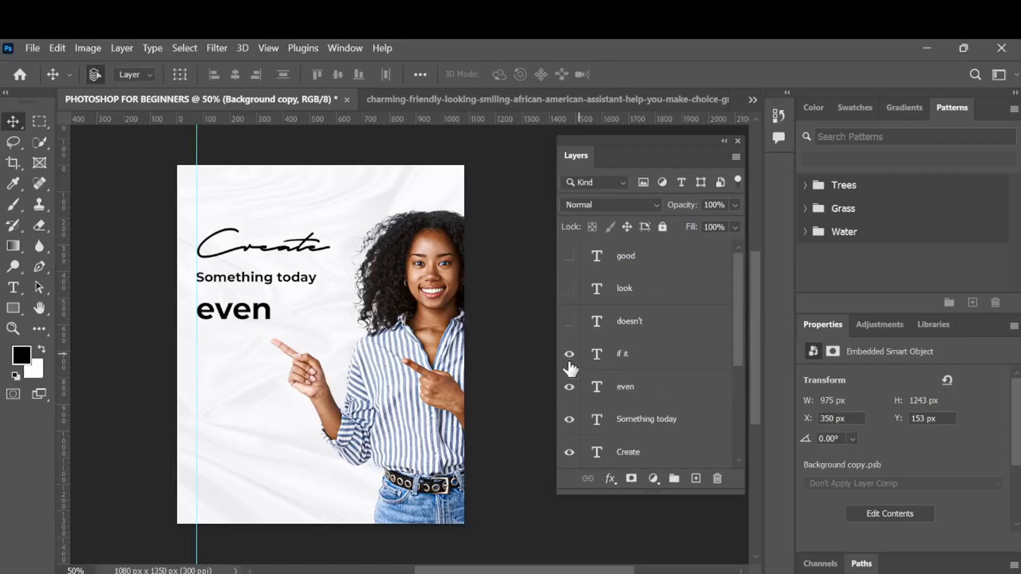
pyautogui.click(668, 359)
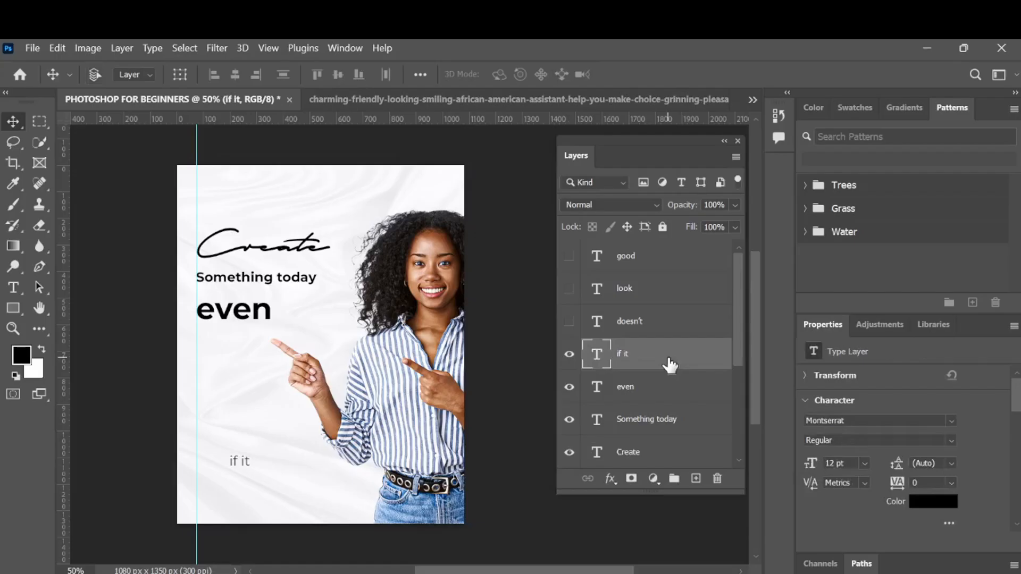
pyautogui.hotkey('ctrl', 't')
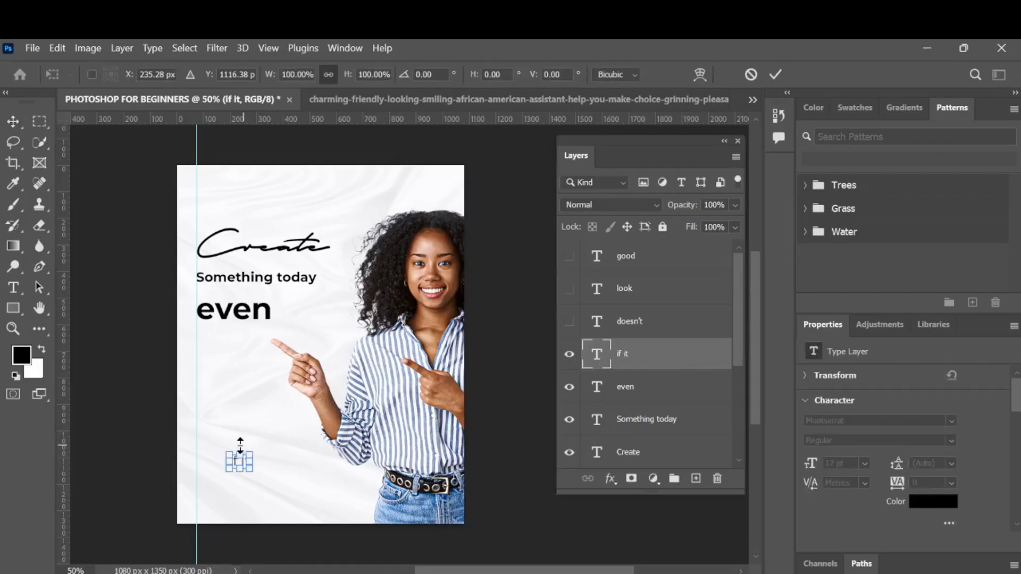
pyautogui.click(778, 71)
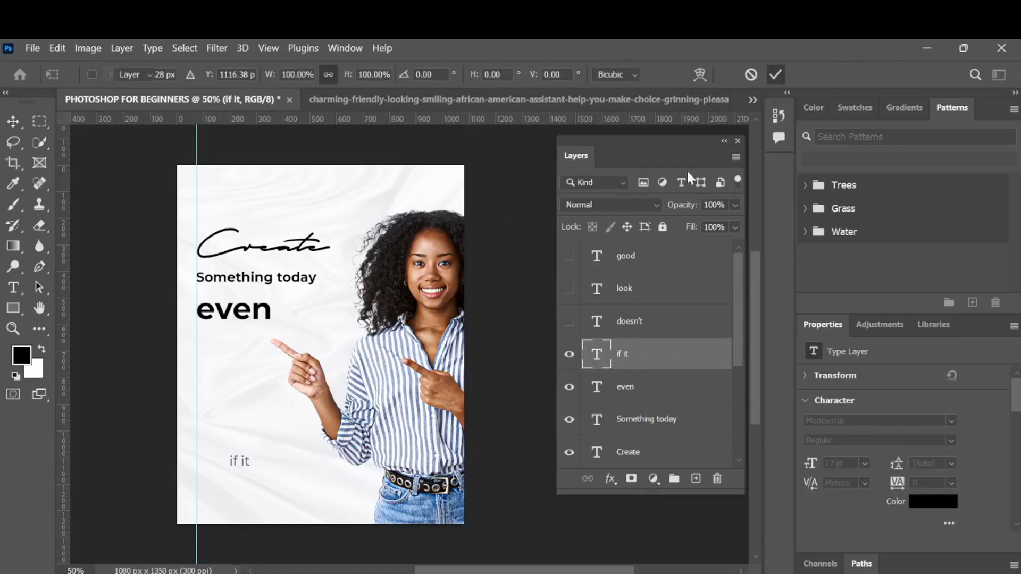
pyautogui.moveTo(241, 458); pyautogui.dragTo(220, 339)
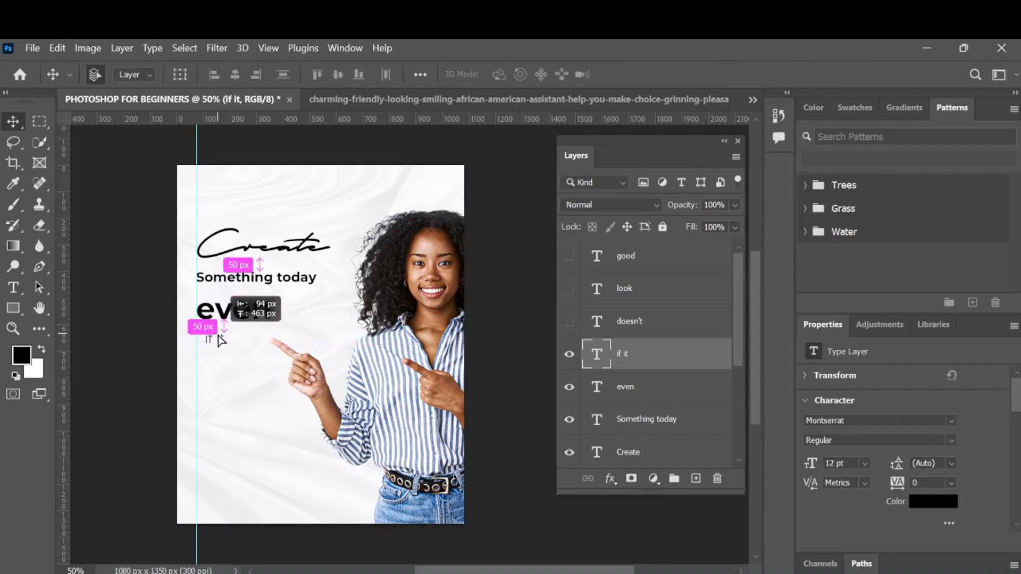
pyautogui.moveTo(221, 340); pyautogui.dragTo(230, 339)
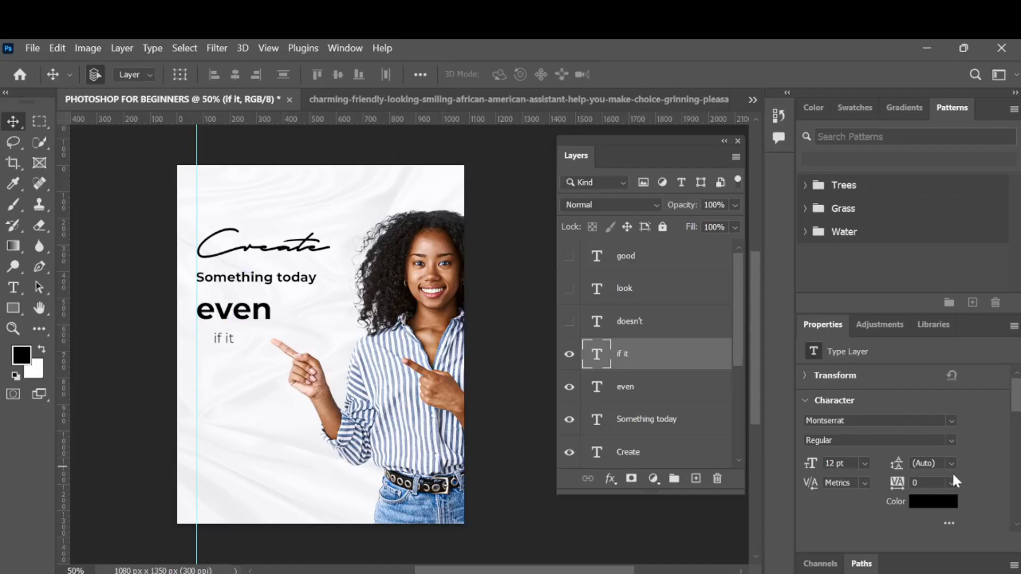
# - Set the if it text's font style to Bold and nudge it up closer to even
pyautogui.click(951, 442)
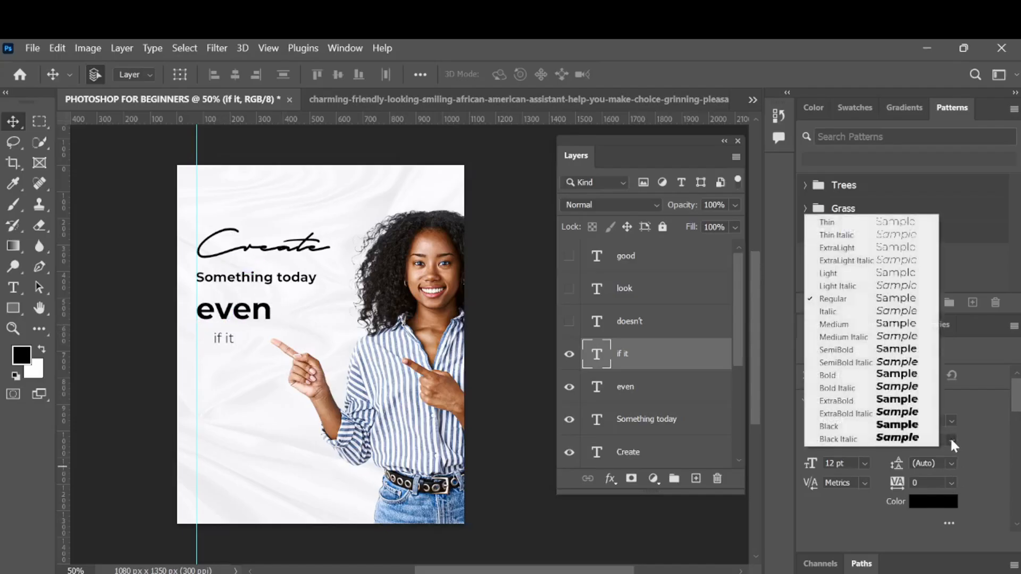
pyautogui.click(906, 384)
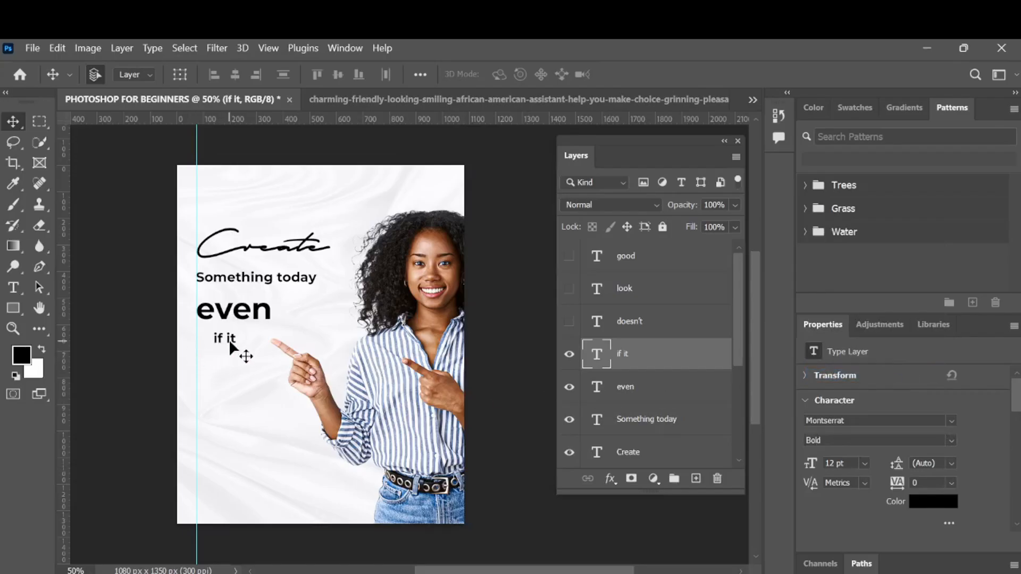
pyautogui.moveTo(230, 335); pyautogui.dragTo(230, 332)
pyautogui.press('Up')
pyautogui.press('Up')
pyautogui.press('Up')
pyautogui.press('Up')
pyautogui.press('Up')
pyautogui.press('Up')
pyautogui.press('Up')
pyautogui.press('Up')
pyautogui.press('Up')
pyautogui.press('Up')
pyautogui.press('Up')
pyautogui.press('Up')
pyautogui.press('Up')
pyautogui.press('Up')
pyautogui.press('Down')
pyautogui.press('Down')
pyautogui.press('Down')
pyautogui.press('Down')
pyautogui.press('Down')
pyautogui.press('Down')
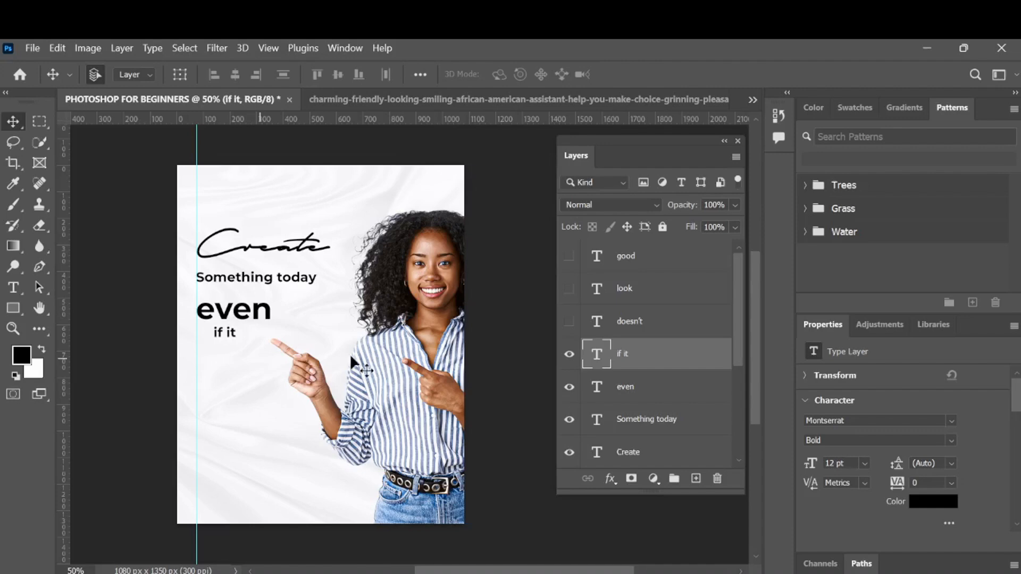
# - Set the if it text's tracking to 300
pyautogui.click(951, 484)
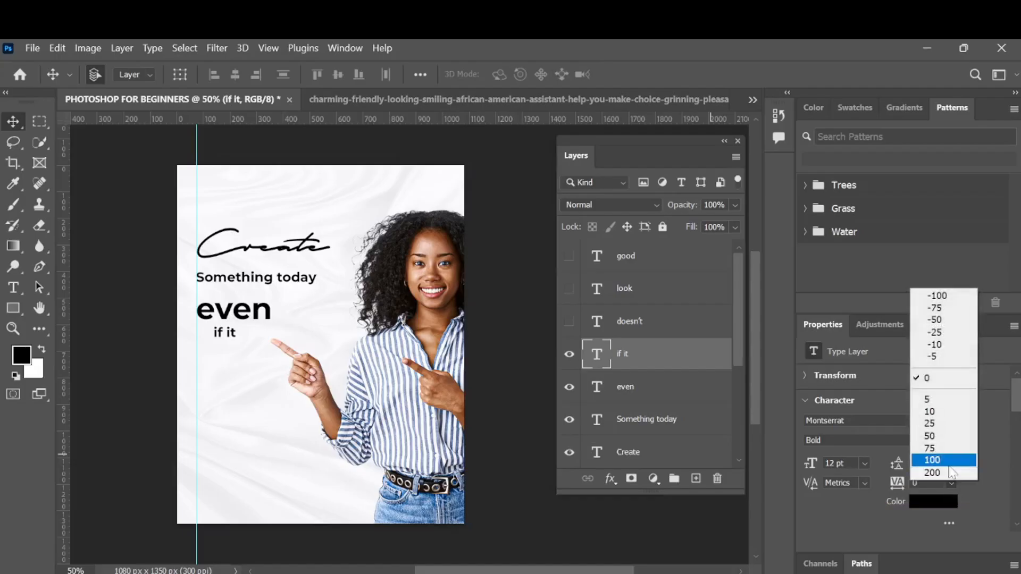
pyautogui.click(948, 471)
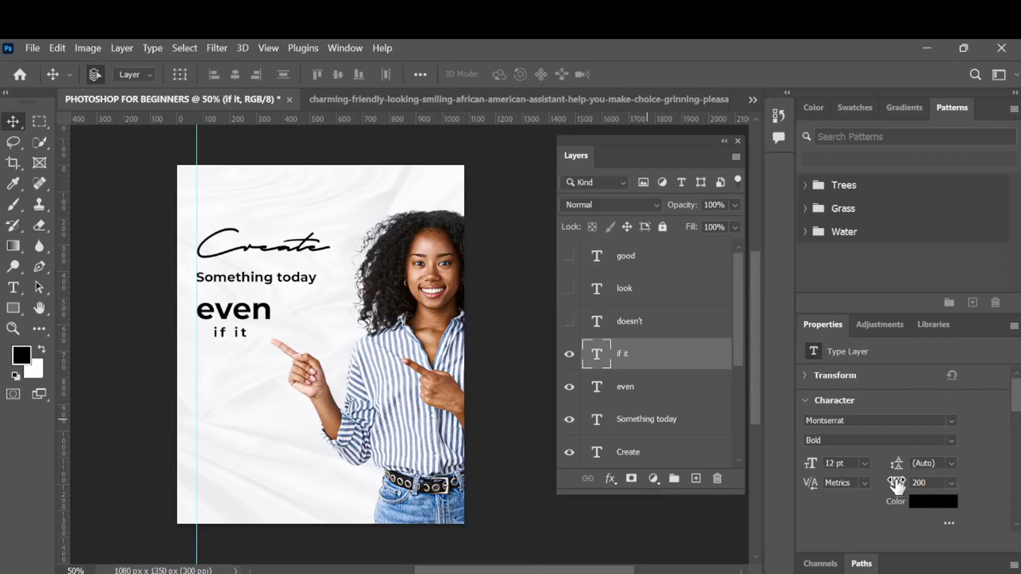
pyautogui.moveTo(897, 484); pyautogui.dragTo(904, 488)
pyautogui.click(894, 485)
pyautogui.write('300')
pyautogui.press('Return')
# - Nudge the if it text left and down to align it under even
pyautogui.press('Left')
pyautogui.press('Left')
pyautogui.press('Left')
pyautogui.press('Left')
pyautogui.press('Left')
pyautogui.press('Left')
pyautogui.press('Left')
pyautogui.press('Left')
pyautogui.press('Left')
pyautogui.press('Left')
pyautogui.press('Left')
pyautogui.press('Left')
pyautogui.press('Left')
pyautogui.press('Left')
pyautogui.press('Down')
pyautogui.press('Down')
pyautogui.press('Down')
pyautogui.press('Left')
pyautogui.press('Left')
pyautogui.press('Left')
pyautogui.press('Right')
pyautogui.press('Right')
pyautogui.press('Down')
# - Show the doesn't text layer and move it beneath if it
pyautogui.click(569, 321)
pyautogui.moveTo(255, 403); pyautogui.dragTo(242, 365)
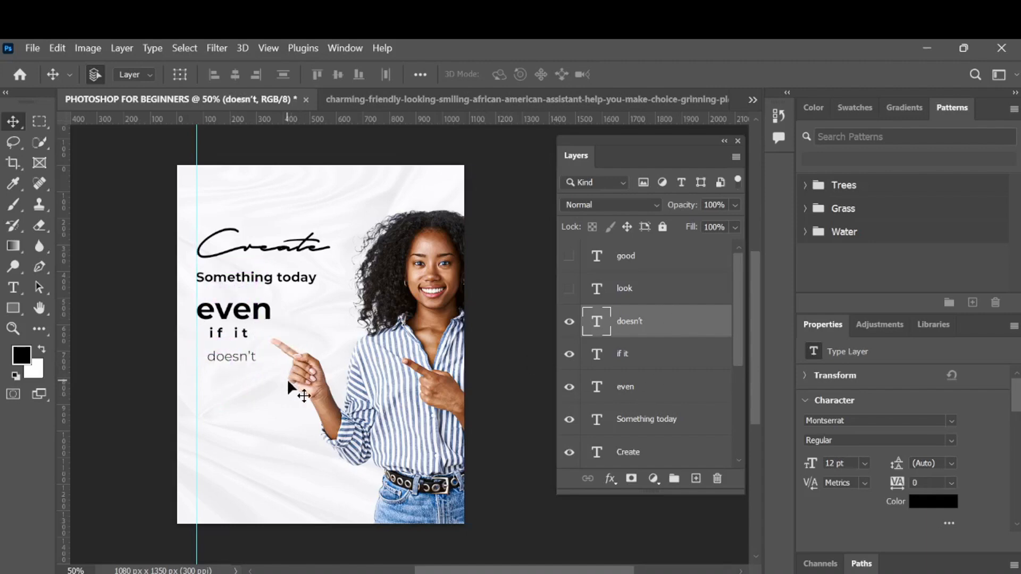
# - Draw a rectangle about 278 × 84 px over the doesn't text with the Rectangle tool
pyautogui.click(11, 308)
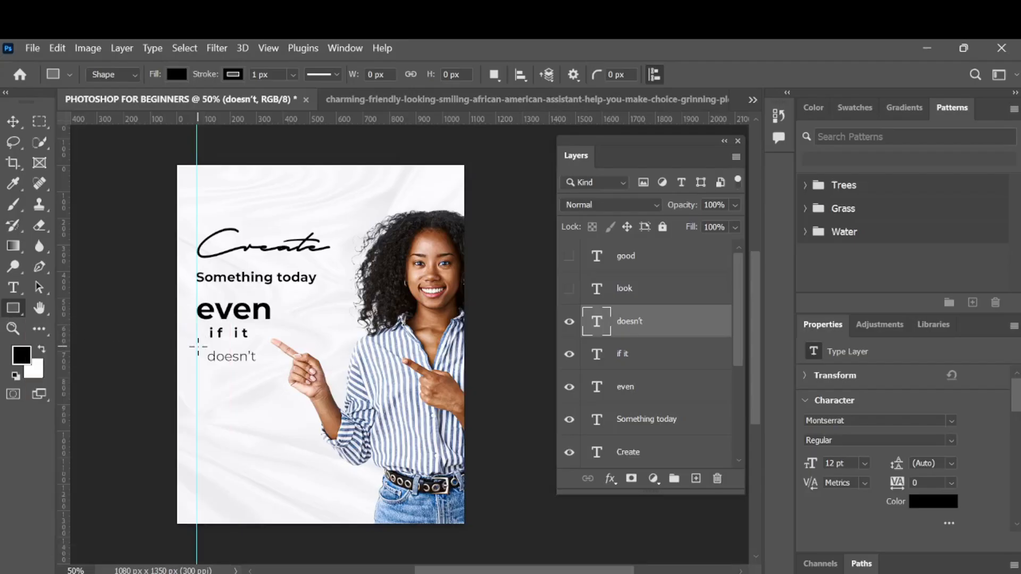
pyautogui.moveTo(198, 347); pyautogui.dragTo(200, 346)
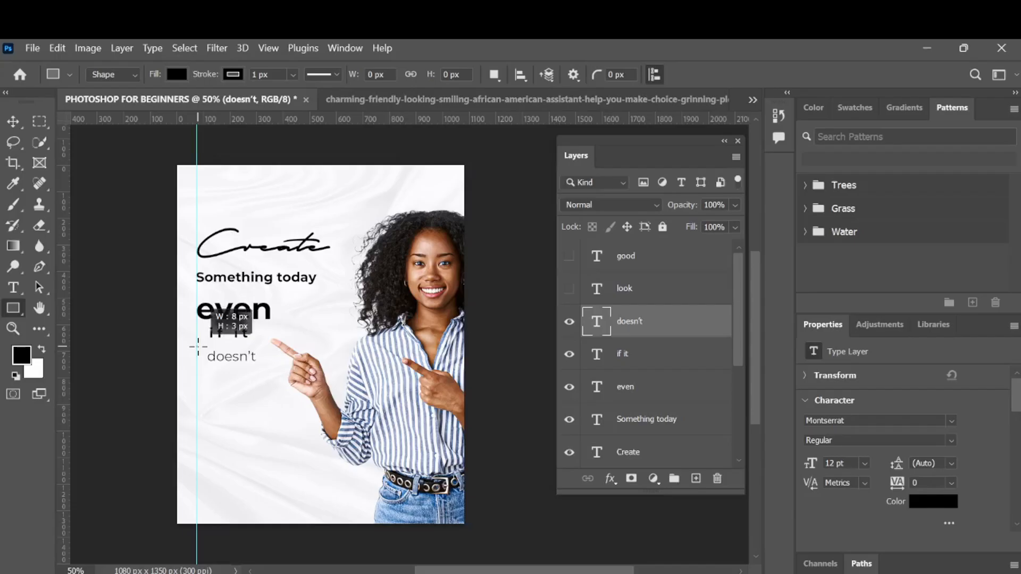
pyautogui.moveTo(216, 356); pyautogui.dragTo(270, 368)
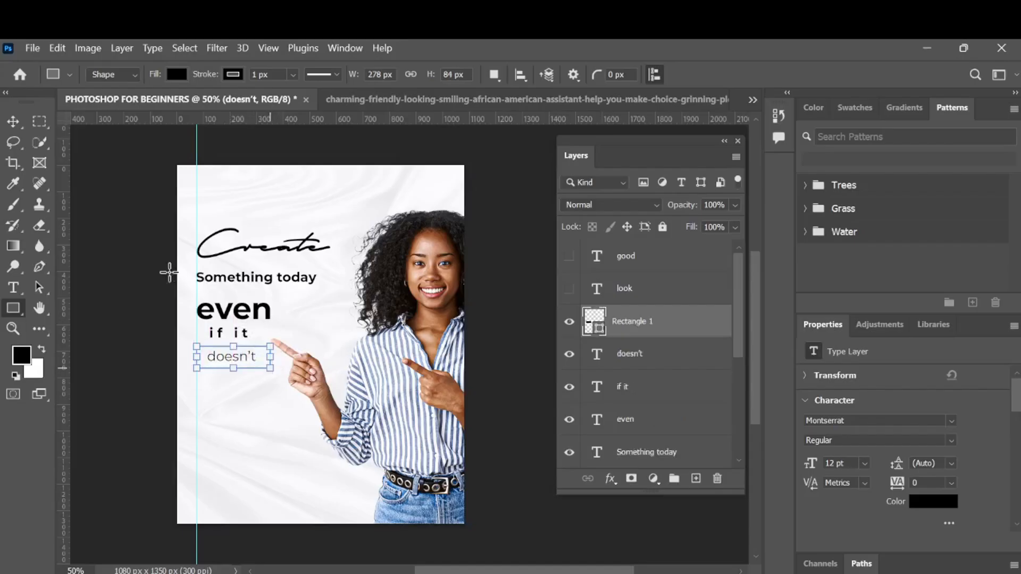
pyautogui.click(12, 121)
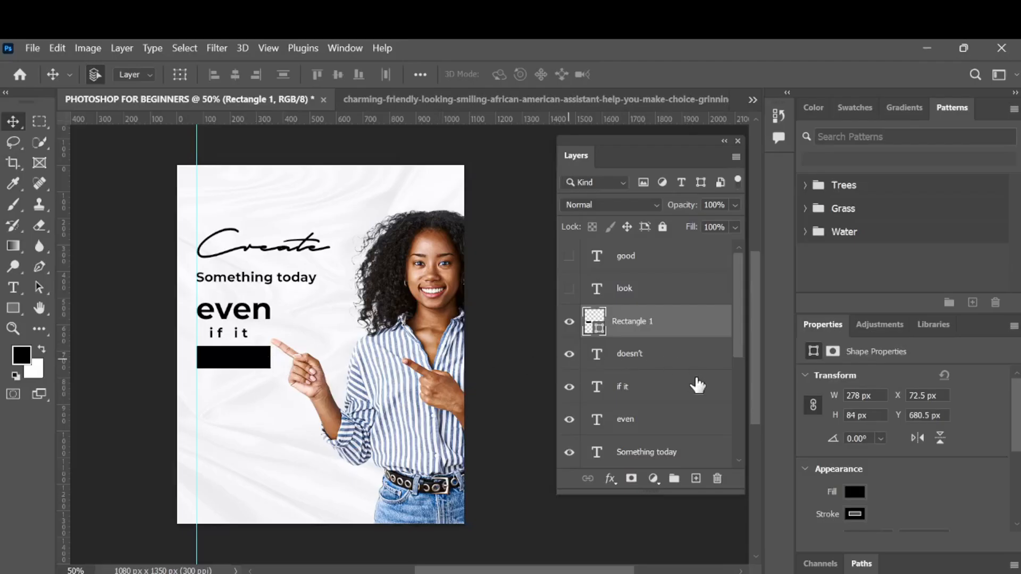
# - Move the rectangle layer beneath the doesn't text layer in the layer stack
pyautogui.click(665, 361)
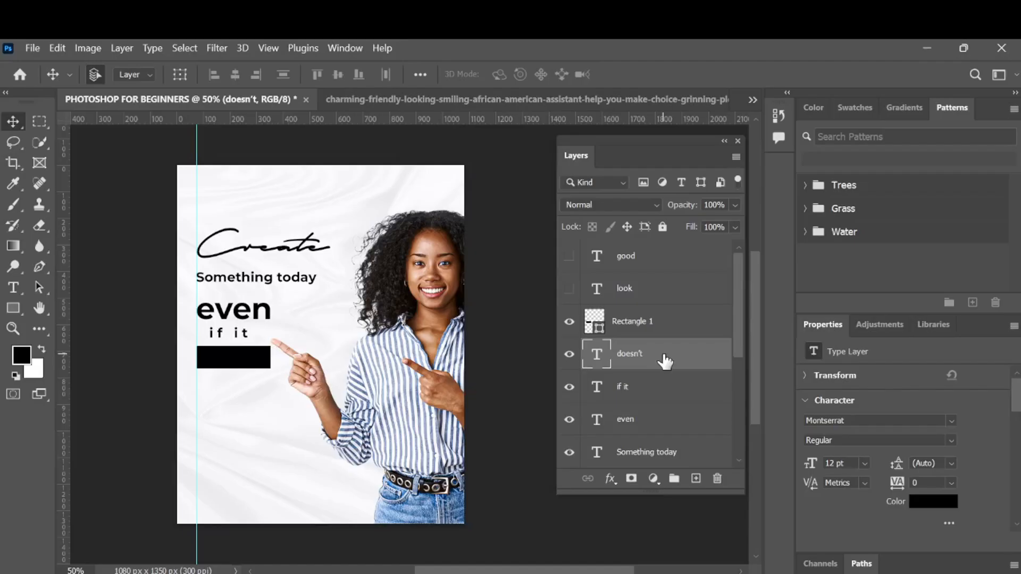
pyautogui.click(681, 330)
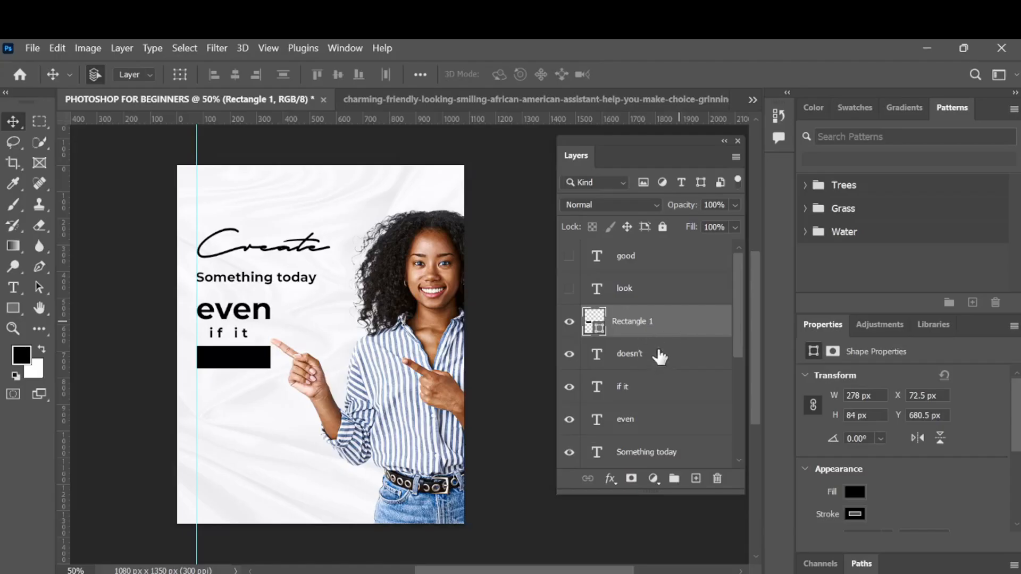
pyautogui.moveTo(666, 339)
pyautogui.mouseDown()
pyautogui.moveTo(684, 324)
pyautogui.moveTo(673, 330)
pyautogui.moveTo(669, 359)
pyautogui.mouseUp()
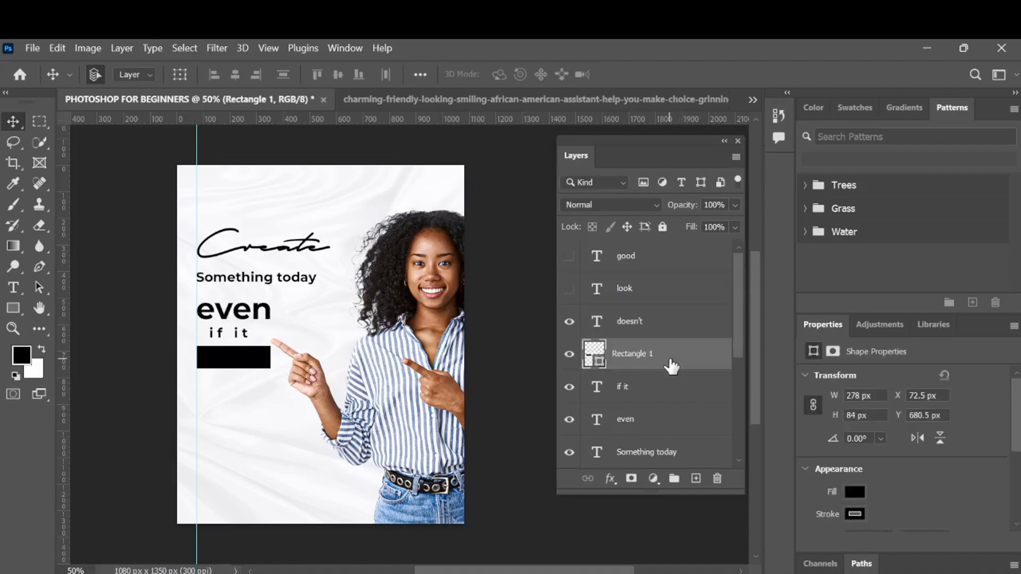
# - Set the doesn't text colour to white, ffffff
pyautogui.click(676, 324)
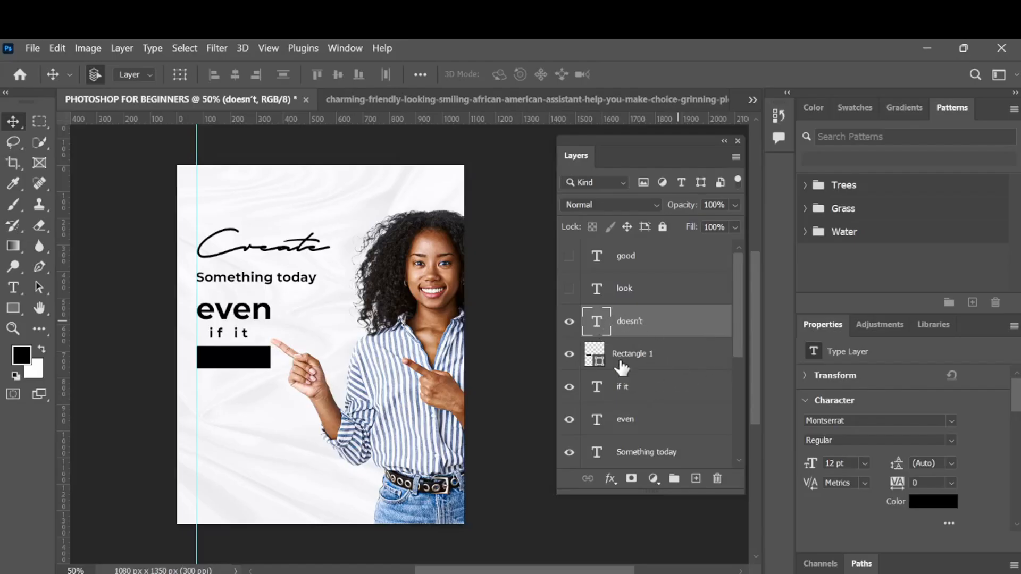
pyautogui.click(930, 502)
pyautogui.write('ffffff')
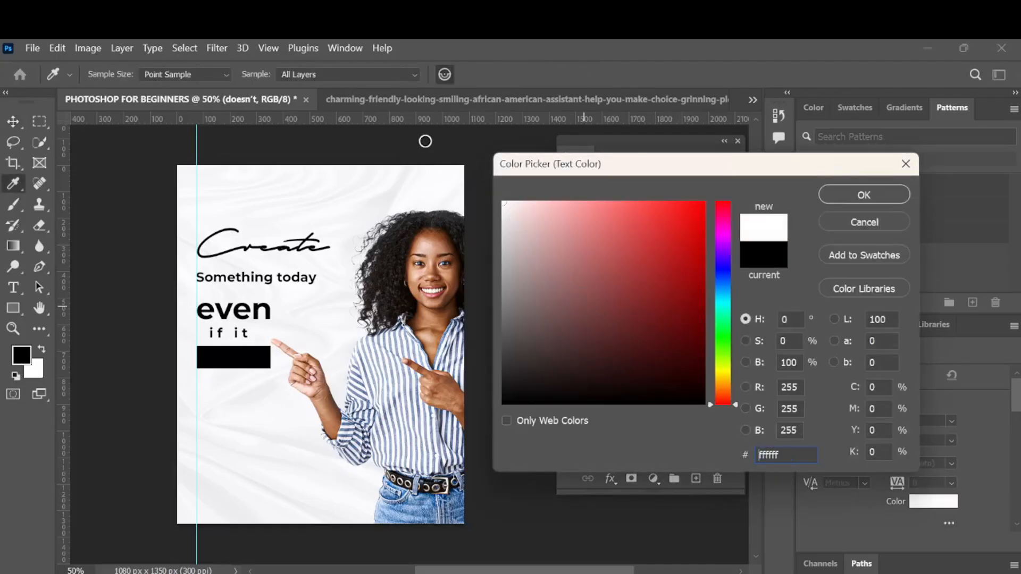
pyautogui.click(864, 195)
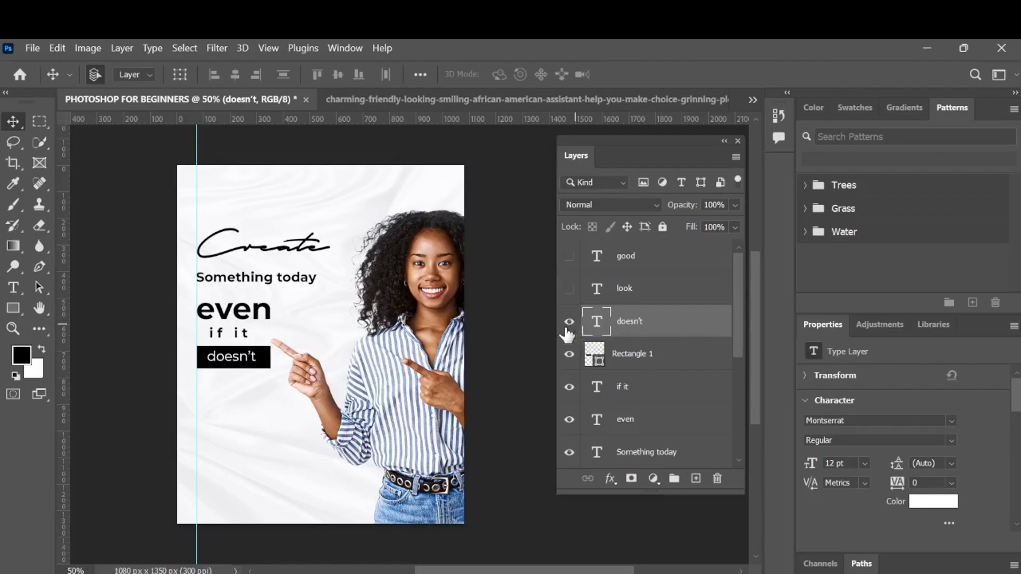
# - Try red and dark red fills on the rectangle, then set its fill back to black
pyautogui.click(681, 365)
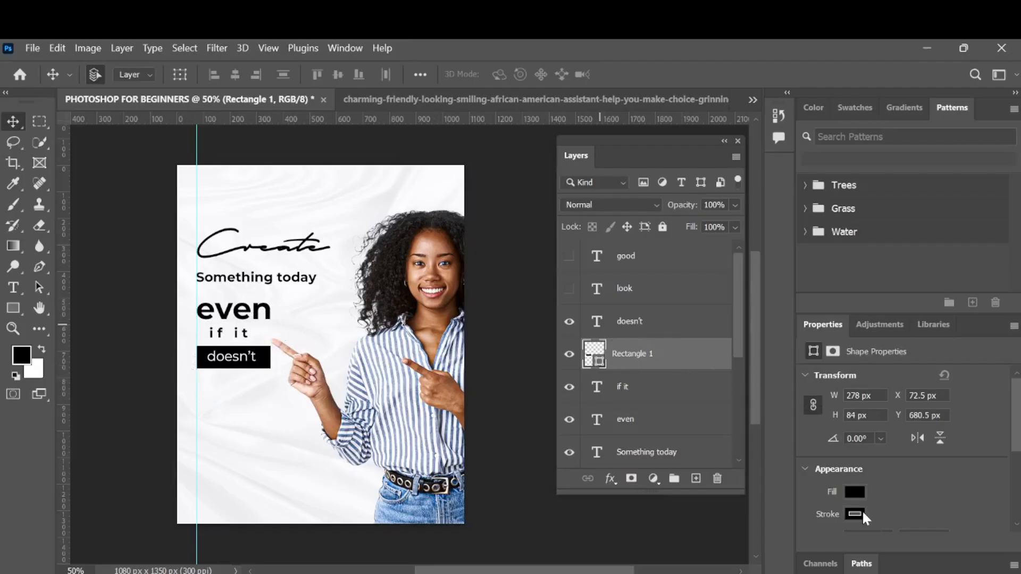
pyautogui.scroll(-2, 863, 510)
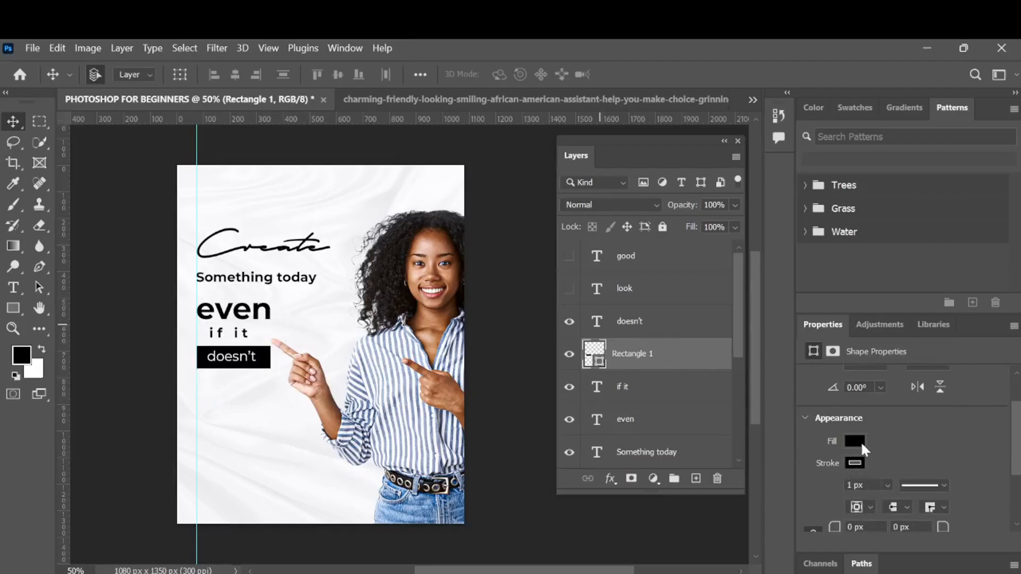
pyautogui.click(855, 441)
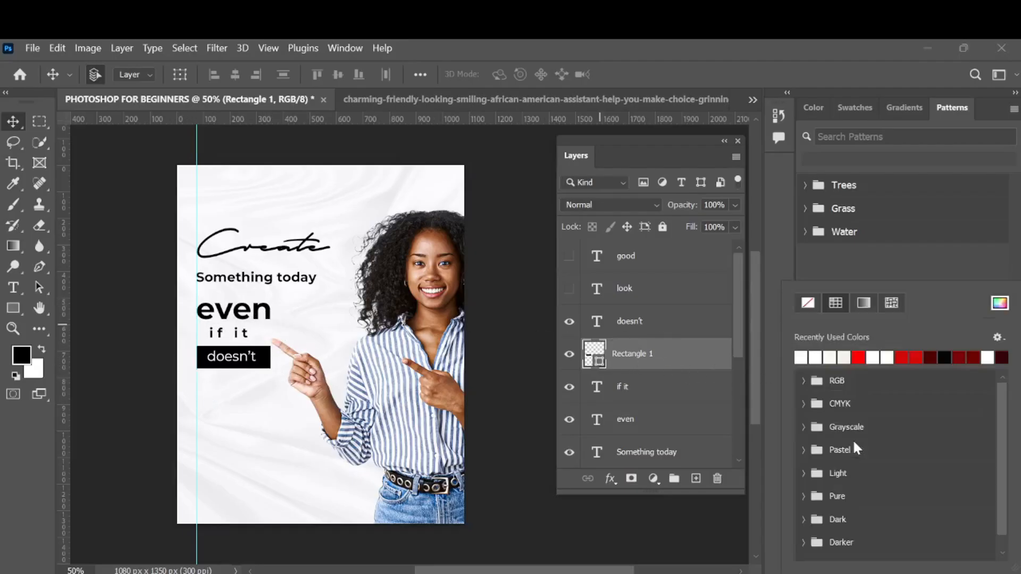
pyautogui.click(860, 358)
pyautogui.click(692, 363)
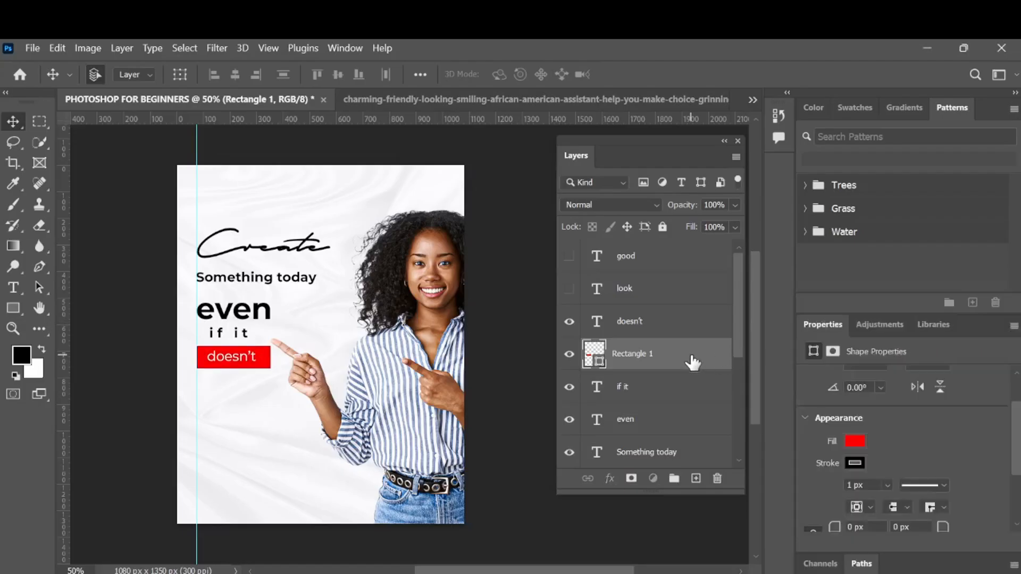
pyautogui.click(854, 441)
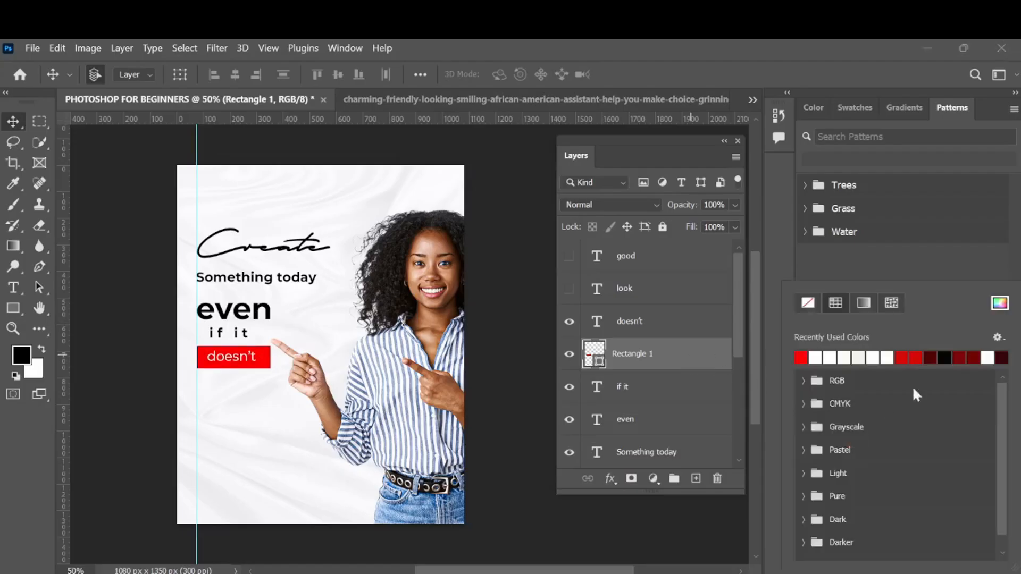
pyautogui.click(931, 356)
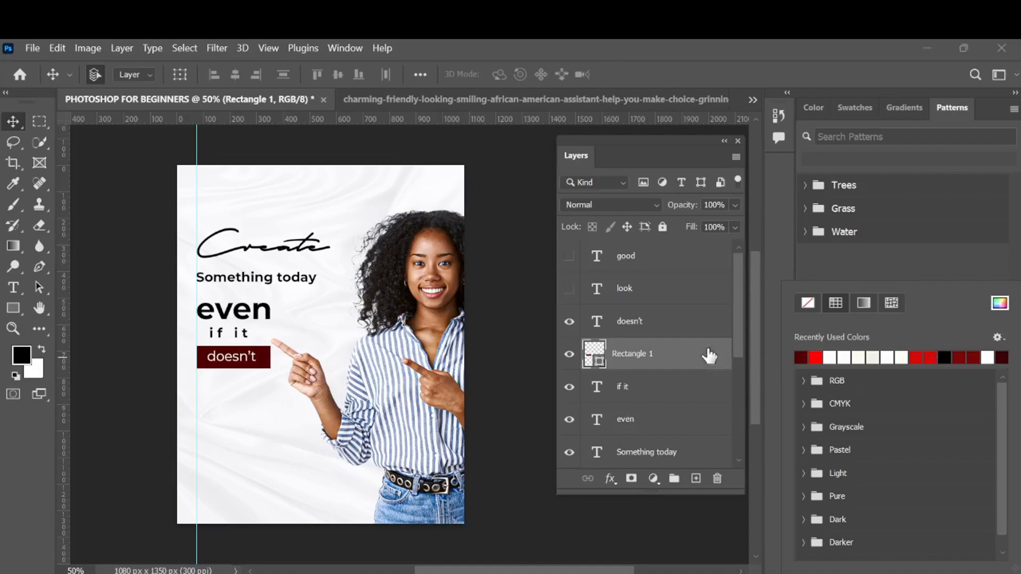
pyautogui.click(703, 372)
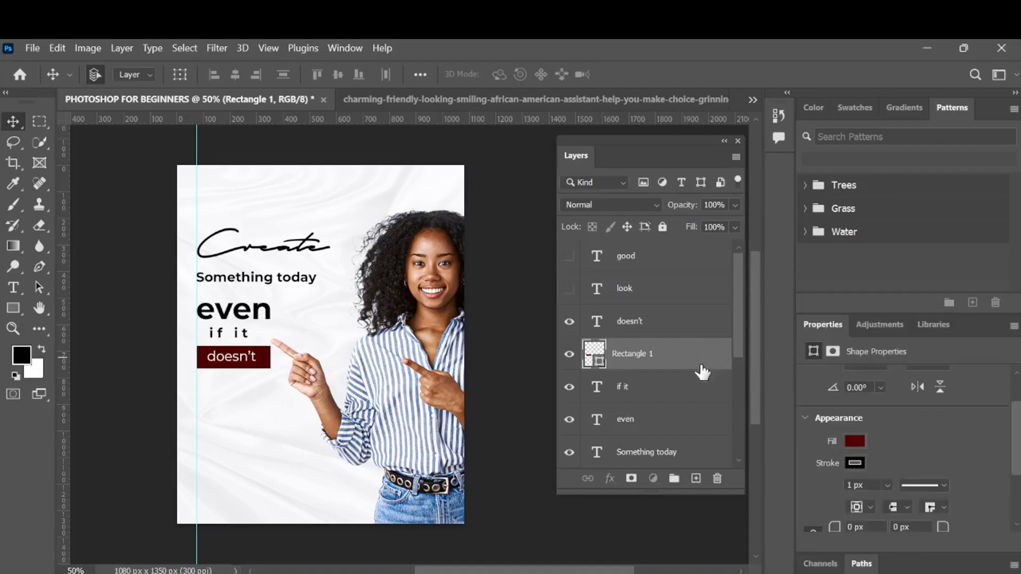
pyautogui.click(853, 442)
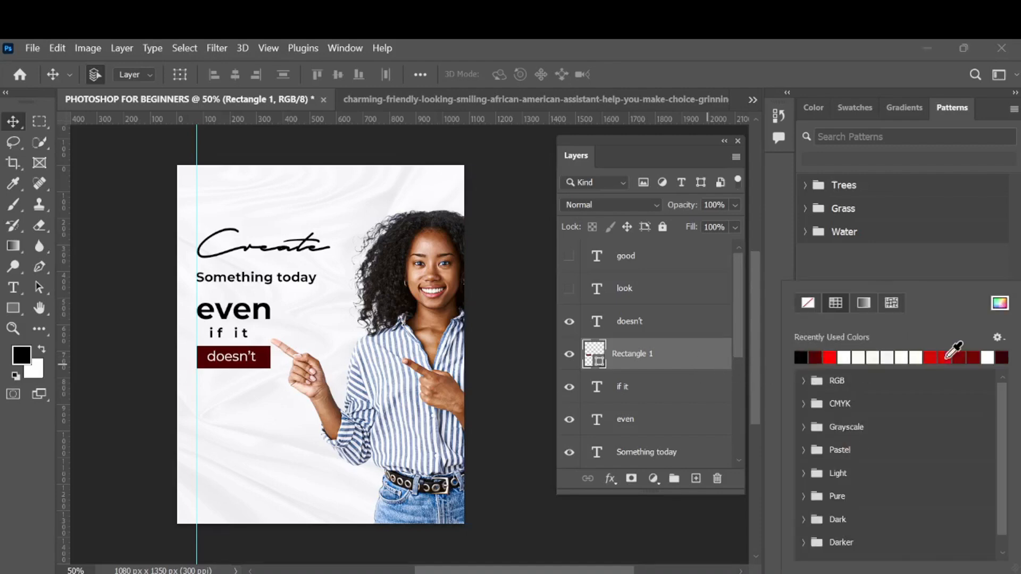
pyautogui.click(945, 357)
pyautogui.click(709, 365)
# - Remove the rectangle's stroke by setting it to no colour
pyautogui.click(855, 464)
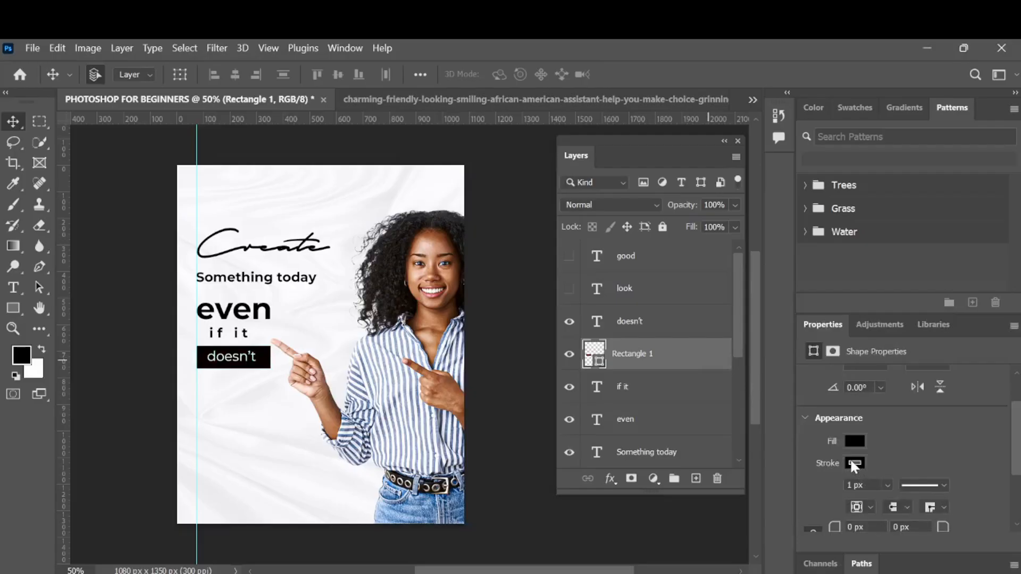
pyautogui.click(808, 304)
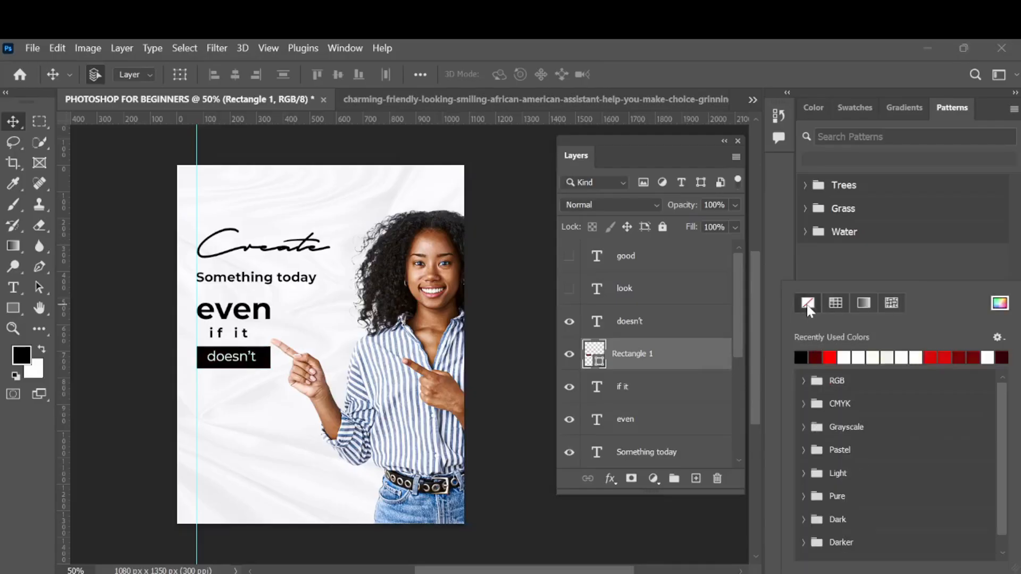
pyautogui.click(703, 377)
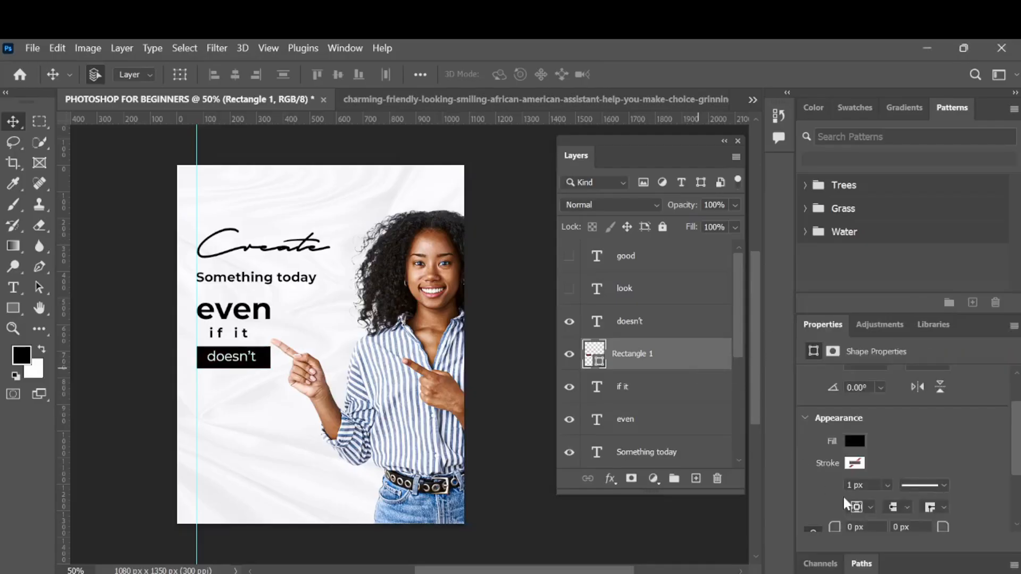
# - Round all four corners of the rectangle to a 29 px radius
pyautogui.scroll(-3, 847, 502)
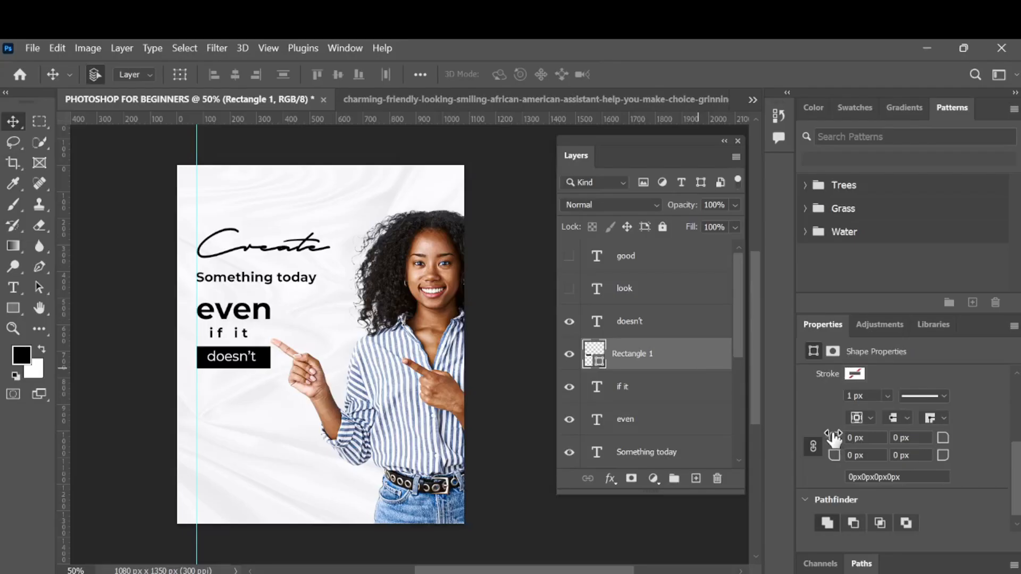
pyautogui.moveTo(834, 439); pyautogui.dragTo(835, 441)
pyautogui.moveTo(836, 451); pyautogui.dragTo(903, 447)
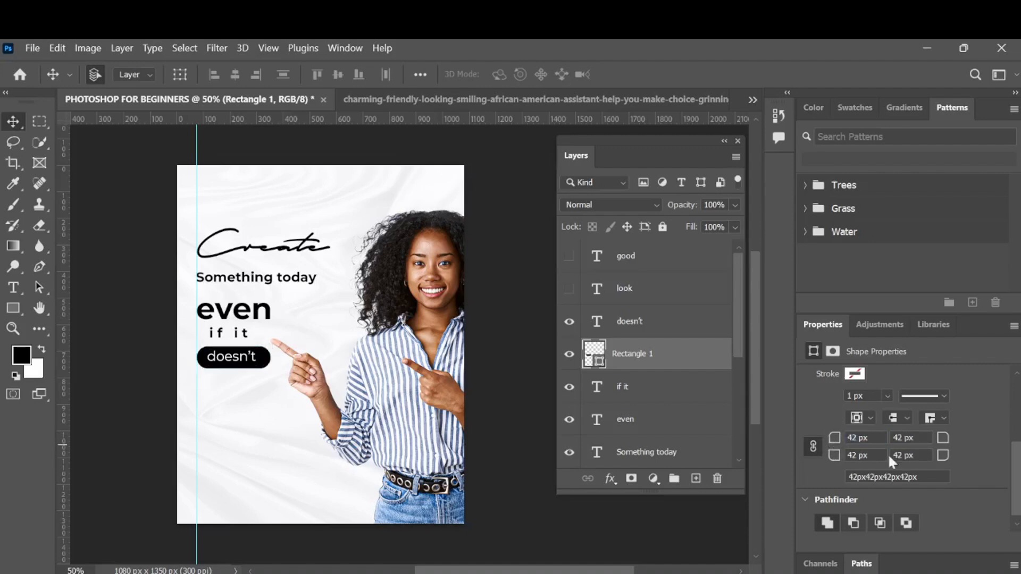
pyautogui.moveTo(838, 446); pyautogui.dragTo(814, 448)
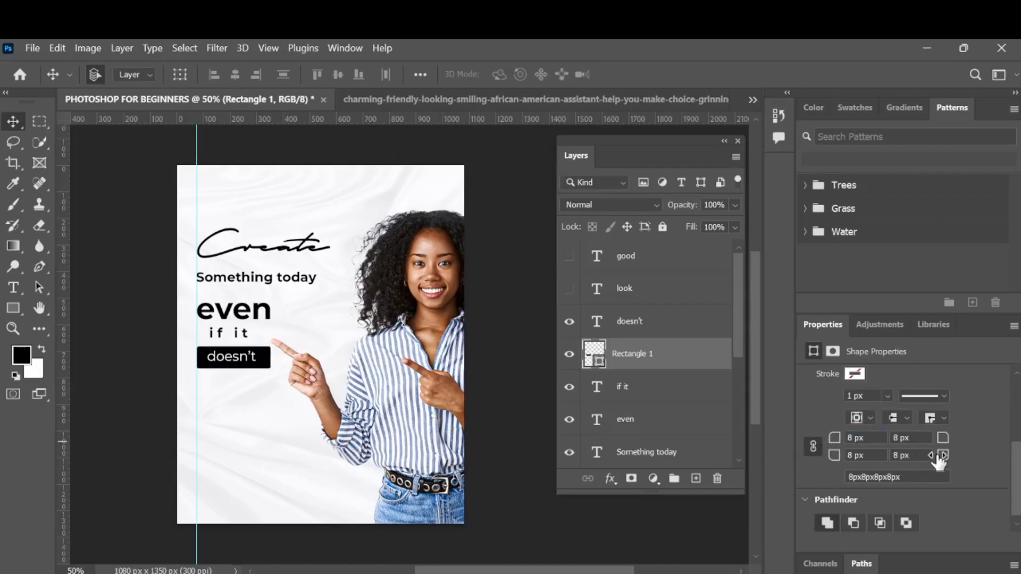
pyautogui.moveTo(943, 455); pyautogui.dragTo(955, 452)
pyautogui.moveTo(838, 444); pyautogui.dragTo(821, 459)
pyautogui.moveTo(840, 446); pyautogui.dragTo(1020, 461)
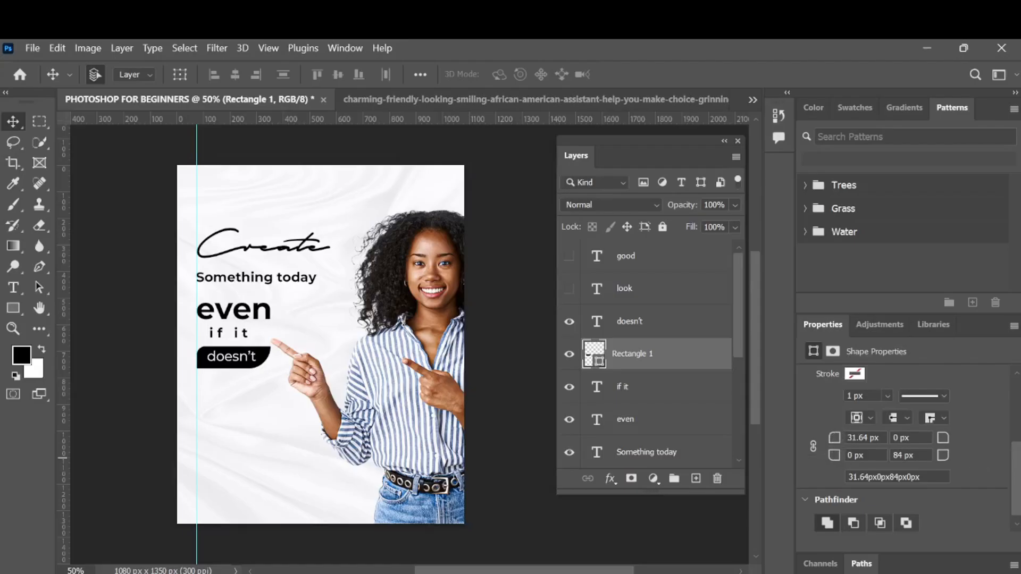
pyautogui.click(813, 446)
pyautogui.moveTo(835, 437); pyautogui.dragTo(718, 475)
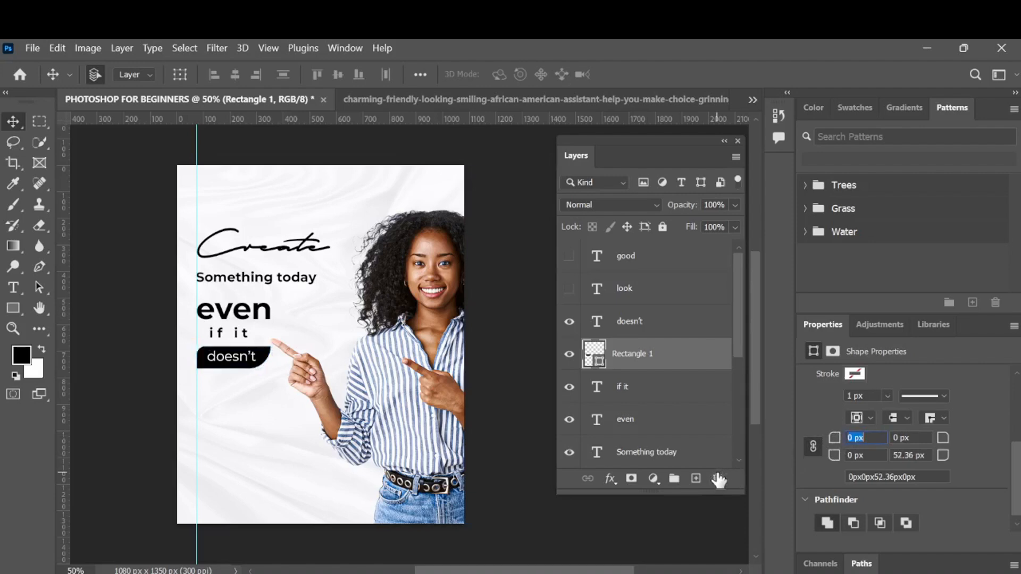
pyautogui.moveTo(943, 455); pyautogui.dragTo(765, 458)
pyautogui.moveTo(833, 437)
pyautogui.mouseDown()
pyautogui.moveTo(846, 440)
pyautogui.moveTo(840, 448)
pyautogui.mouseUp()
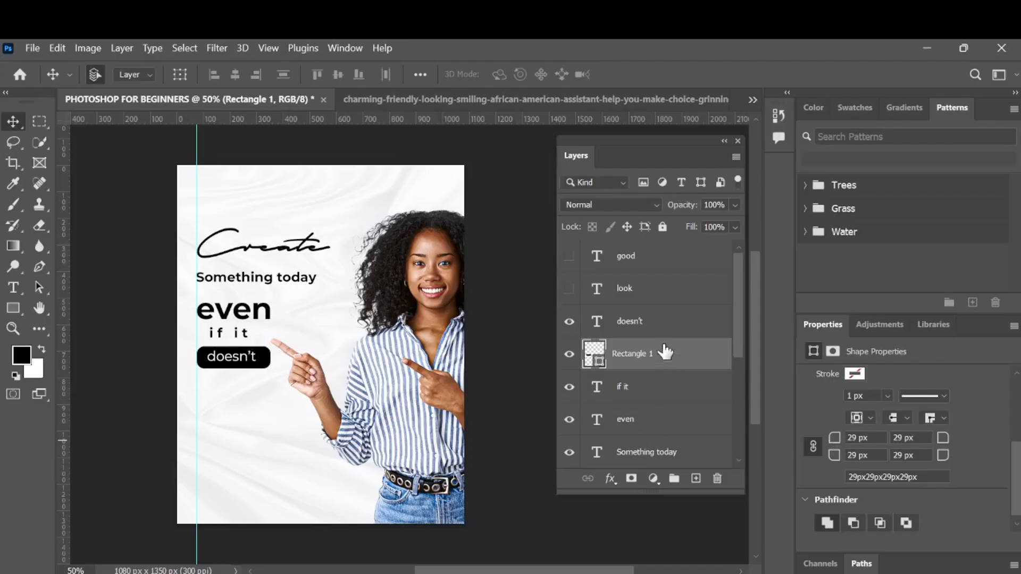
# - Scale the doesn't text down slightly to about 10.58 pt with Free Transform
pyautogui.click(639, 323)
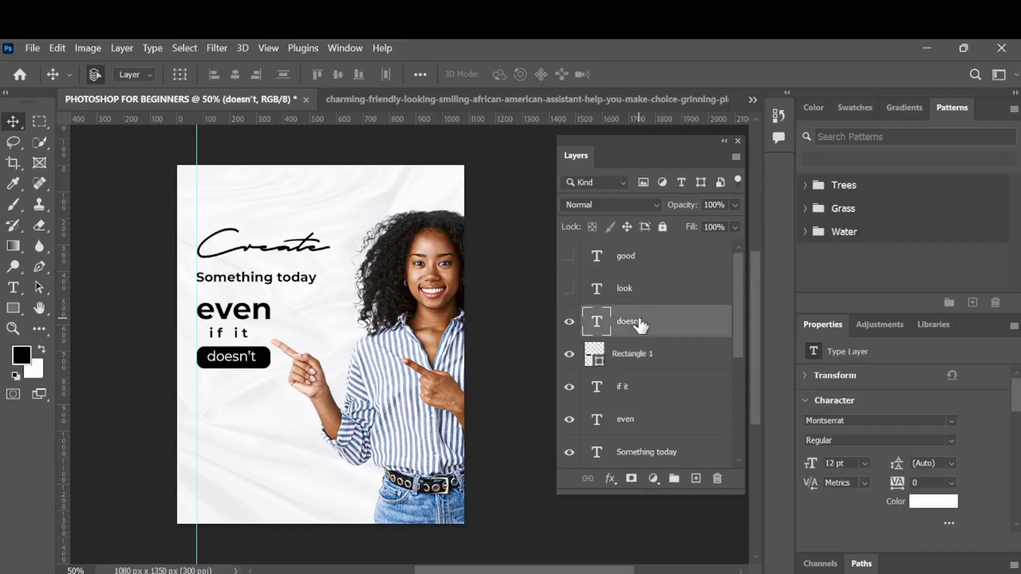
pyautogui.hotkey('ctrl', 't')
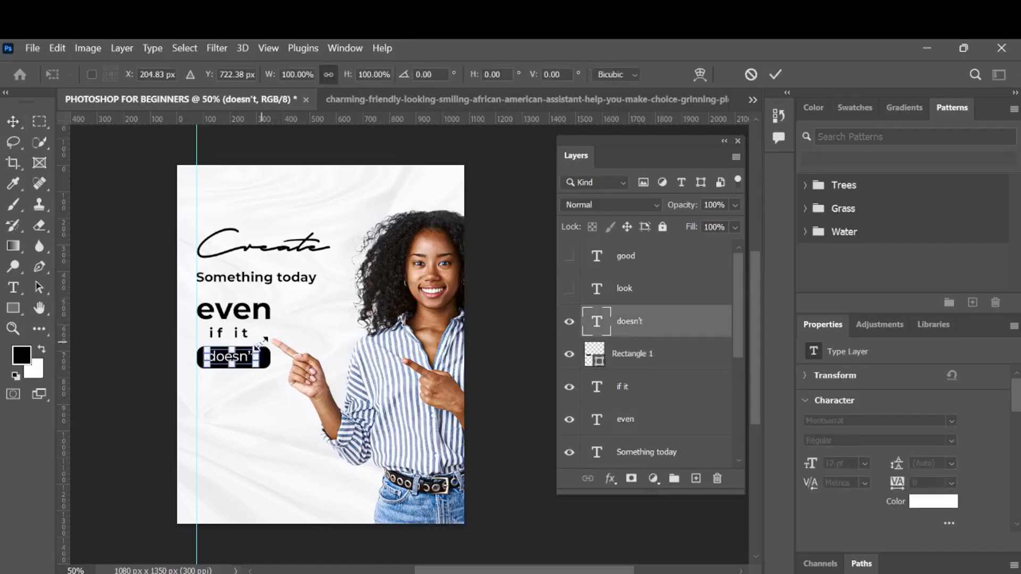
pyautogui.moveTo(258, 349); pyautogui.dragTo(254, 347)
pyautogui.click(778, 75)
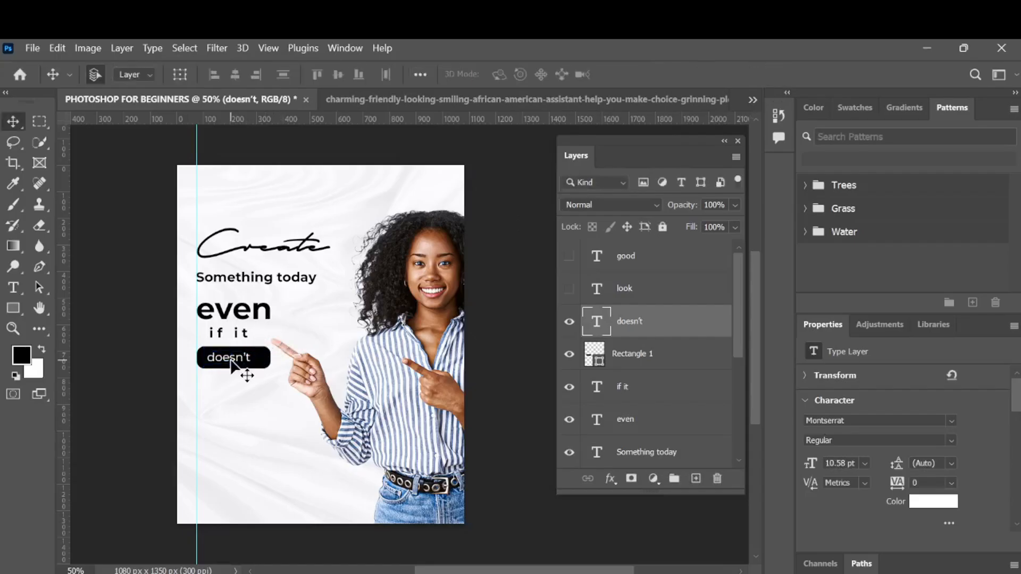
# - Move the doesn't text so it sits centred inside the rounded rectangle
pyautogui.moveTo(230, 358); pyautogui.dragTo(235, 365)
pyautogui.press('Up')
pyautogui.press('Up')
pyautogui.press('Up')
pyautogui.press('Up')
pyautogui.press('Up')
pyautogui.press('Up')
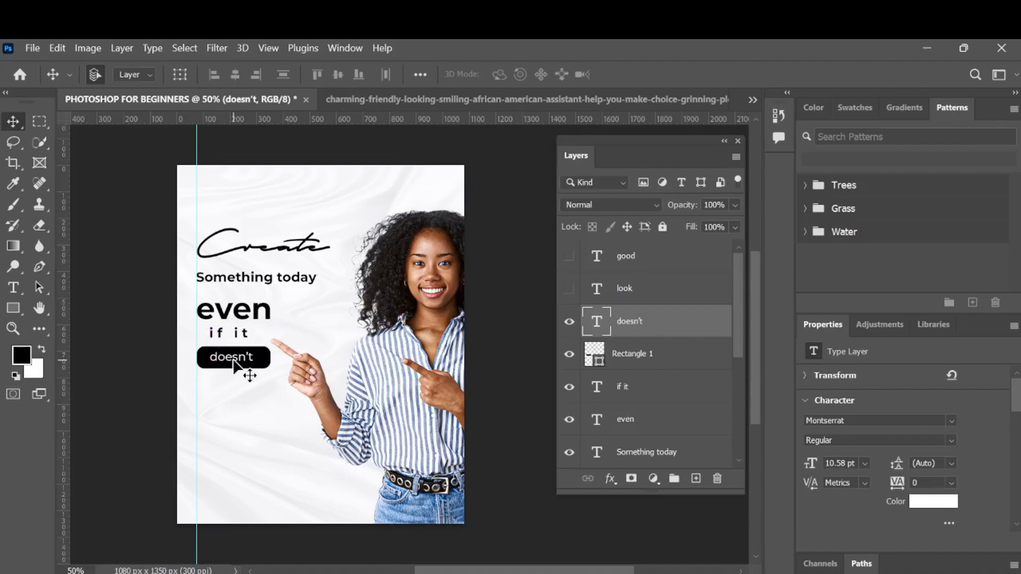
# - Resize the rounded rectangle with Free Transform to about 90% width and 74% height around the doesn't text
pyautogui.click(259, 359)
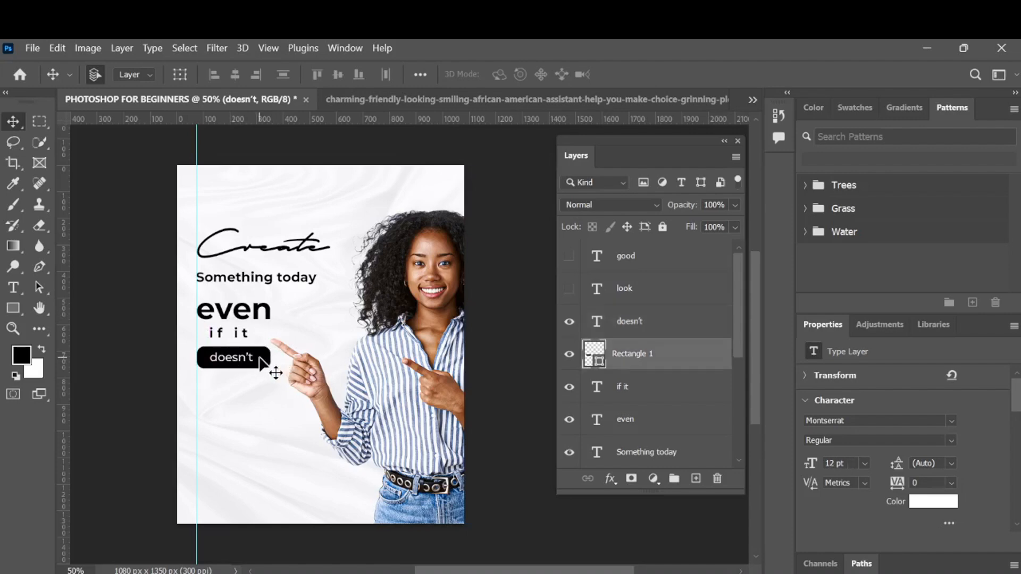
pyautogui.hotkey('ctrl', 't')
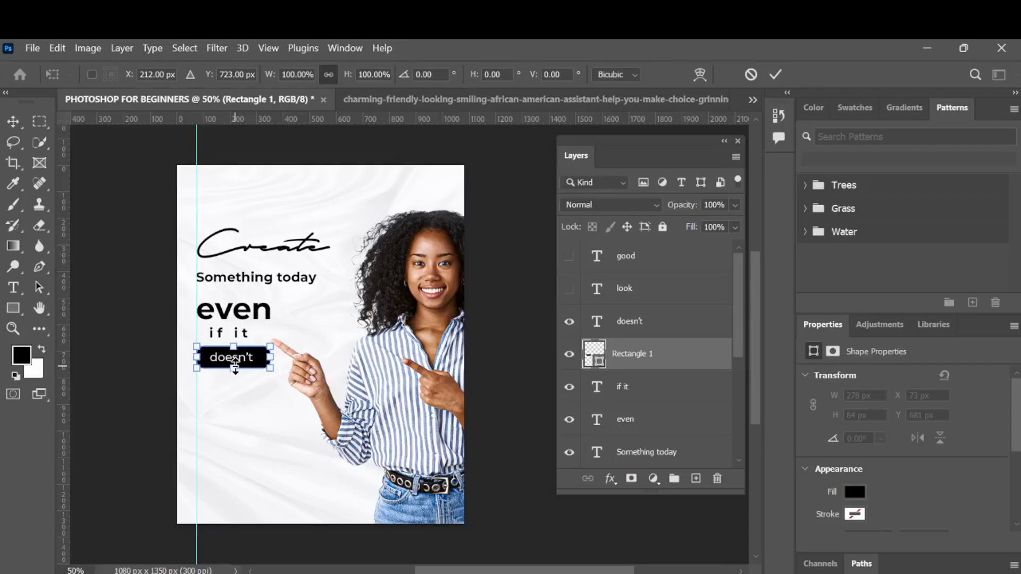
pyautogui.moveTo(236, 366); pyautogui.dragTo(263, 367)
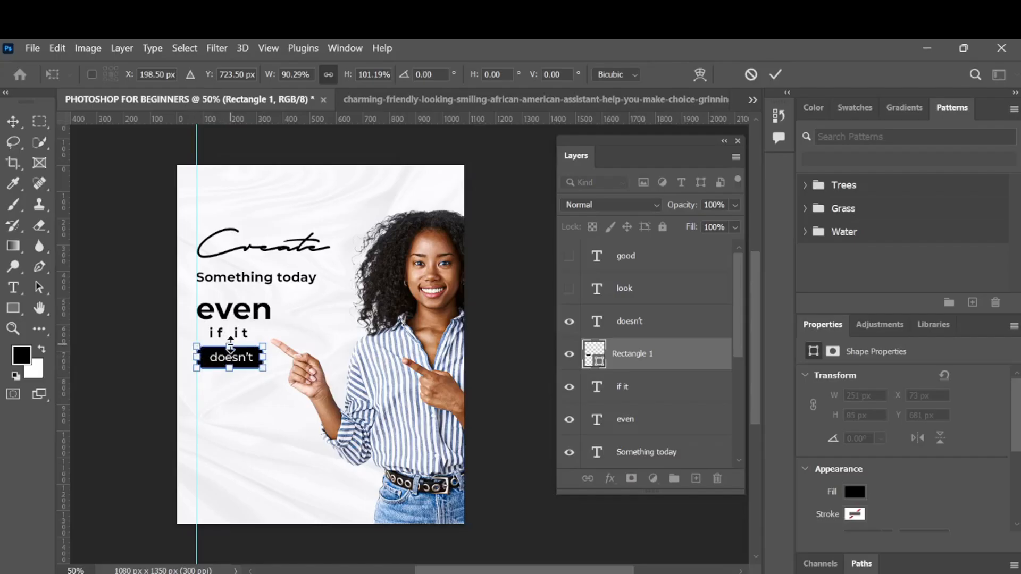
pyautogui.moveTo(230, 346)
pyautogui.mouseDown()
pyautogui.moveTo(230, 177)
pyautogui.moveTo(227, 375)
pyautogui.moveTo(227, 364)
pyautogui.mouseUp()
pyautogui.press('Down')
pyautogui.press('Down')
pyautogui.press('Down')
pyautogui.press('Down')
pyautogui.press('Down')
pyautogui.press('Down')
pyautogui.press('Down')
pyautogui.press('Down')
pyautogui.press('Down')
pyautogui.press('Down')
pyautogui.press('Down')
pyautogui.press('Down')
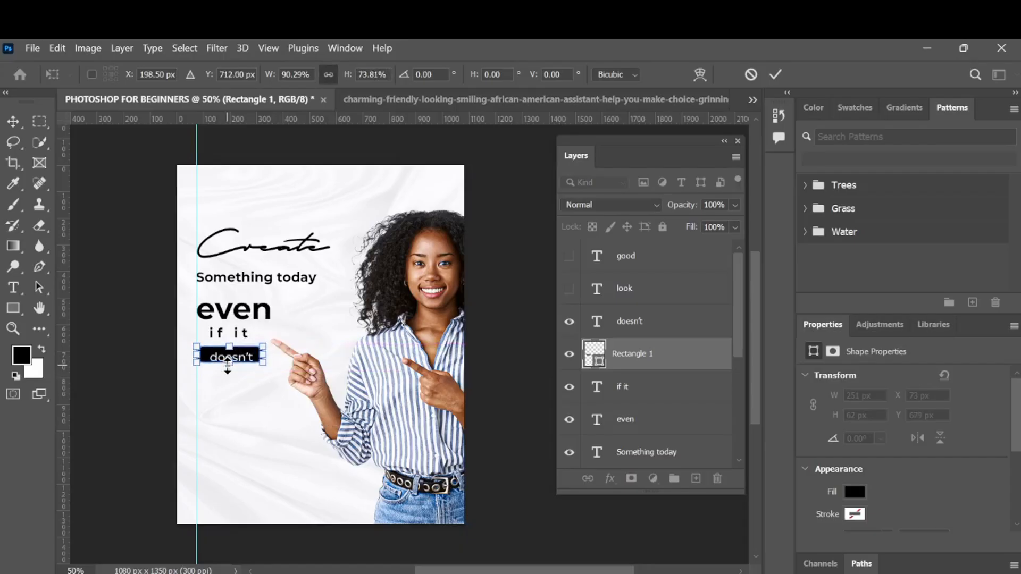
pyautogui.press('Down')
pyautogui.press('Down')
pyautogui.press('Down')
pyautogui.press('Down')
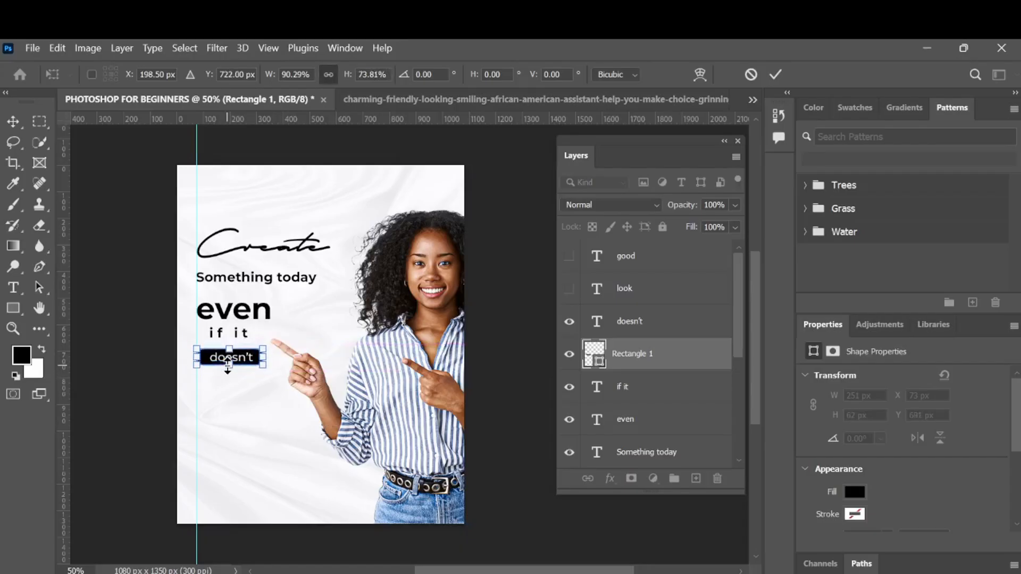
pyautogui.press('Up')
pyautogui.press('Up')
pyautogui.click(777, 74)
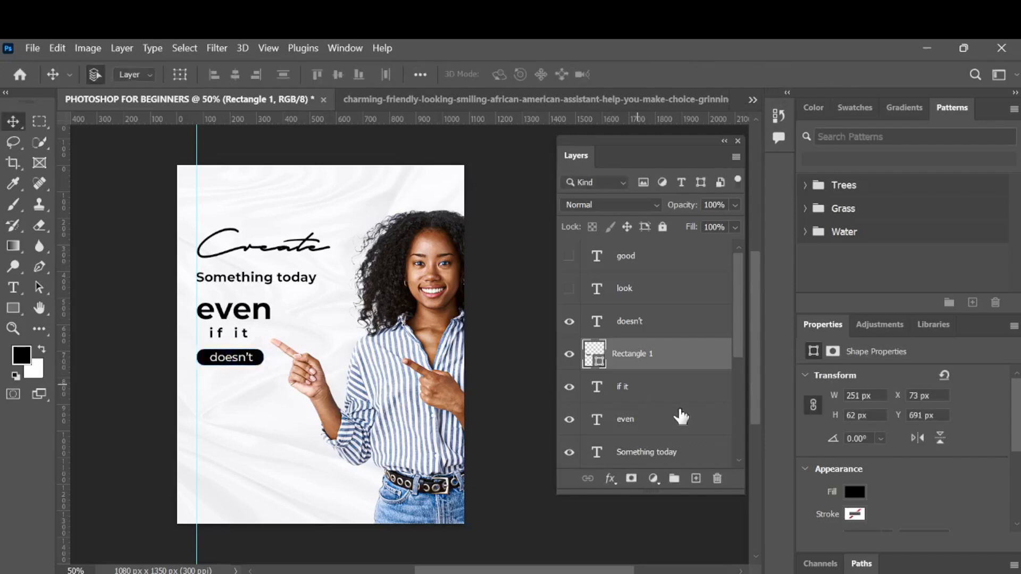
# - Nudge the rounded rectangle together with the doesn't text into position just below the if it line
pyautogui.press('Down')
pyautogui.press('Down')
pyautogui.press('Down')
pyautogui.press('Down')
pyautogui.press('Right')
pyautogui.press('Right')
pyautogui.keyDown('shift'); pyautogui.click(682, 334); pyautogui.keyUp('shift')
pyautogui.press('Left')
pyautogui.press('Left')
pyautogui.press('Left')
pyautogui.press('Left')
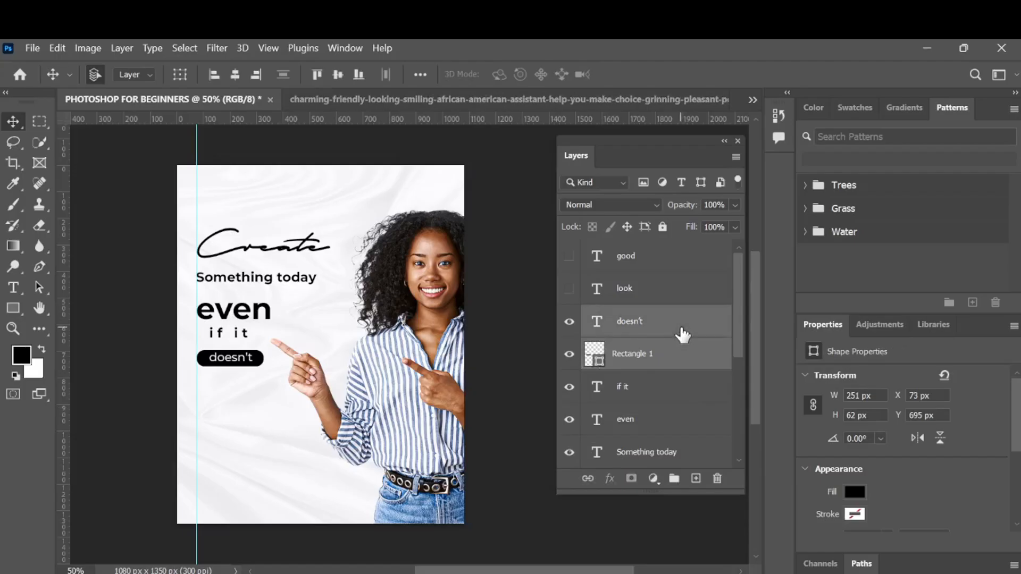
pyautogui.press('Up')
pyautogui.press('Up')
pyautogui.press('Up')
pyautogui.press('Up')
pyautogui.press('Up')
pyautogui.press('Up')
pyautogui.press('Up')
pyautogui.press('Up')
pyautogui.press('Up')
pyautogui.press('Up')
pyautogui.press('Up')
pyautogui.press('Up')
pyautogui.press('Up')
pyautogui.press('Up')
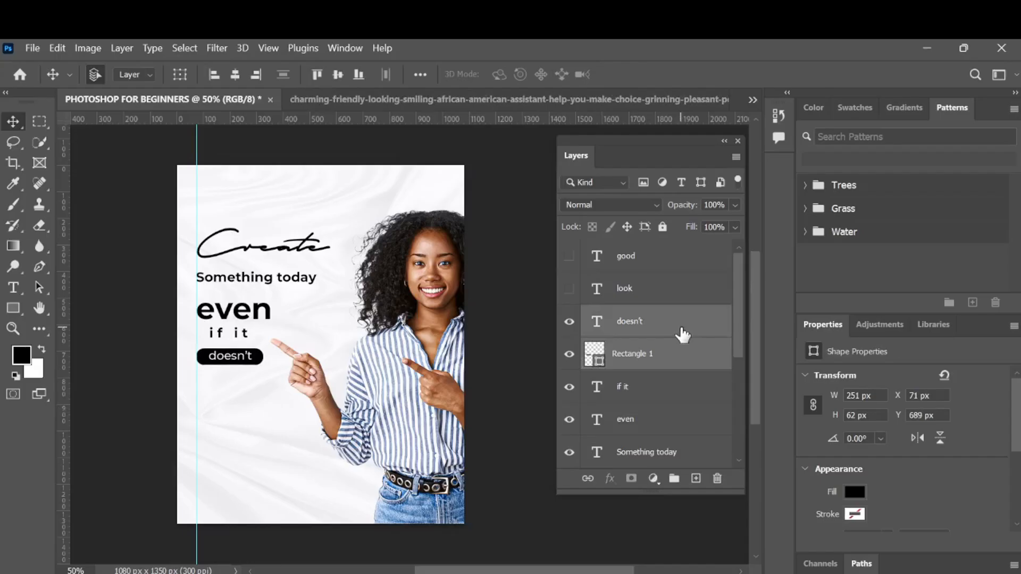
pyautogui.press('Left')
pyautogui.press('Left')
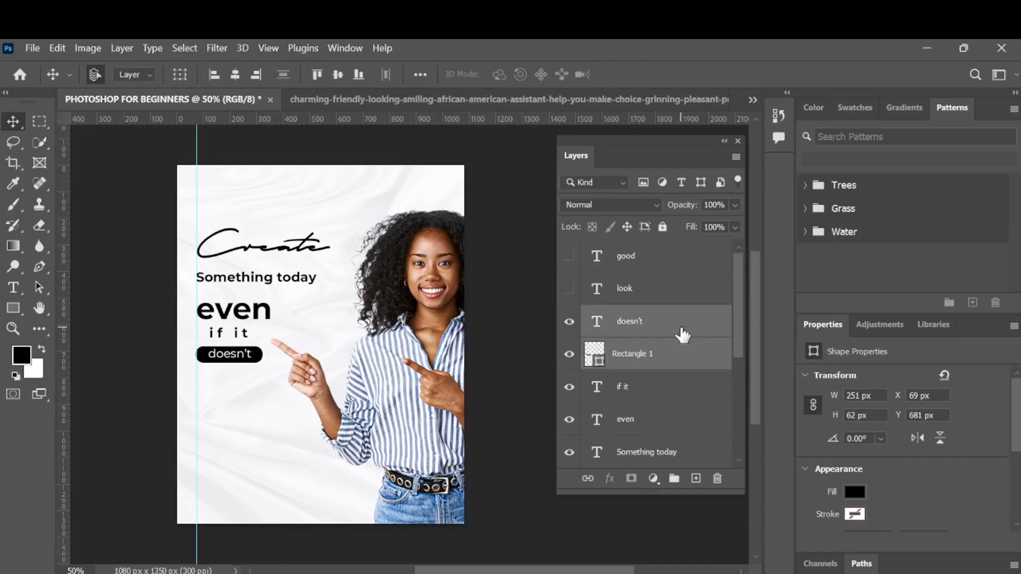
pyautogui.press('Right')
pyautogui.press('Right')
# - Align the doesn't text and the rounded rectangle on their vertical and horizontal centres
pyautogui.click(682, 333)
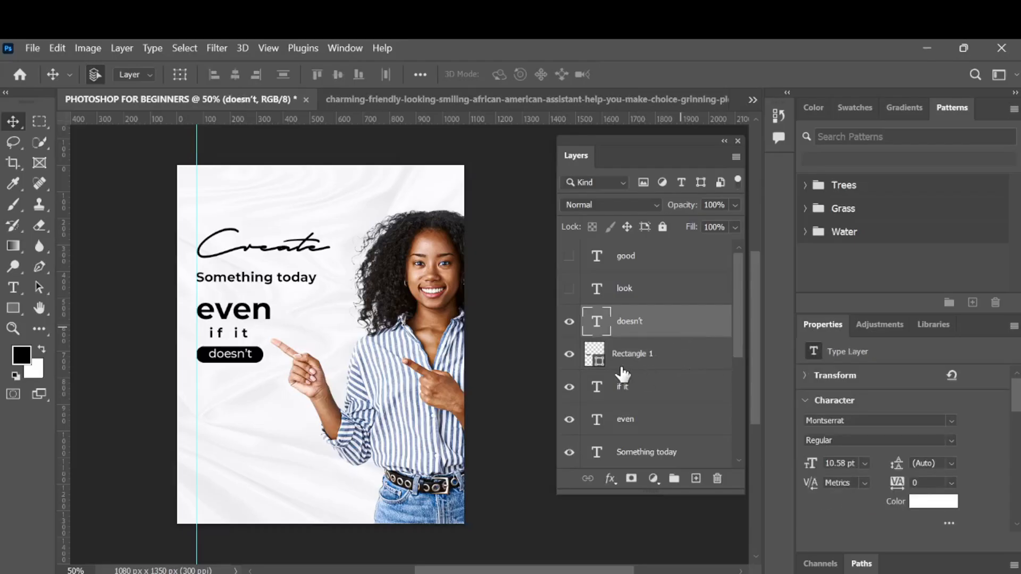
pyautogui.keyDown('shift'); pyautogui.click(695, 363); pyautogui.keyUp('shift')
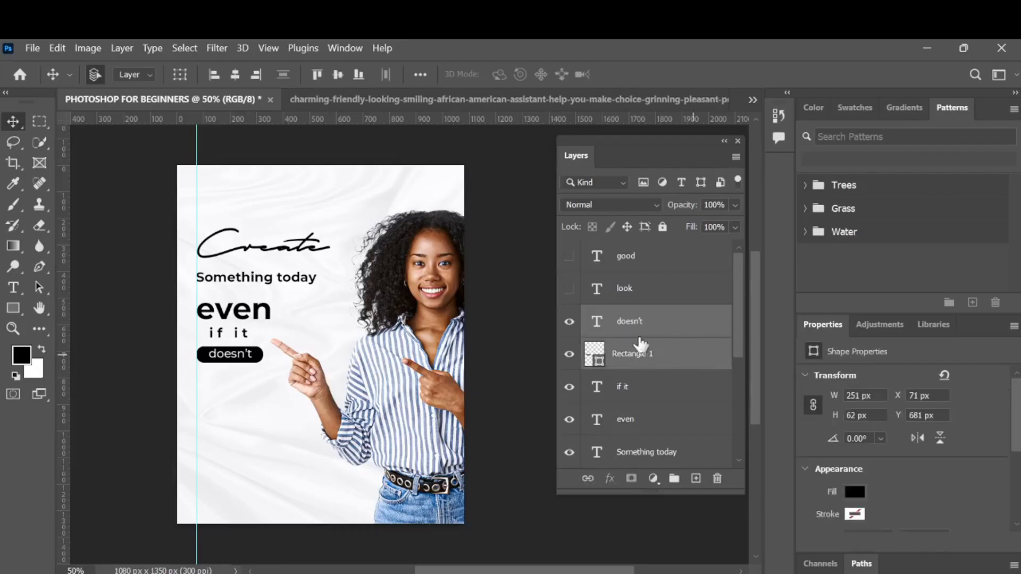
pyautogui.click(236, 75)
pyautogui.click(214, 75)
pyautogui.click(255, 75)
pyautogui.click(318, 75)
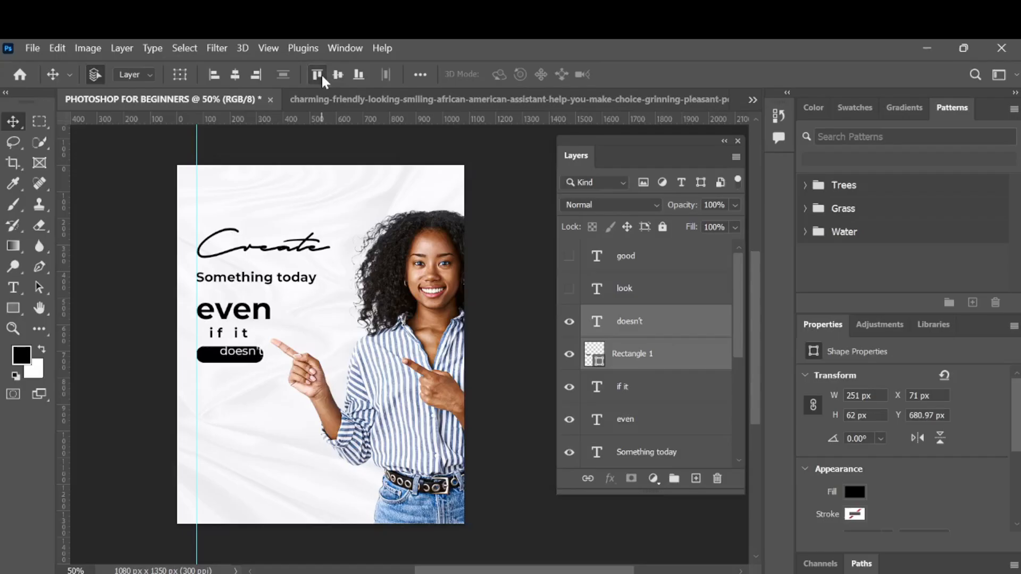
pyautogui.click(336, 76)
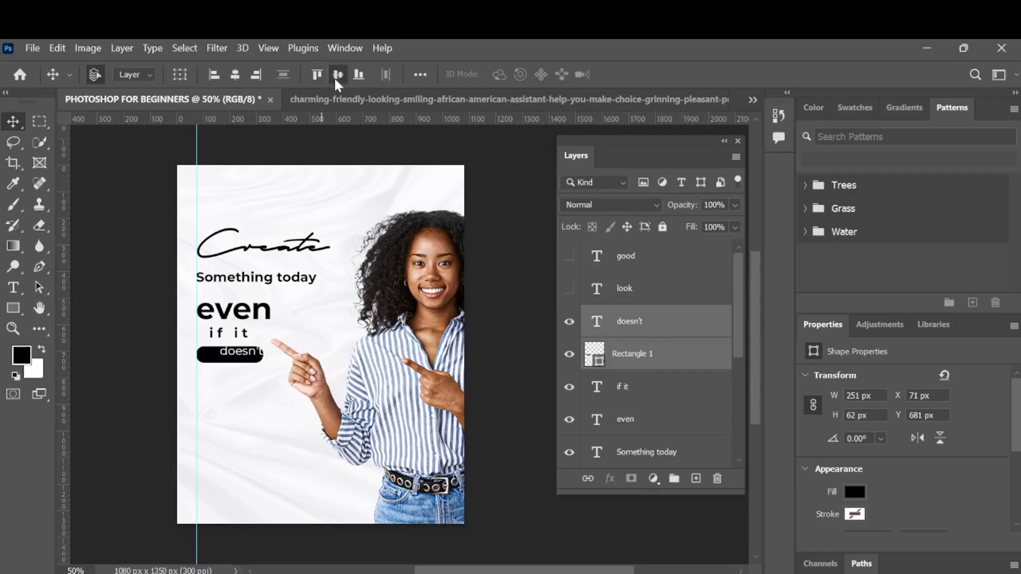
pyautogui.click(363, 77)
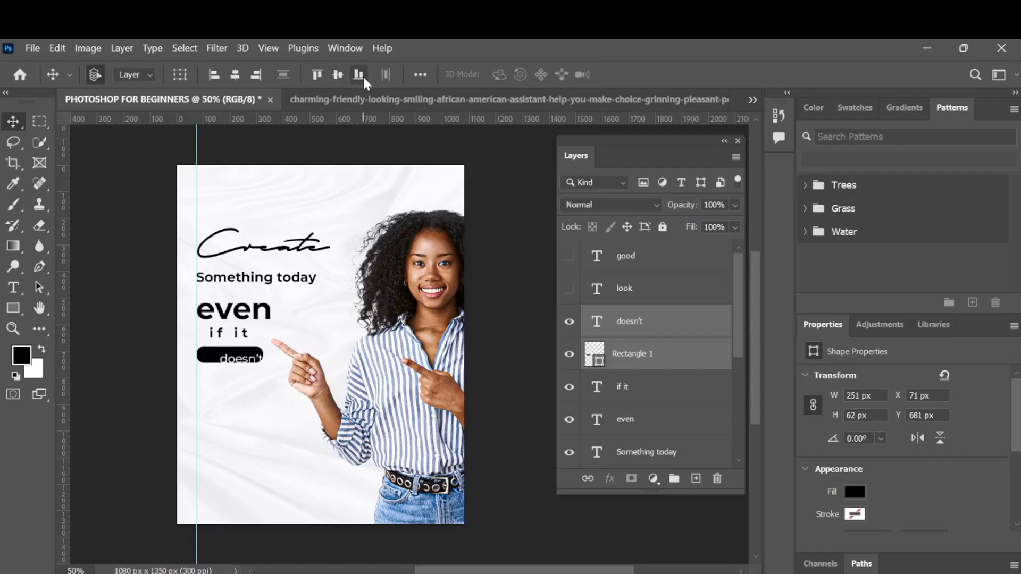
pyautogui.click(338, 75)
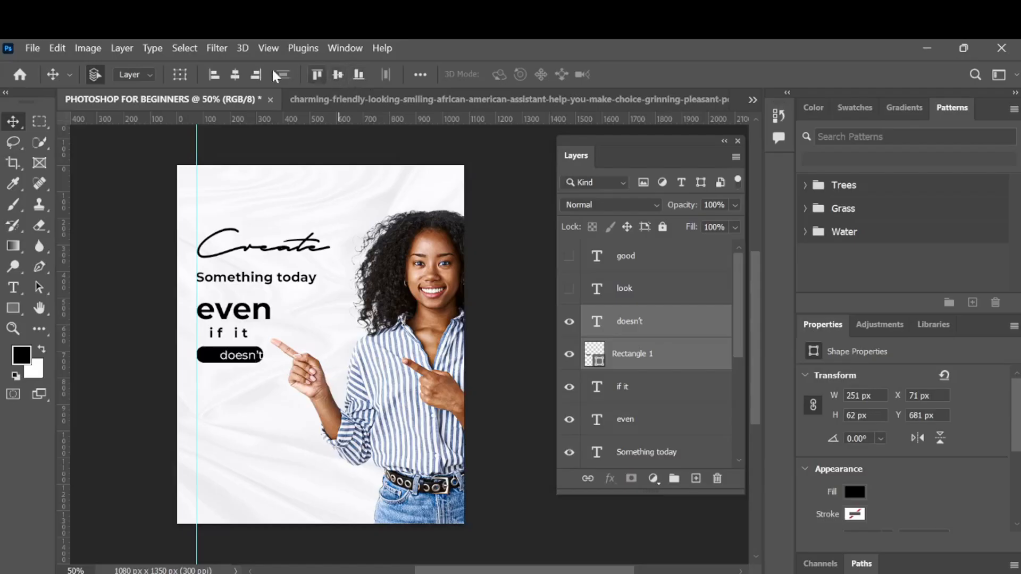
pyautogui.click(237, 75)
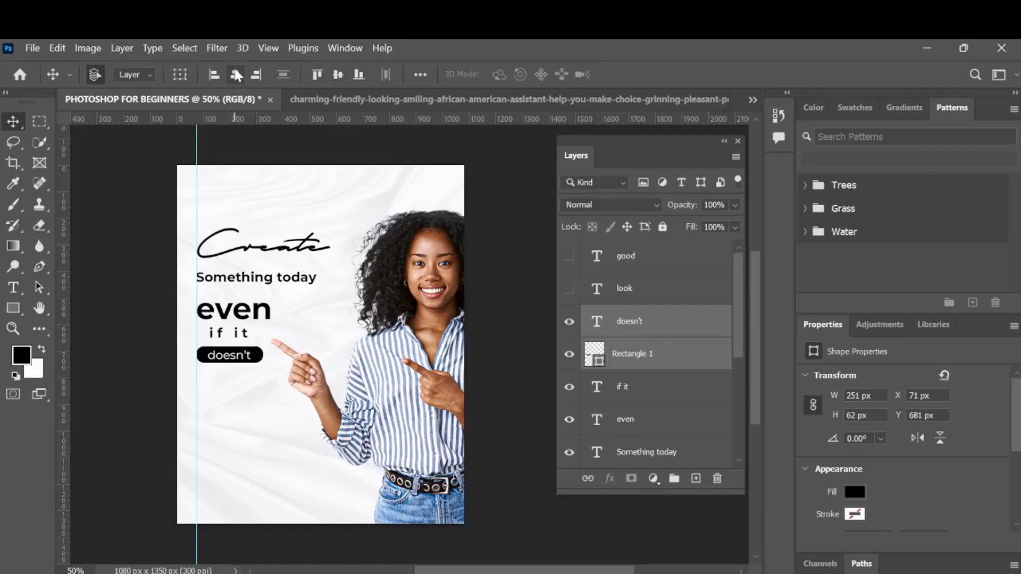
# - Nudge the doesn't text up slightly inside the rectangle
pyautogui.click(688, 335)
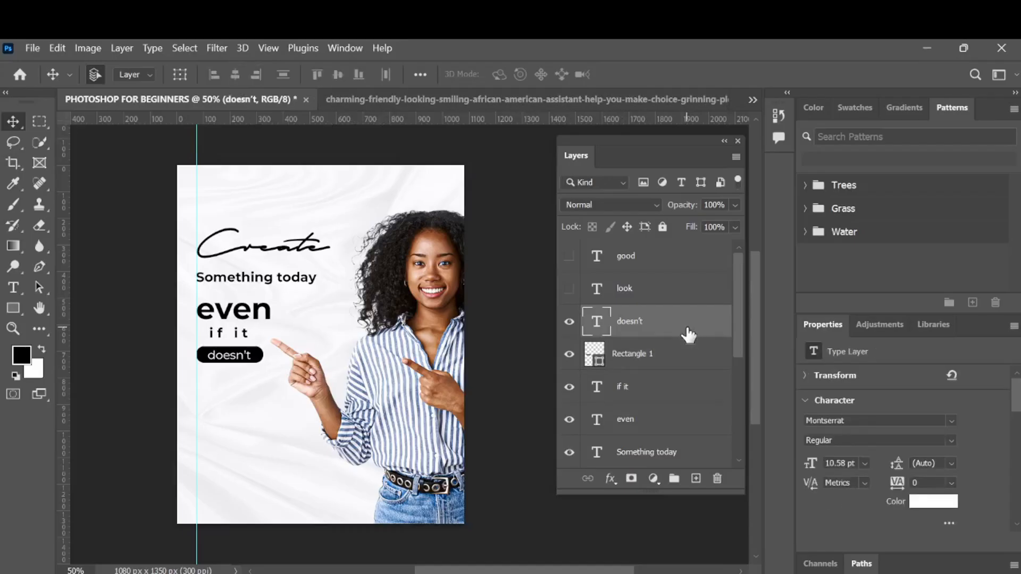
pyautogui.press('Up')
pyautogui.press('Up')
pyautogui.press('Up')
pyautogui.press('Up')
# - Show the look text, scale it up to about 25 pt and place it below the rectangle
pyautogui.click(569, 288)
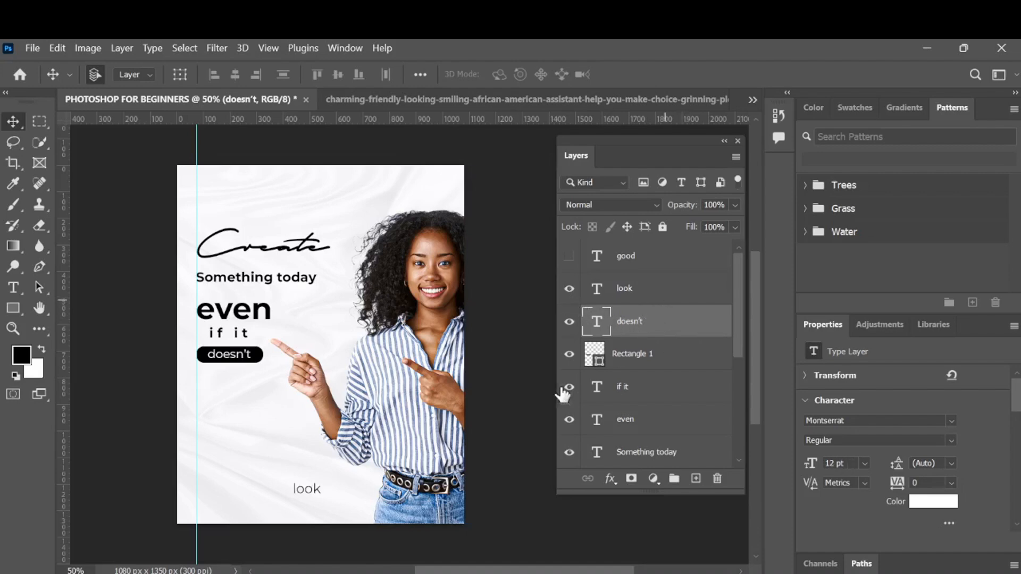
pyautogui.hotkey('alt', ']')
pyautogui.hotkey('ctrl', 't')
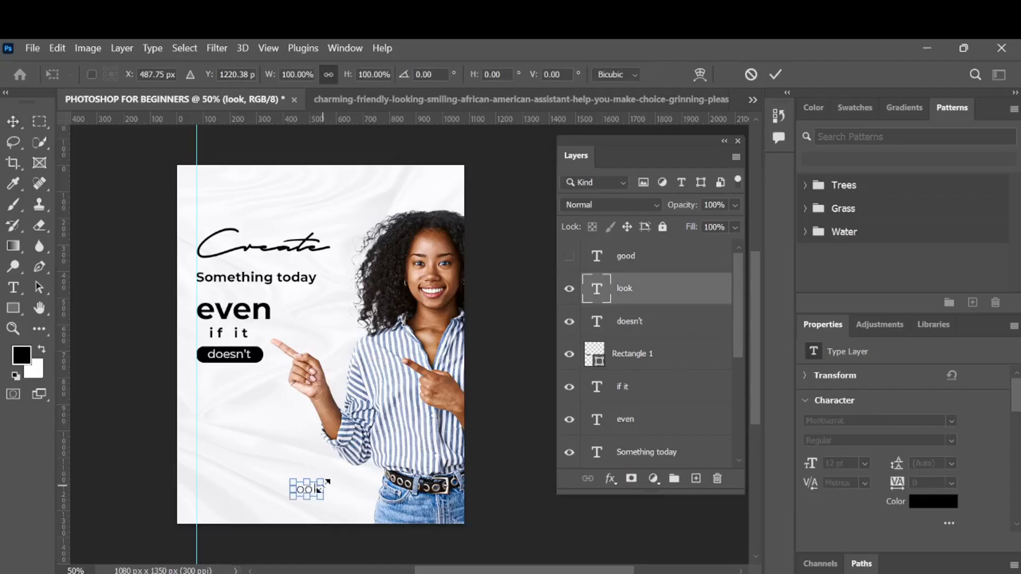
pyautogui.moveTo(319, 476); pyautogui.dragTo(235, 394)
pyautogui.click(775, 74)
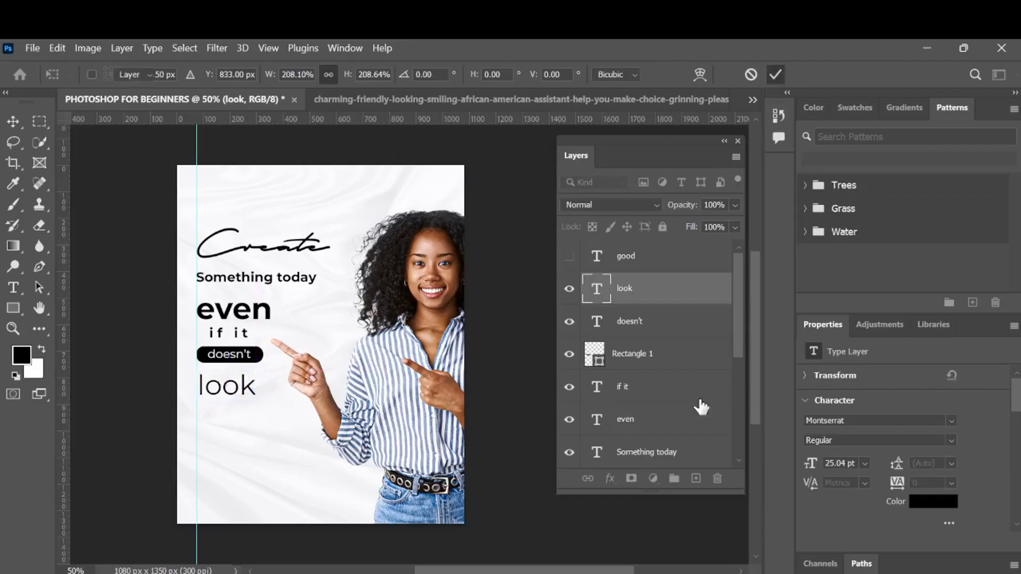
pyautogui.press('Left')
pyautogui.press('Left')
pyautogui.press('Left')
pyautogui.press('Left')
pyautogui.press('Left')
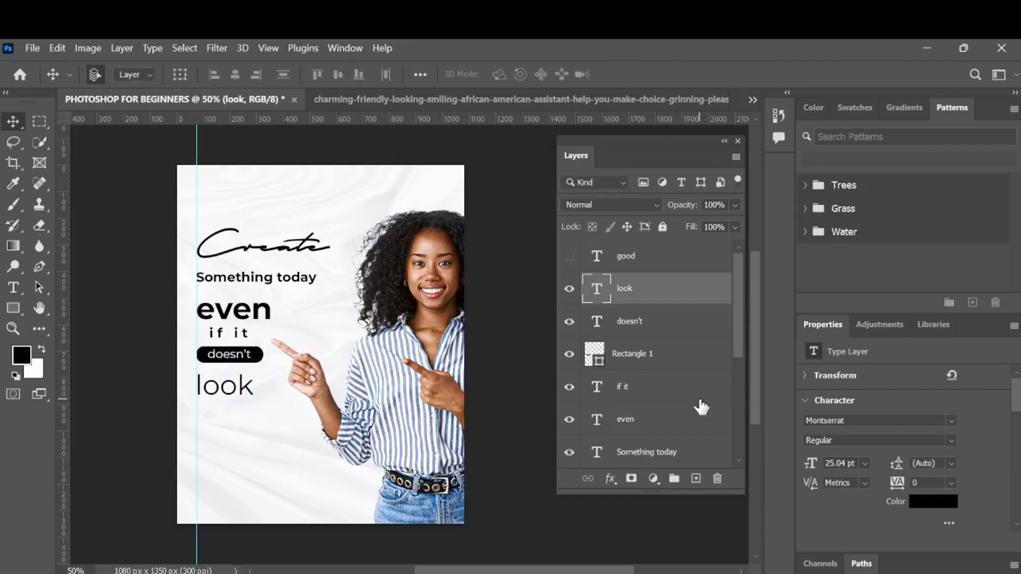
pyautogui.press('Left')
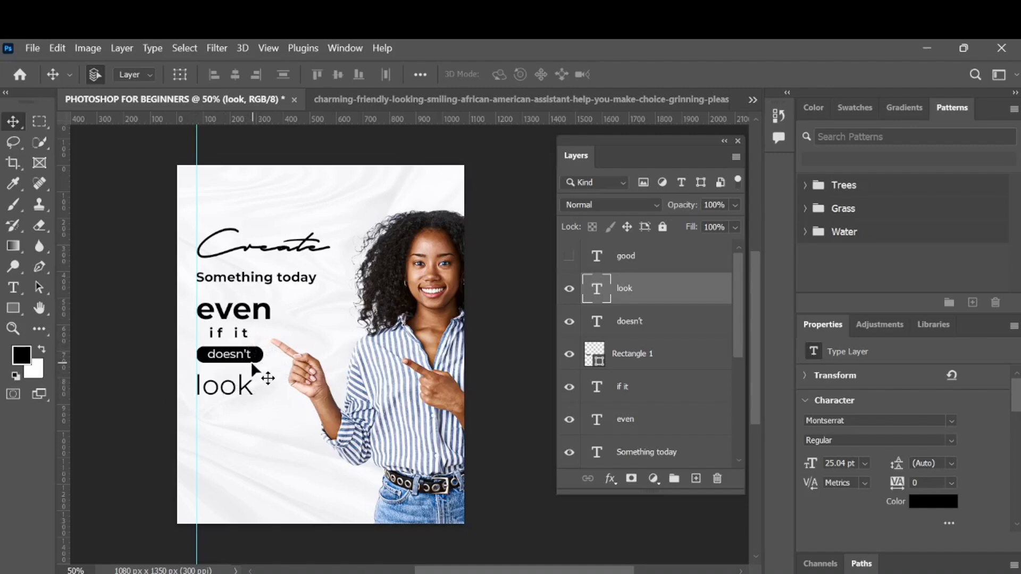
# - Enlarge the look text slightly to about 28 pt with Free Transform
pyautogui.hotkey('ctrl', 't')
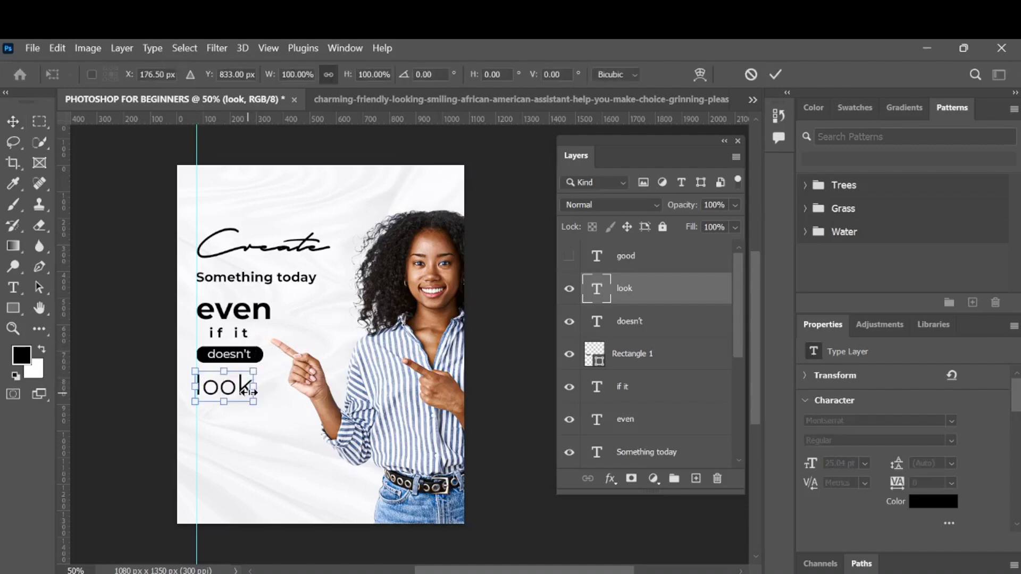
pyautogui.moveTo(259, 404)
pyautogui.mouseDown()
pyautogui.moveTo(274, 413)
pyautogui.moveTo(264, 409)
pyautogui.mouseUp()
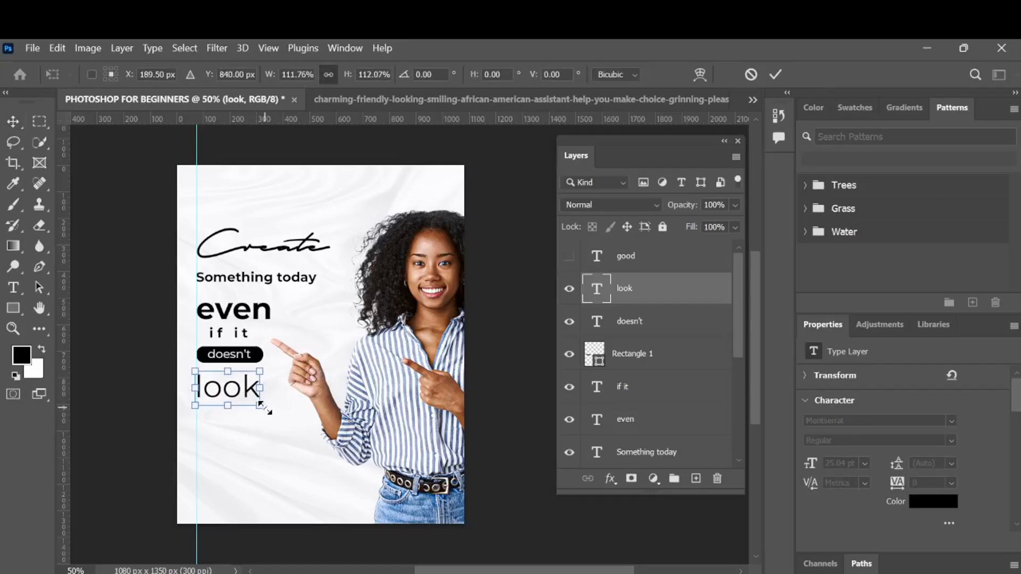
pyautogui.click(772, 76)
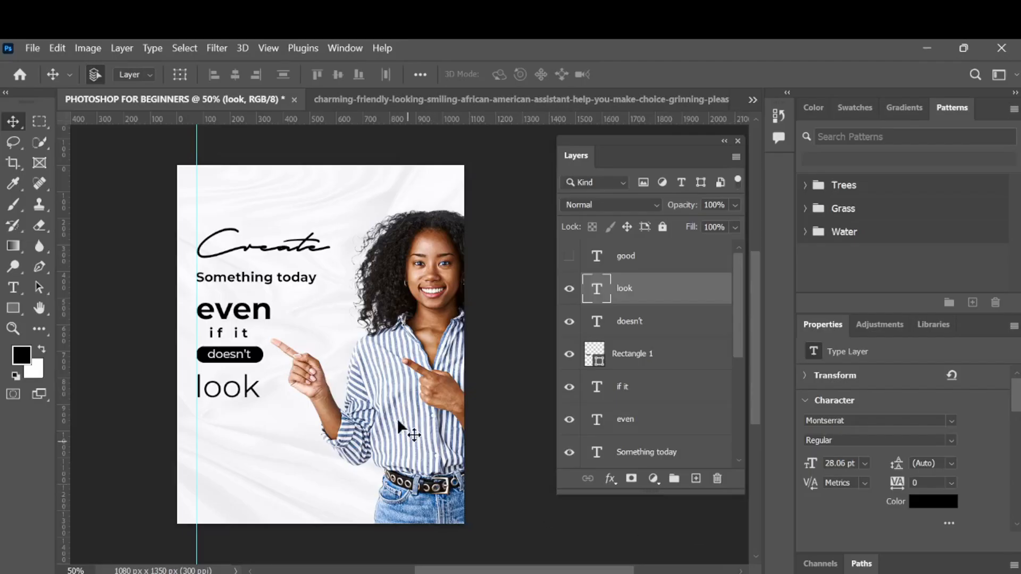
# - Show the good text and shrink it to about 9.93 pt with Free Transform
pyautogui.click(569, 256)
pyautogui.click(647, 263)
pyautogui.hotkey('ctrl', 't')
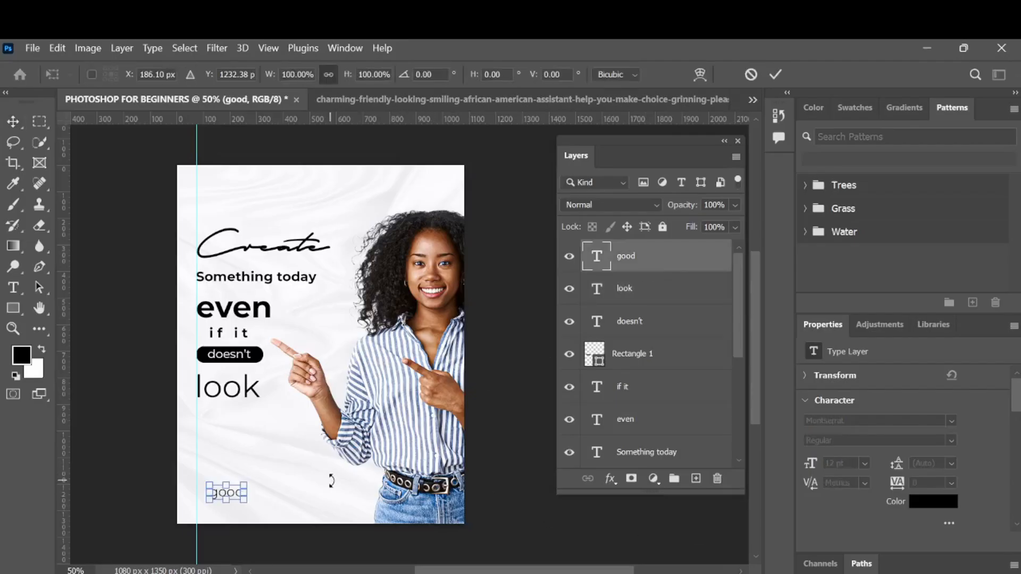
pyautogui.moveTo(250, 499); pyautogui.dragTo(243, 496)
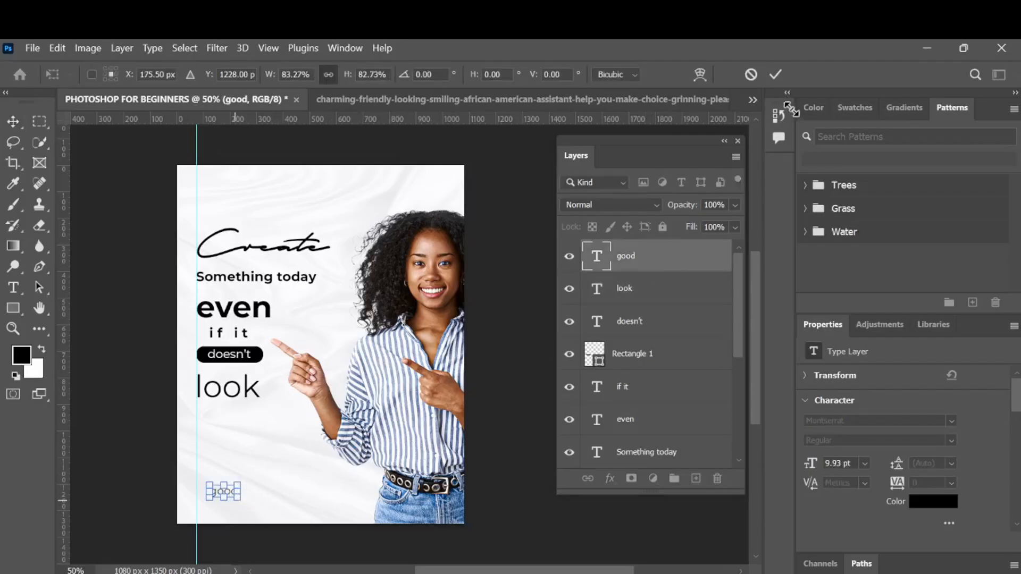
pyautogui.click(775, 77)
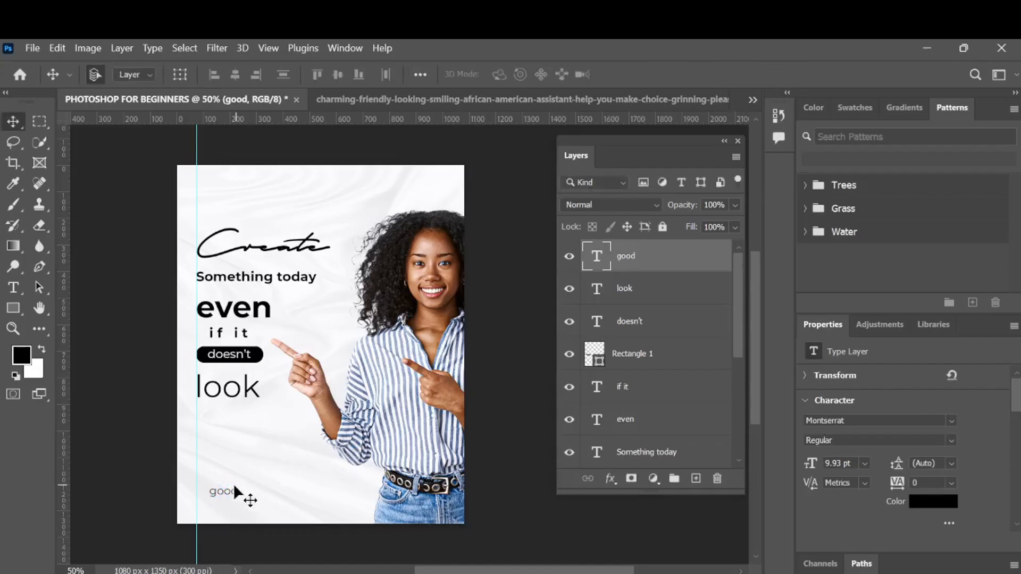
# - Move the good text just below look and set its font style to Bold
pyautogui.moveTo(224, 494); pyautogui.dragTo(212, 410)
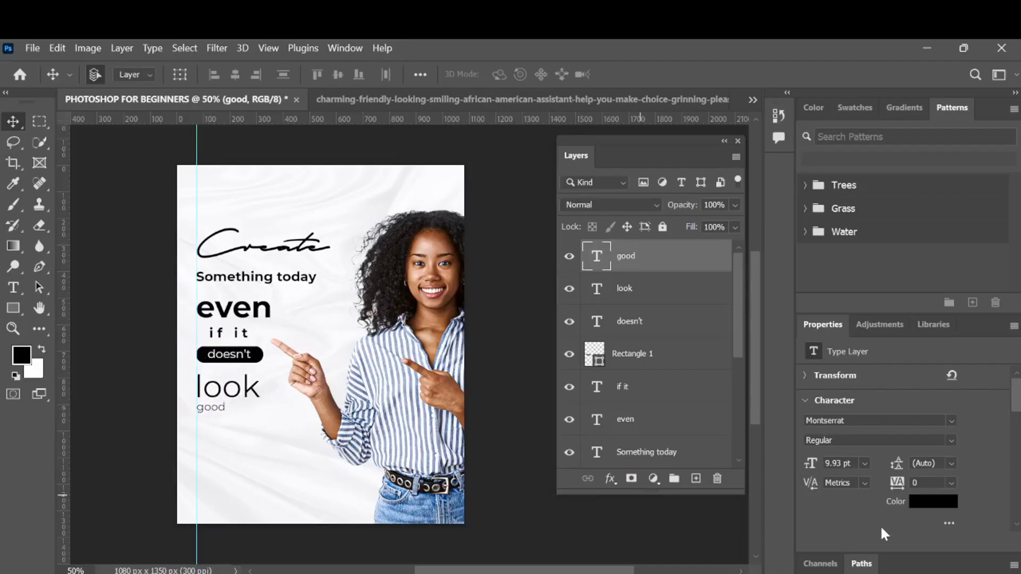
pyautogui.click(951, 442)
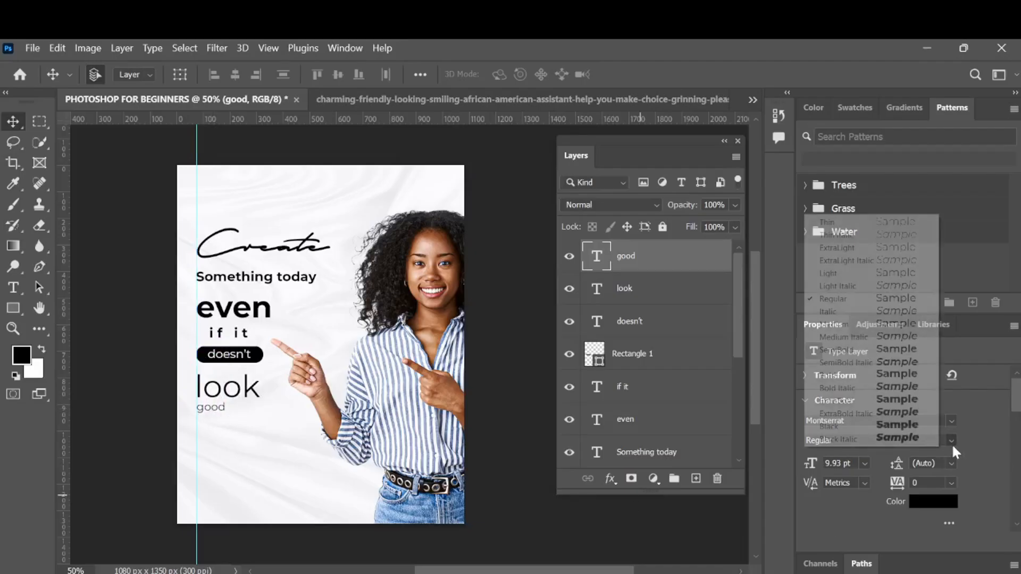
pyautogui.click(906, 381)
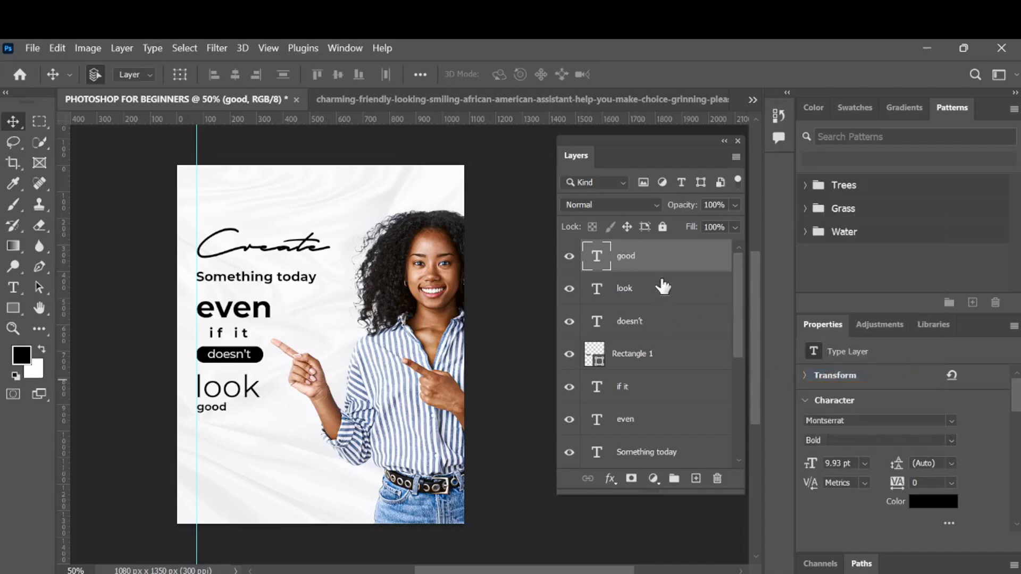
# - Nudge the good text down slightly
pyautogui.press('Down')
pyautogui.press('Down')
pyautogui.press('Down')
pyautogui.press('Down')
# - Shrink the Something today text slightly to about 11.4 pt with Free Transform
pyautogui.click(304, 282)
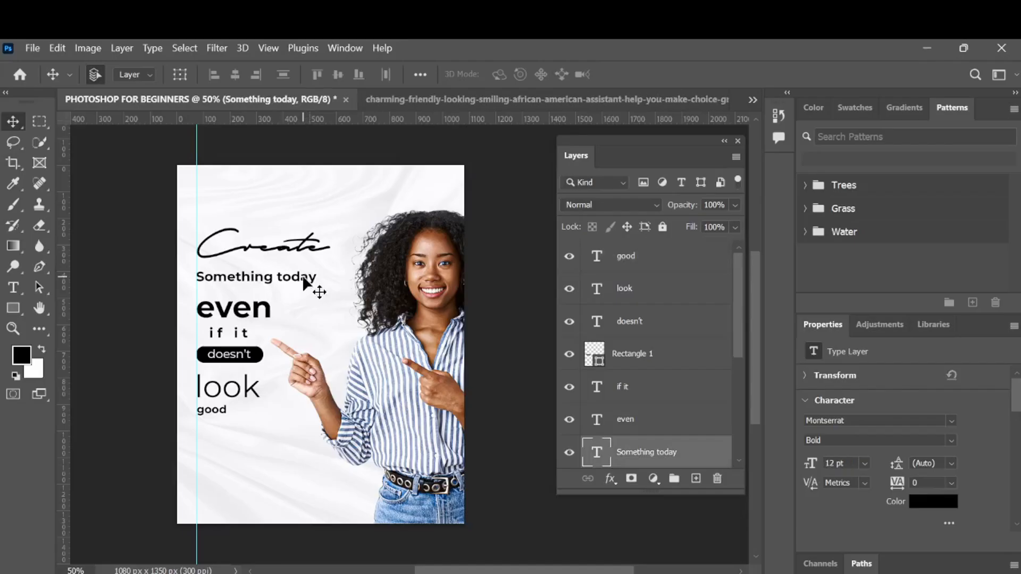
pyautogui.hotkey('ctrl', 't')
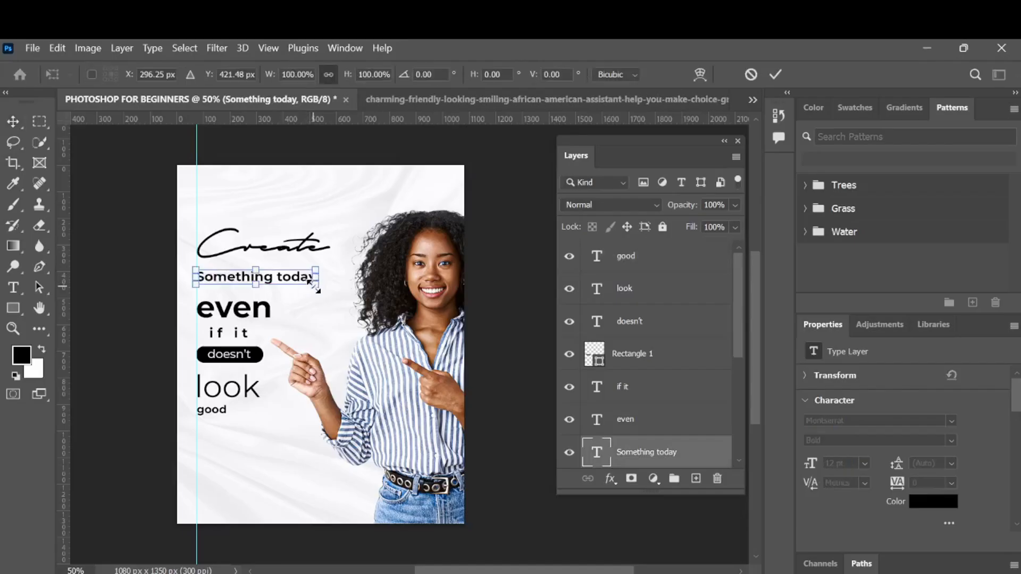
pyautogui.moveTo(315, 284); pyautogui.dragTo(312, 283)
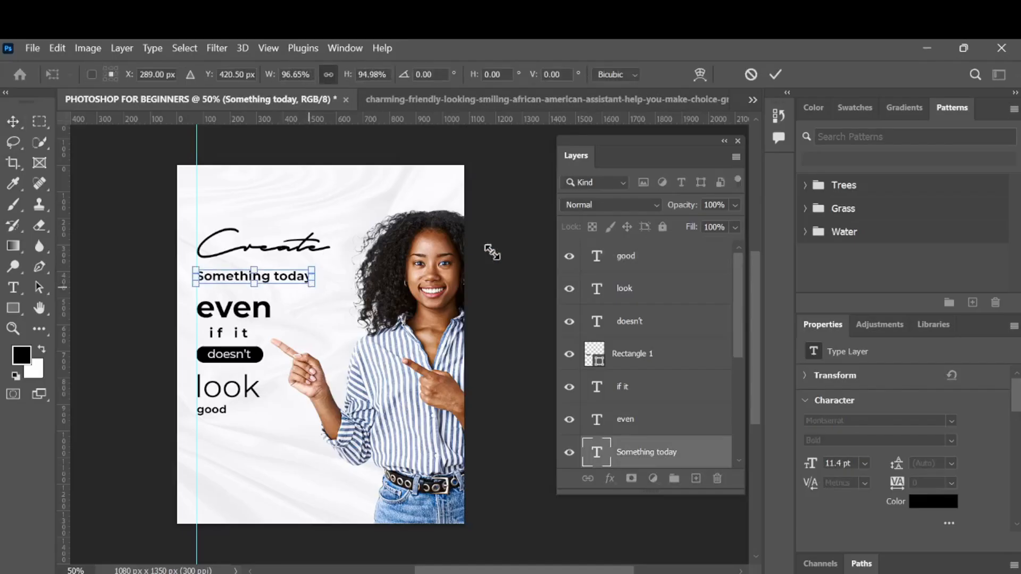
pyautogui.click(776, 74)
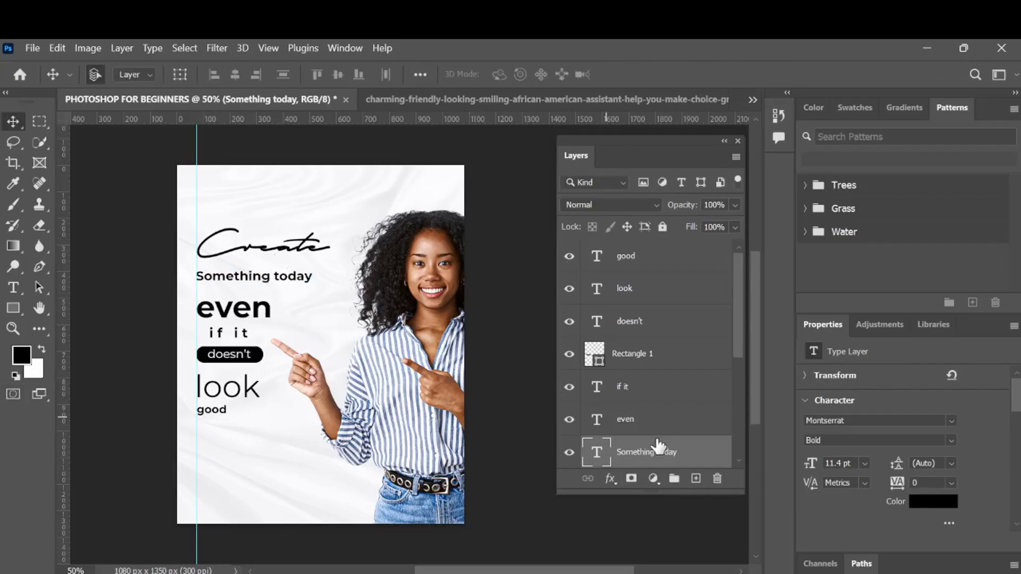
# - Select all headline layers from Create to good and scale them up about 131% together, nudging them slightly left
pyautogui.scroll(-2, 659, 446)
pyautogui.scroll(-4, 654, 425)
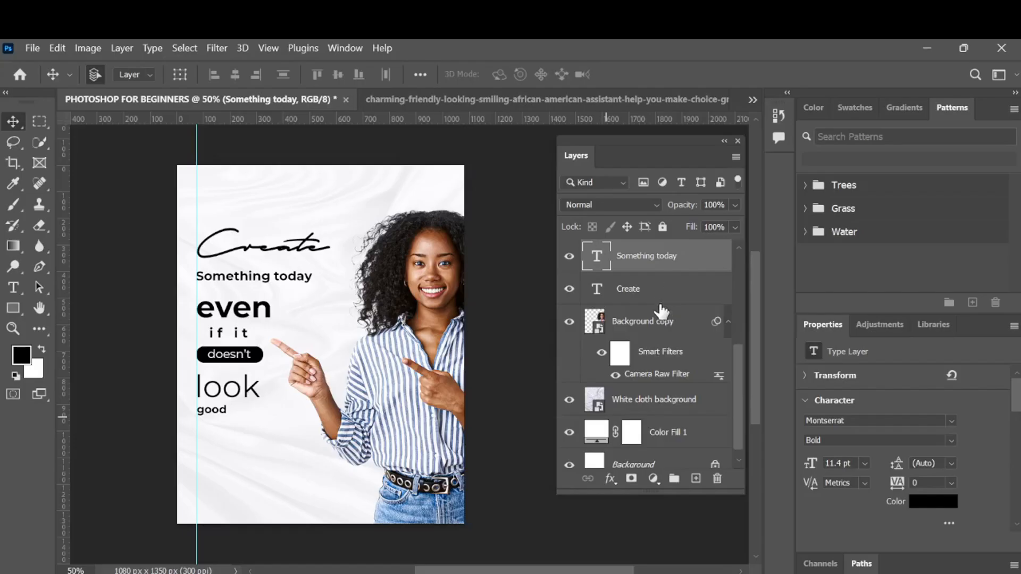
pyautogui.click(660, 305)
pyautogui.scroll(6, 660, 311)
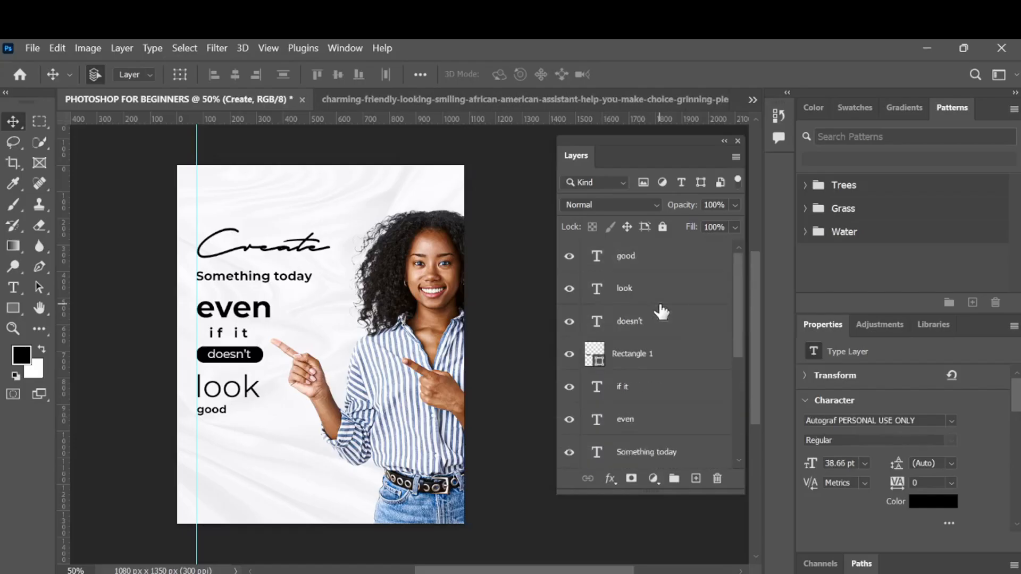
pyautogui.keyDown('shift'); pyautogui.click(660, 268); pyautogui.keyUp('shift')
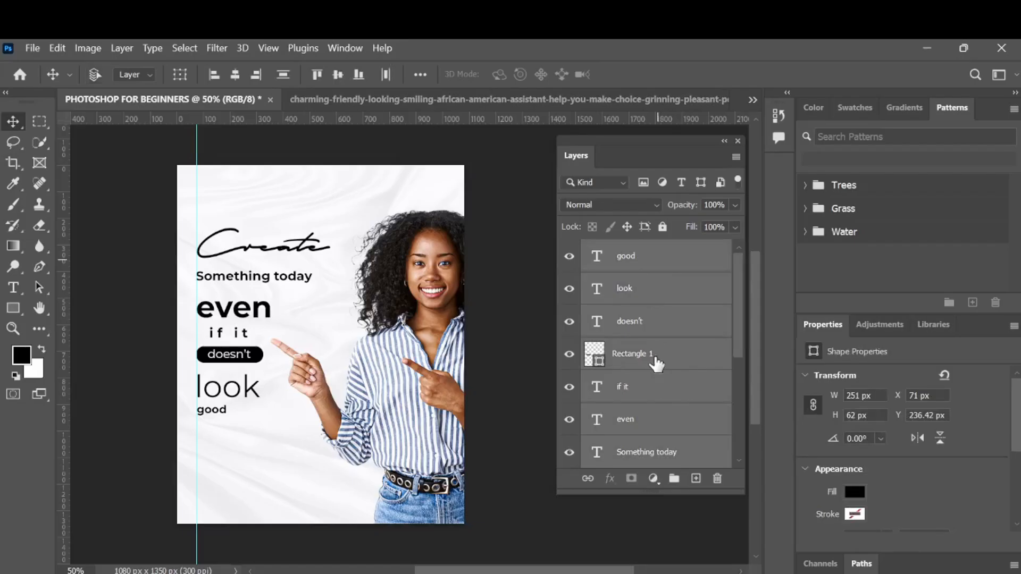
pyautogui.hotkey('ctrl', 't')
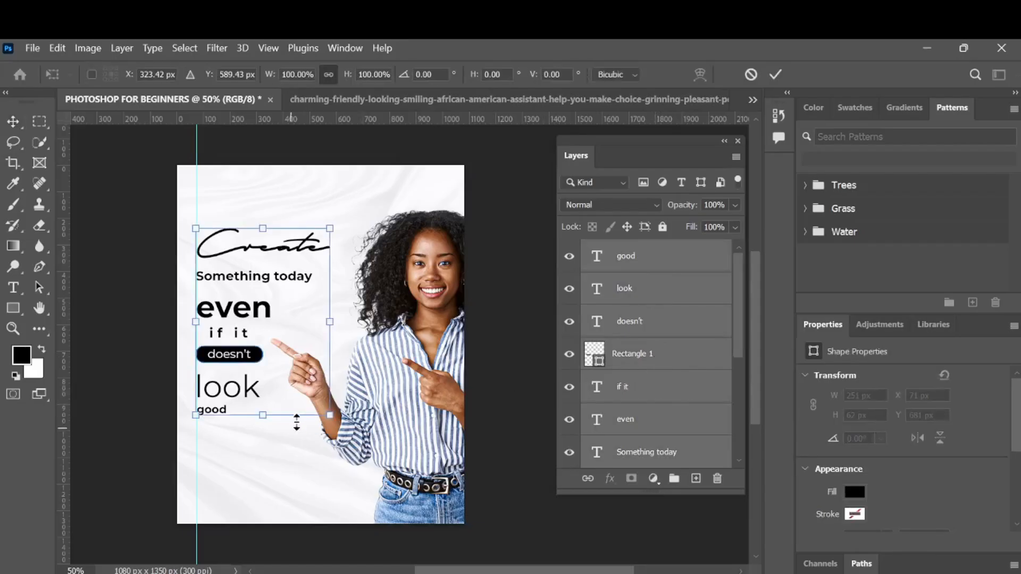
pyautogui.moveTo(328, 416); pyautogui.dragTo(340, 477)
pyautogui.moveTo(363, 230); pyautogui.dragTo(370, 214)
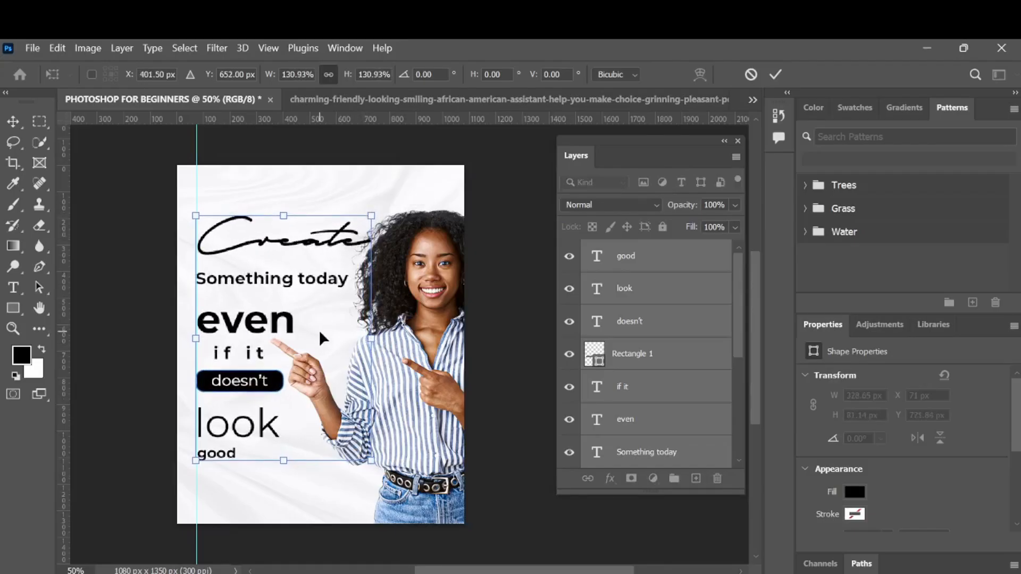
pyautogui.press('Left')
pyautogui.press('Left')
pyautogui.press('Left')
pyautogui.press('Left')
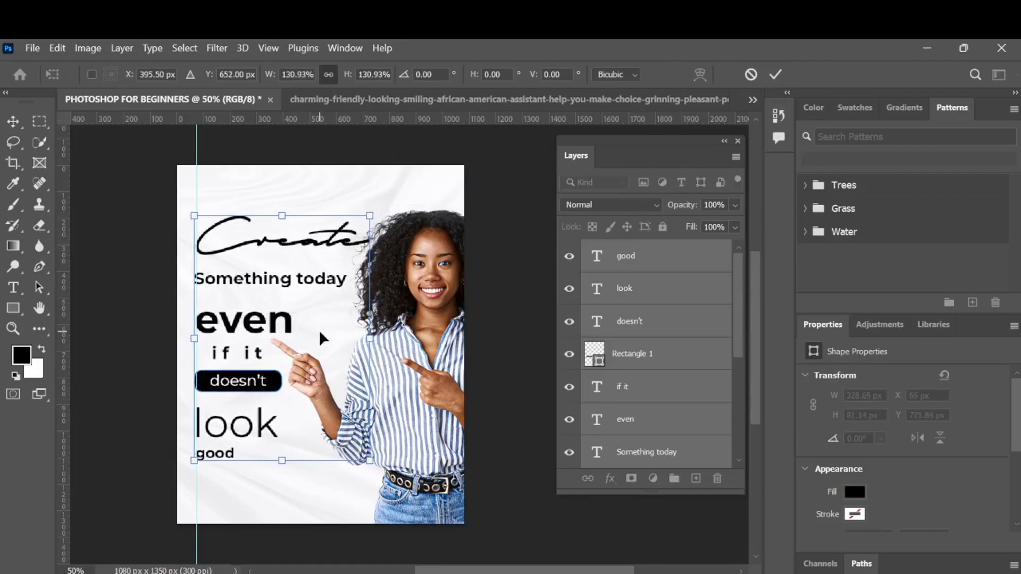
pyautogui.click(775, 74)
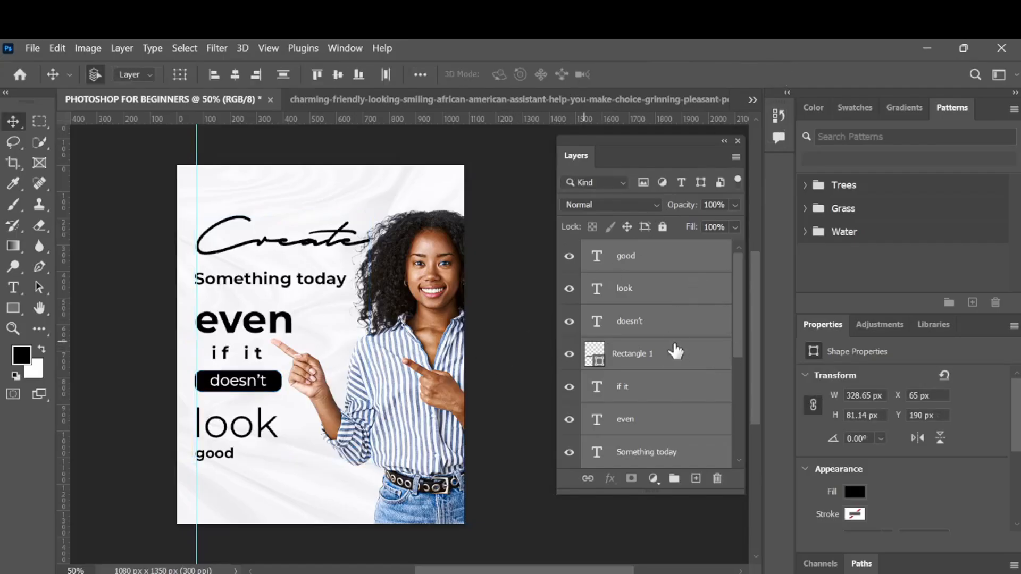
# - Move the portrait layer slightly right and up
pyautogui.scroll(-3, 674, 348)
pyautogui.click(659, 321)
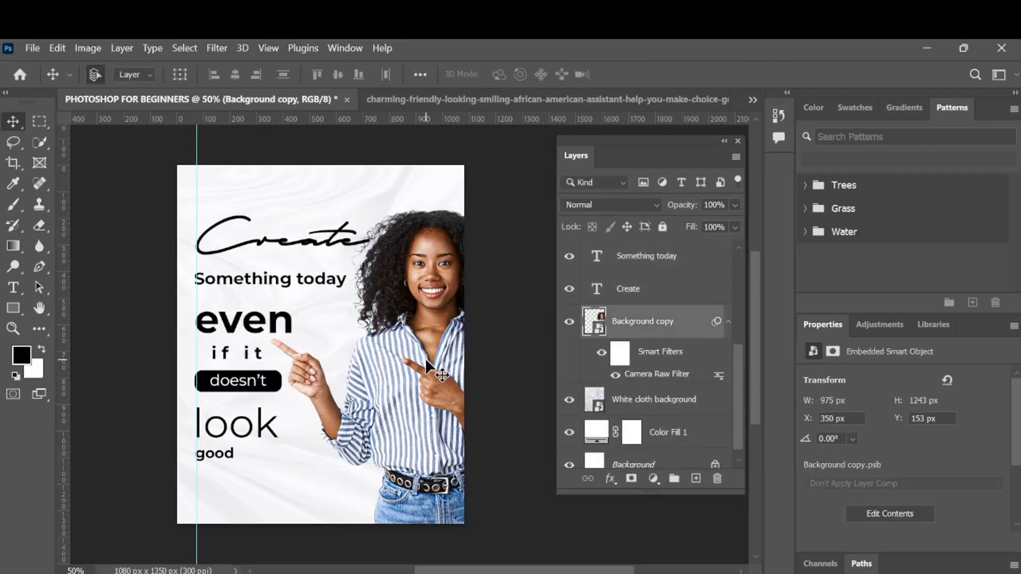
pyautogui.moveTo(426, 359); pyautogui.dragTo(432, 357)
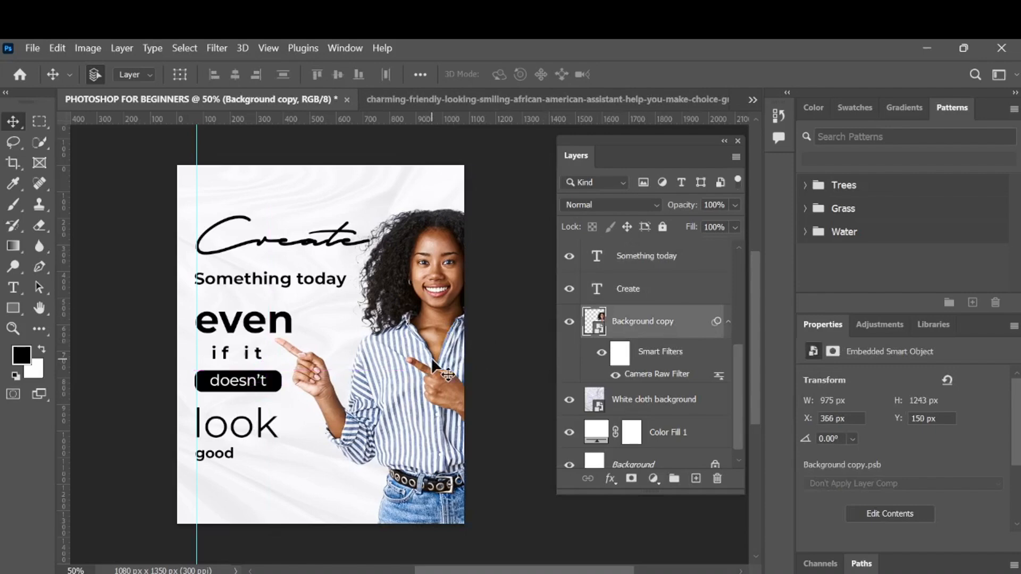
pyautogui.press('Up')
pyautogui.press('Up')
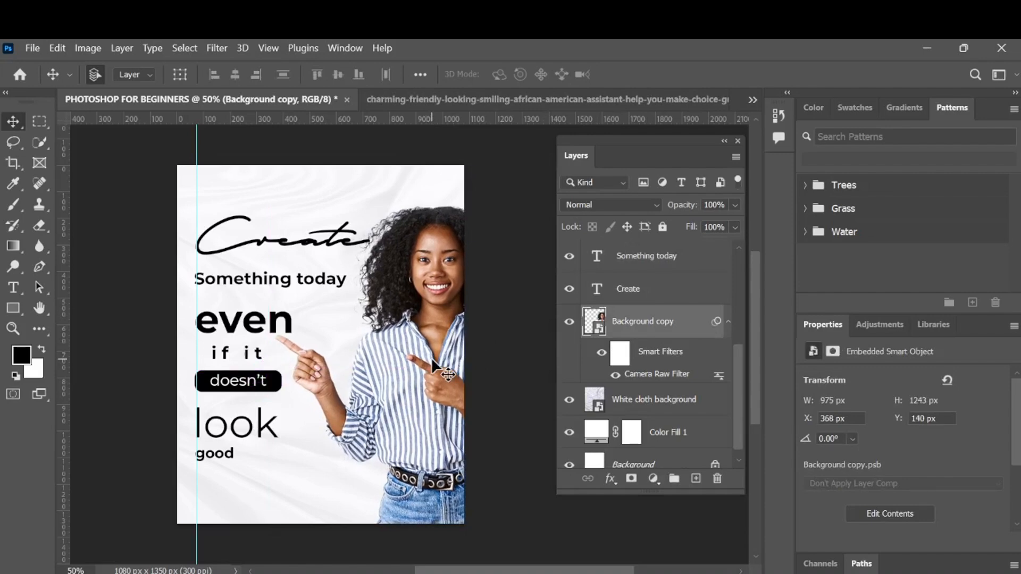
pyautogui.press('Left')
pyautogui.press('Left')
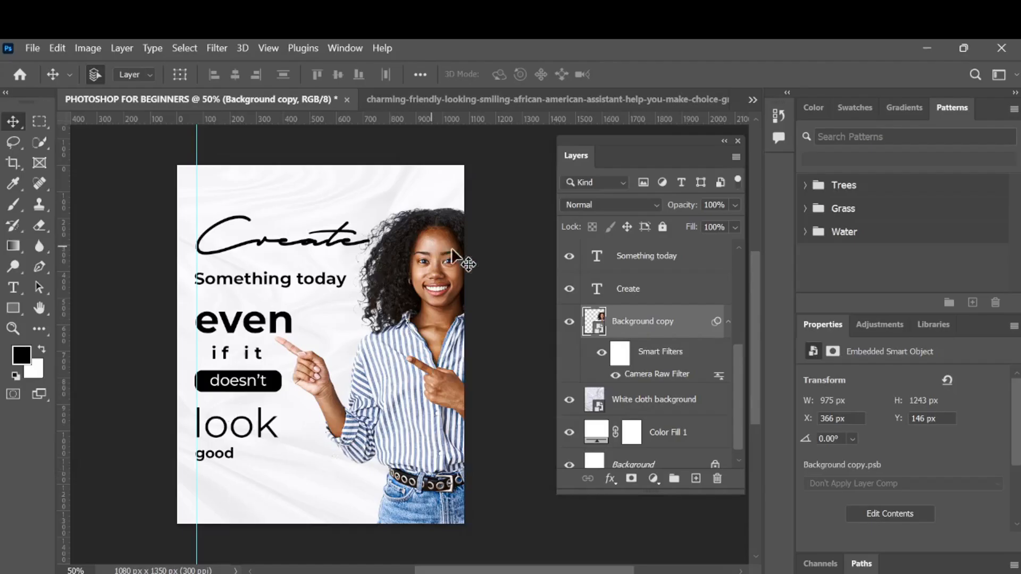
# - Set the Create text colour to a very dark red, 250101
pyautogui.scroll(-1, 671, 331)
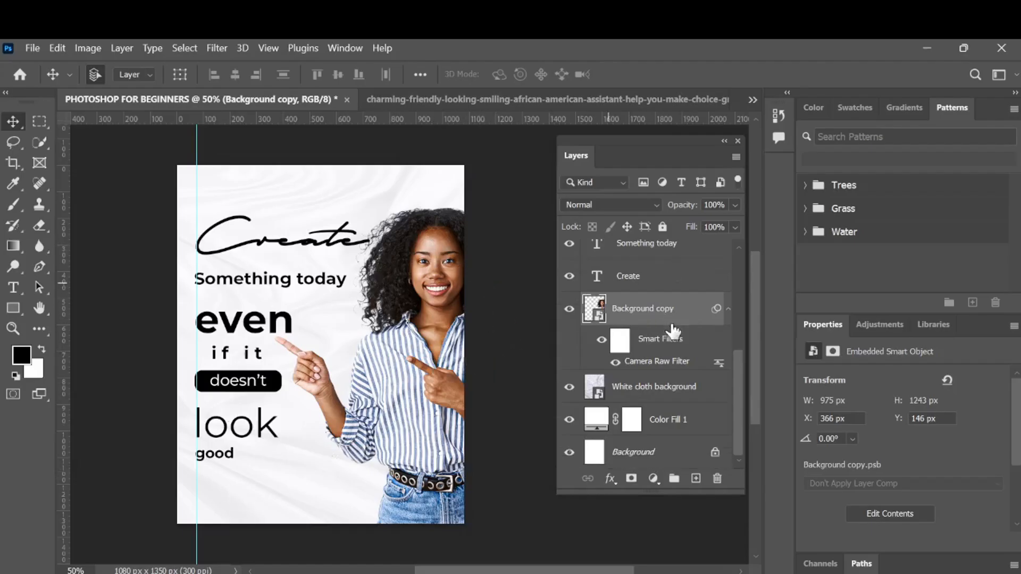
pyautogui.scroll(2, 672, 341)
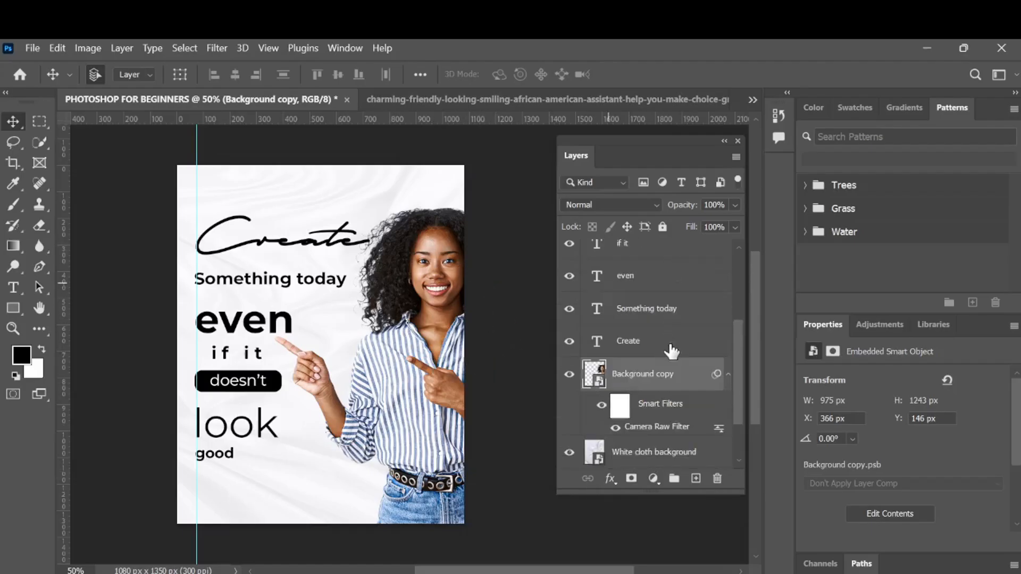
pyautogui.click(671, 350)
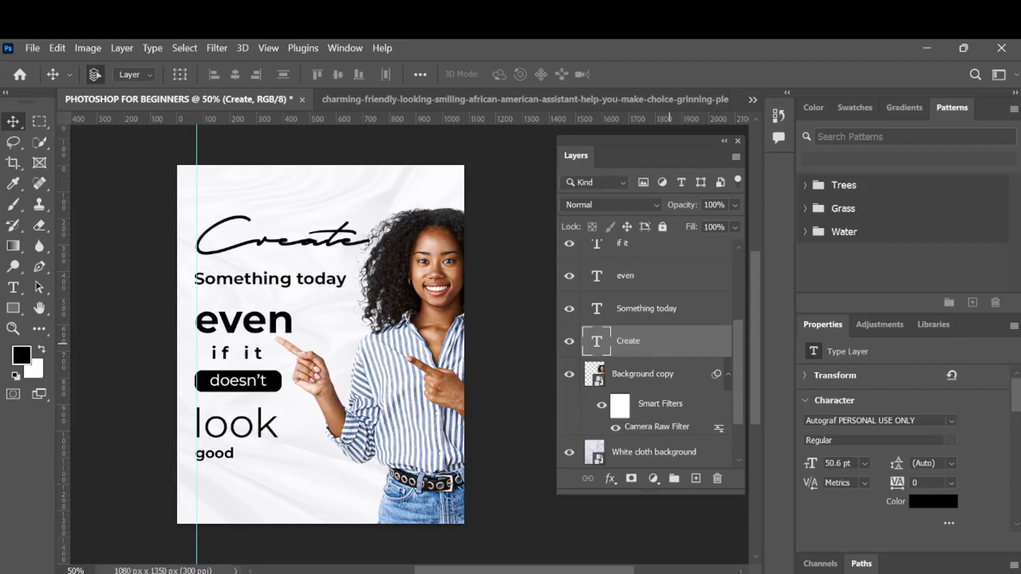
pyautogui.click(921, 505)
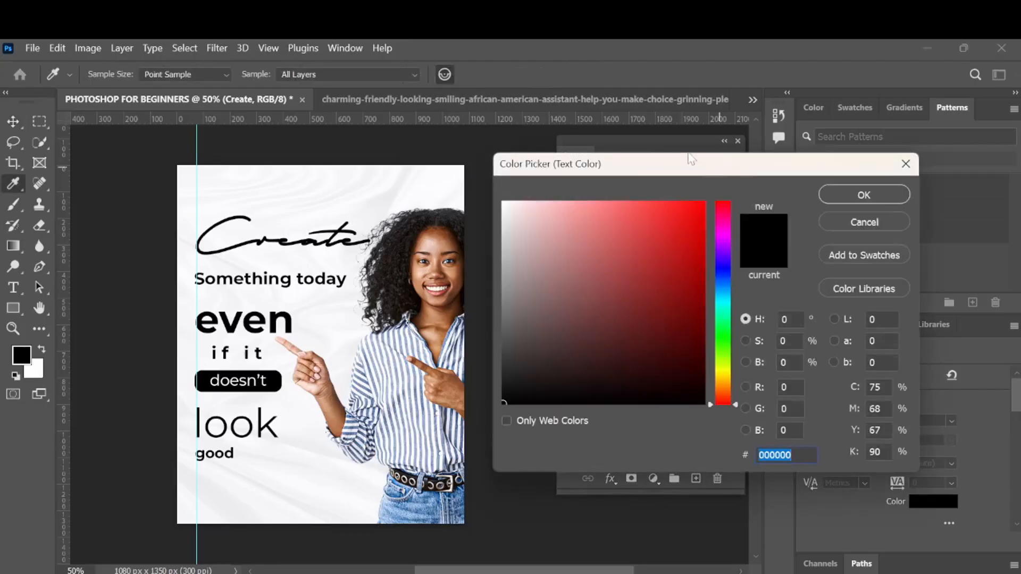
pyautogui.moveTo(657, 170); pyautogui.dragTo(713, 170)
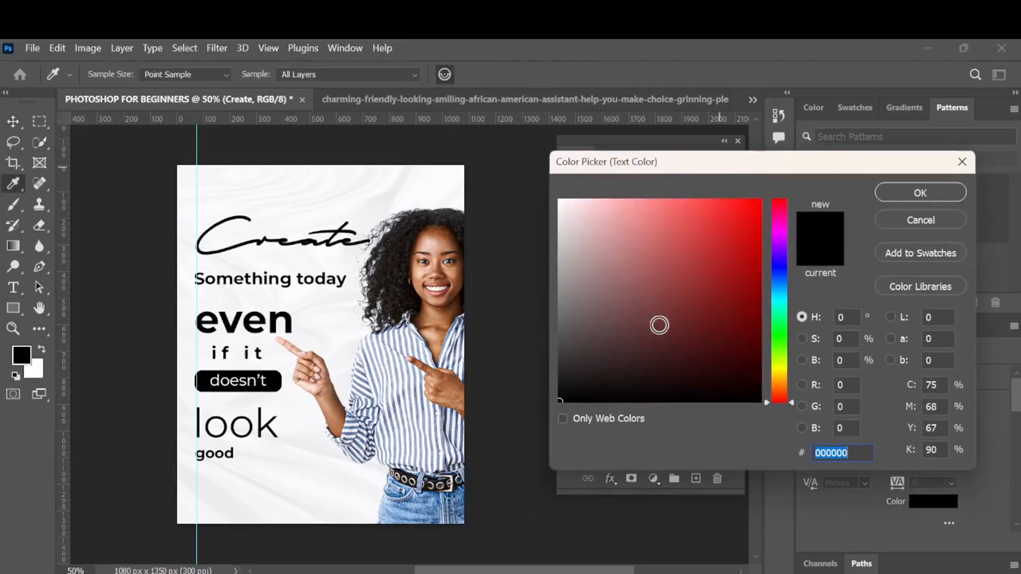
pyautogui.moveTo(644, 346)
pyautogui.mouseDown()
pyautogui.moveTo(631, 371)
pyautogui.moveTo(700, 392)
pyautogui.moveTo(753, 376)
pyautogui.mouseUp()
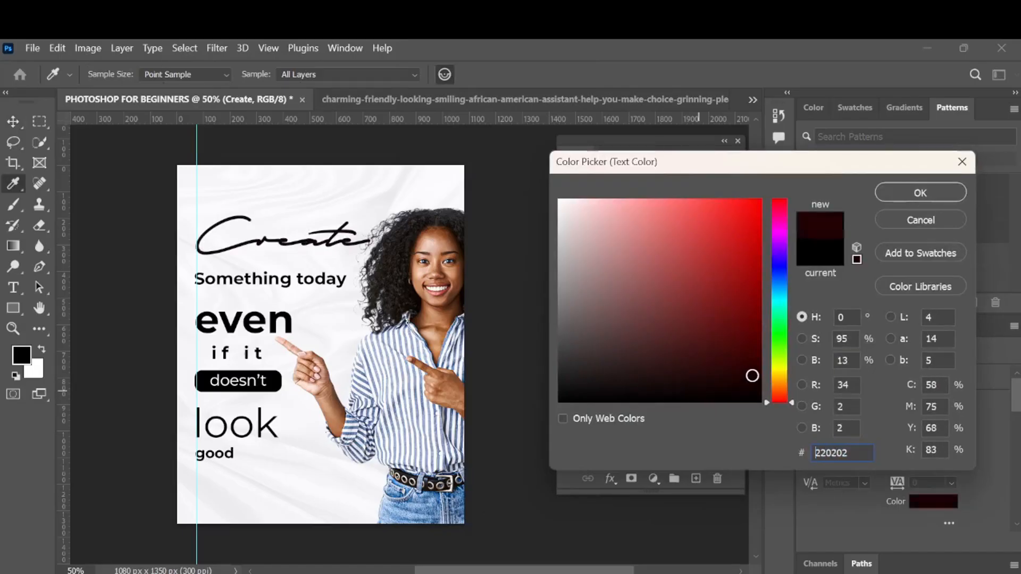
pyautogui.click(758, 369)
pyautogui.click(757, 373)
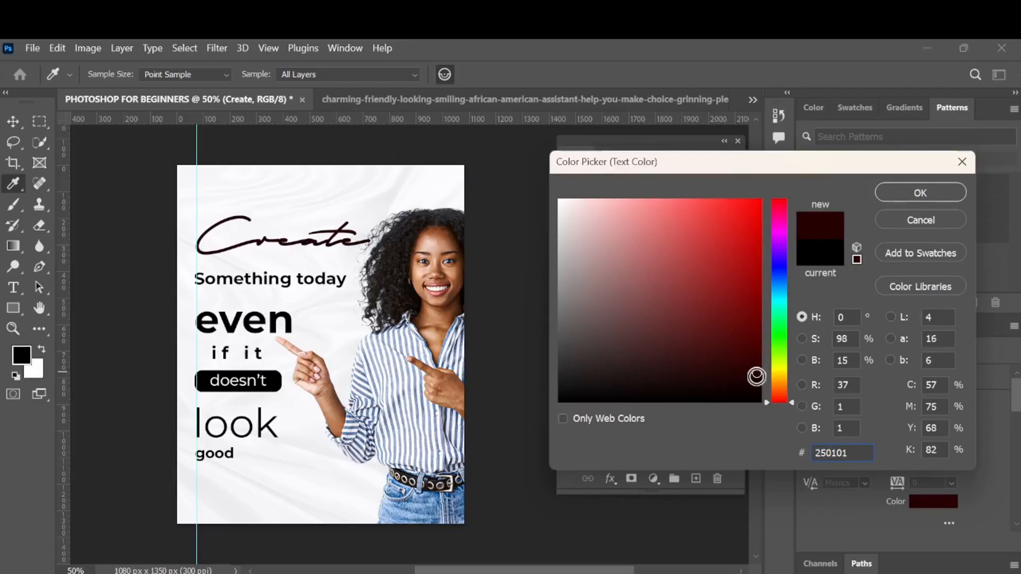
pyautogui.click(758, 380)
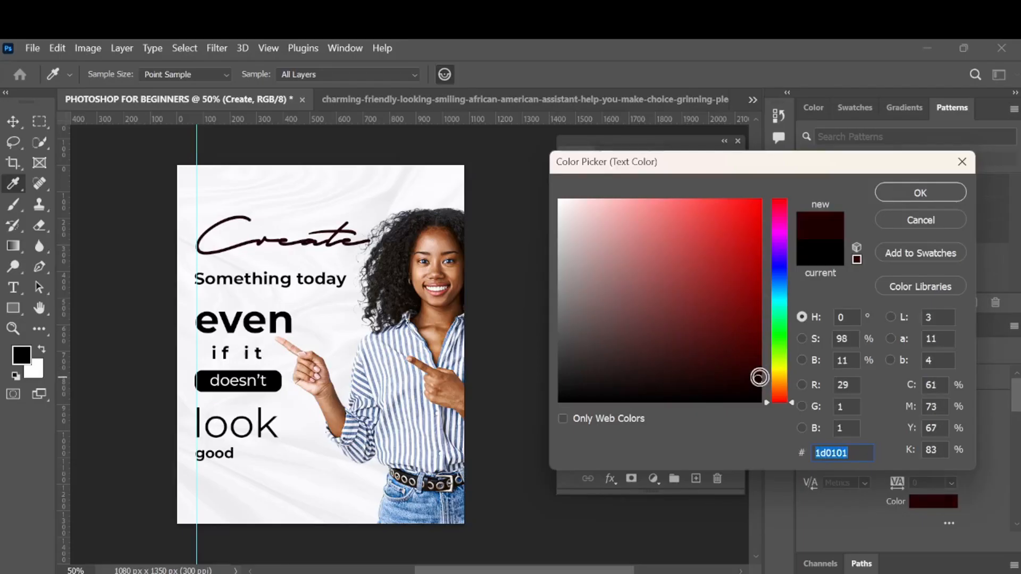
pyautogui.click(756, 373)
pyautogui.click(754, 373)
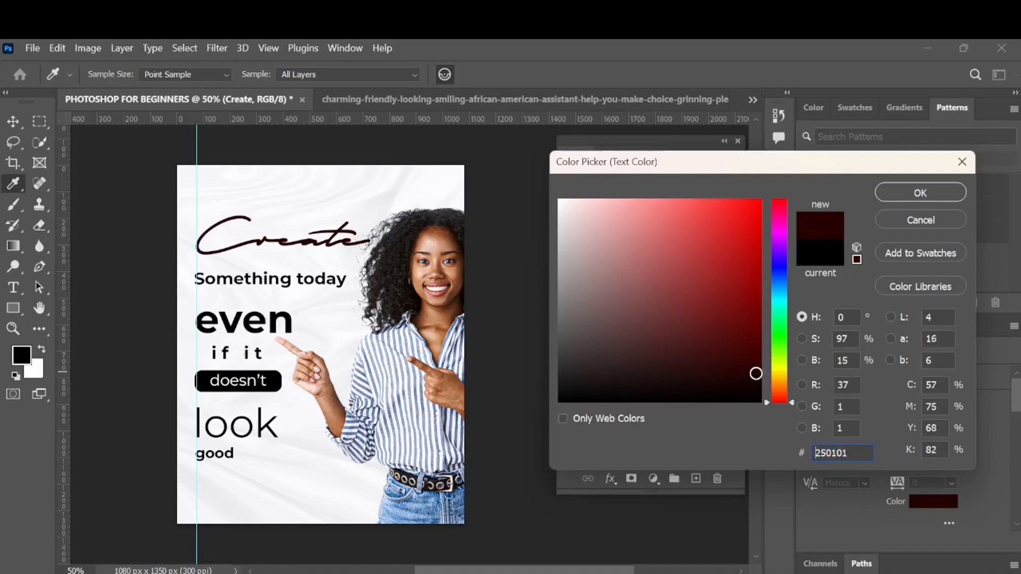
pyautogui.click(755, 374)
pyautogui.click(897, 192)
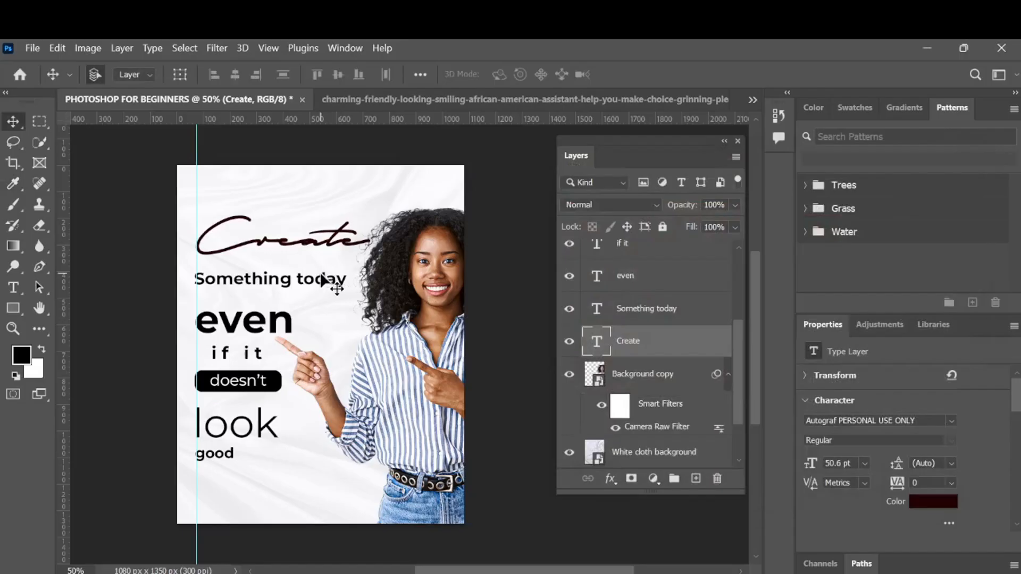
# - Set the rounded rectangle's fill behind doesn't to dark red 830303
pyautogui.click(323, 278)
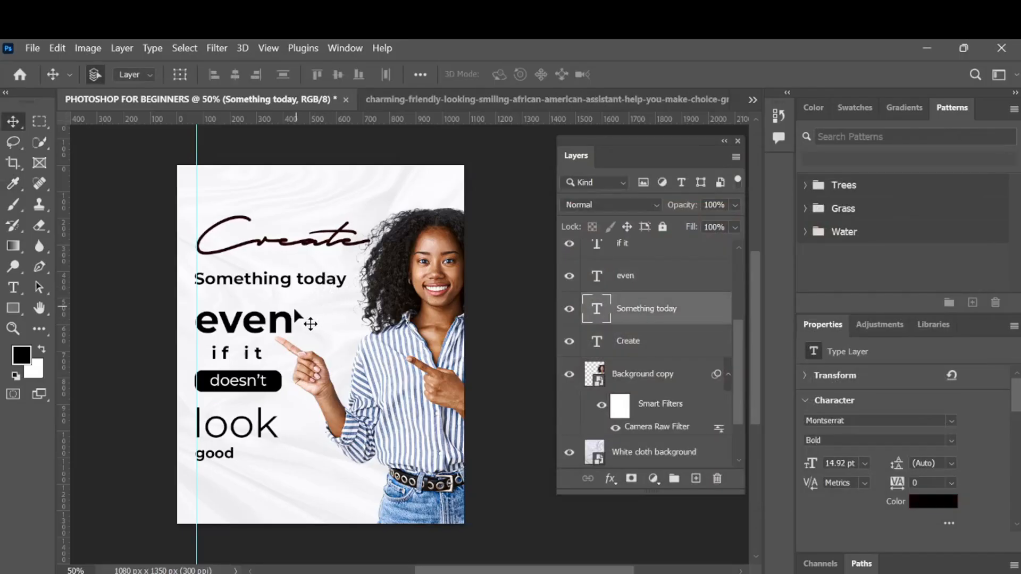
pyautogui.click(281, 334)
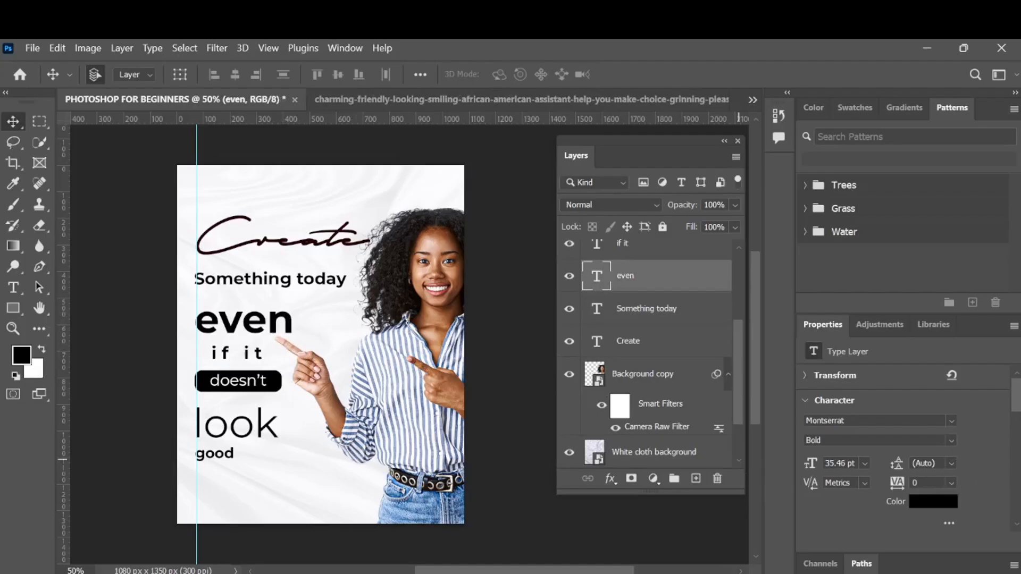
pyautogui.click(275, 379)
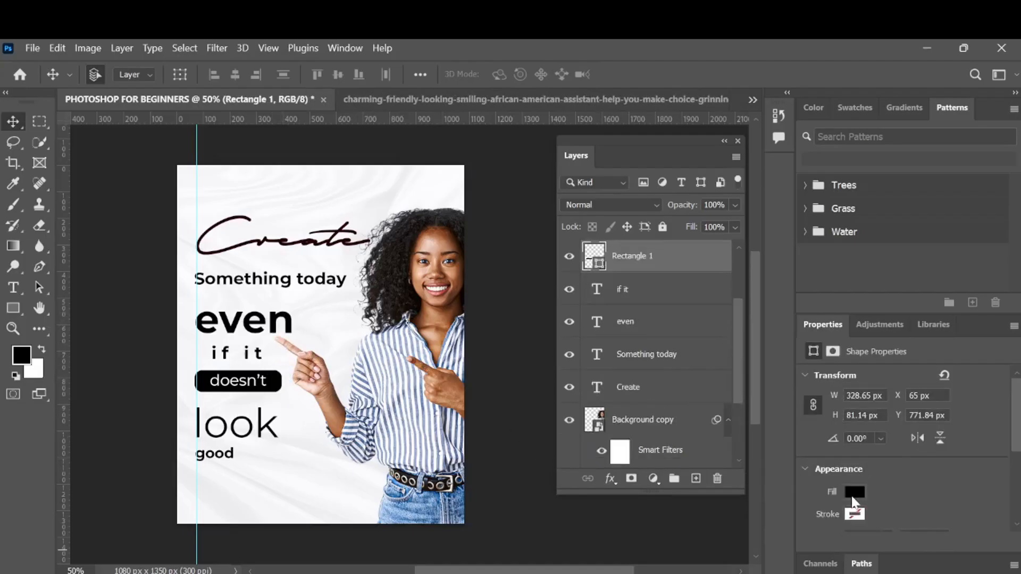
pyautogui.click(854, 493)
pyautogui.click(988, 357)
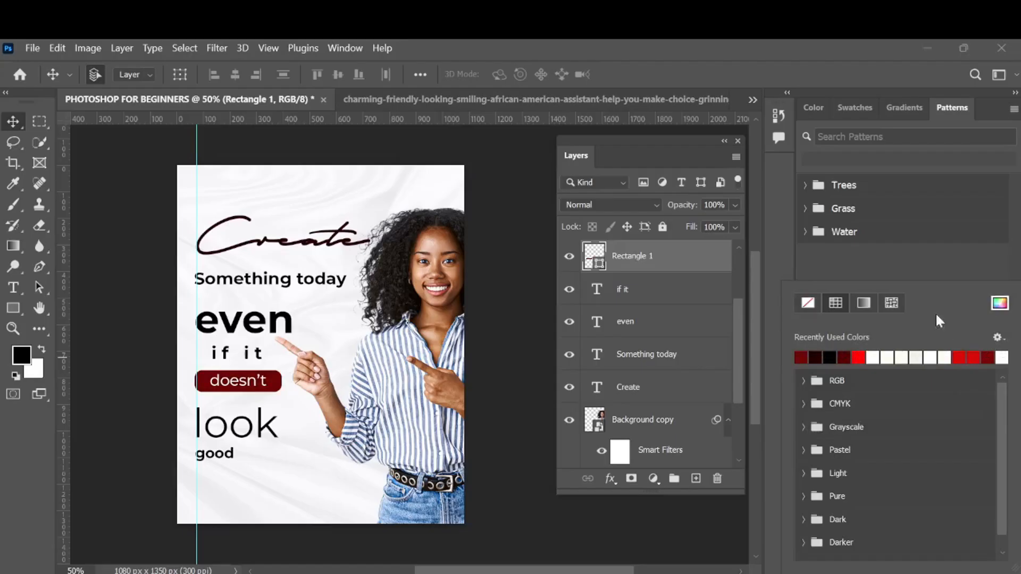
pyautogui.click(1000, 304)
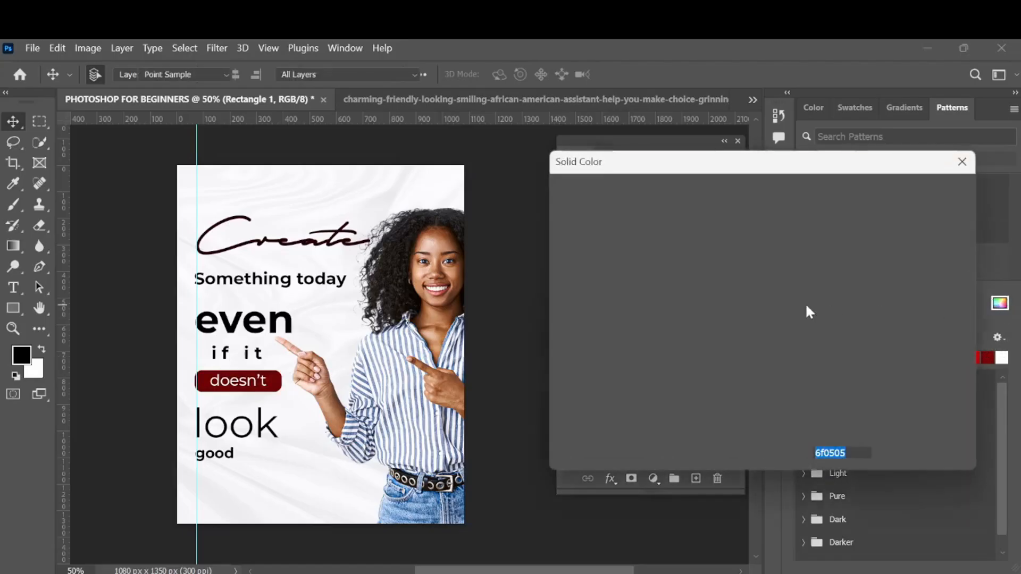
pyautogui.moveTo(755, 313)
pyautogui.mouseDown()
pyautogui.moveTo(759, 286)
pyautogui.moveTo(757, 299)
pyautogui.mouseUp()
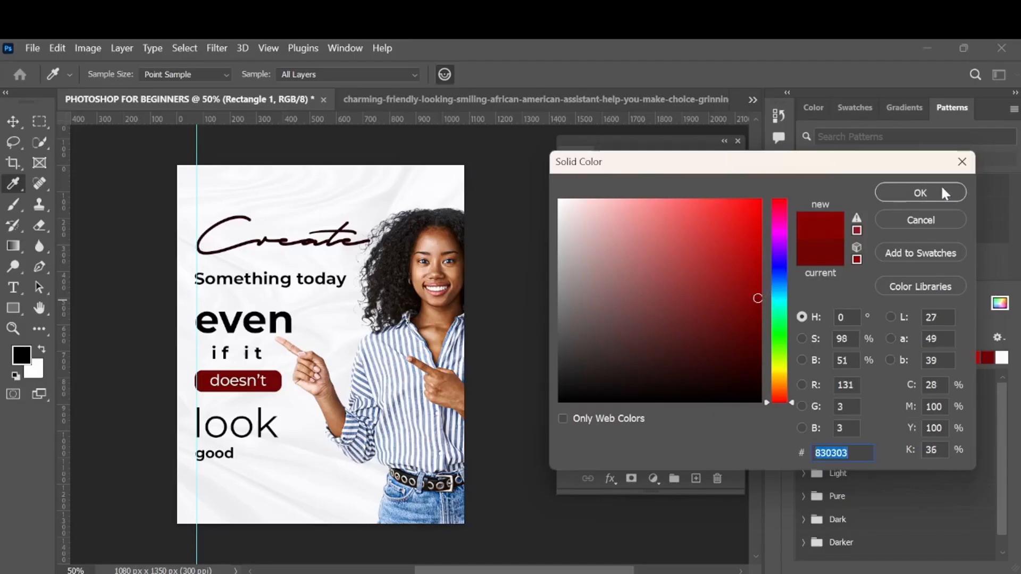
pyautogui.click(929, 196)
pyautogui.press('v')
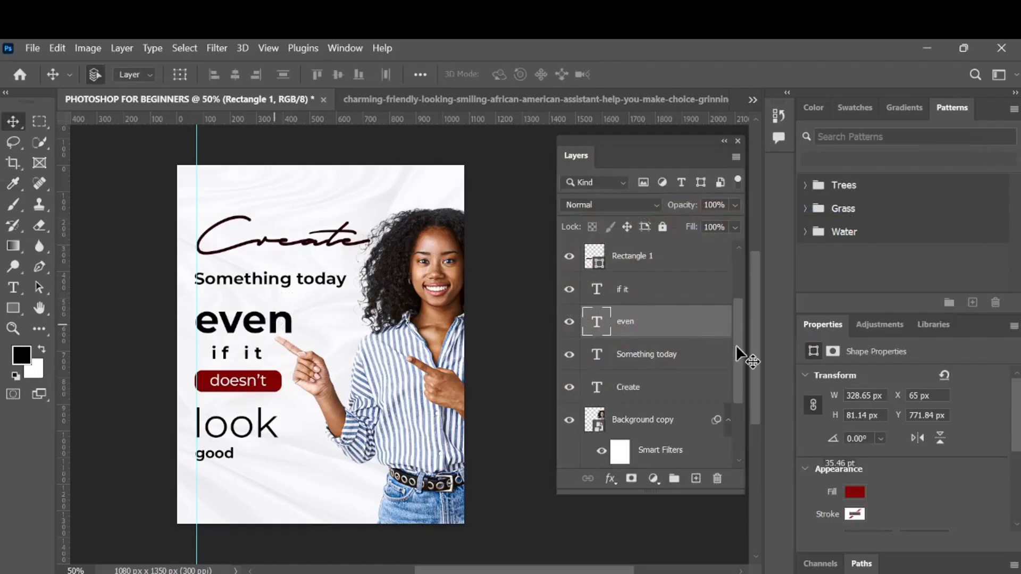
# - Recolour the even text by sampling the dark red of the Create text
pyautogui.click(920, 506)
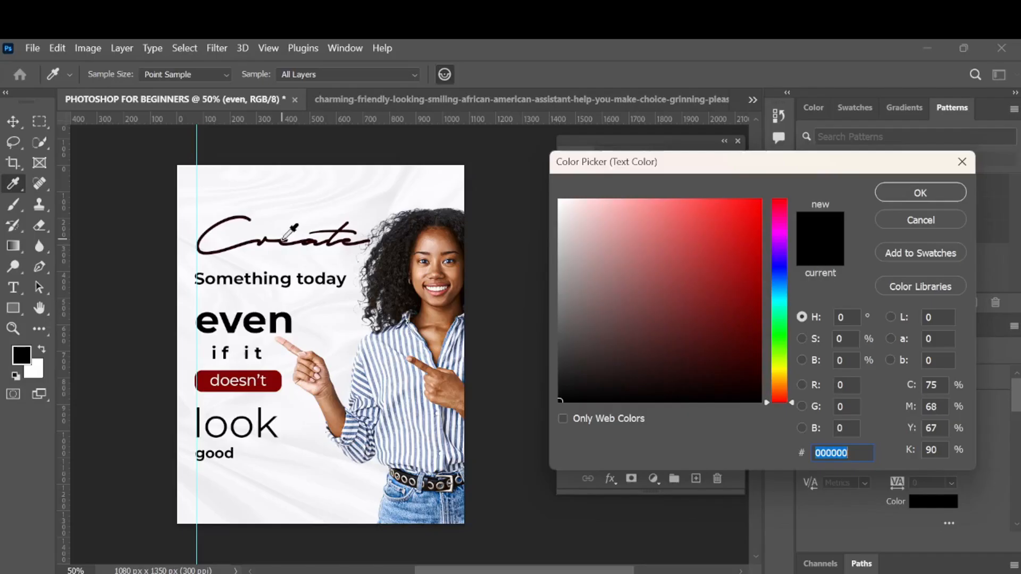
pyautogui.click(287, 237)
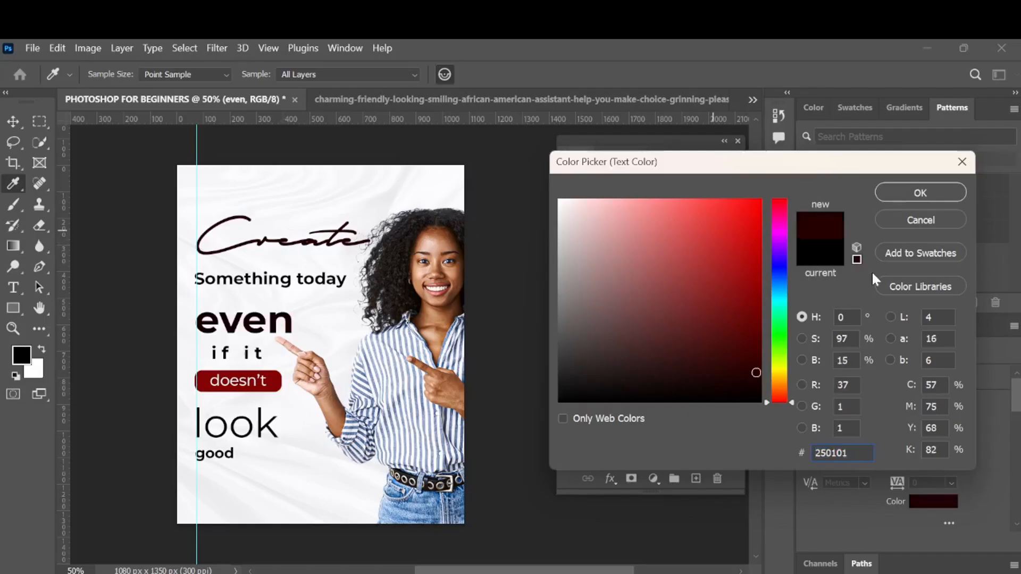
pyautogui.click(917, 191)
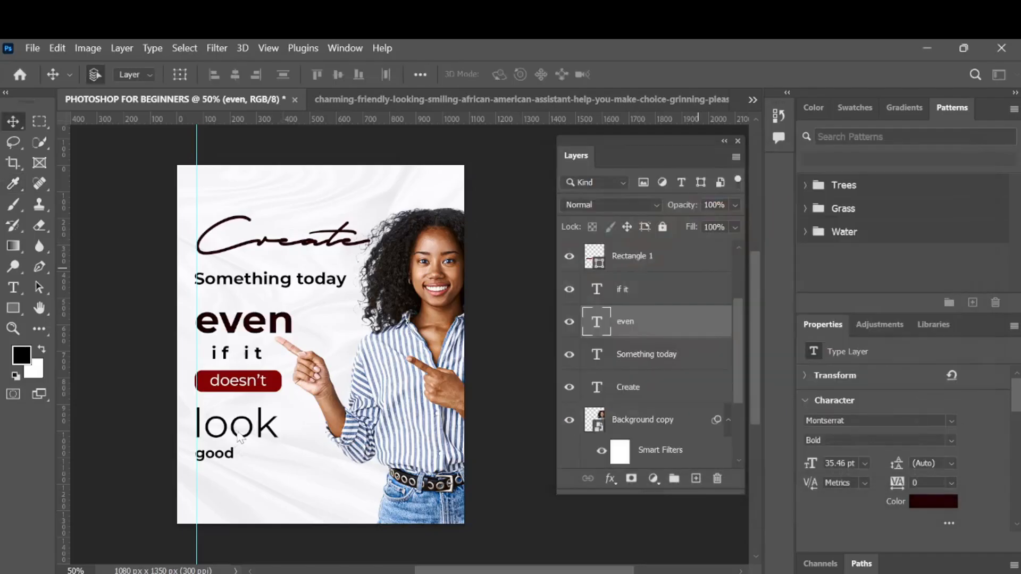
# - Set the good text's colour to dark red 720404
pyautogui.click(230, 456)
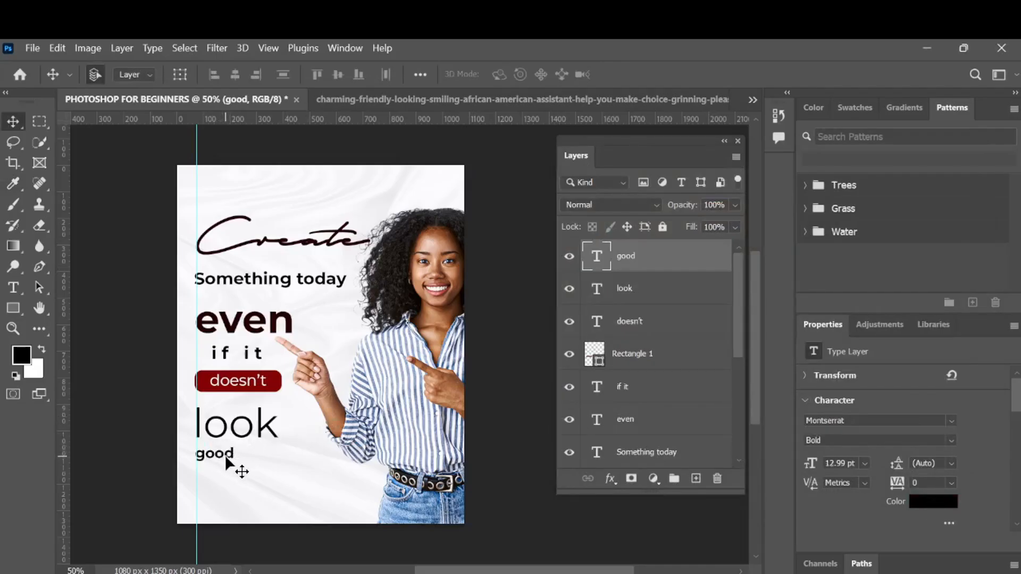
pyautogui.click(274, 433)
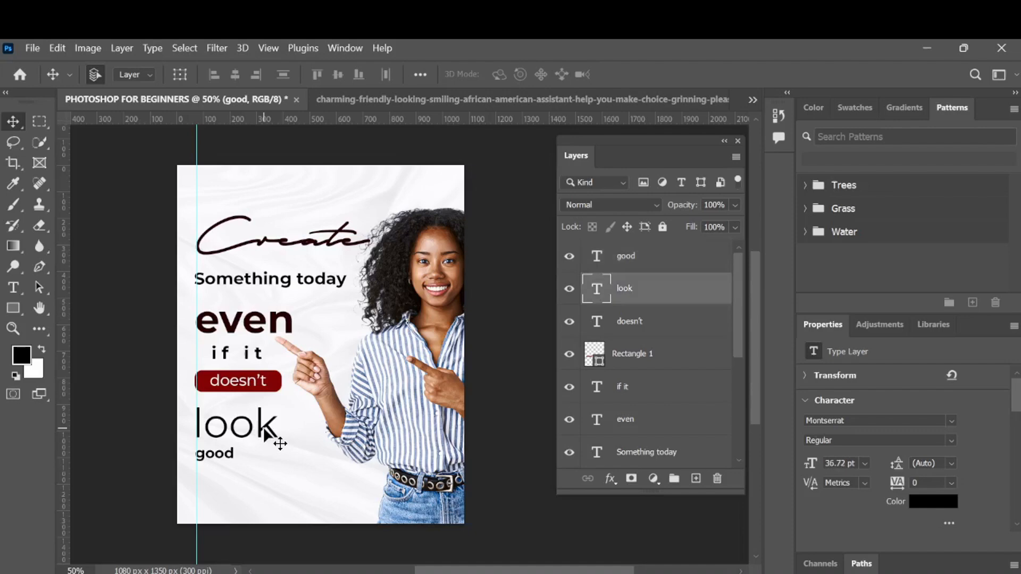
pyautogui.click(283, 384)
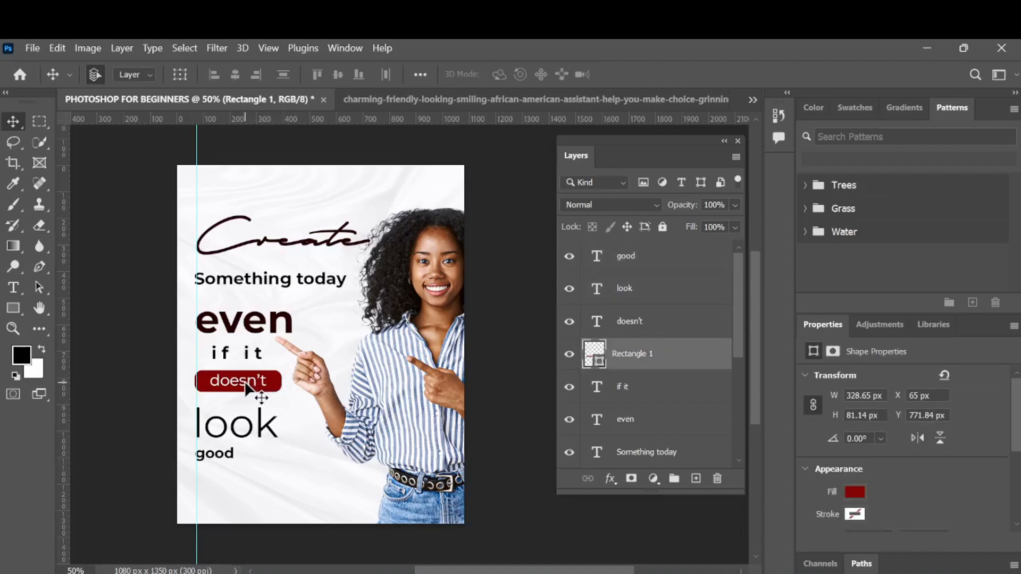
pyautogui.click(251, 387)
pyautogui.click(266, 354)
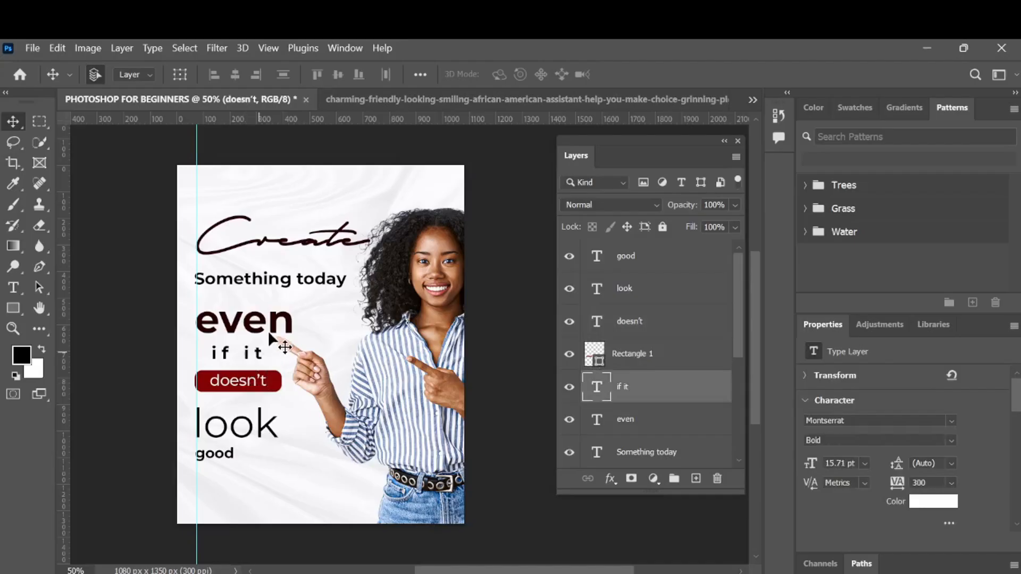
pyautogui.click(282, 334)
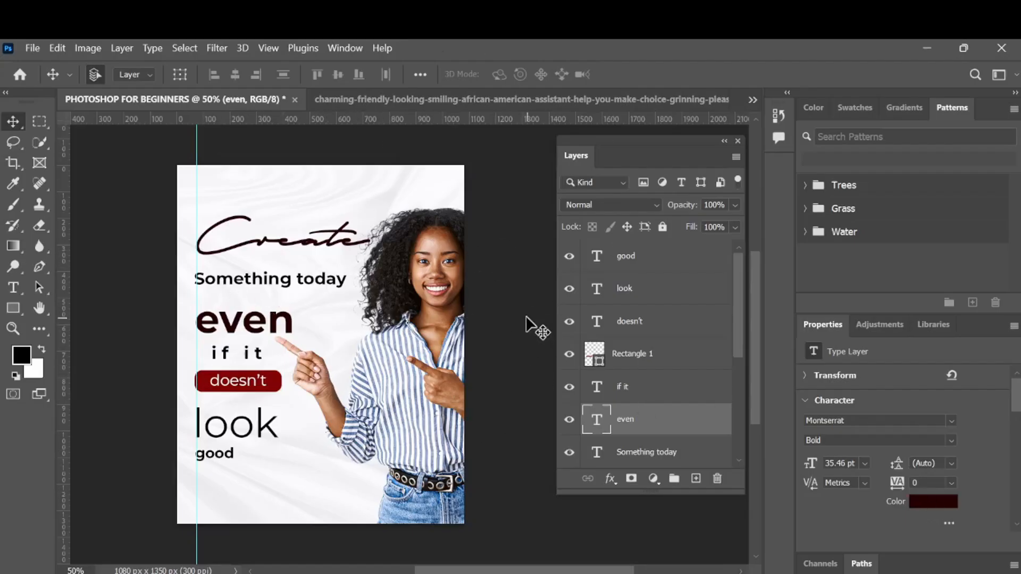
pyautogui.click(228, 454)
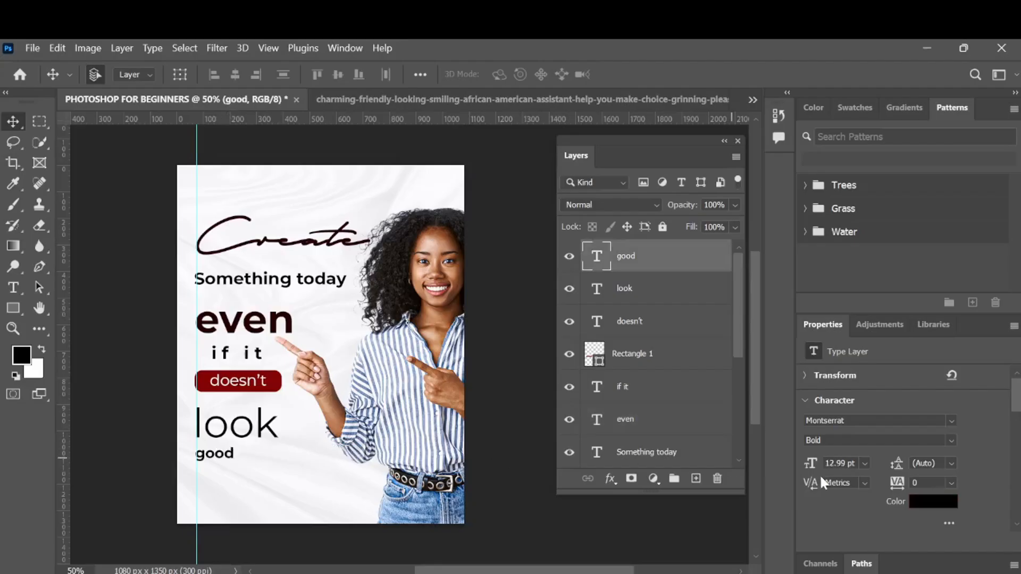
pyautogui.click(917, 503)
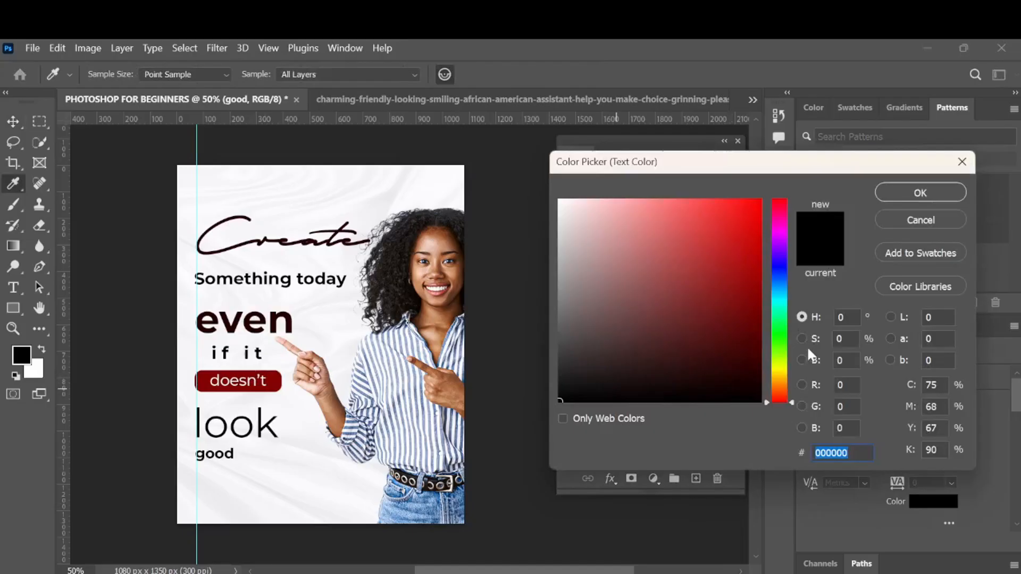
pyautogui.write('720404')
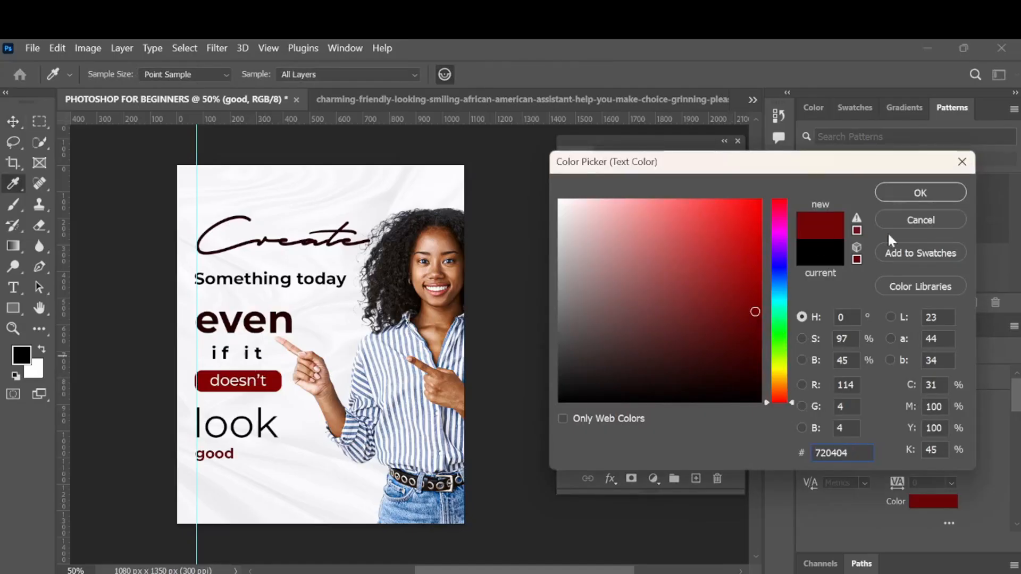
pyautogui.click(899, 187)
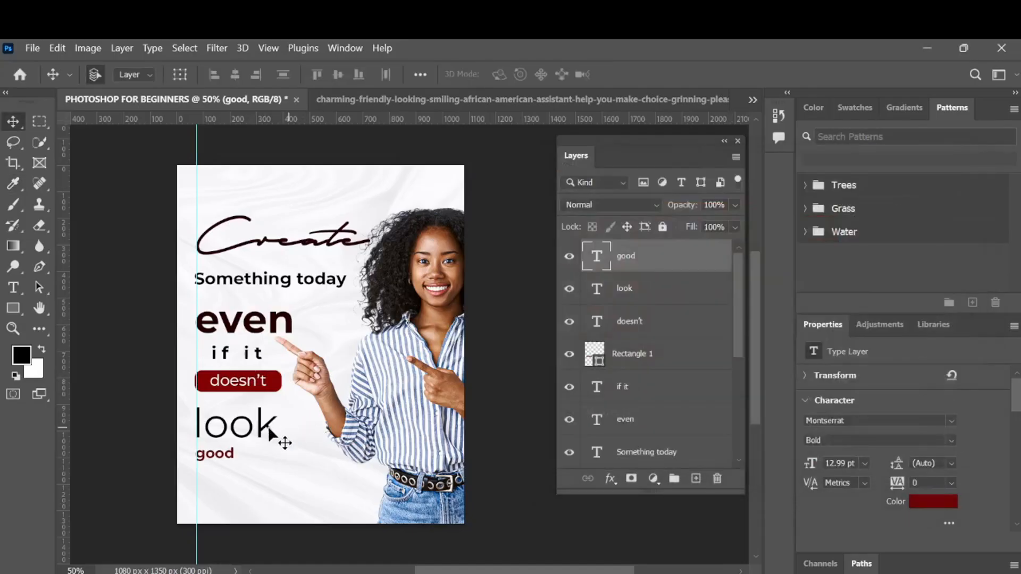
# - Recolour the look text by sampling the very dark red of the even text
pyautogui.click(269, 431)
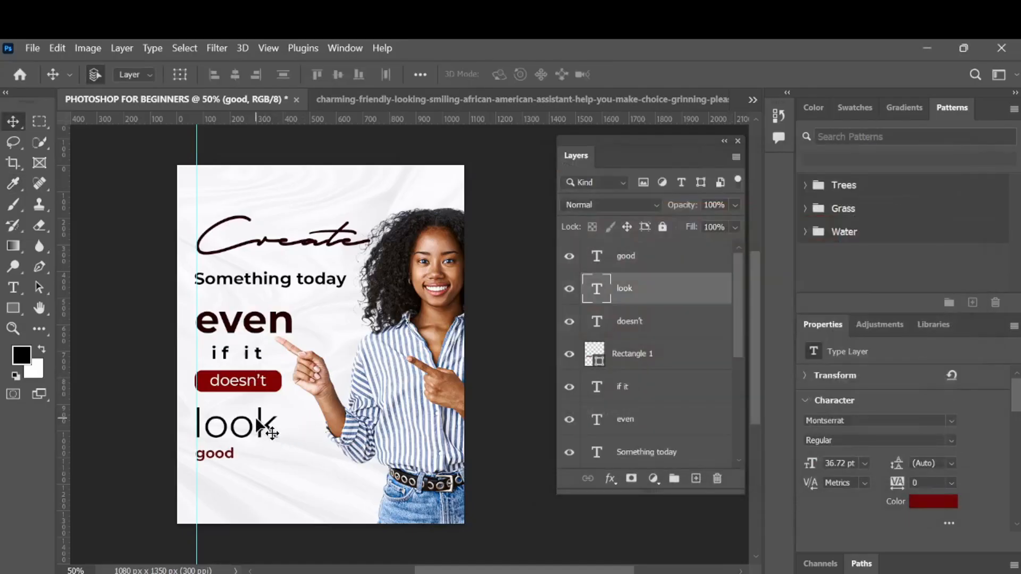
pyautogui.click(920, 504)
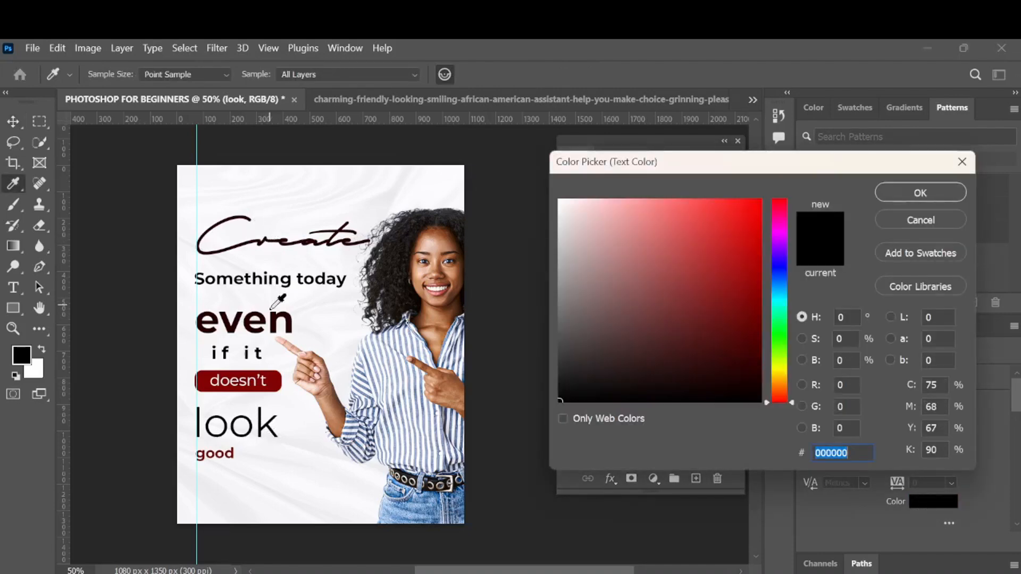
pyautogui.click(274, 320)
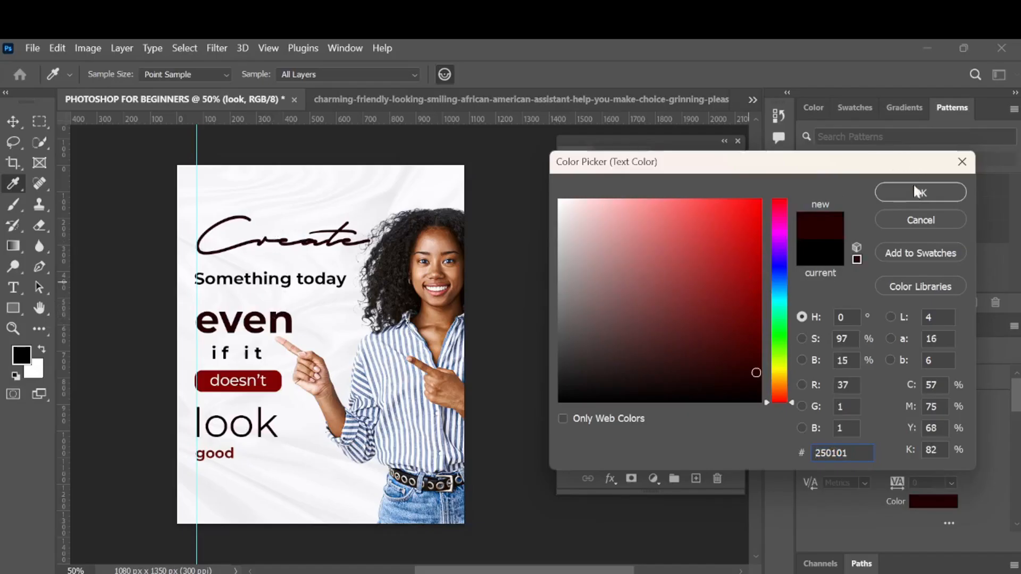
pyautogui.click(913, 199)
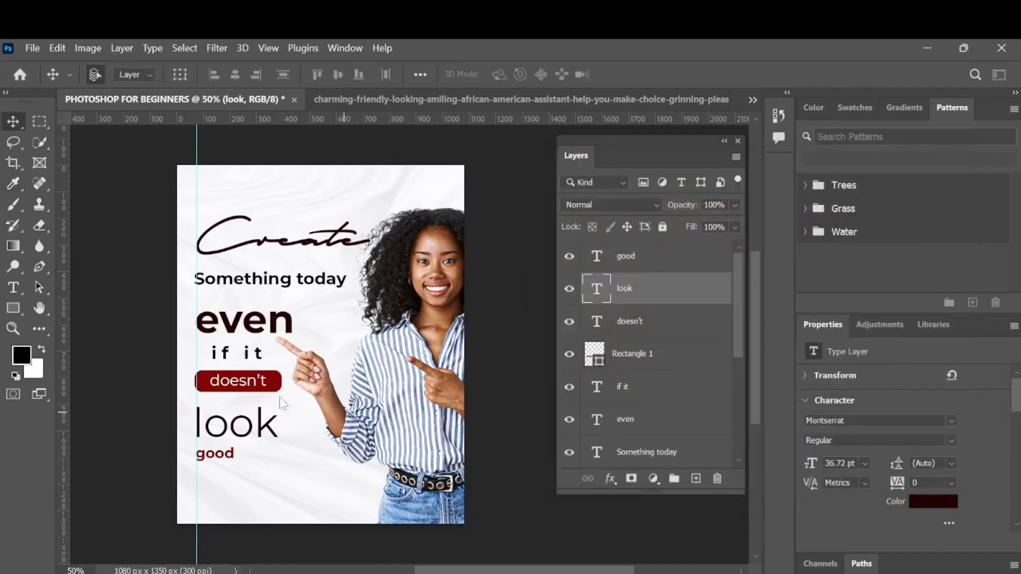
# - Recolour the if it text by sampling the same very dark red from the even text
pyautogui.click(263, 363)
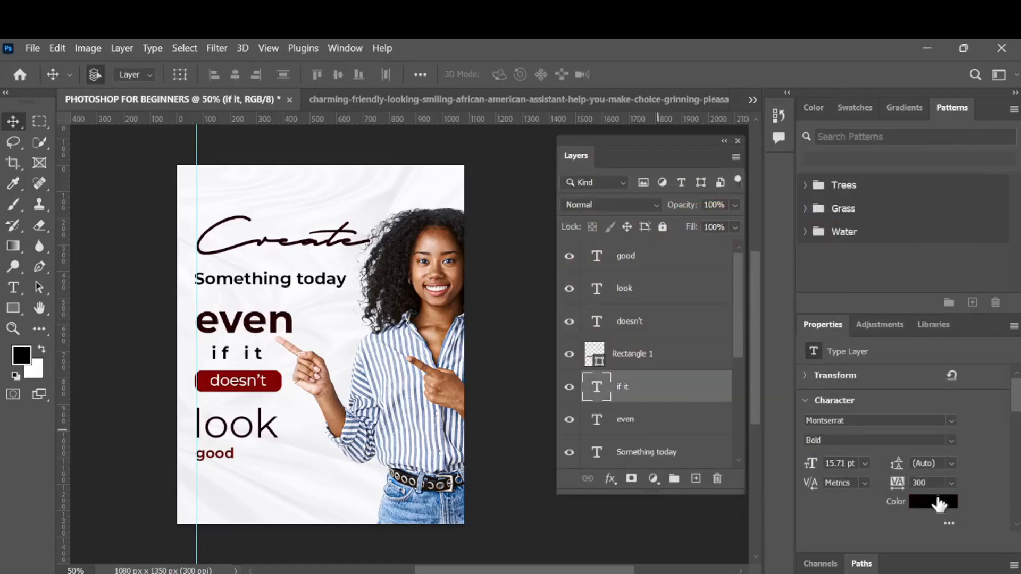
pyautogui.click(923, 508)
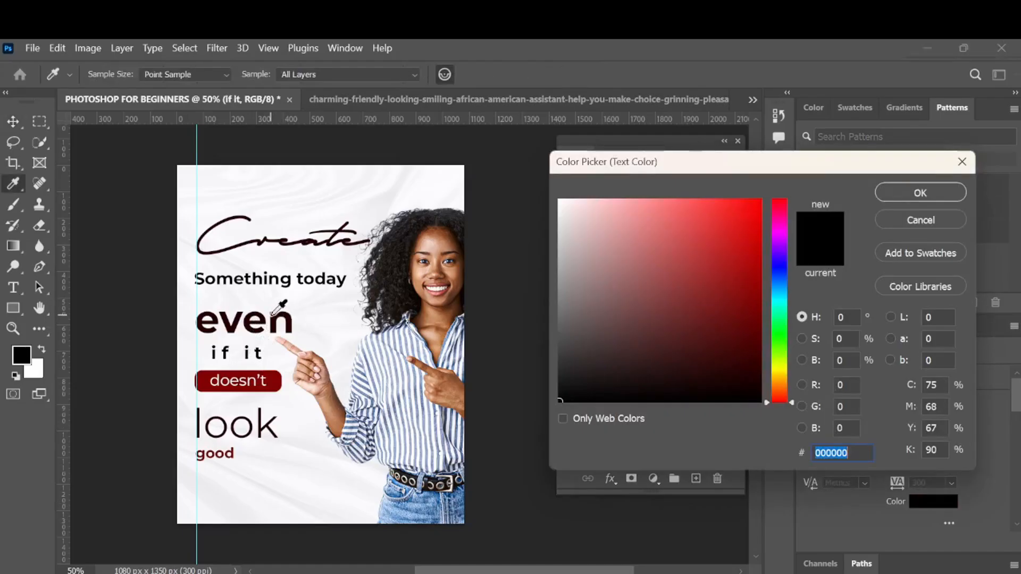
pyautogui.click(272, 315)
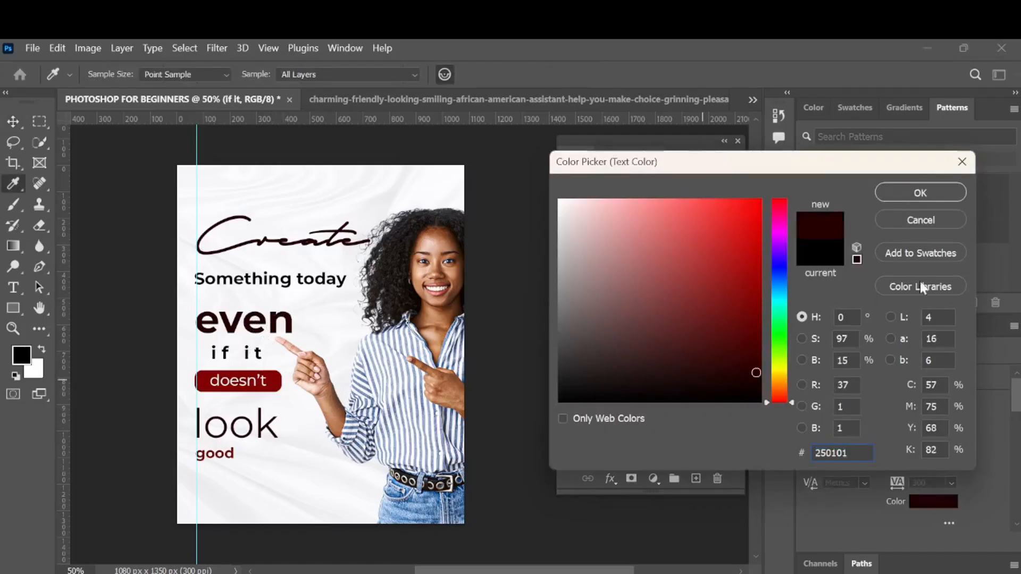
pyautogui.click(911, 193)
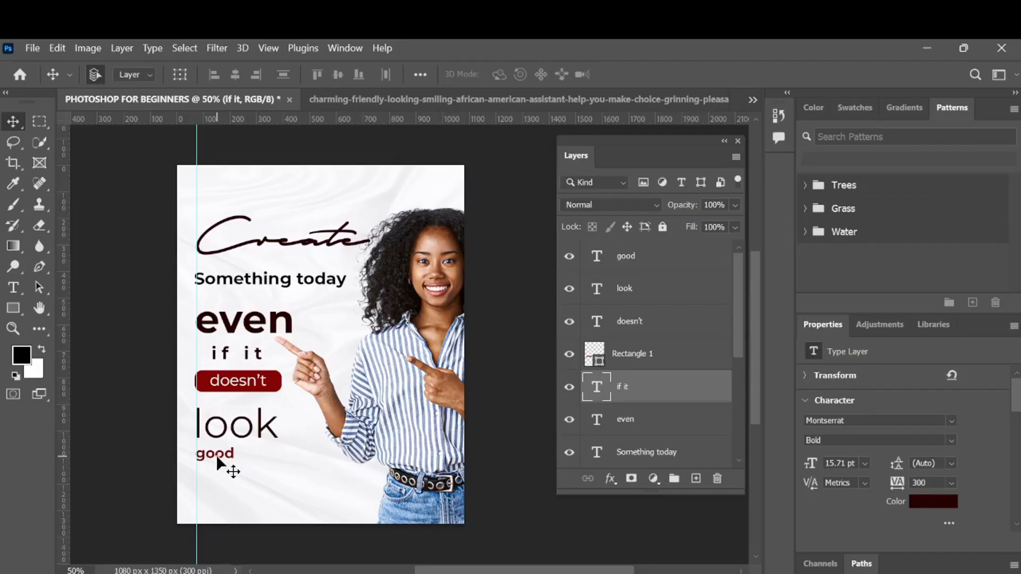
# - Select the portrait's Background copy layer and reveal the layers beneath it
pyautogui.click(402, 377)
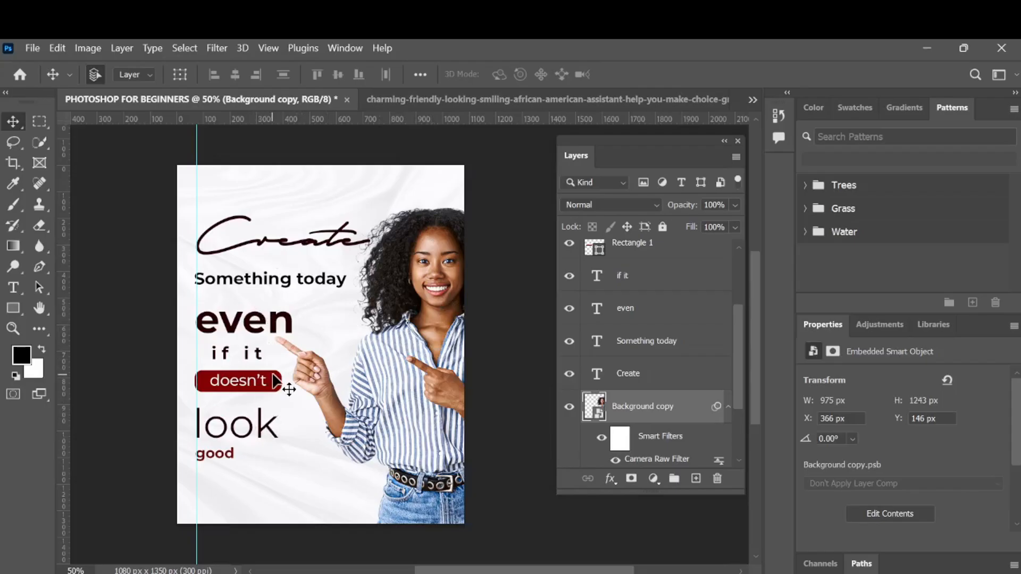
pyautogui.scroll(-2, 660, 405)
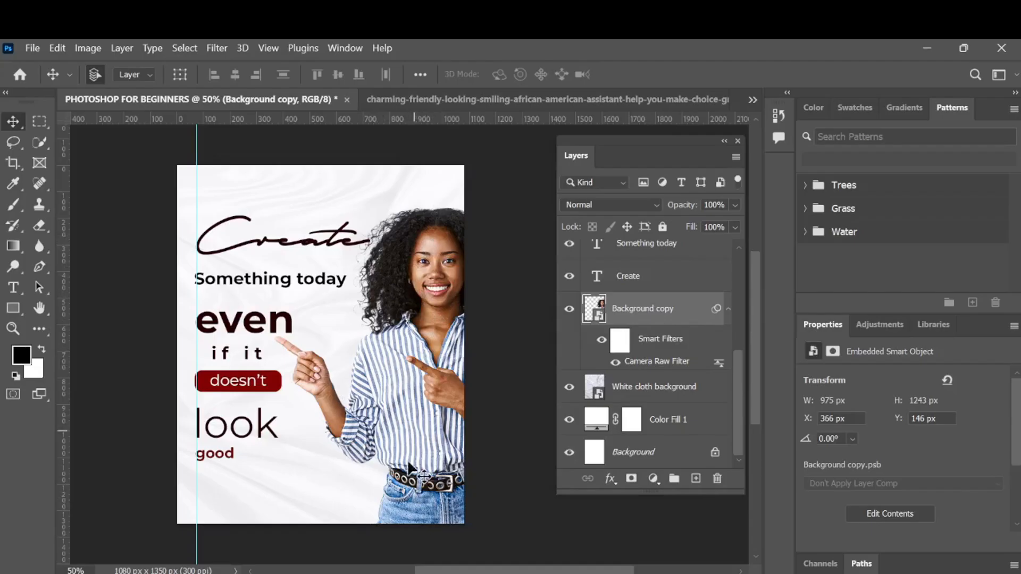
# - Add a solid colour fill layer above the portrait, sampling the dark red 830303 from the doesn't box
pyautogui.click(695, 479)
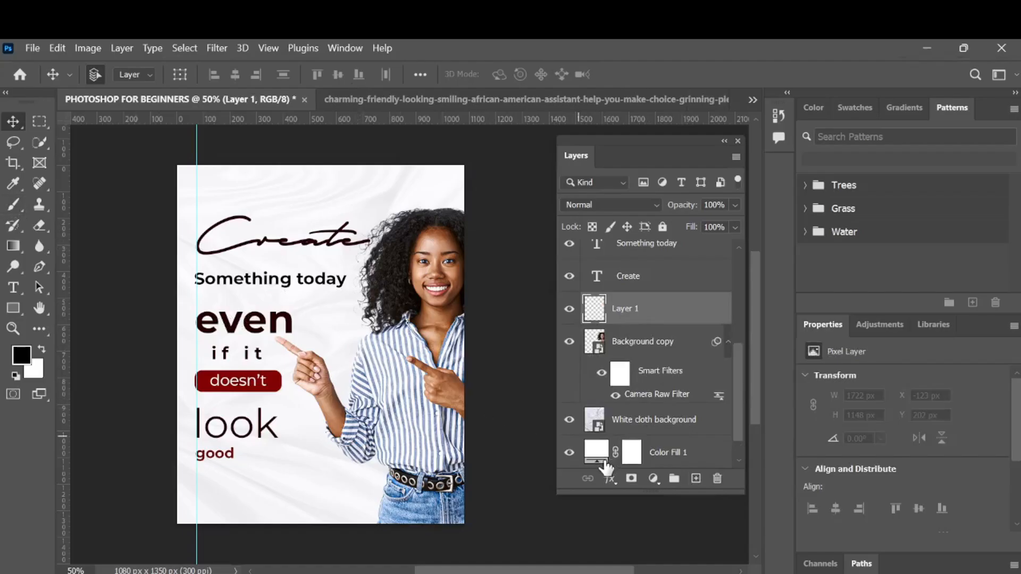
pyautogui.click(654, 480)
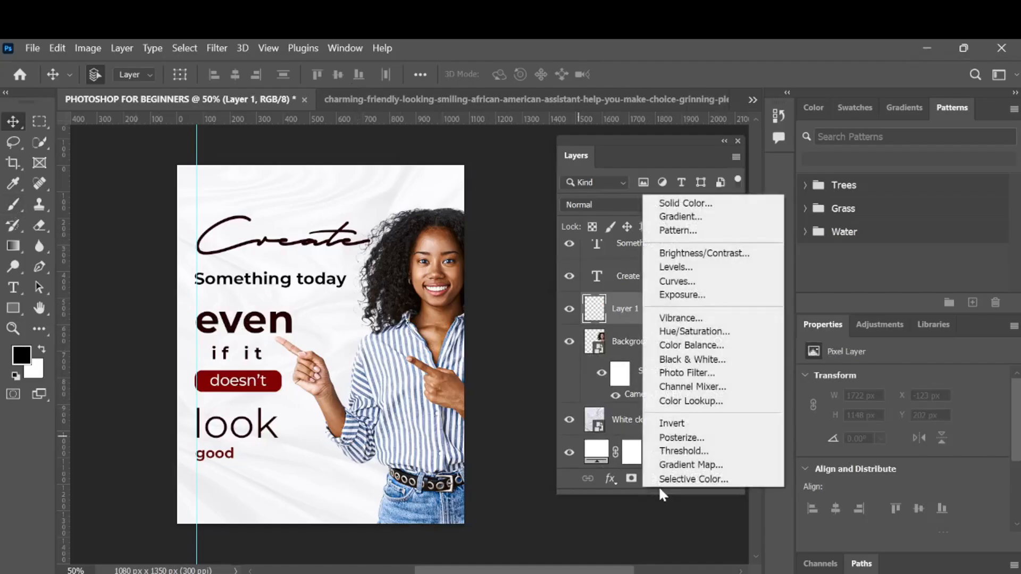
pyautogui.click(689, 204)
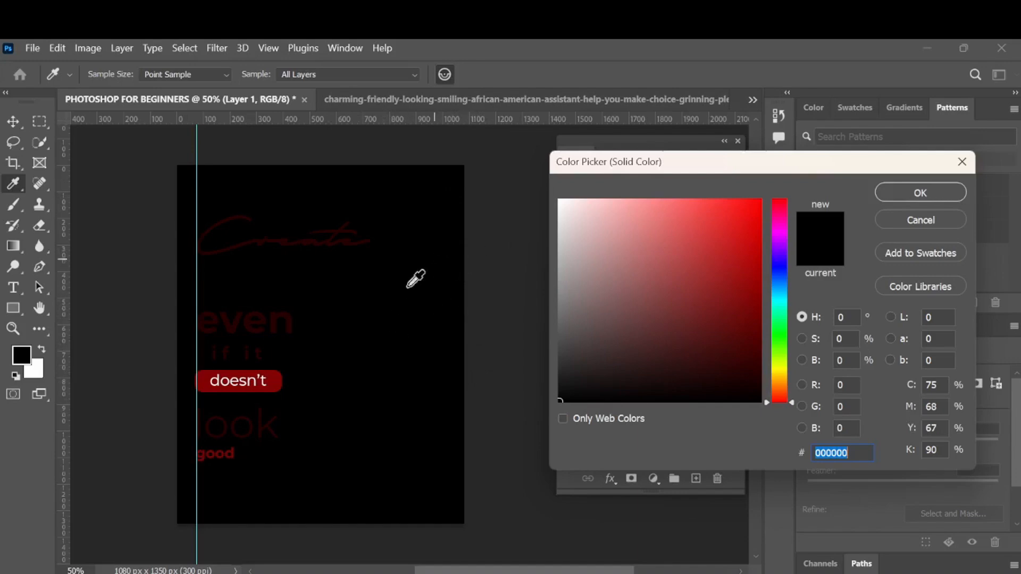
pyautogui.click(273, 378)
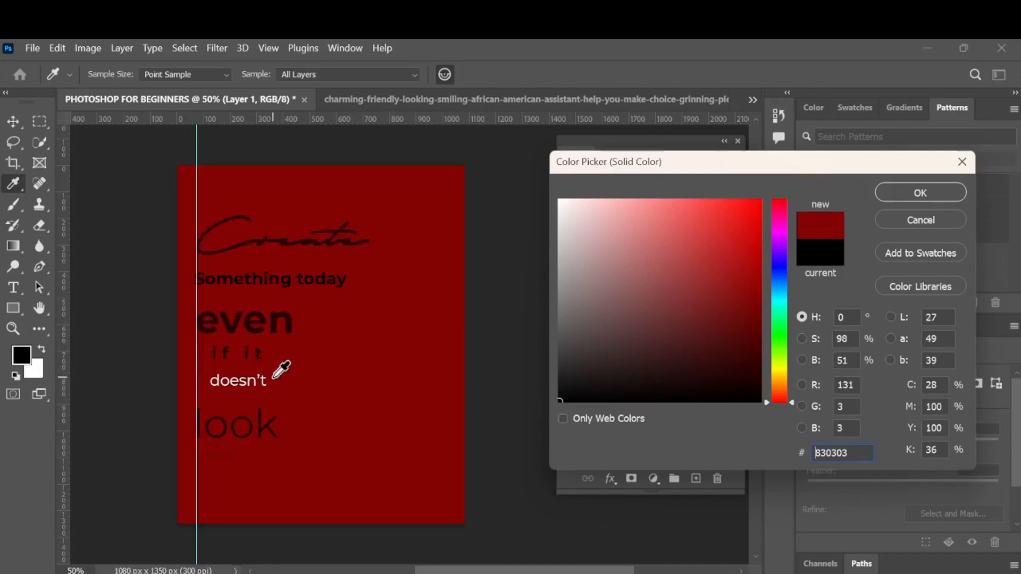
pyautogui.click(904, 197)
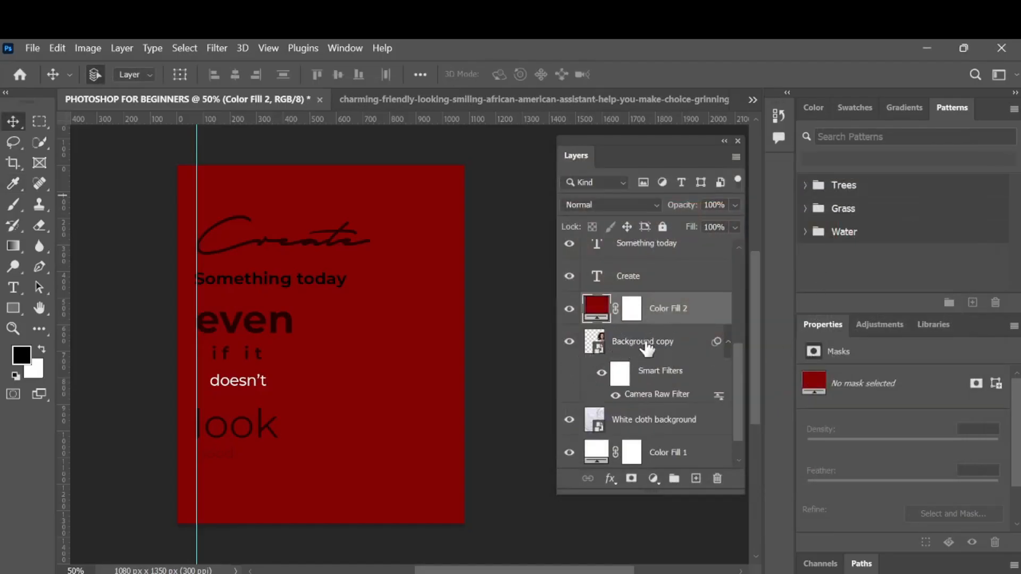
# - Clip the colour fill layer to the Background copy portrait layer as a clipping mask
pyautogui.scroll(-1, 630, 392)
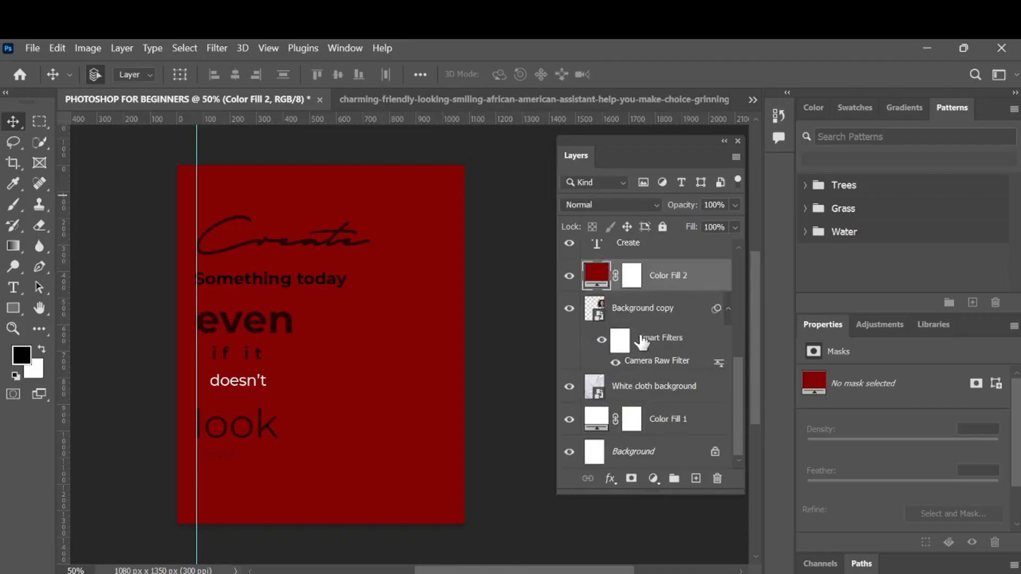
pyautogui.scroll(2, 648, 368)
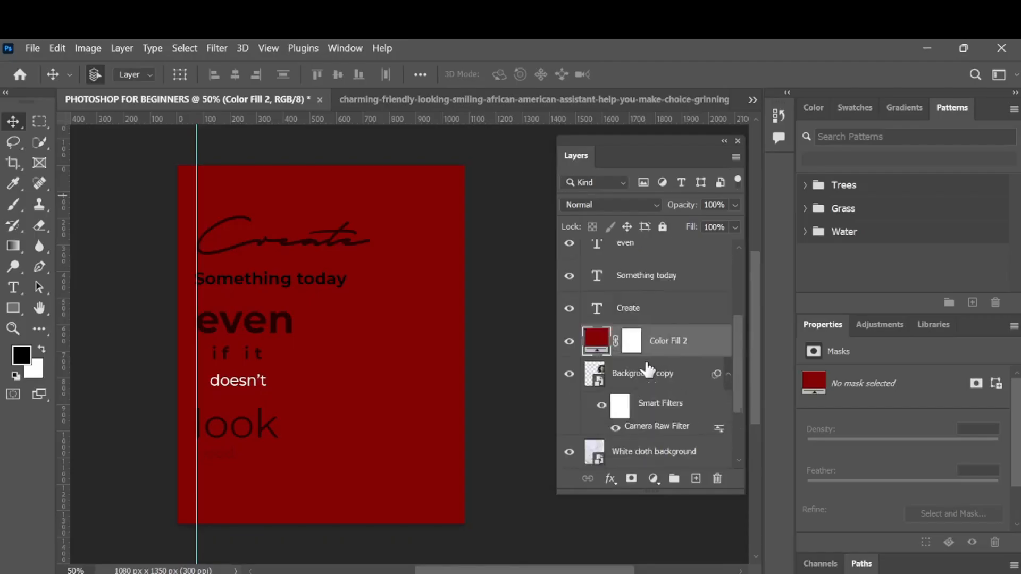
pyautogui.scroll(2, 648, 368)
pyautogui.scroll(3, 646, 311)
pyautogui.scroll(-6, 646, 311)
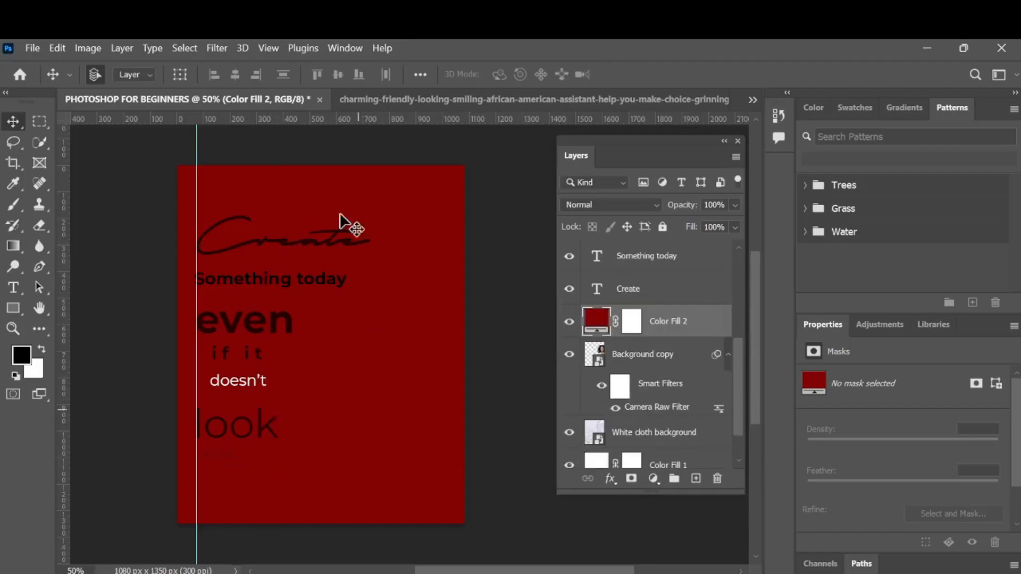
pyautogui.keyDown('alt'); pyautogui.click(620, 330); pyautogui.keyUp('alt')
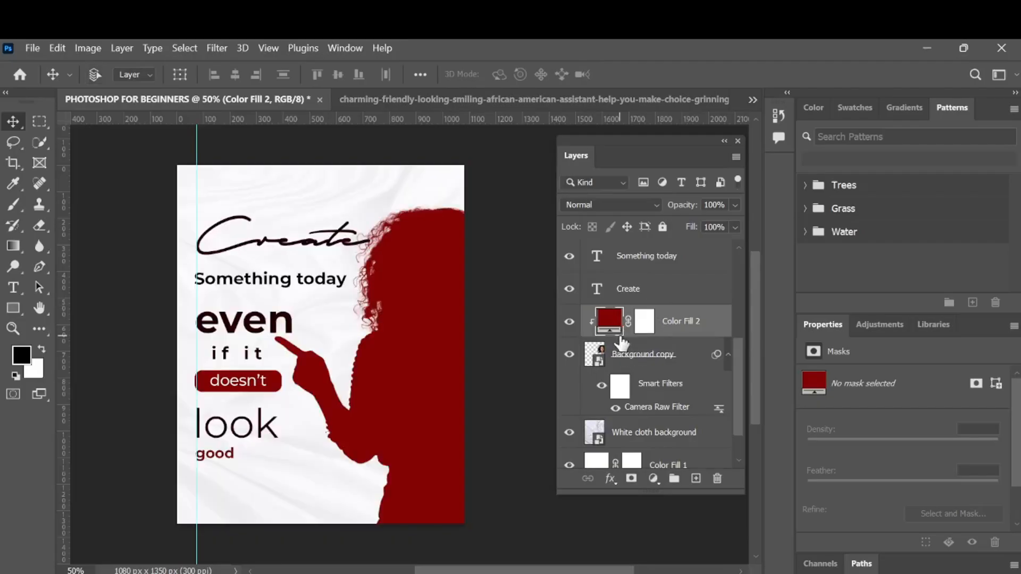
pyautogui.keyDown('alt'); pyautogui.click(620, 330); pyautogui.keyUp('alt')
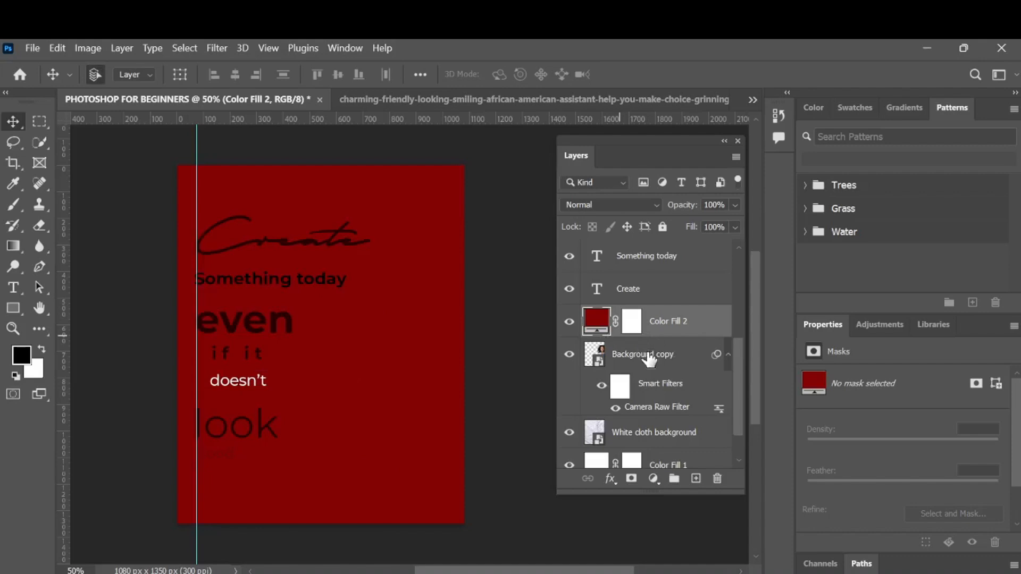
pyautogui.keyDown('alt'); pyautogui.click(617, 334); pyautogui.keyUp('alt')
pyautogui.keyDown('alt'); pyautogui.click(616, 339); pyautogui.keyUp('alt')
pyautogui.rightClick(685, 334)
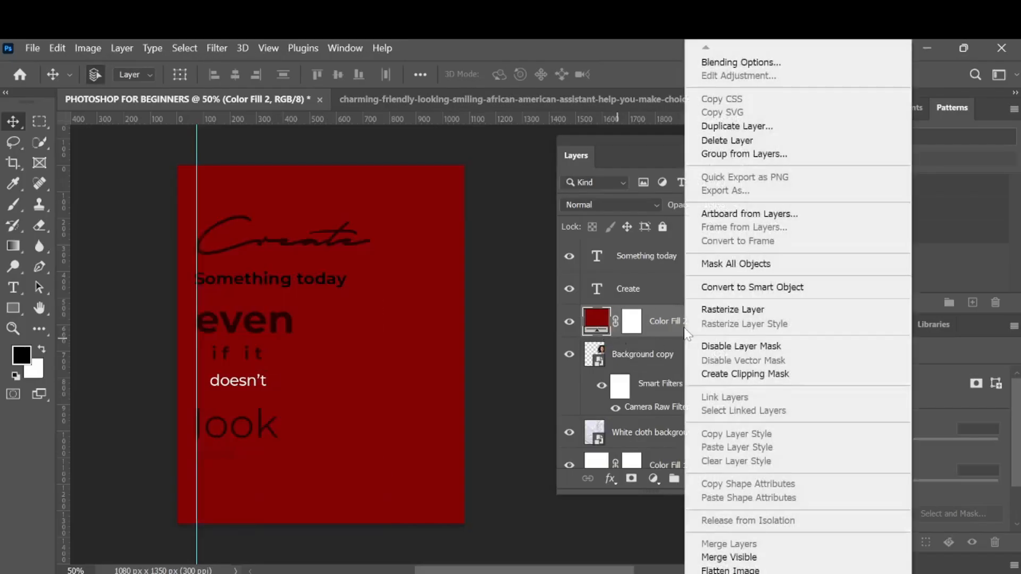
pyautogui.click(731, 374)
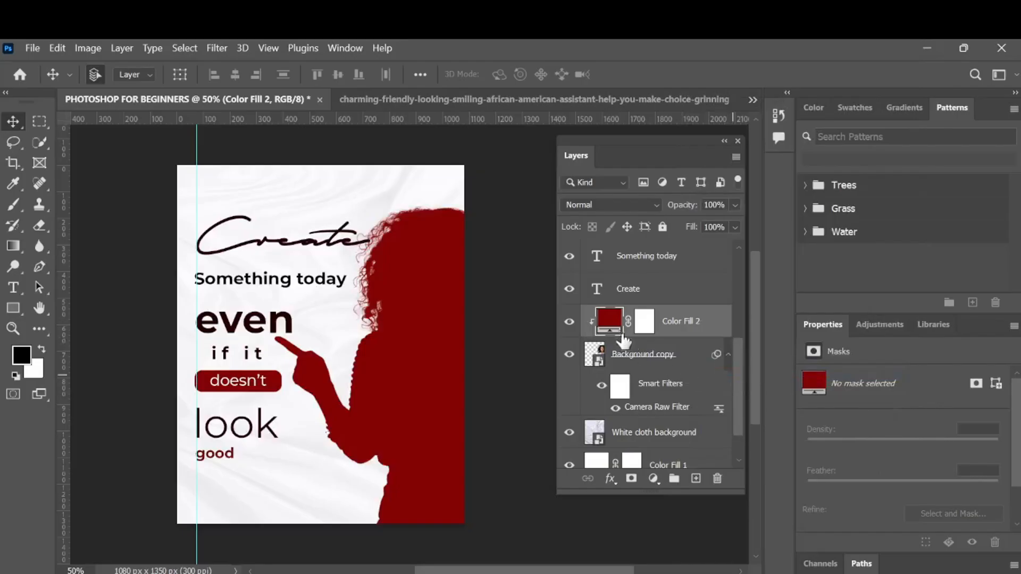
# - Set the clipped fill layer's blend mode to Lighten and its opacity to 68%
pyautogui.click(644, 202)
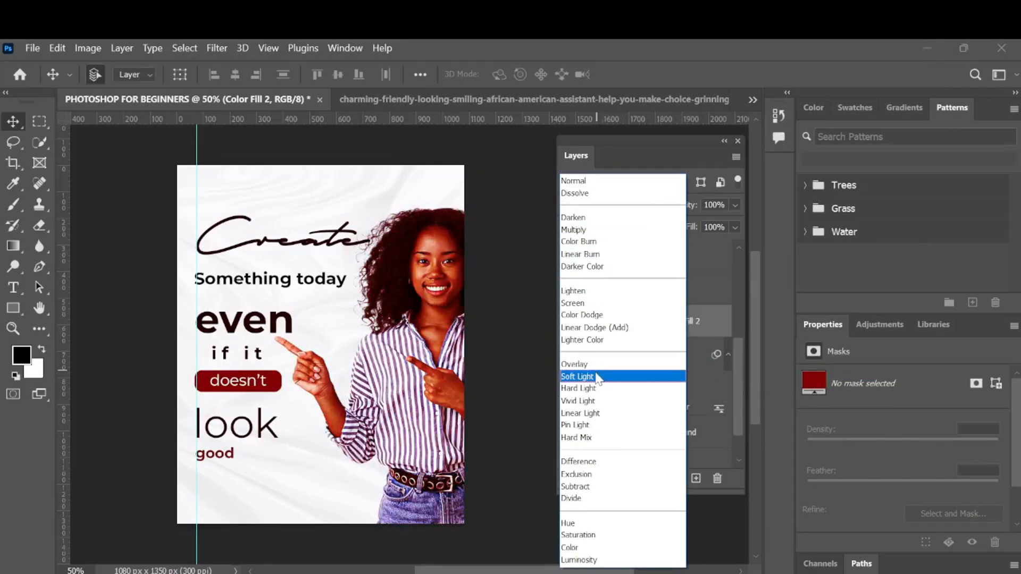
pyautogui.click(612, 292)
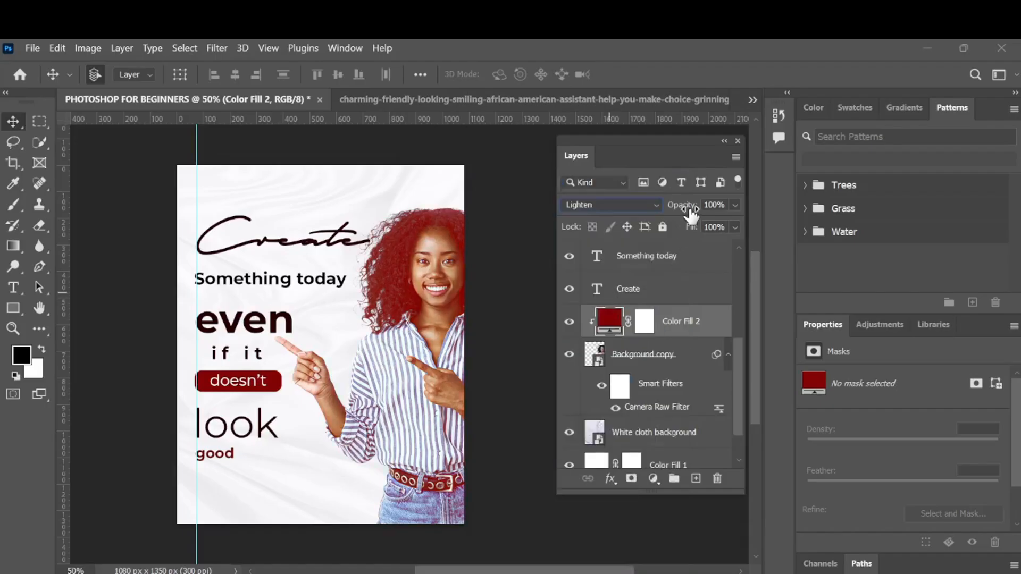
pyautogui.moveTo(690, 213); pyautogui.dragTo(773, 252)
pyautogui.moveTo(773, 253); pyautogui.dragTo(682, 296)
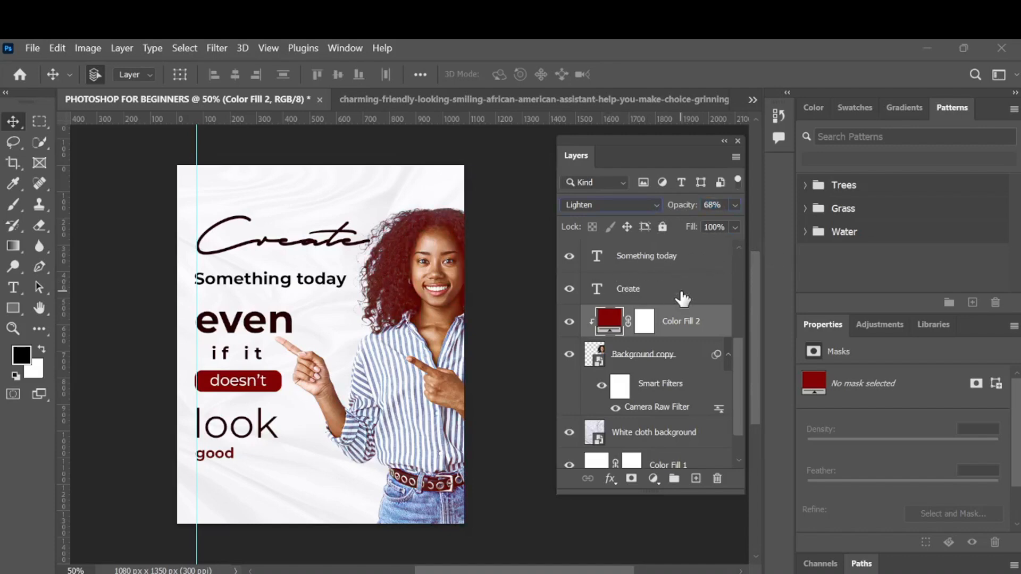
# - Set the foreground colour to the dark red 830303 sampled from the doesn't box
pyautogui.click(647, 207)
pyautogui.click(729, 351)
pyautogui.scroll(-1, 651, 435)
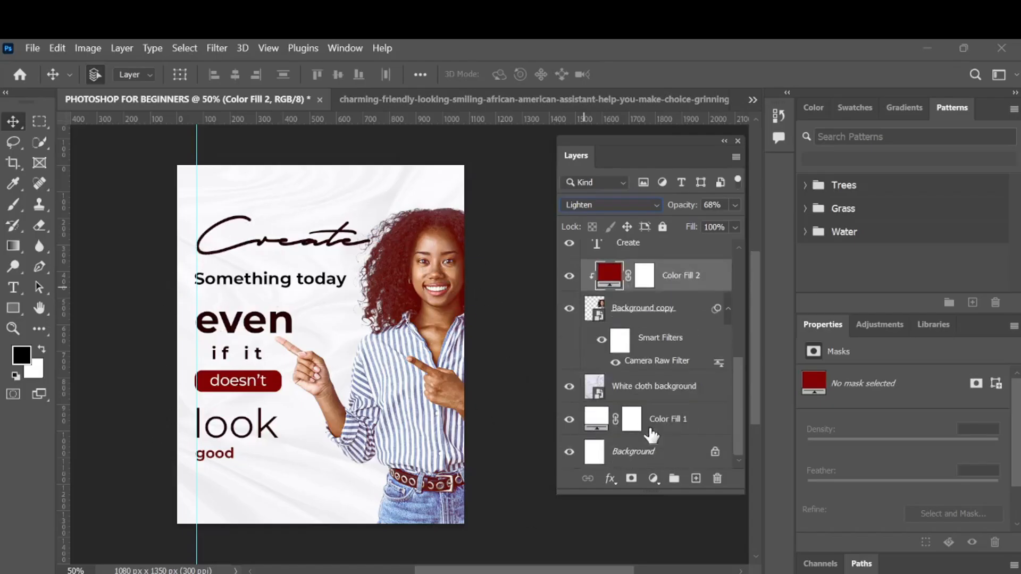
pyautogui.click(21, 355)
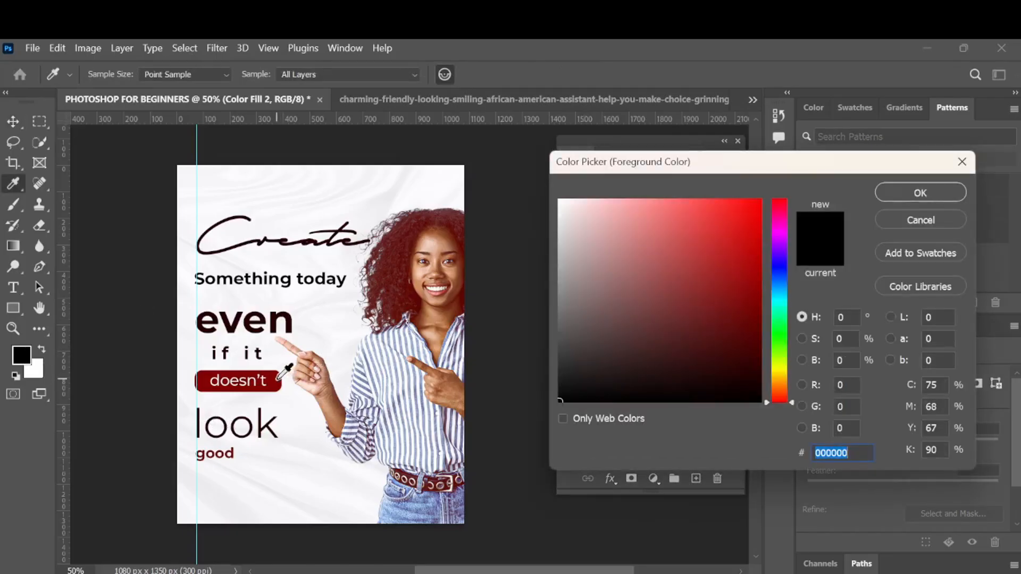
pyautogui.click(278, 378)
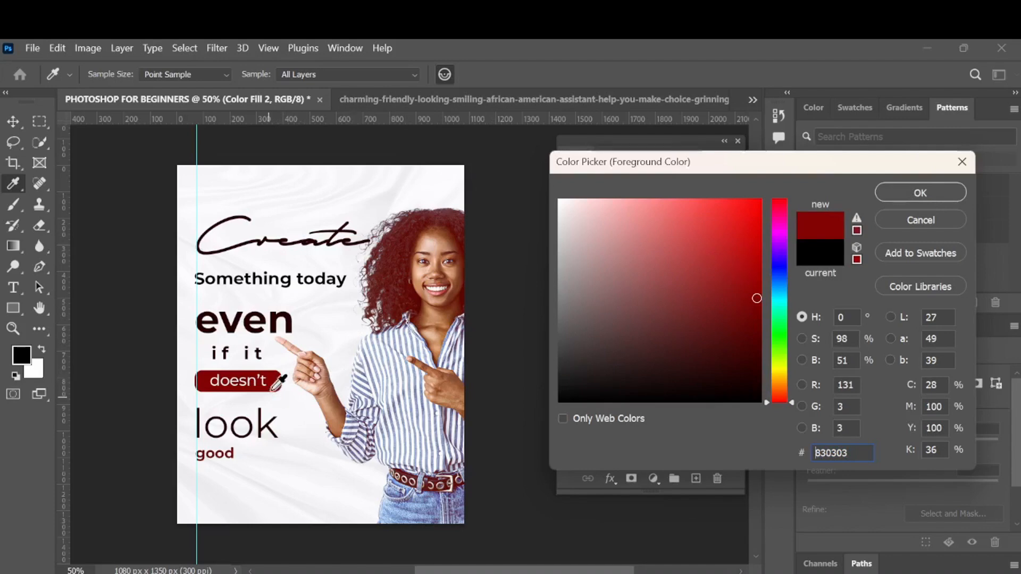
pyautogui.click(930, 201)
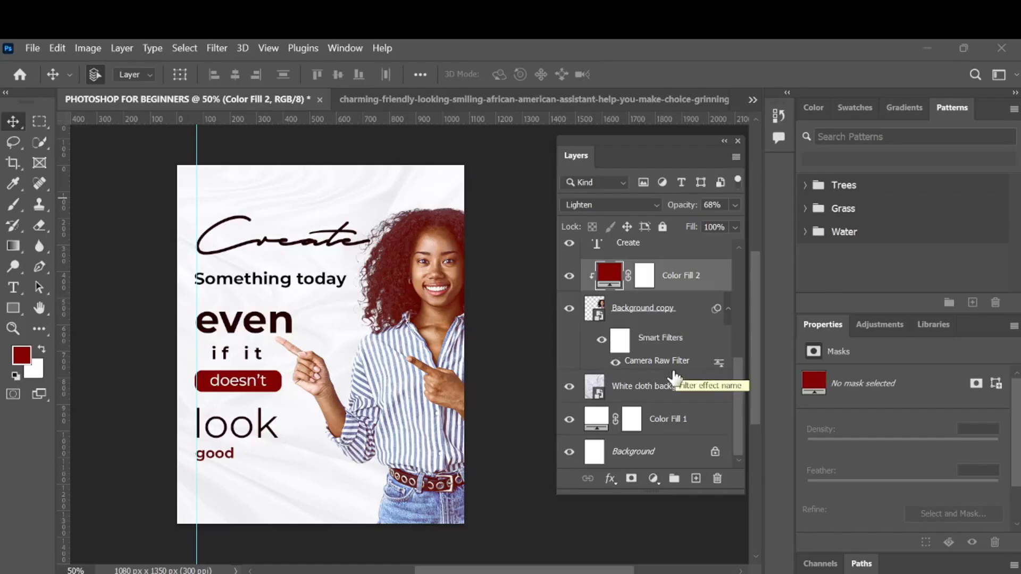
# - Add a new empty layer directly above the White cloth background layer
pyautogui.click(661, 398)
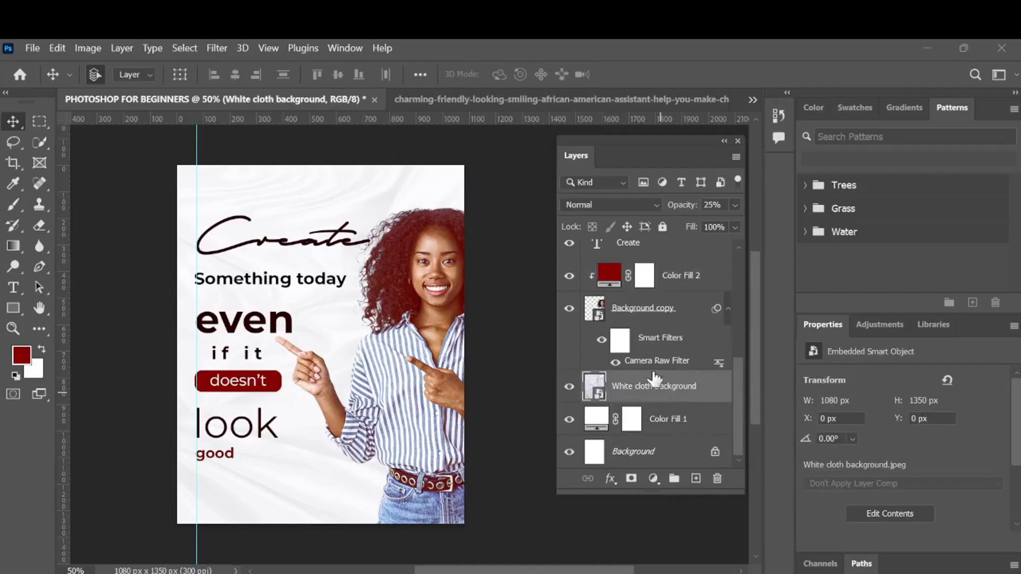
pyautogui.click(696, 480)
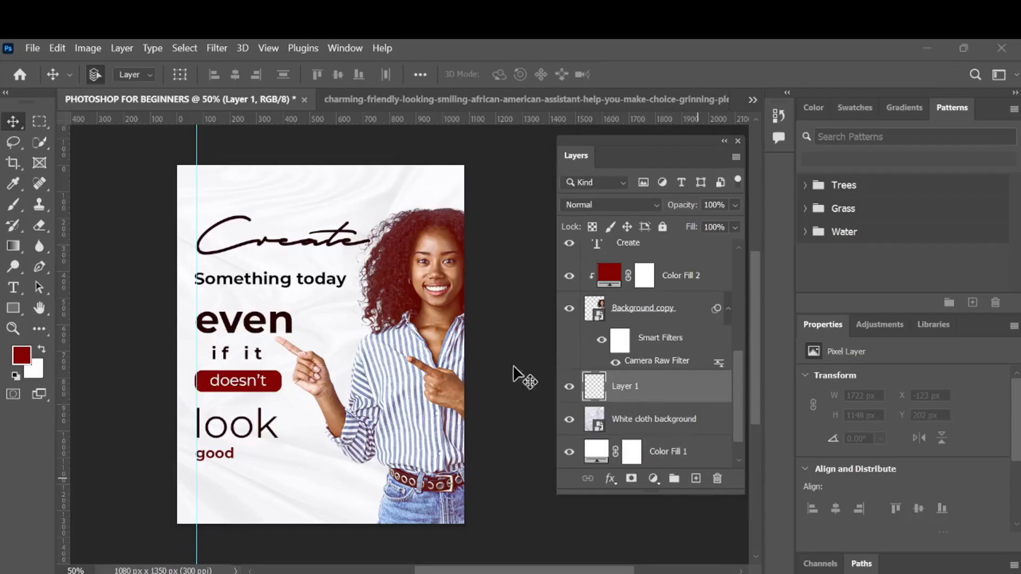
# - Paint a soft dark red glow across the poster's top edge on the new layer with a 700 px soft brush
pyautogui.click(15, 205)
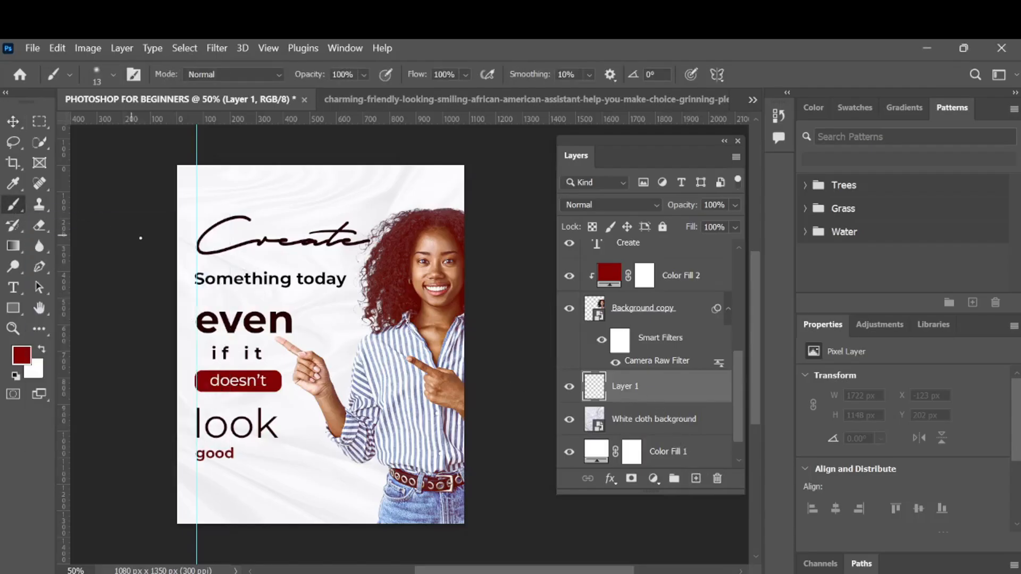
pyautogui.click(113, 75)
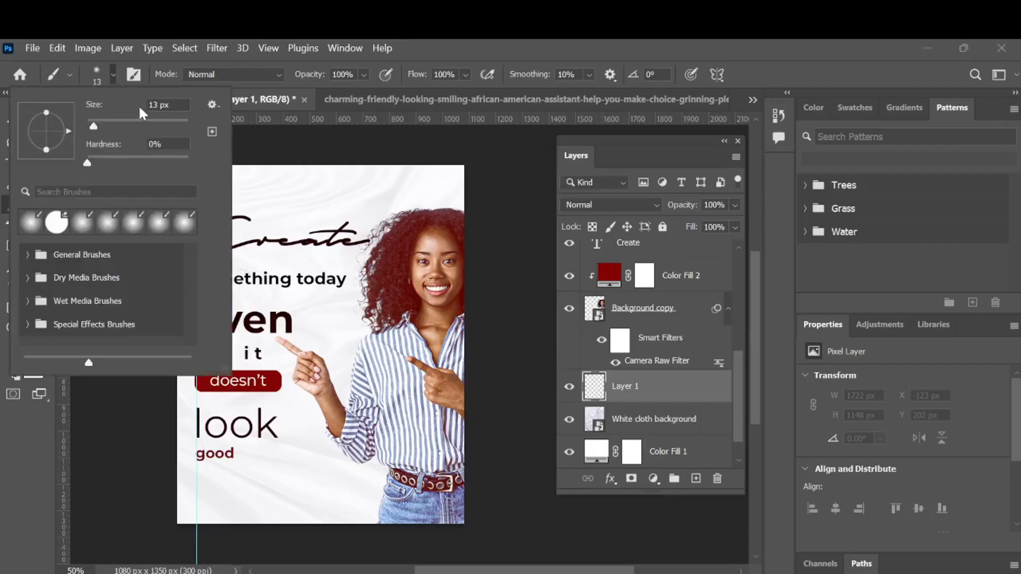
pyautogui.moveTo(114, 126); pyautogui.dragTo(159, 126)
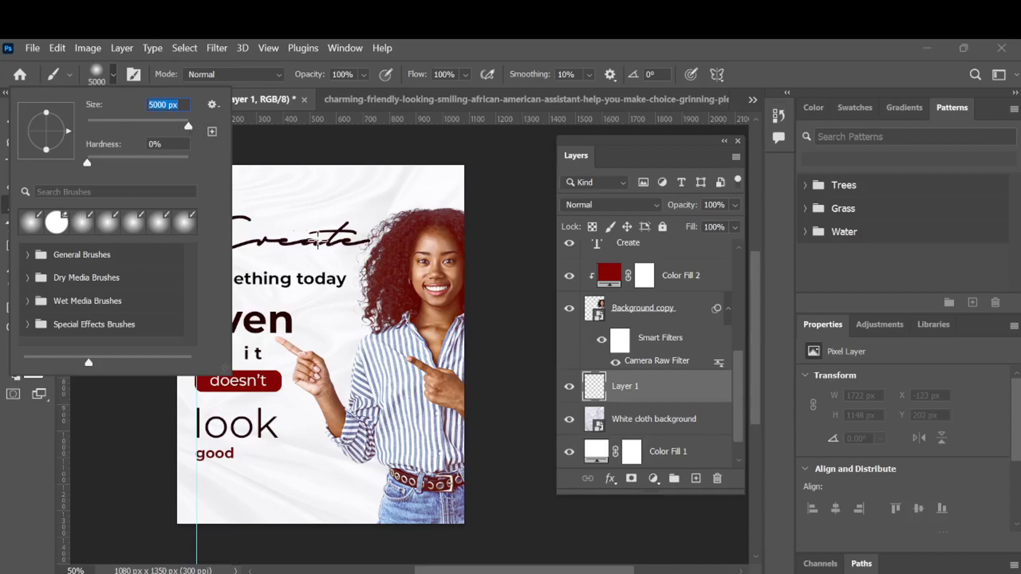
pyautogui.moveTo(173, 122); pyautogui.dragTo(165, 121)
pyautogui.moveTo(171, 126); pyautogui.dragTo(173, 127)
pyautogui.press('Return')
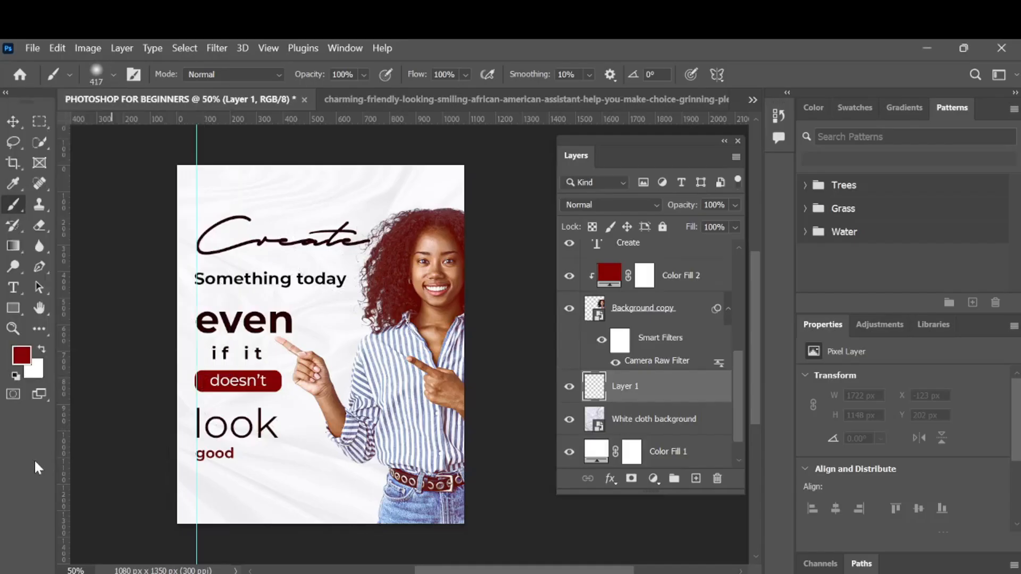
pyautogui.press(']')
pyautogui.press(']')
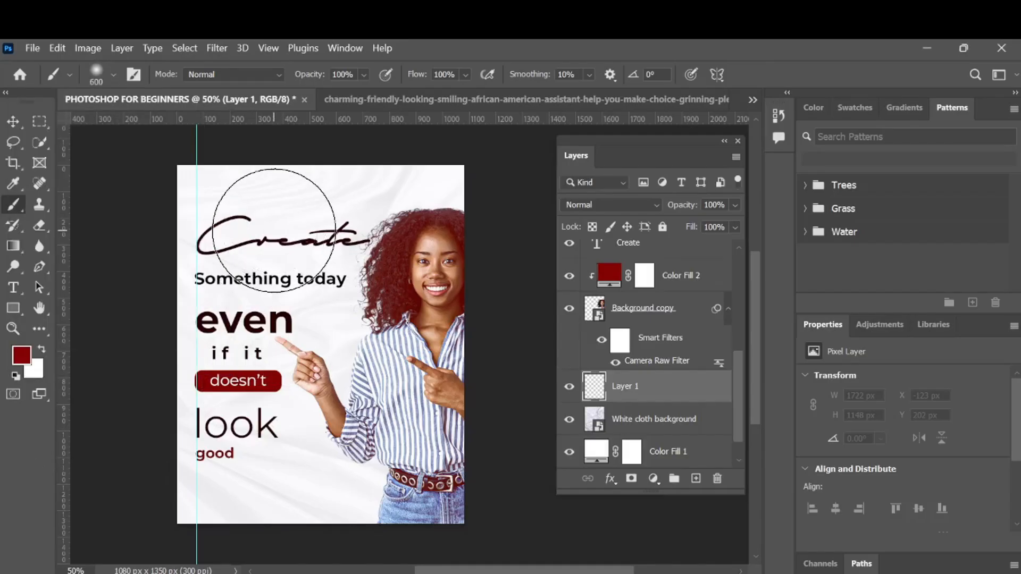
pyautogui.press(']')
pyautogui.scroll(5, 274, 230)
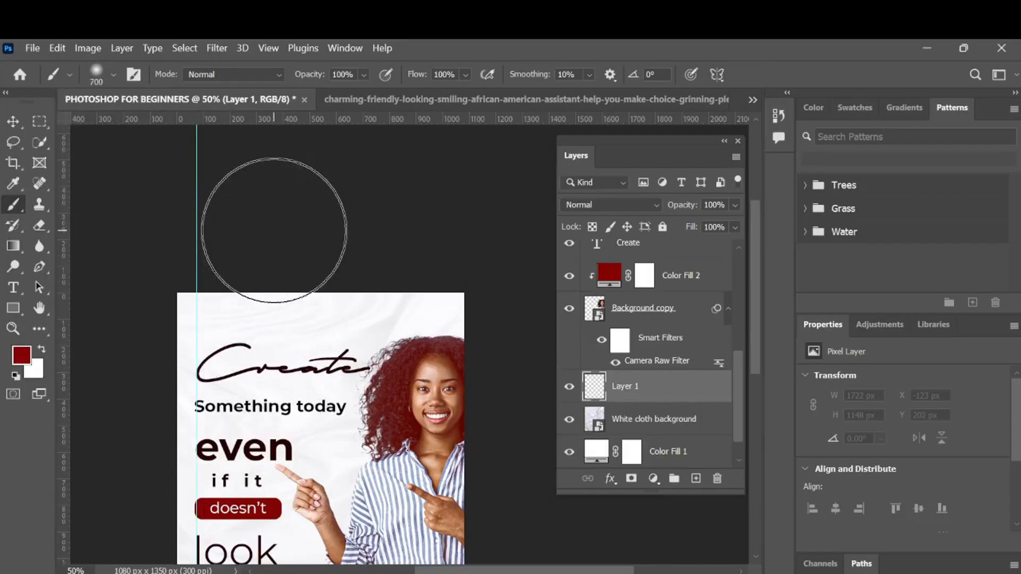
pyautogui.click(181, 237)
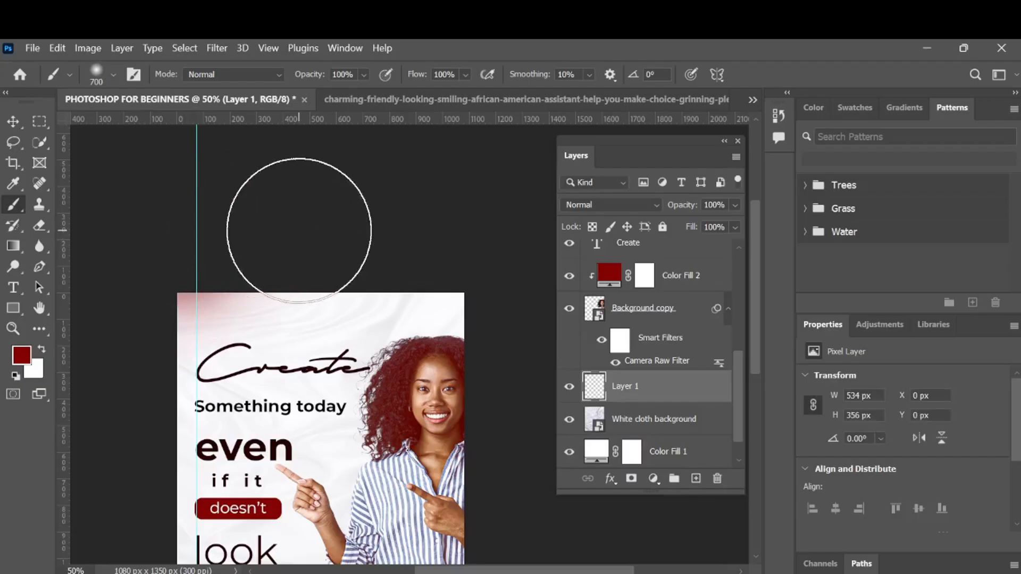
pyautogui.moveTo(282, 223)
pyautogui.mouseDown()
pyautogui.moveTo(446, 246)
pyautogui.moveTo(301, 222)
pyautogui.moveTo(414, 236)
pyautogui.mouseUp()
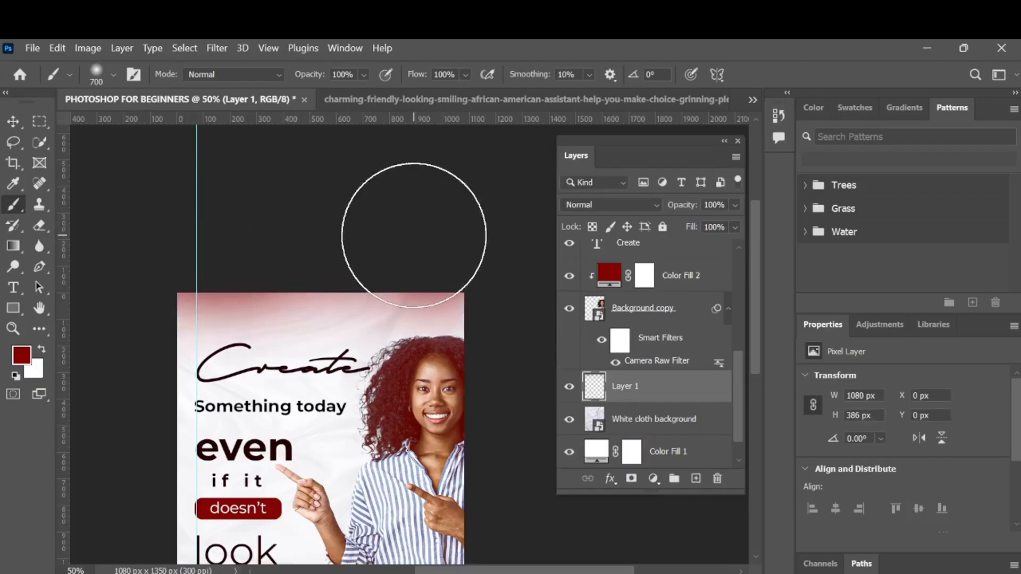
pyautogui.click(413, 235)
pyautogui.scroll(-5, 414, 235)
pyautogui.hscroll(4, 415, 234)
pyautogui.click(426, 217)
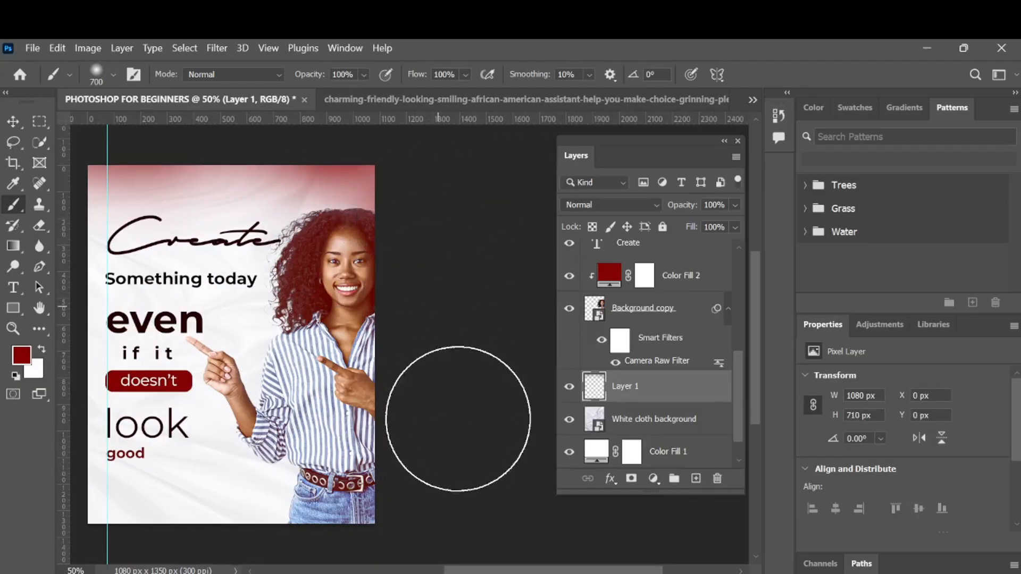
# - Paint a soft dark red glow along the poster's bottom edge with a 900 px soft brush
pyautogui.click(435, 490)
pyautogui.scroll(-5, 444, 525)
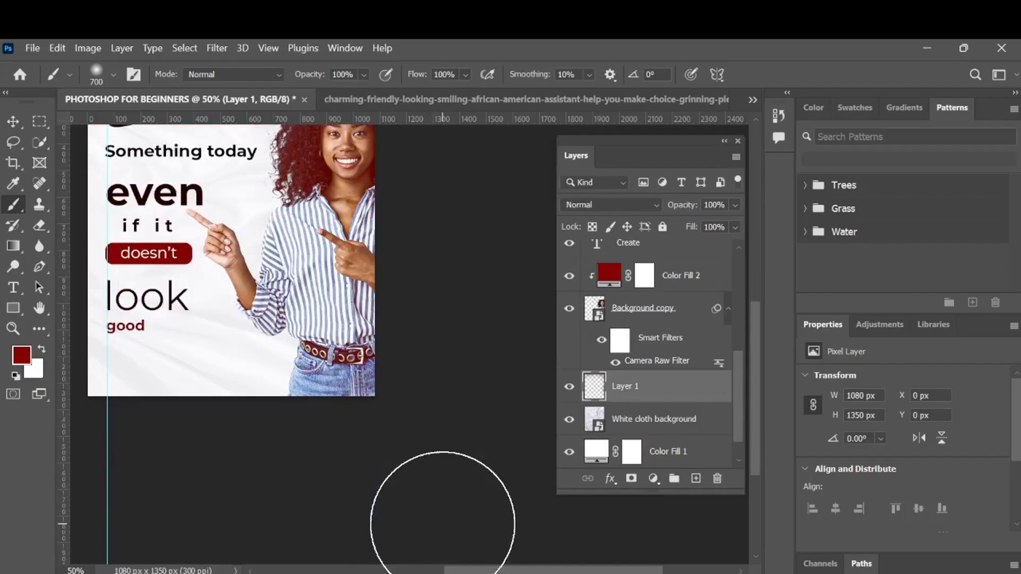
pyautogui.hscroll(-2, 443, 524)
pyautogui.press(']')
pyautogui.press(']')
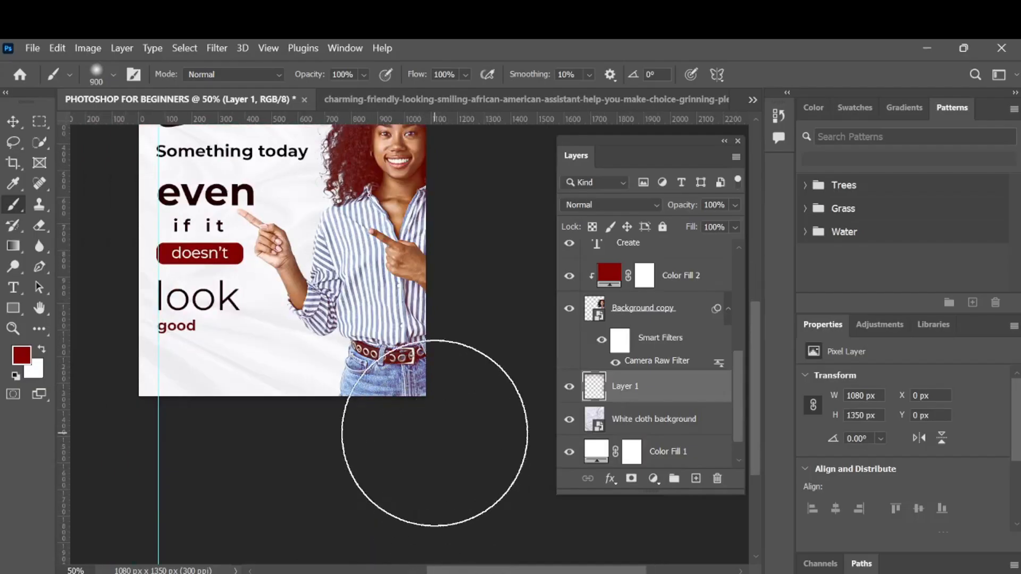
pyautogui.scroll(-2, 435, 433)
pyautogui.moveTo(435, 433); pyautogui.dragTo(133, 435)
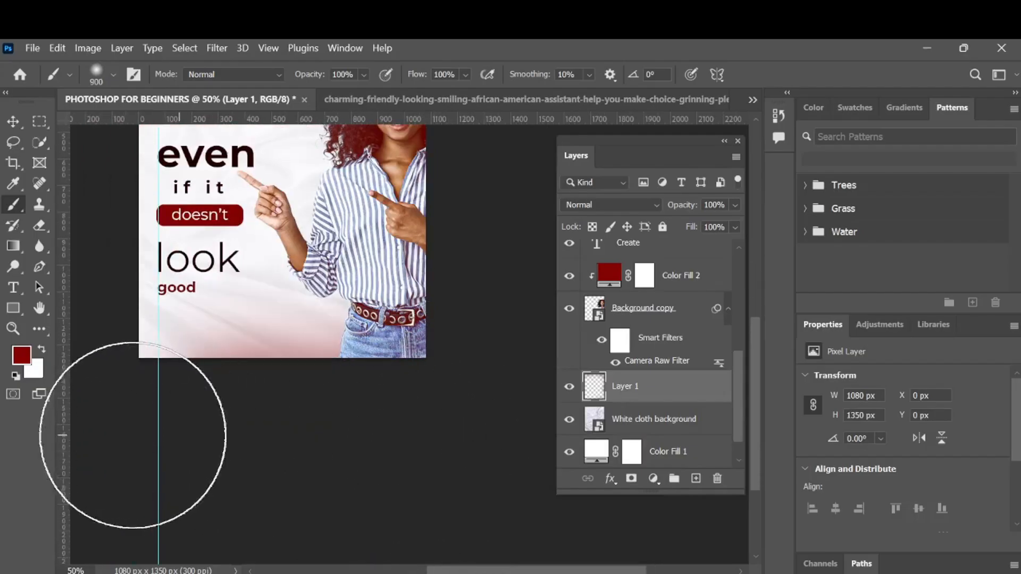
pyautogui.hscroll(-5, 279, 467)
pyautogui.scroll(3, 281, 472)
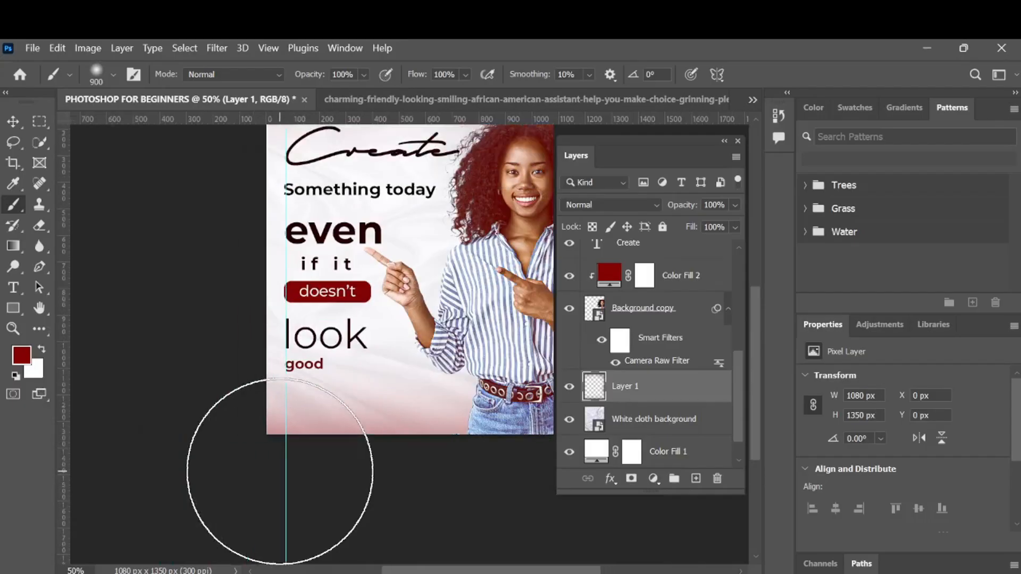
pyautogui.hscroll(-1, 159, 308)
pyautogui.scroll(6, 183, 196)
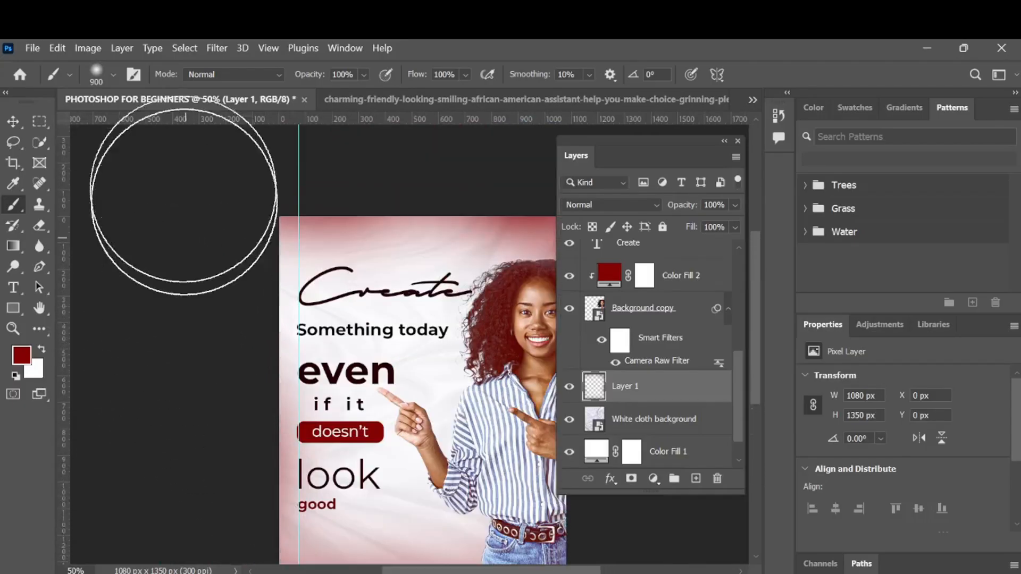
# - Paint a soft dark red glow along the poster's left edge and bottom-left corner with the 900 px brush
pyautogui.scroll(-5, 181, 240)
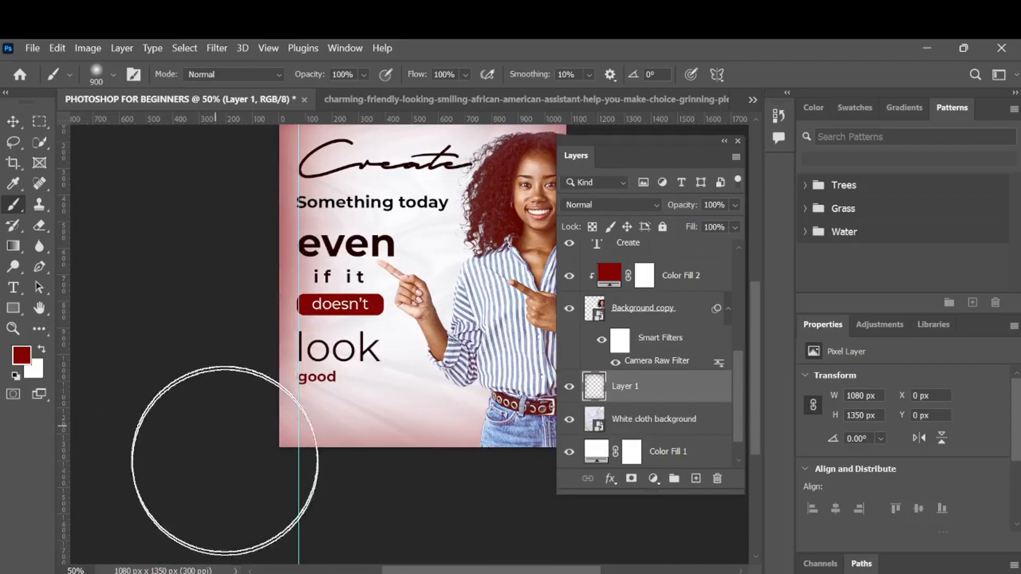
pyautogui.moveTo(225, 461)
pyautogui.mouseDown()
pyautogui.moveTo(276, 492)
pyautogui.moveTo(353, 499)
pyautogui.mouseUp()
pyautogui.hscroll(-5, 344, 494)
pyautogui.hscroll(7, 335, 502)
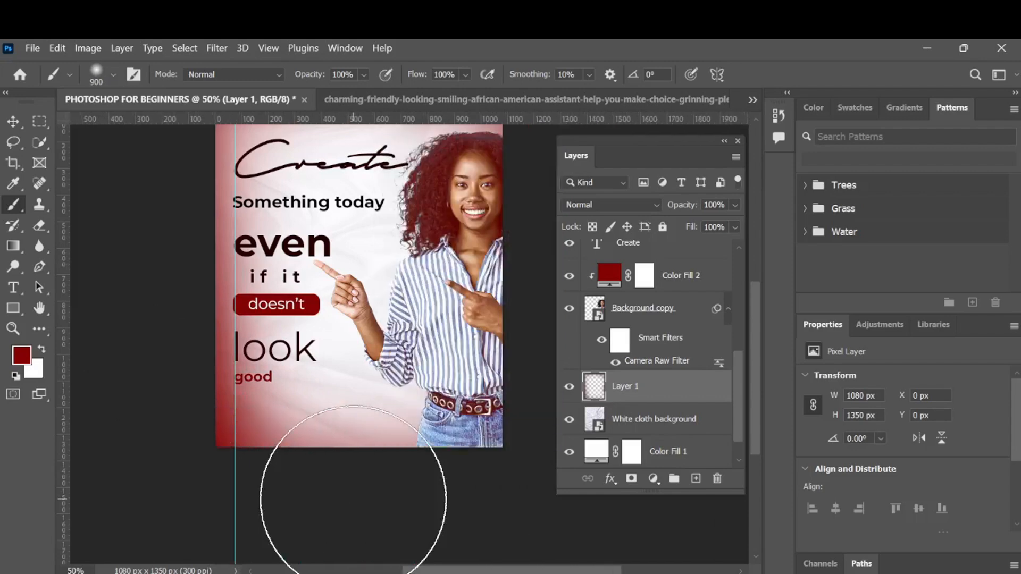
pyautogui.scroll(-4, 296, 506)
pyautogui.moveTo(248, 397)
pyautogui.mouseDown()
pyautogui.moveTo(342, 432)
pyautogui.moveTo(518, 437)
pyautogui.moveTo(252, 468)
pyautogui.mouseUp()
pyautogui.scroll(2, 251, 468)
pyautogui.scroll(-1, 251, 468)
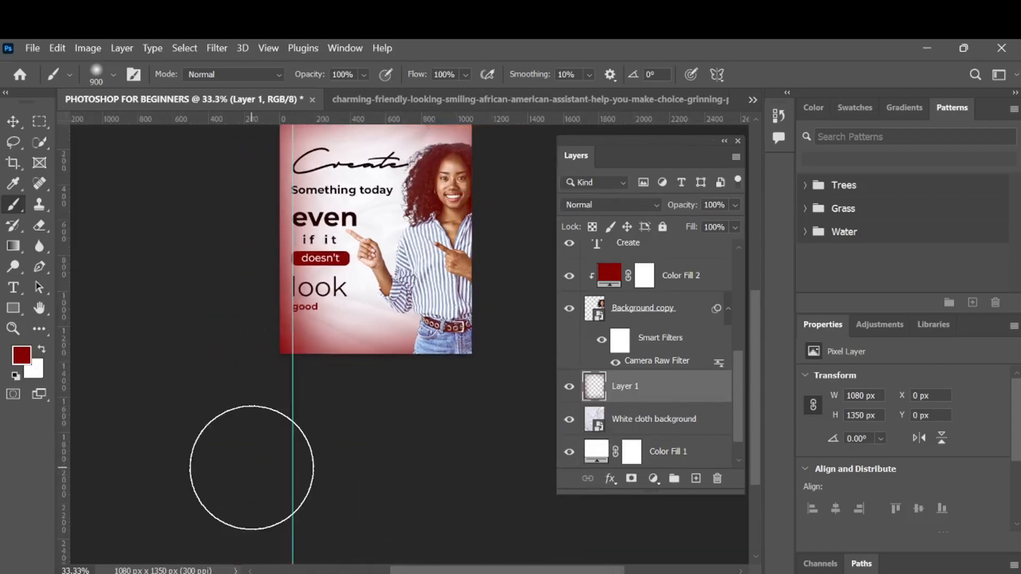
pyautogui.hscroll(3, 251, 468)
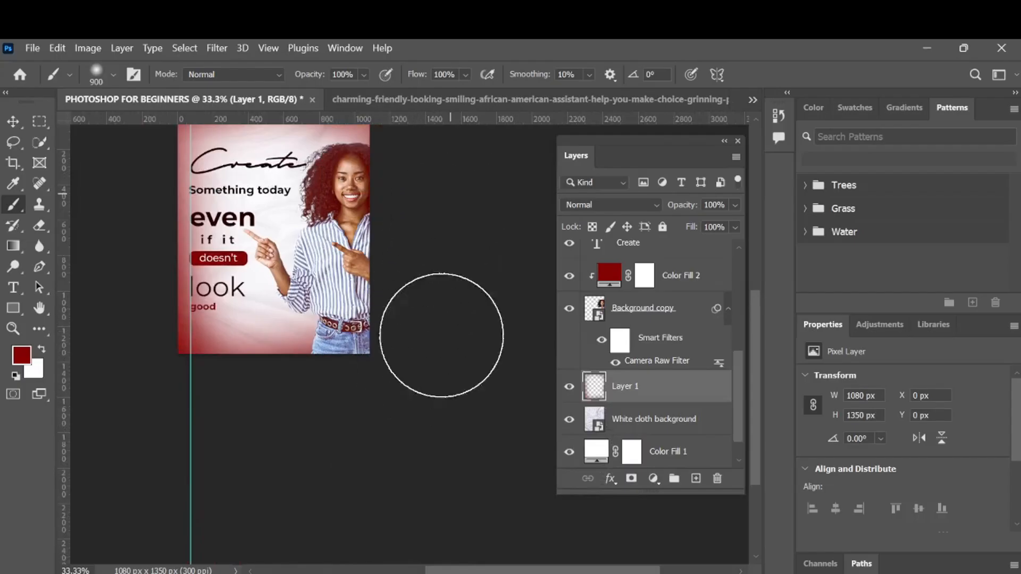
pyautogui.scroll(5, 433, 371)
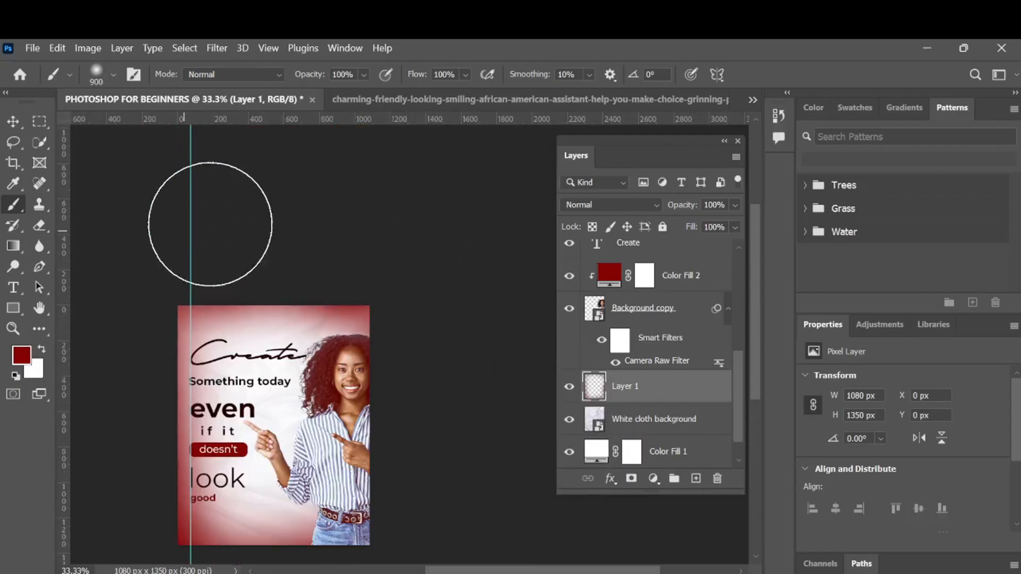
# - Reduce the glow layer's opacity to 29%
pyautogui.click(13, 121)
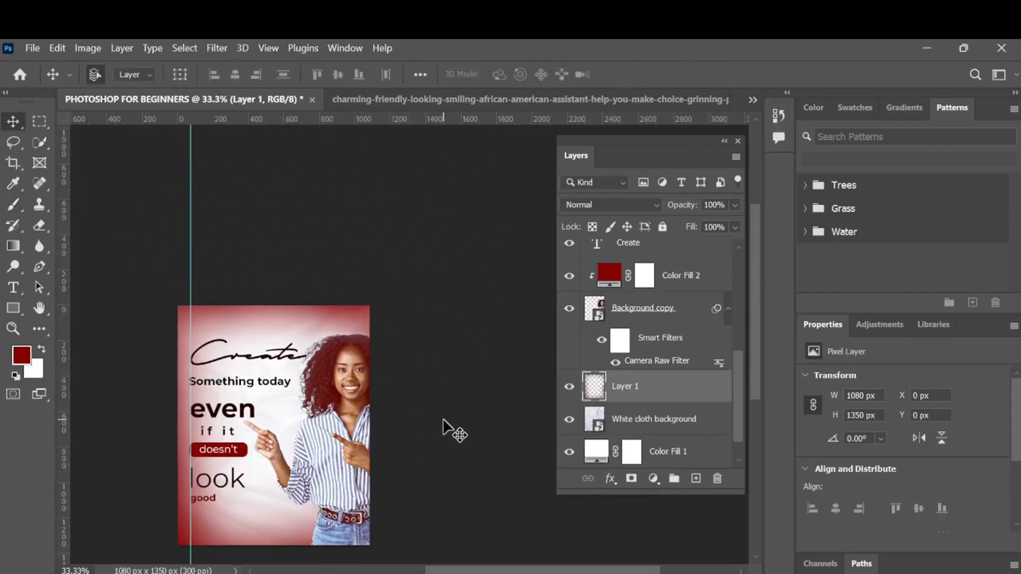
pyautogui.scroll(3, 443, 418)
pyautogui.scroll(-1, 442, 418)
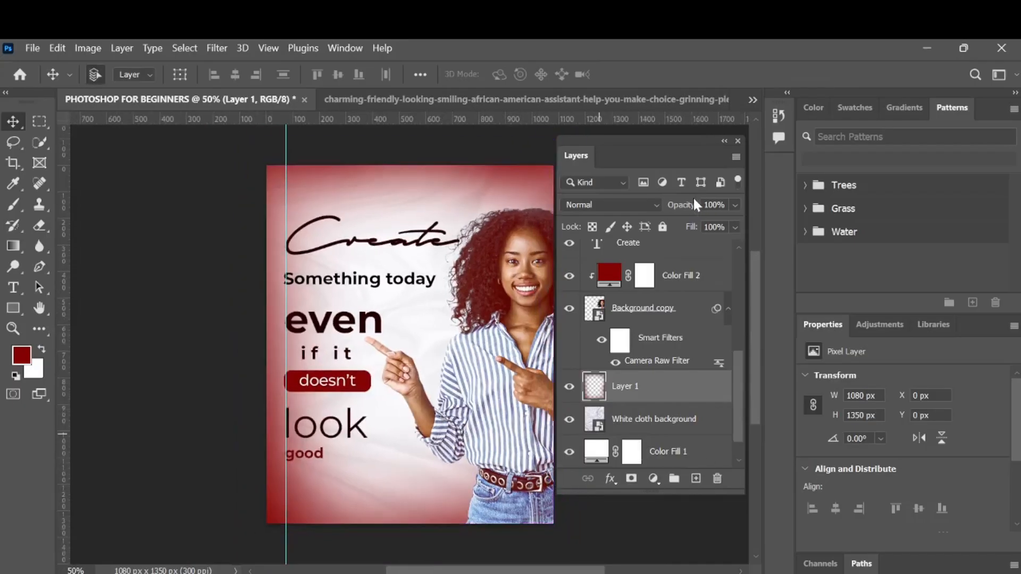
pyautogui.moveTo(694, 205); pyautogui.dragTo(642, 227)
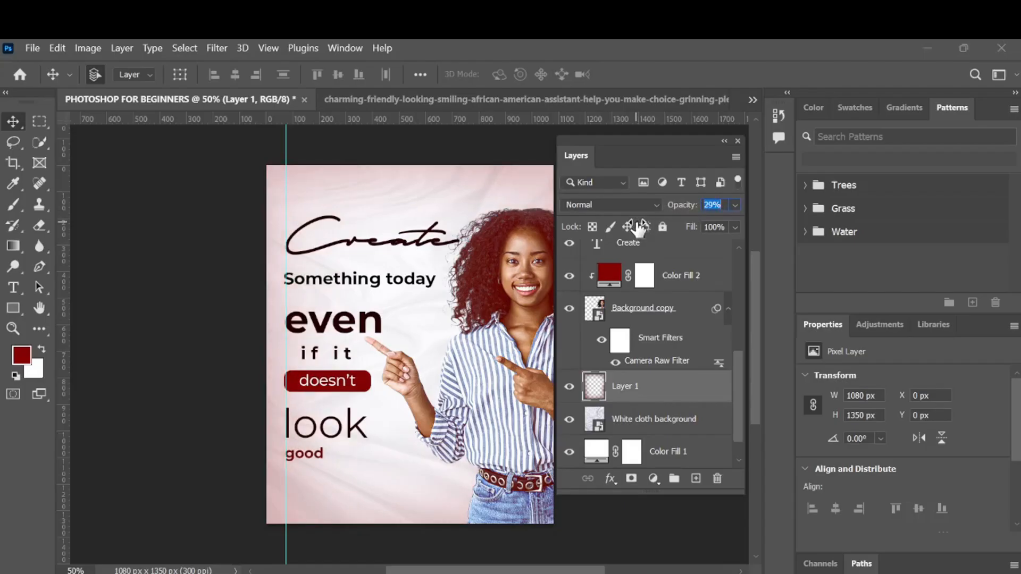
pyautogui.hscroll(2, 358, 313)
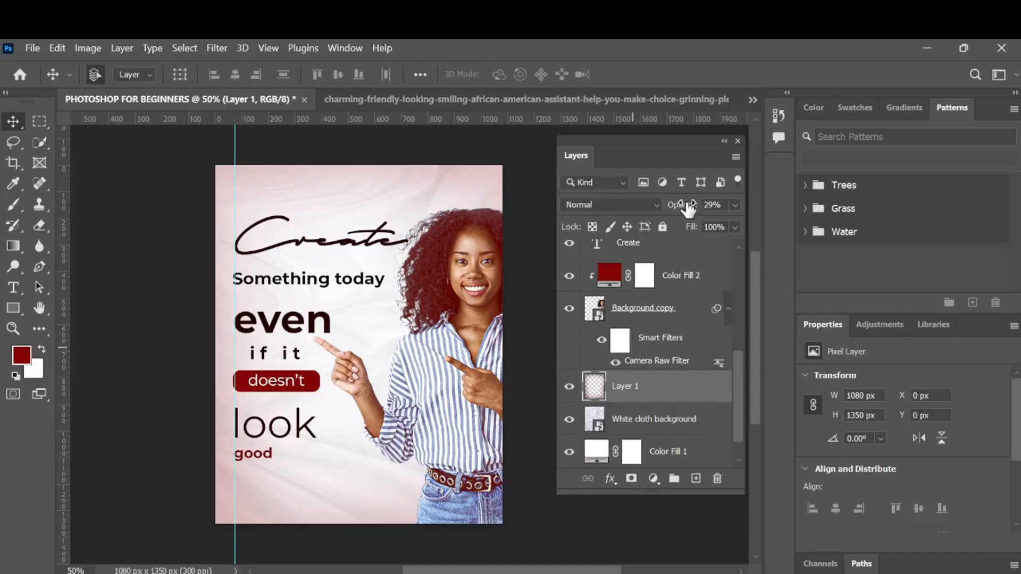
pyautogui.moveTo(689, 209); pyautogui.dragTo(689, 209)
# - Scale the portrait smart object up to about 116% with Free Transform
pyautogui.click(681, 275)
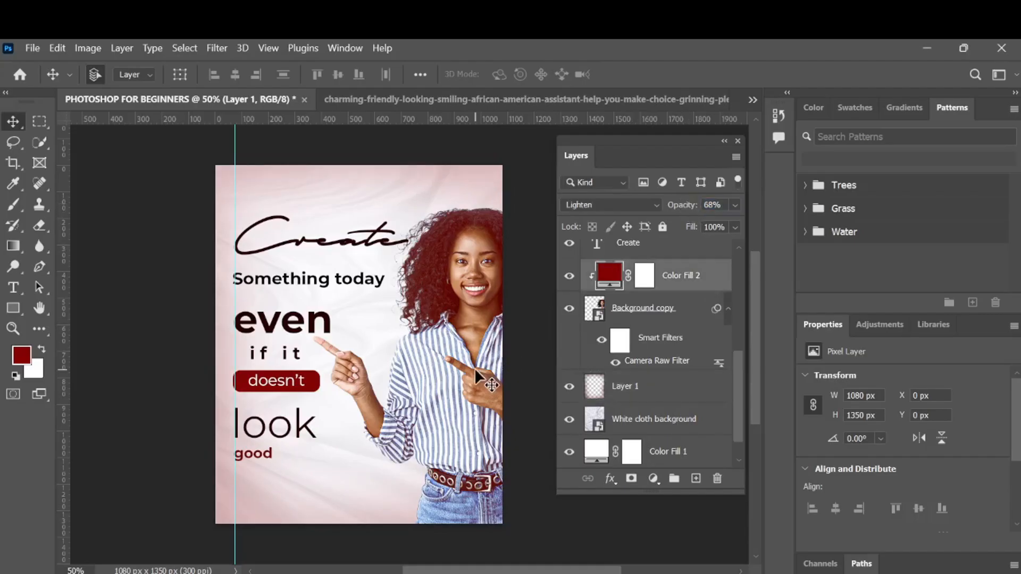
pyautogui.click(691, 334)
pyautogui.hotkey('ctrl', 't')
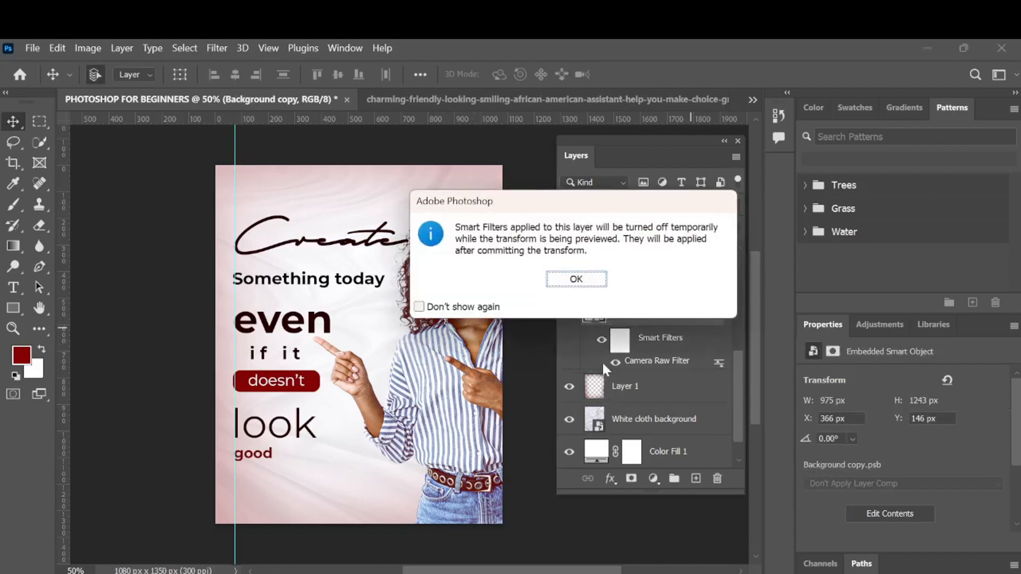
pyautogui.click(569, 279)
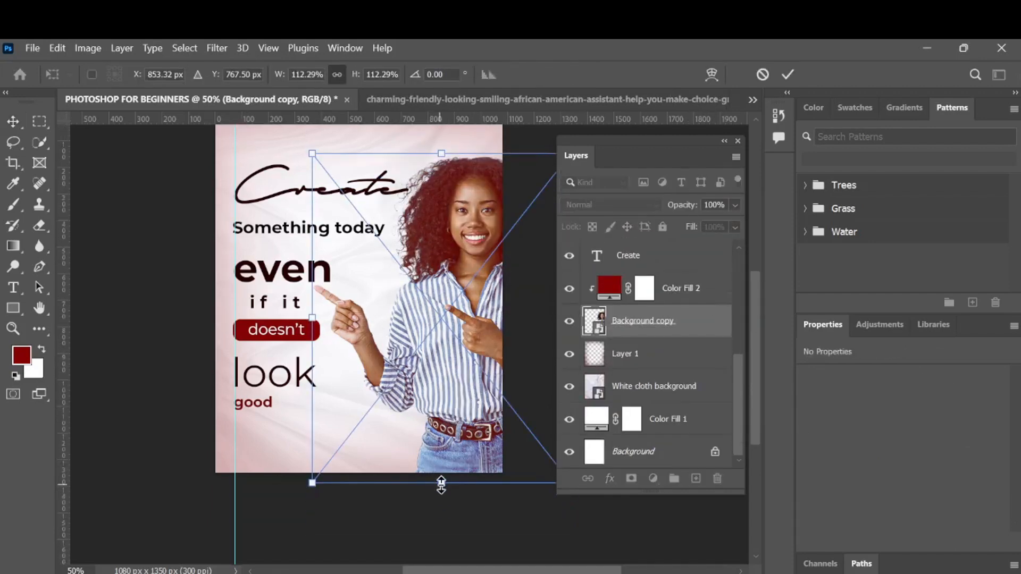
pyautogui.moveTo(441, 488); pyautogui.dragTo(441, 496)
pyautogui.click(788, 74)
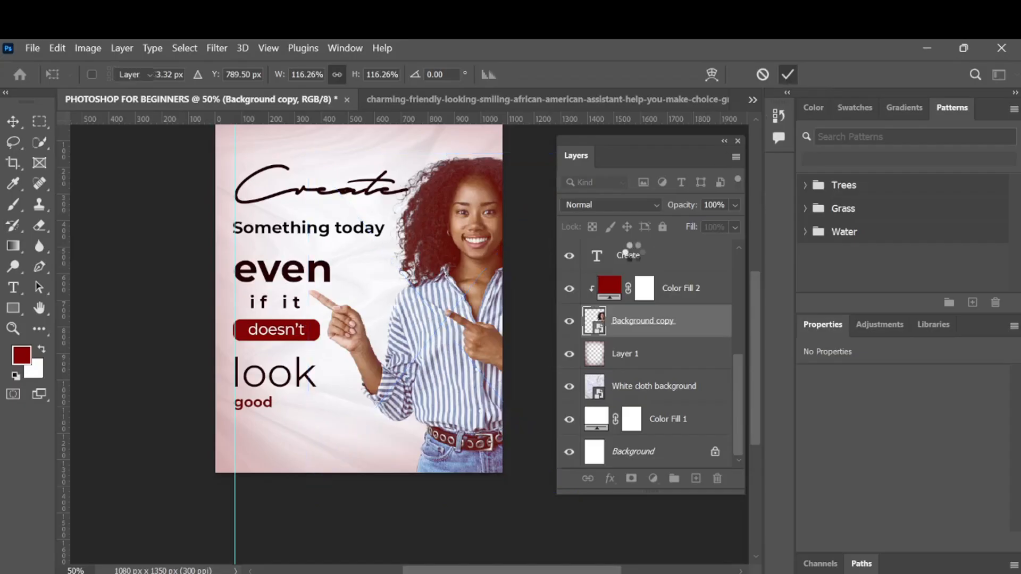
# - Nudge the portrait a few pixels left and up into position
pyautogui.scroll(1, 429, 303)
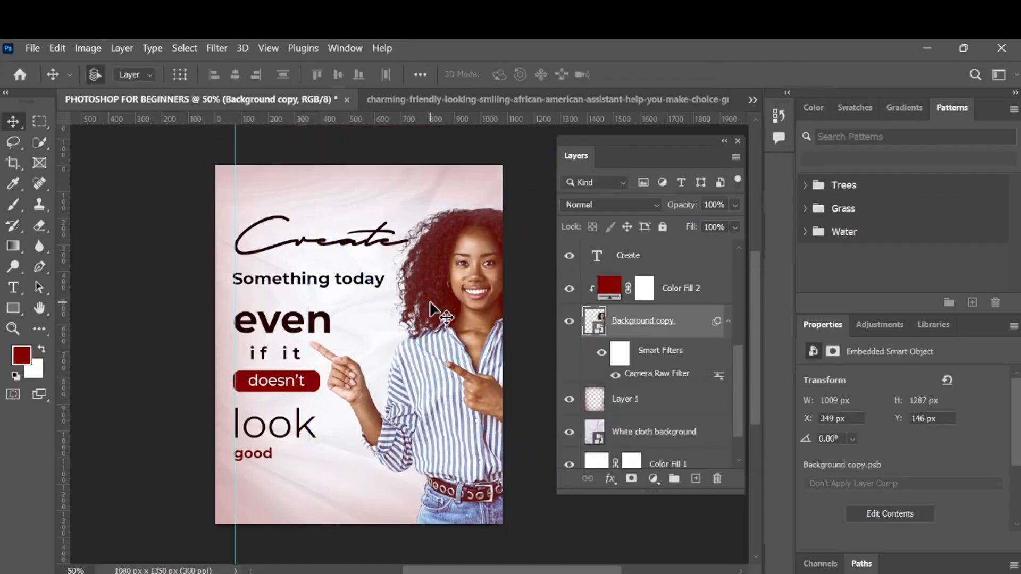
pyautogui.press('Left')
pyautogui.press('Left')
pyautogui.press('Left')
pyautogui.press('Left')
pyautogui.press('Left')
pyautogui.press('Left')
pyautogui.press('Left')
pyautogui.press('Left')
pyautogui.press('Left')
pyautogui.press('Left')
pyautogui.press('Left')
pyautogui.press('Left')
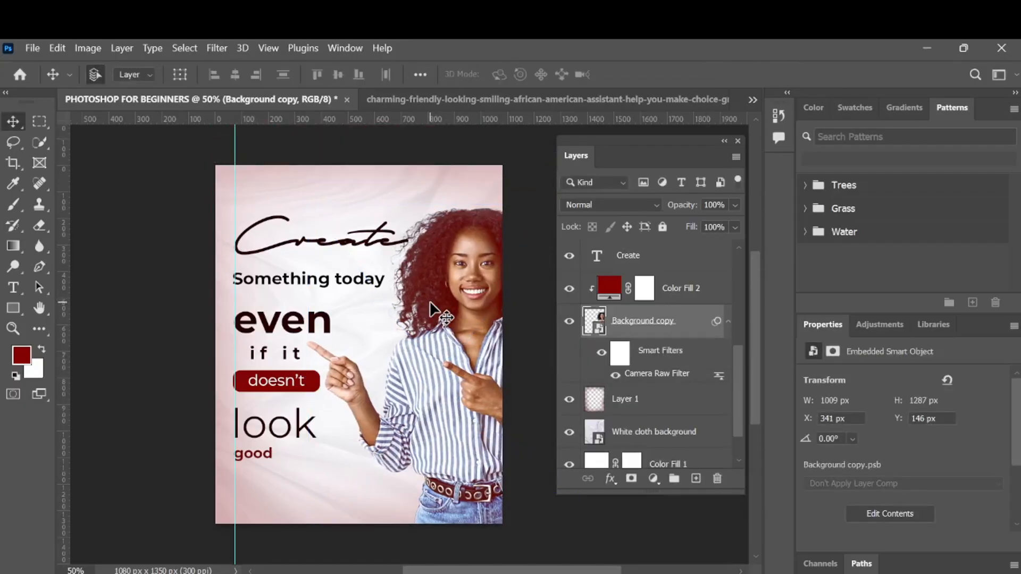
pyautogui.press('Up')
pyautogui.press('Up')
pyautogui.press('Right')
pyautogui.press('Right')
pyautogui.press('Right')
pyautogui.press('Right')
pyautogui.press('Right')
pyautogui.press('Right')
pyautogui.press('Right')
pyautogui.press('Right')
pyautogui.press('Right')
pyautogui.press('Right')
pyautogui.press('Right')
pyautogui.press('Right')
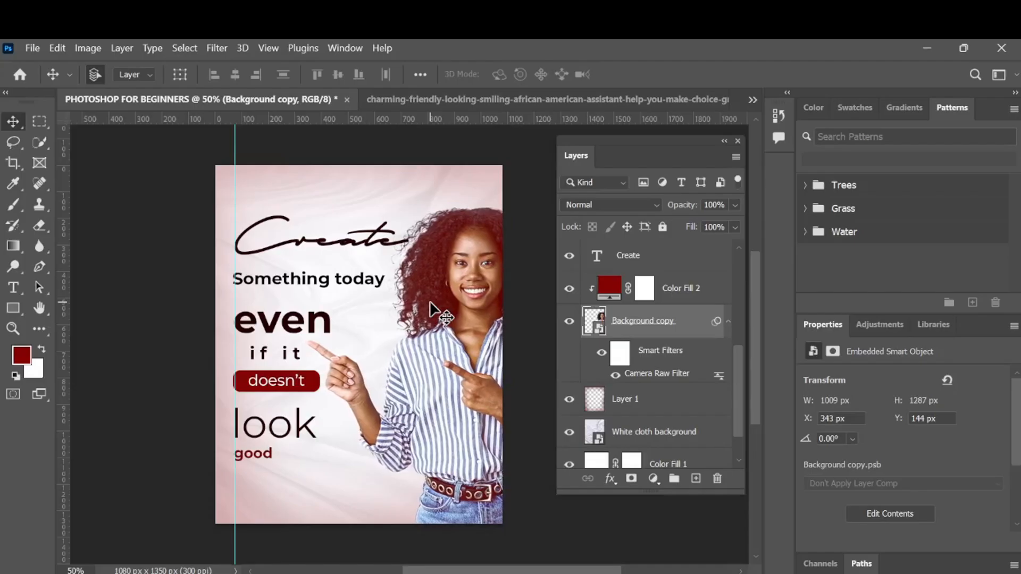
pyautogui.press('Up')
pyautogui.press('Up')
pyautogui.press('Up')
pyautogui.press('Up')
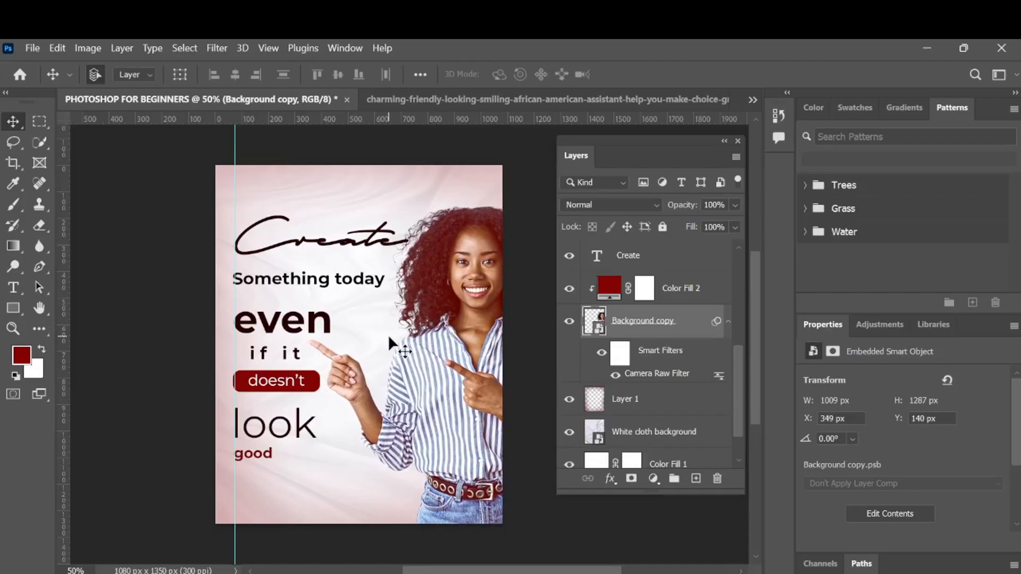
pyautogui.scroll(-2, 388, 334)
pyautogui.hscroll(2, 388, 334)
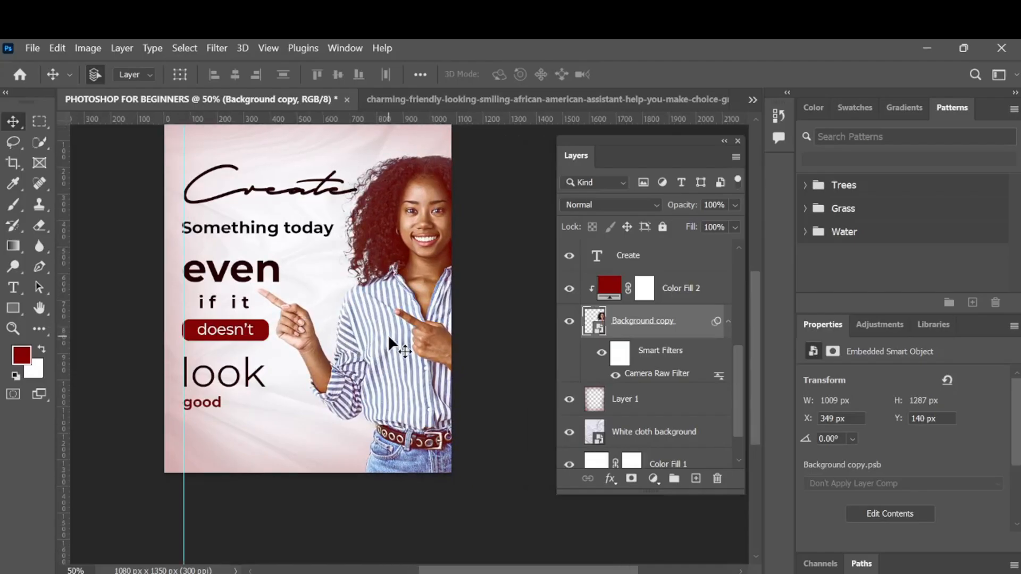
pyautogui.scroll(2, 390, 339)
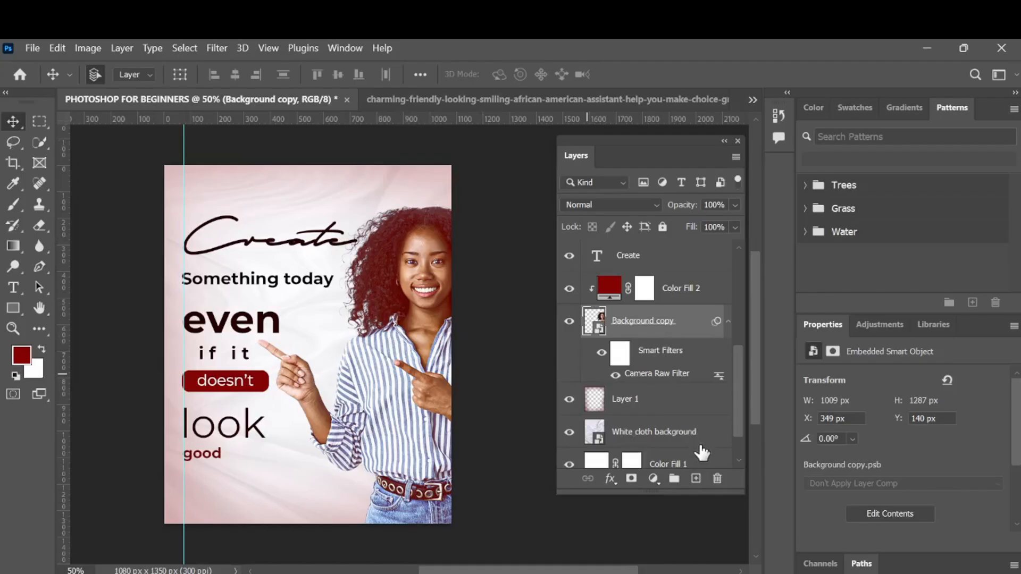
# - Reduce the glow layer's opacity further to 18%
pyautogui.click(681, 416)
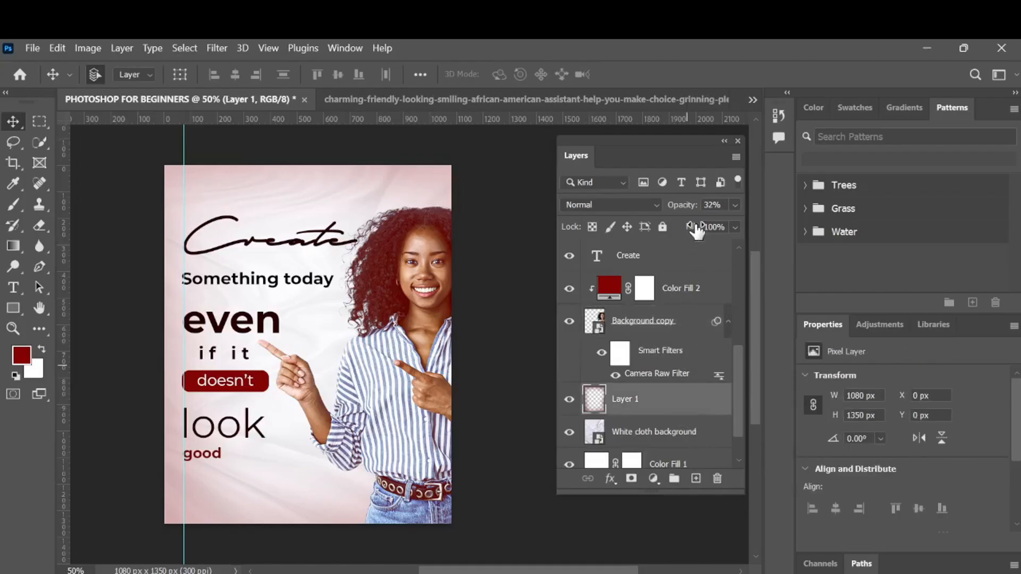
pyautogui.moveTo(687, 212); pyautogui.dragTo(678, 214)
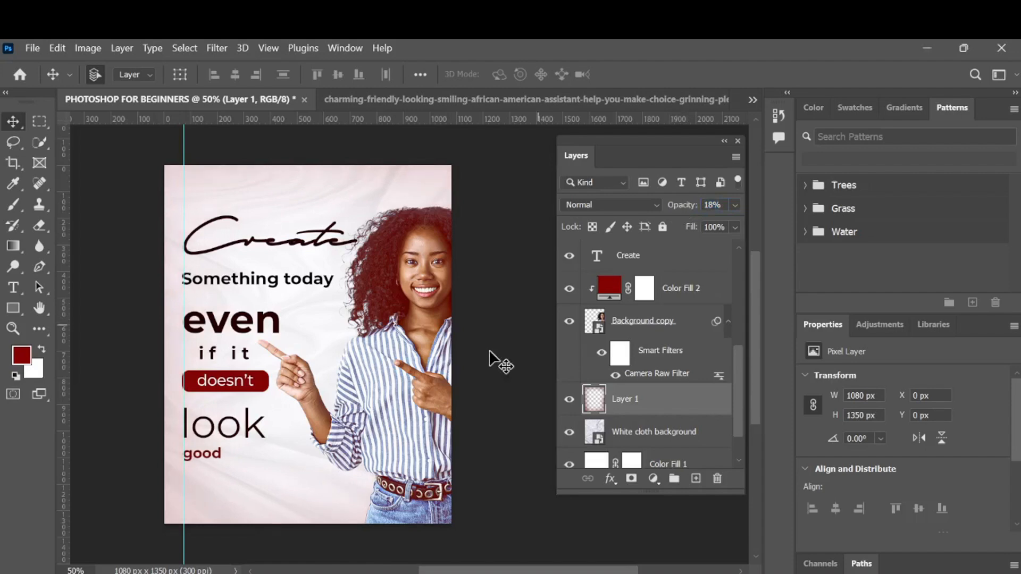
pyautogui.click(691, 290)
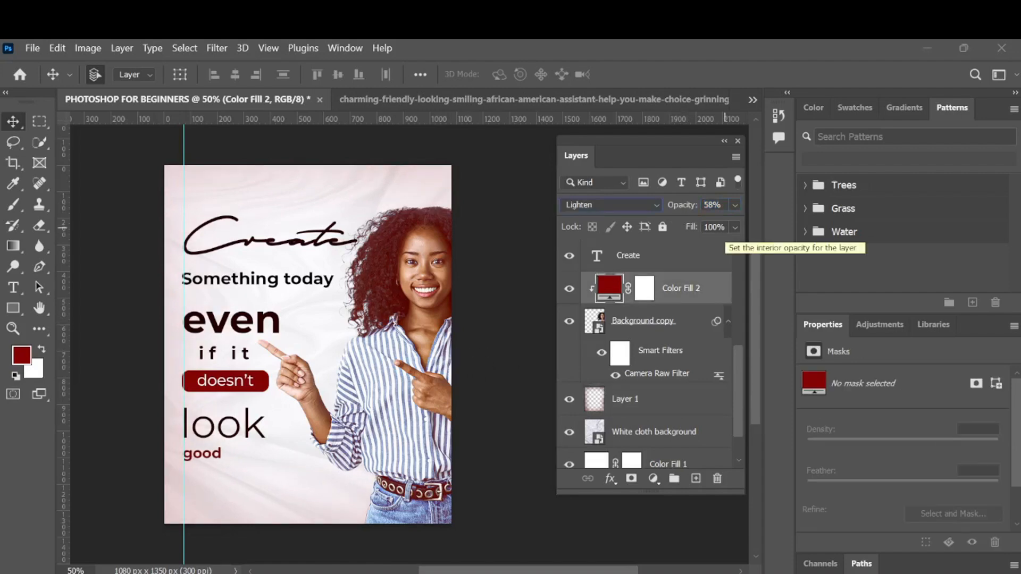
# - Add a dark-red Montserrat Bold text line with the designer's @ social handle at the poster's top-left corner
pyautogui.click(13, 288)
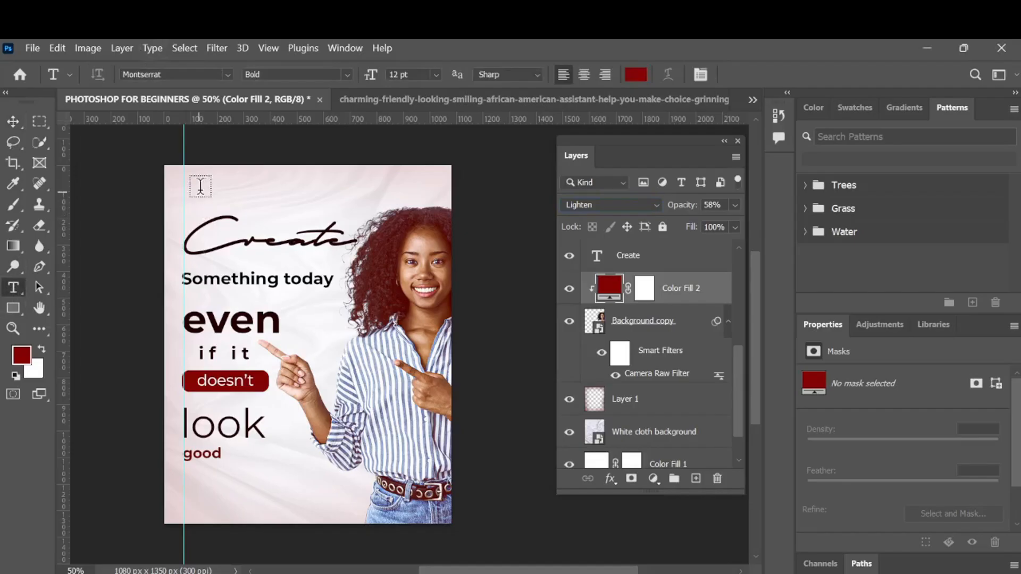
pyautogui.scroll(5, 646, 308)
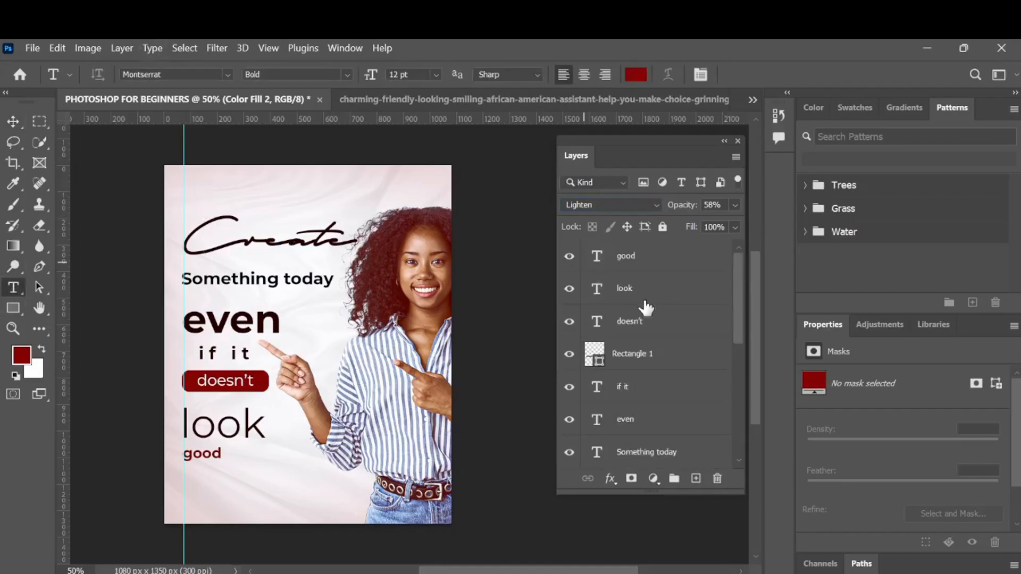
pyautogui.click(667, 270)
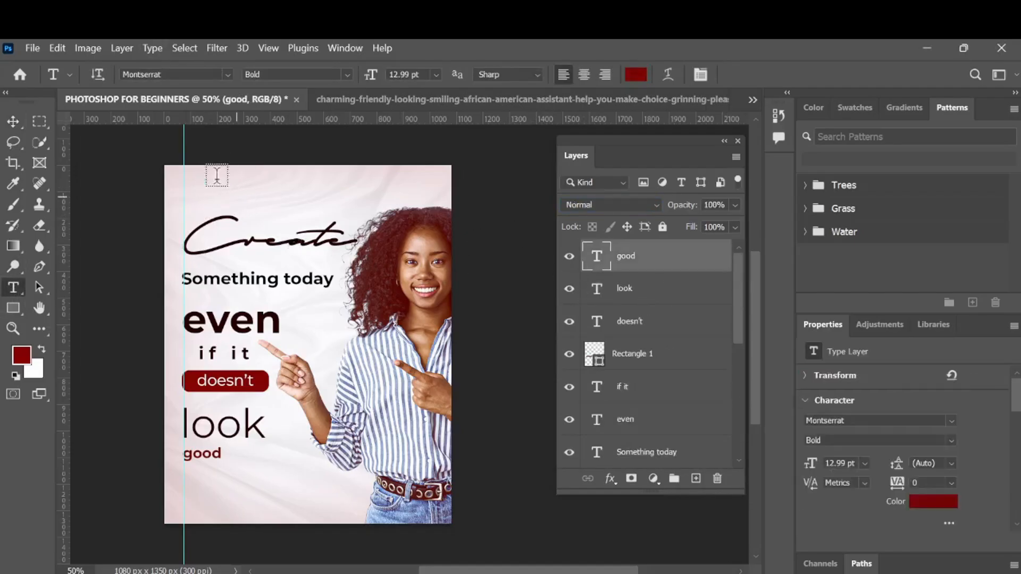
pyautogui.click(190, 180)
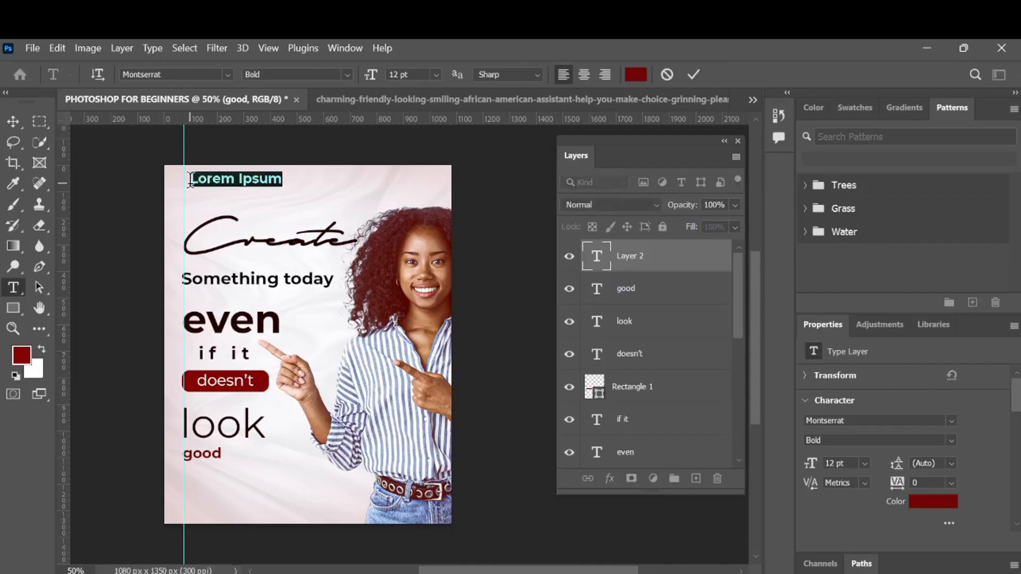
pyautogui.write('Shelmadesignzz')
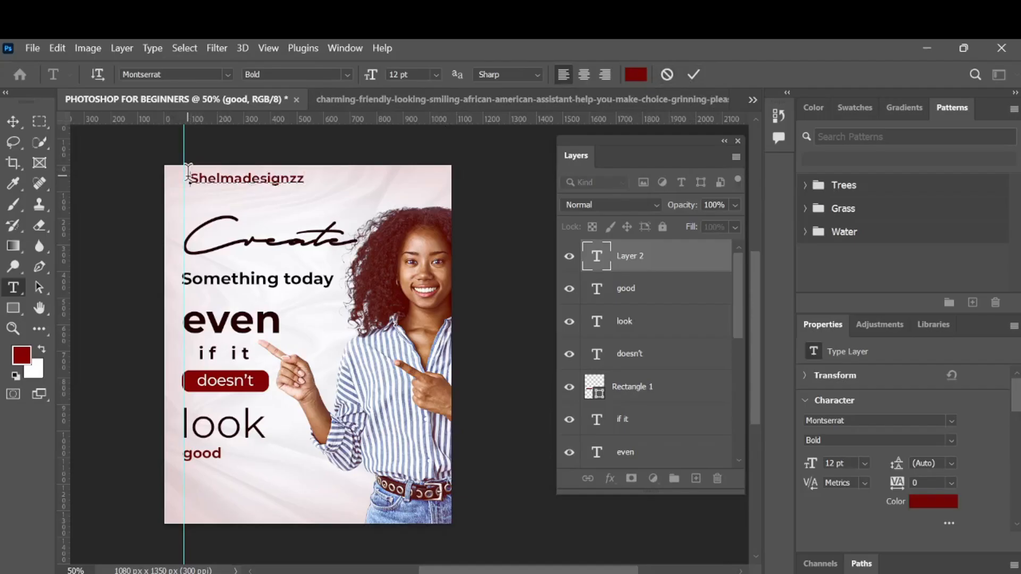
pyautogui.click(188, 172)
pyautogui.write('@')
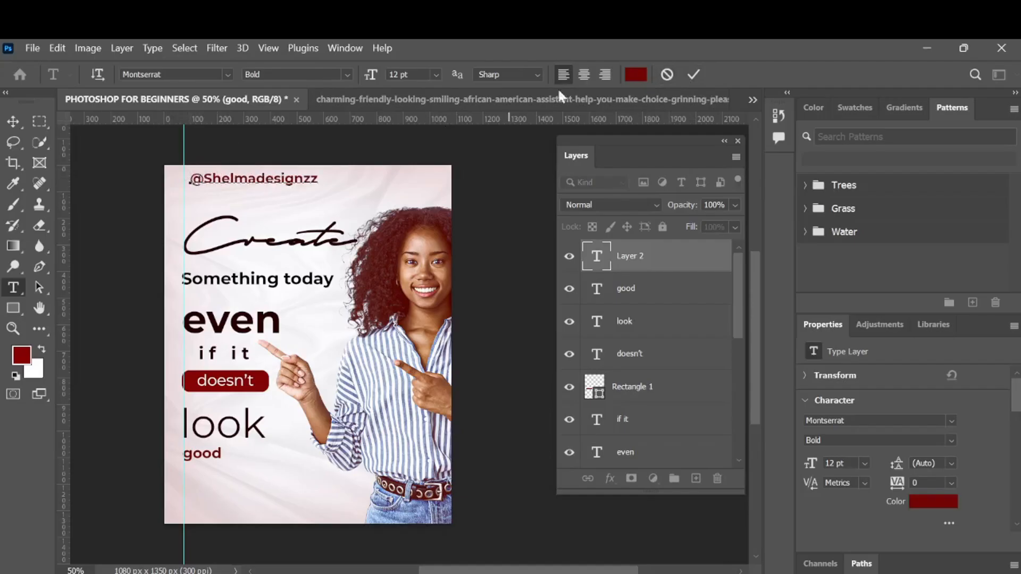
pyautogui.click(693, 75)
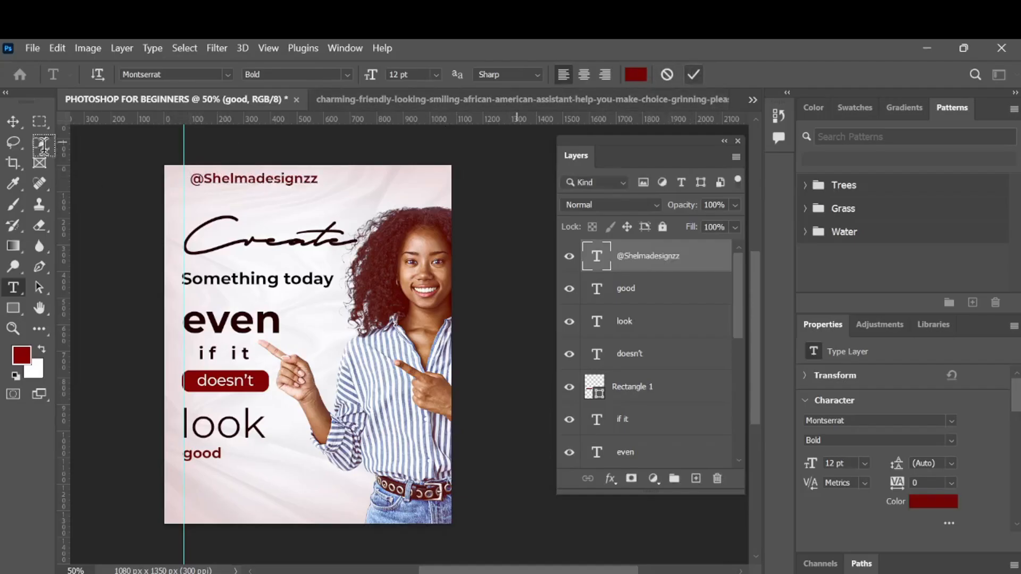
# - Scale the handle text down to about half size and set its font weight to Medium
pyautogui.click(13, 122)
pyautogui.hotkey('ctrl', 't')
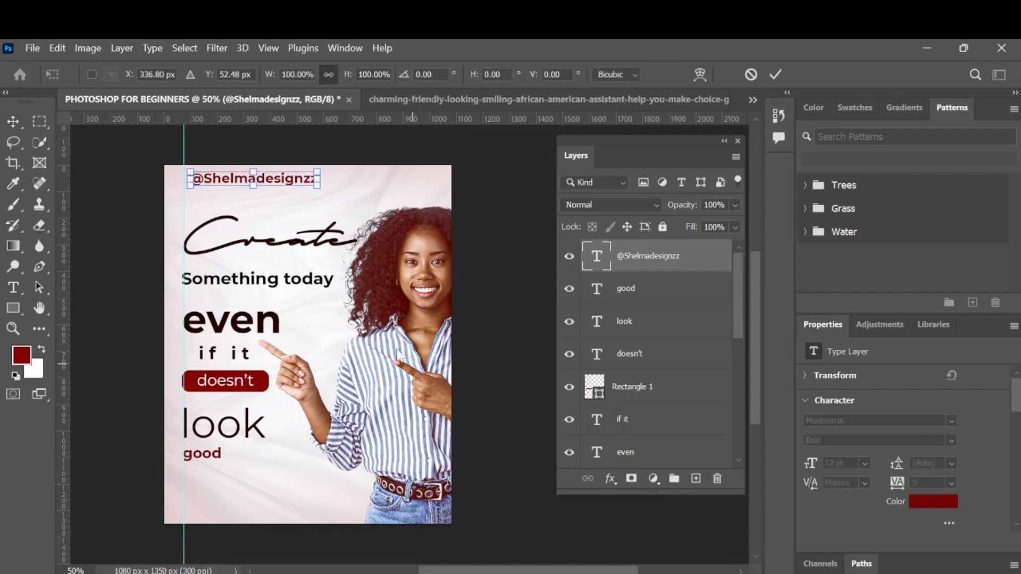
pyautogui.moveTo(315, 175); pyautogui.dragTo(256, 178)
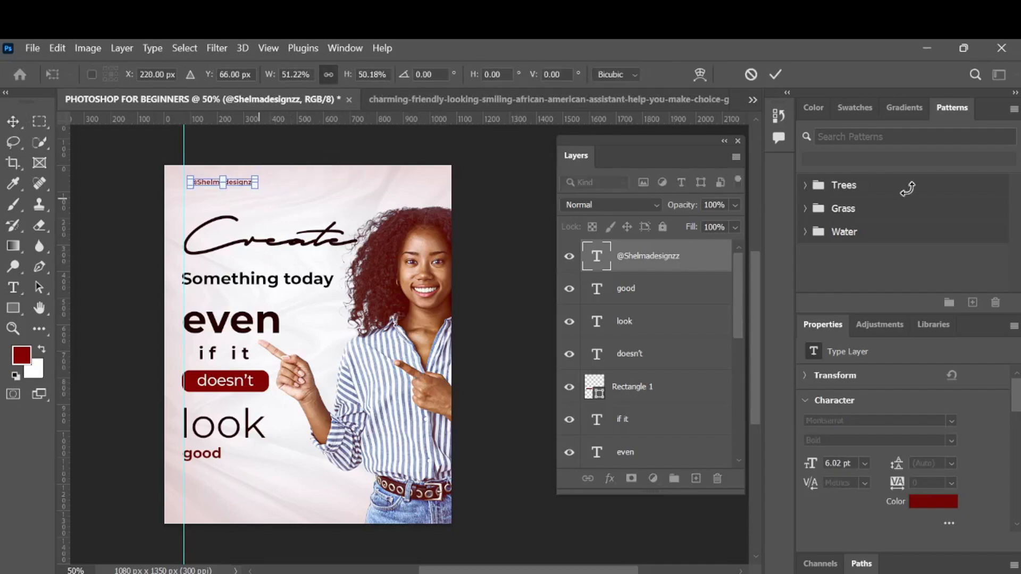
pyautogui.click(775, 75)
pyautogui.click(951, 440)
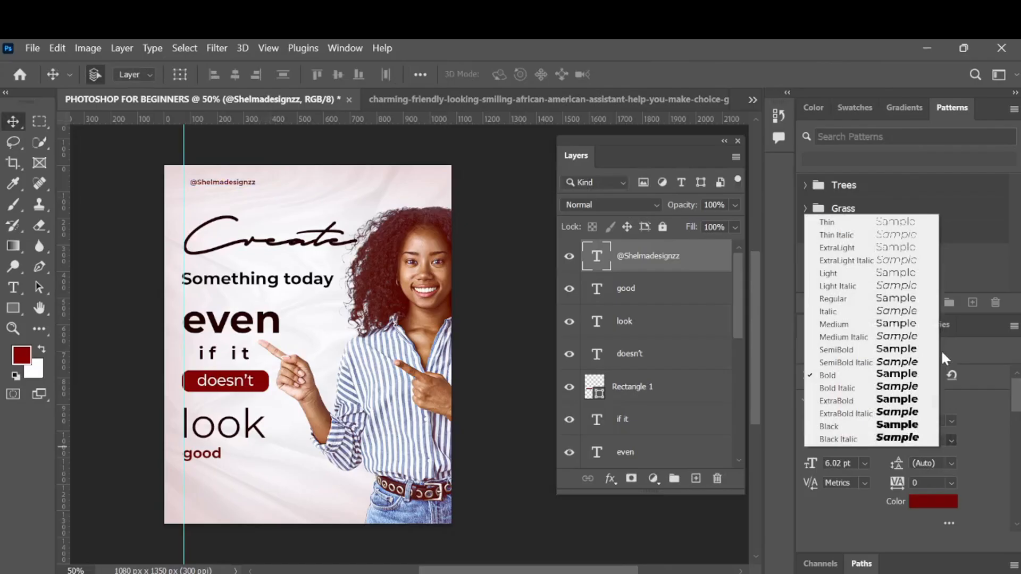
pyautogui.click(909, 324)
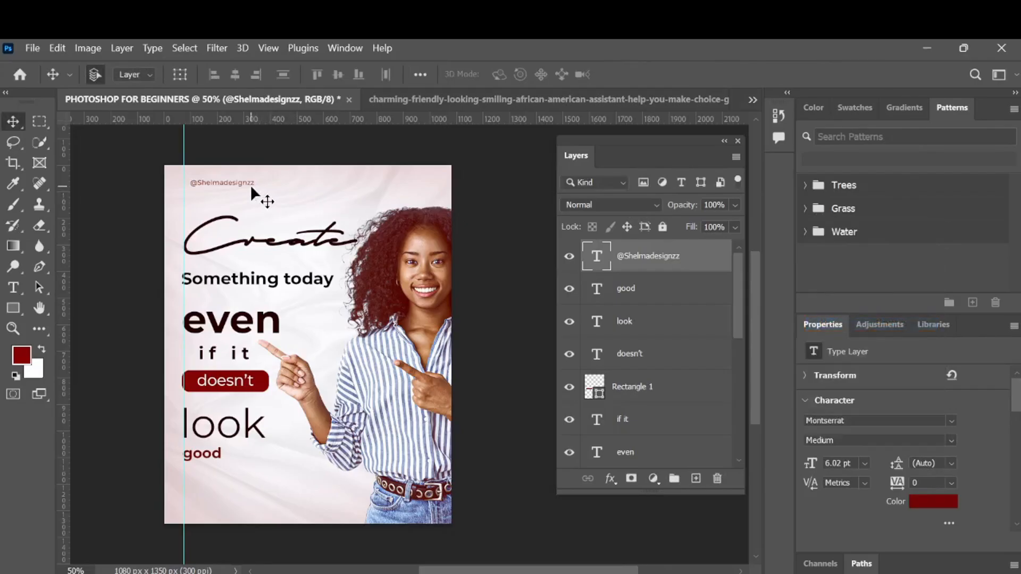
# - Scale the handle text down to about 85% and nudge it into place at the poster's top-left corner
pyautogui.moveTo(248, 184)
pyautogui.mouseDown()
pyautogui.moveTo(434, 186)
pyautogui.moveTo(322, 202)
pyautogui.moveTo(242, 191)
pyautogui.mouseUp()
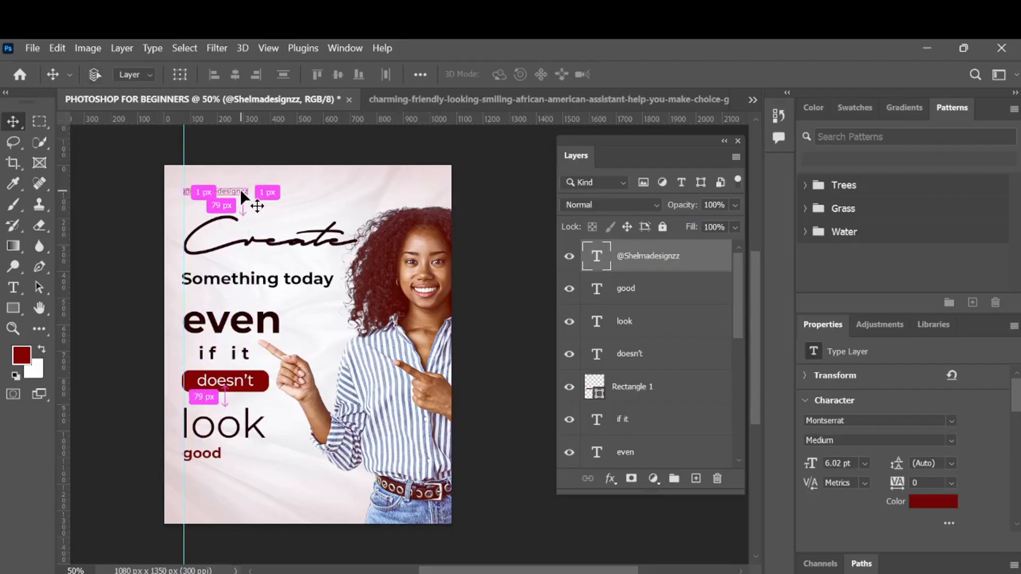
pyautogui.hotkey('ctrl', 't')
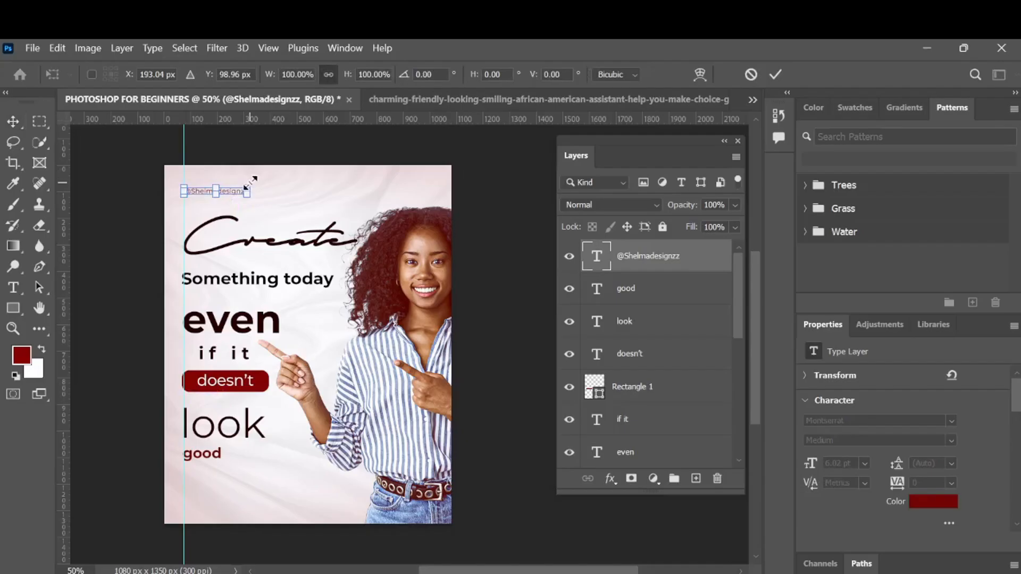
pyautogui.moveTo(250, 180); pyautogui.dragTo(240, 181)
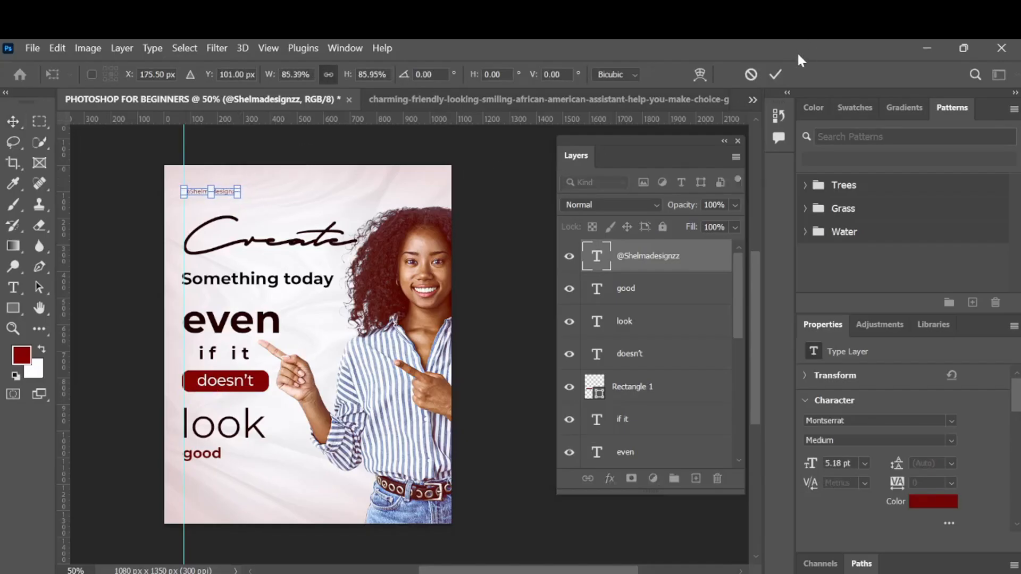
pyautogui.click(780, 70)
pyautogui.press('Return')
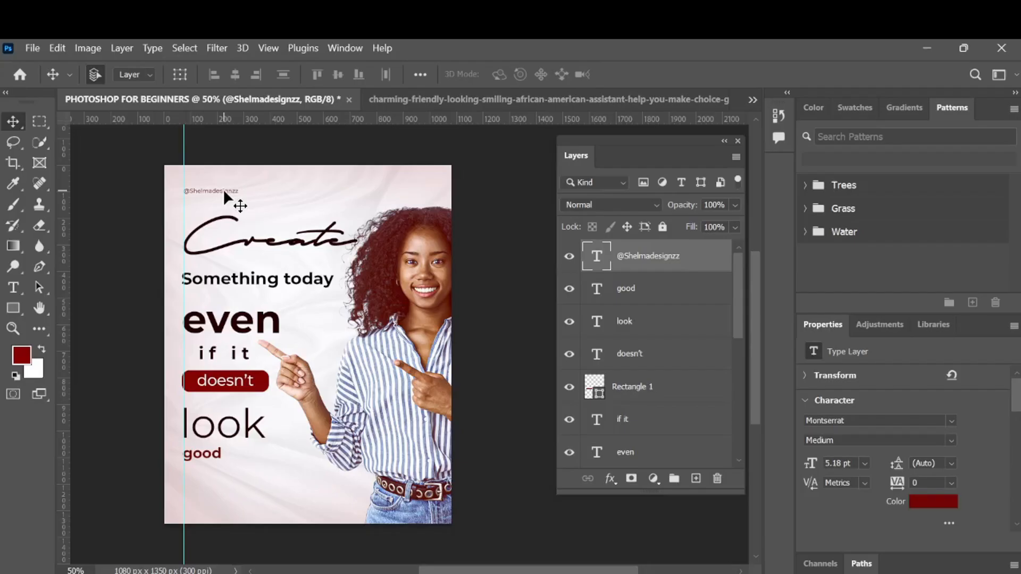
pyautogui.press('Up')
# - Draw a small dark-red five-sided polygon about 62 x 53 px beside the headline
pyautogui.click(13, 308)
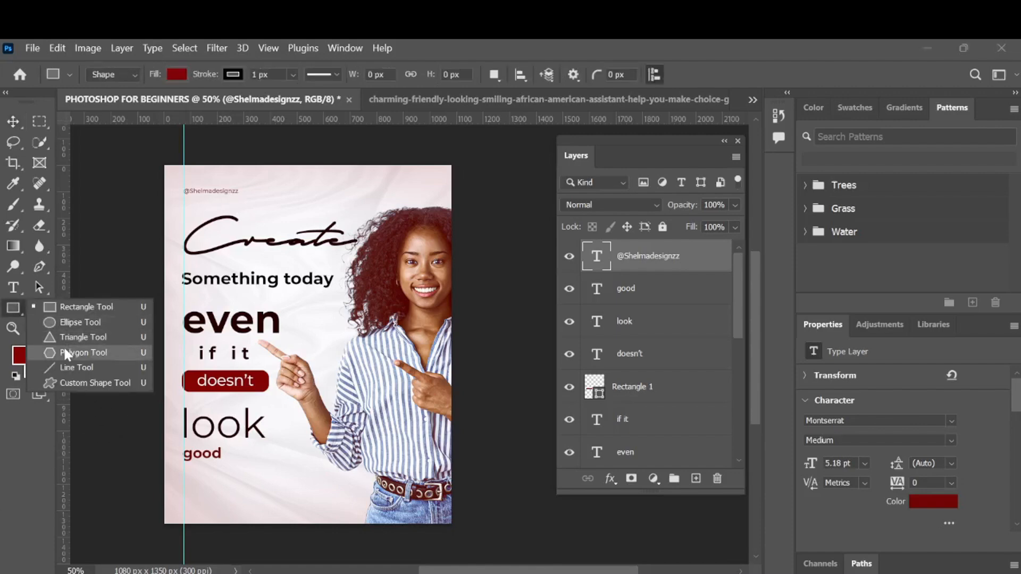
pyautogui.press('Escape')
pyautogui.hotkey('shift', 'u')
pyautogui.hotkey('shift', 'u')
pyautogui.hotkey('shift', 'u')
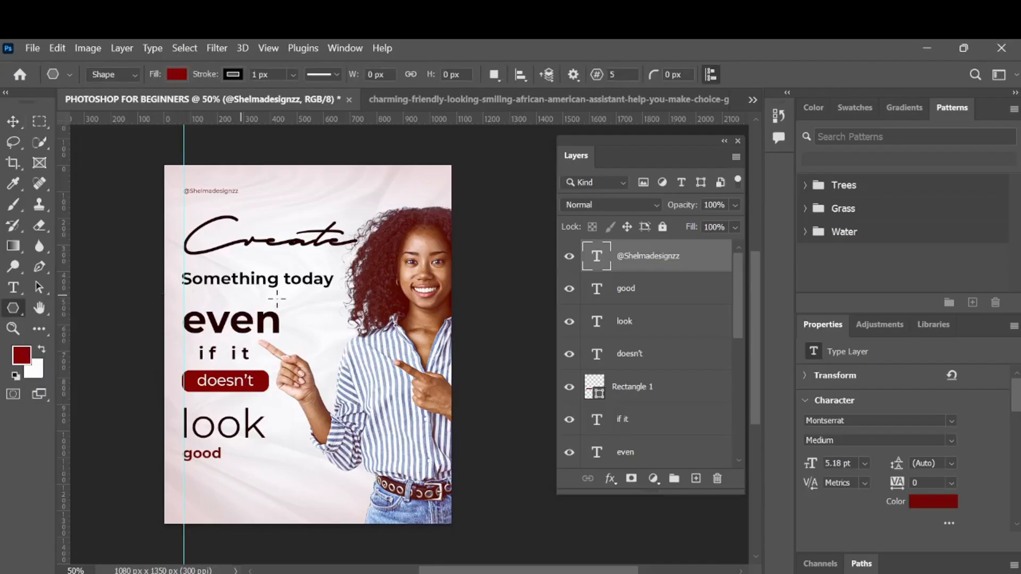
pyautogui.moveTo(314, 304); pyautogui.dragTo(327, 316)
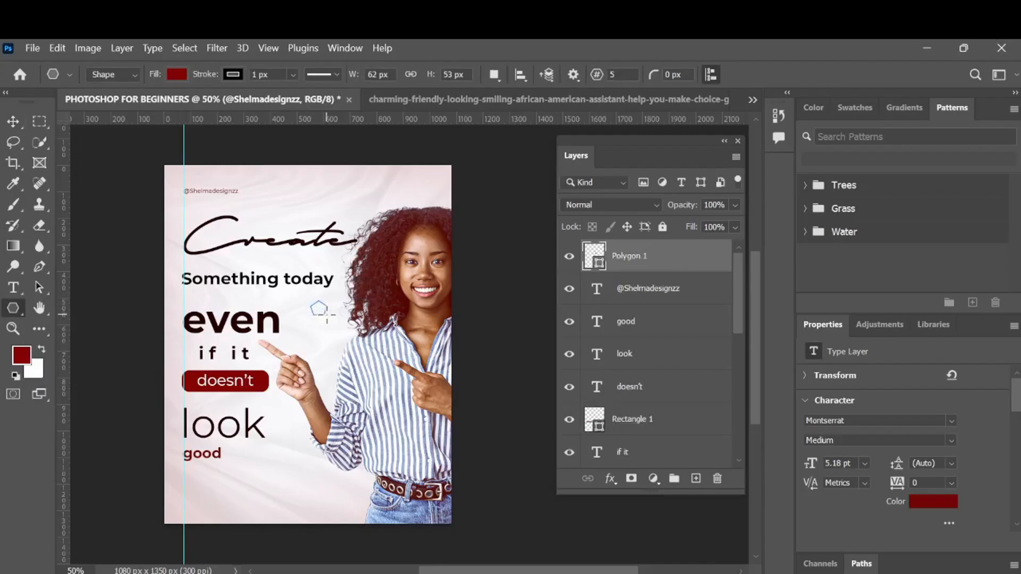
pyautogui.click(14, 122)
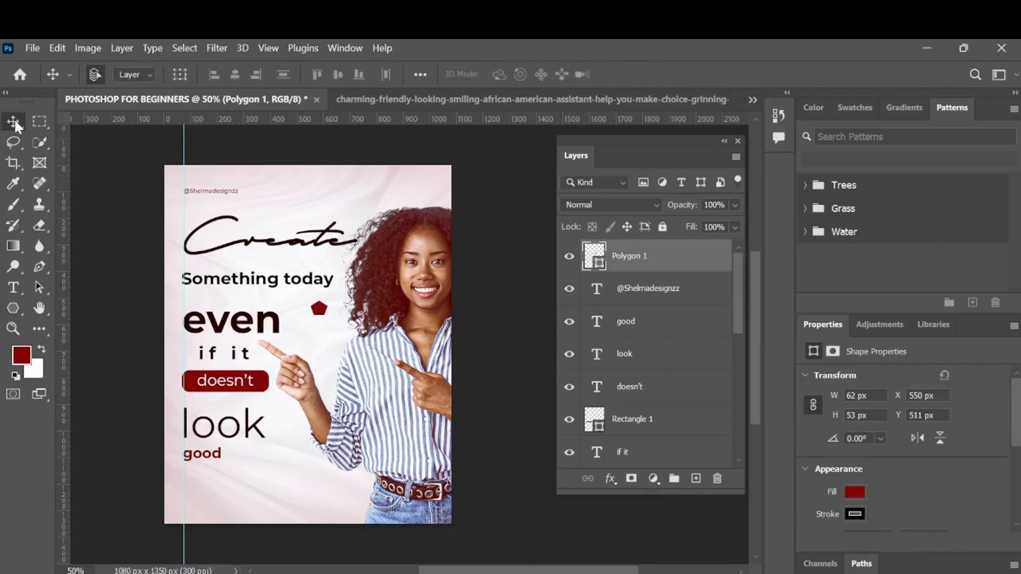
# - Remove the pentagon's stroke and move the pentagon to the poster's top-right corner
pyautogui.click(855, 514)
pyautogui.click(808, 304)
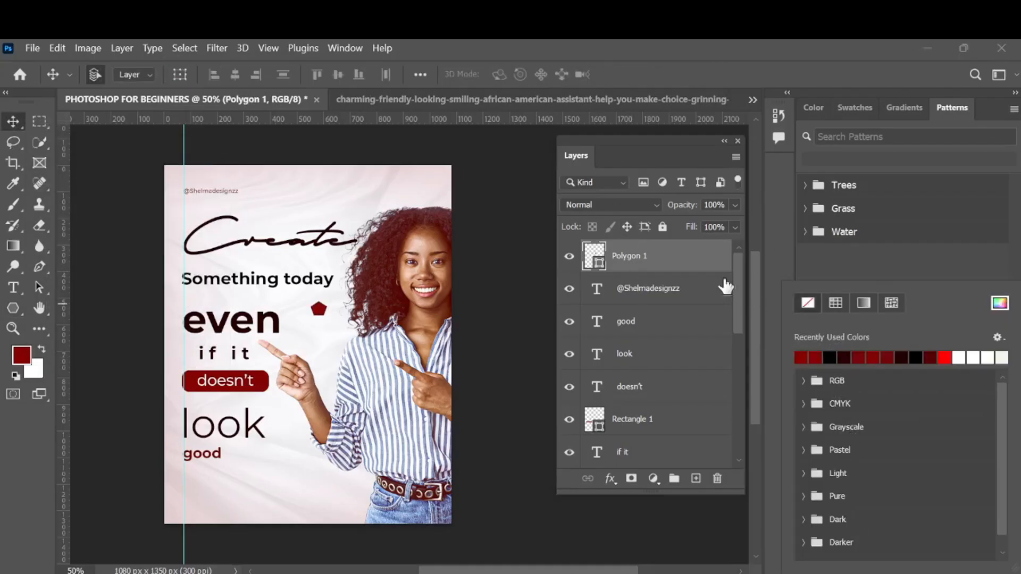
pyautogui.click(691, 268)
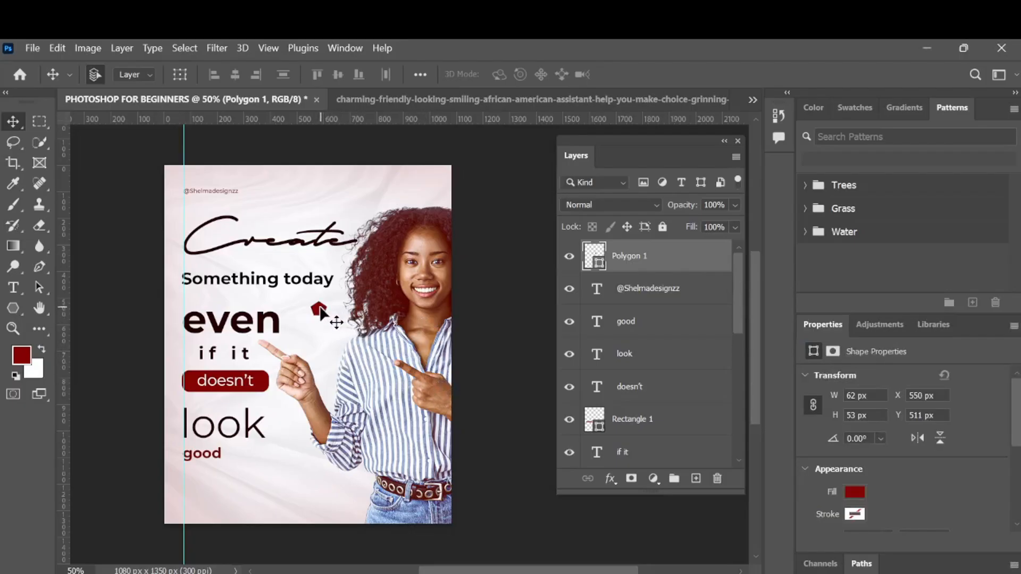
pyautogui.moveTo(321, 310); pyautogui.dragTo(456, 182)
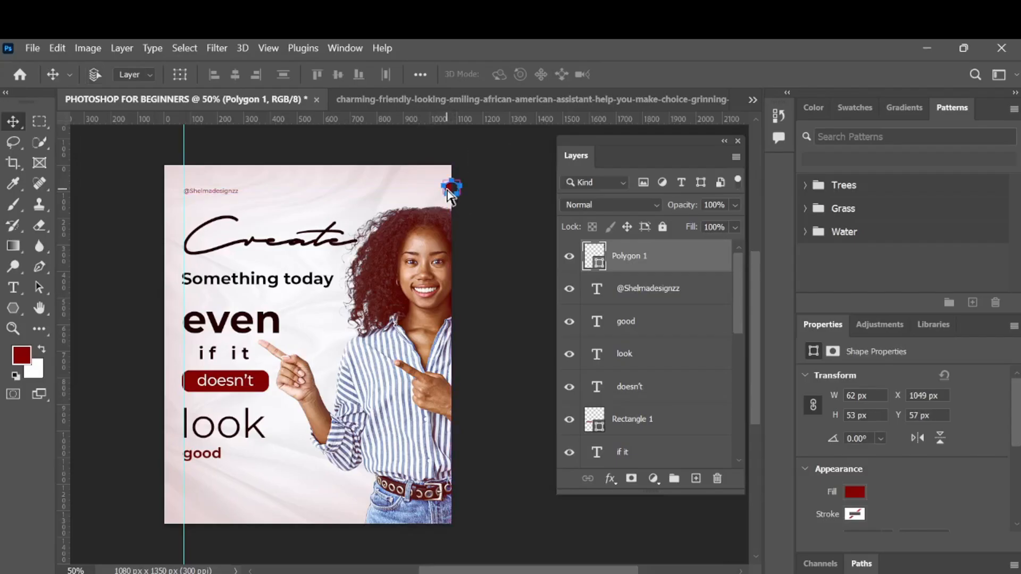
# - Duplicate the pentagon and move the copy to the poster's bottom-left corner
pyautogui.hotkey('ctrl', 'j')
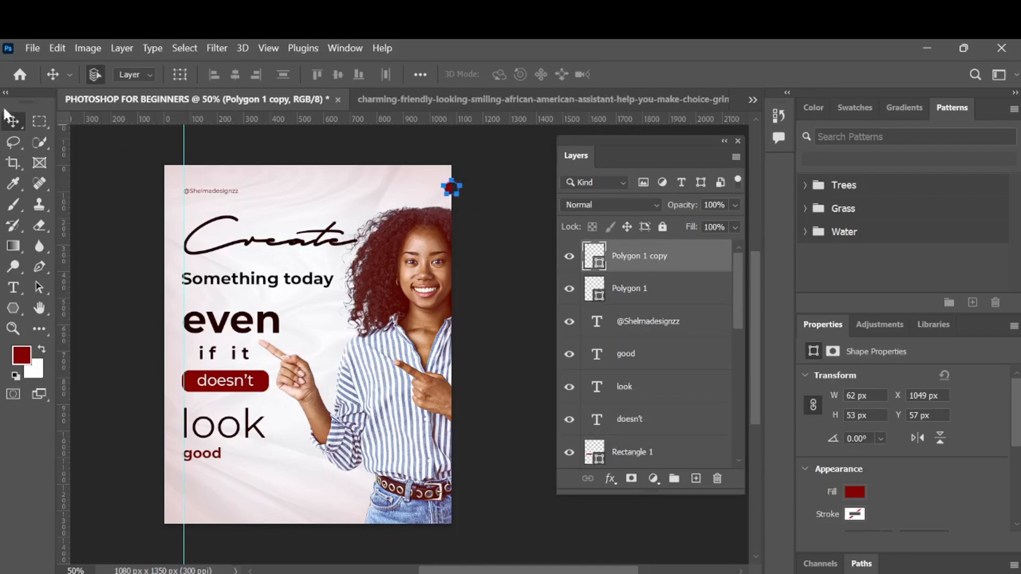
pyautogui.click(13, 142)
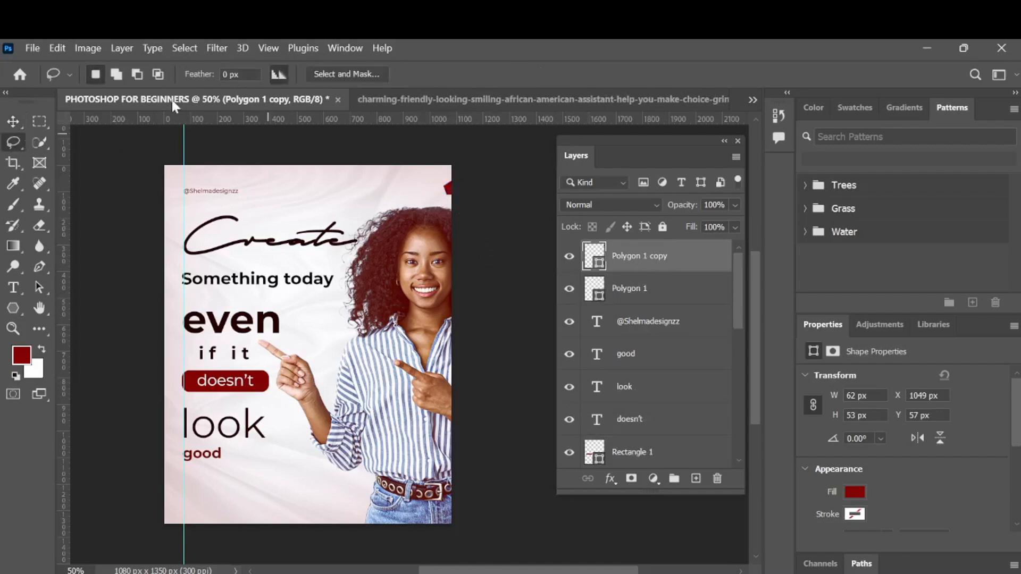
pyautogui.click(14, 121)
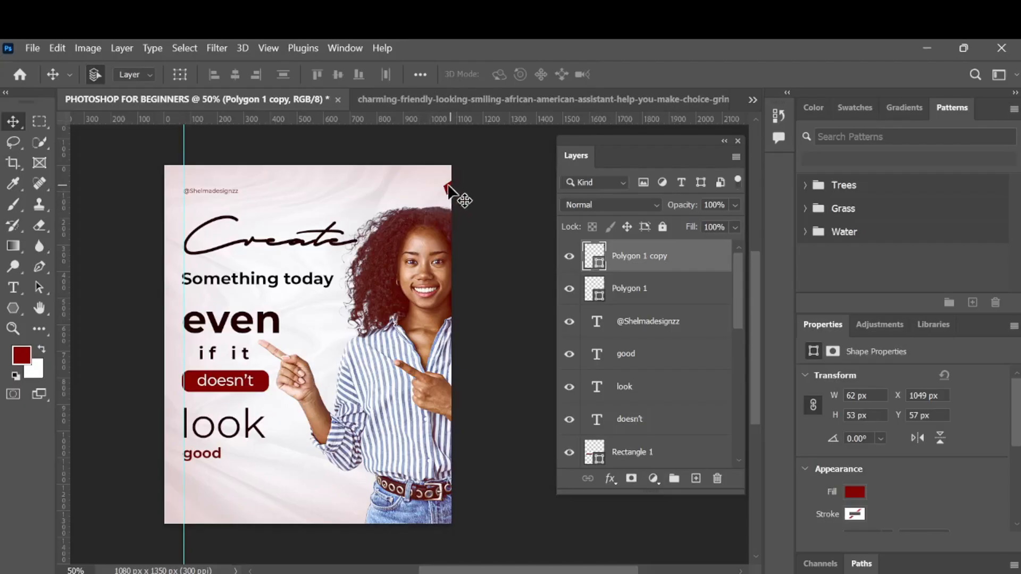
pyautogui.moveTo(446, 187); pyautogui.dragTo(161, 521)
pyautogui.click(159, 528)
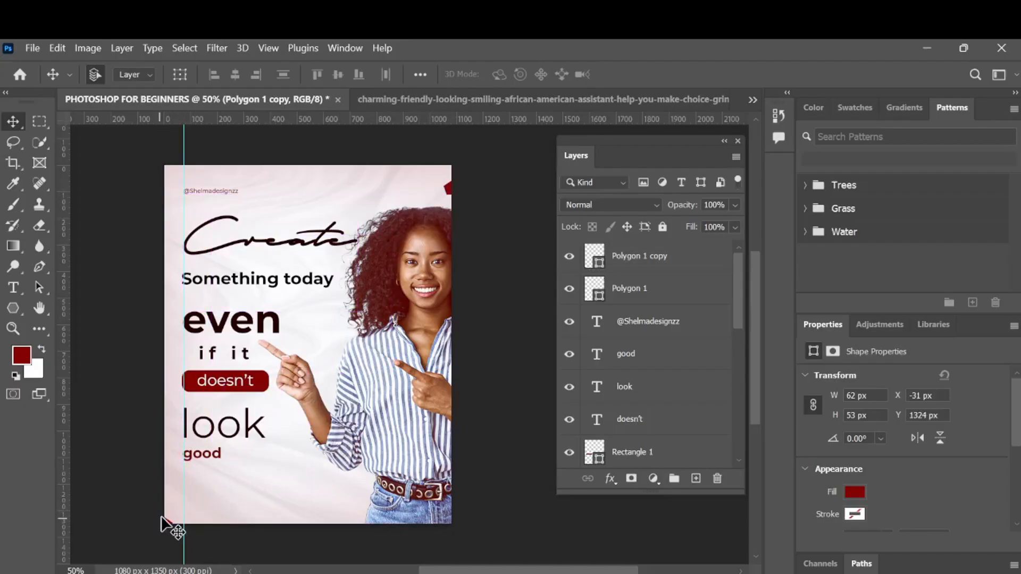
# - Make two more pentagon copies and nudge the top-right pentagon slightly higher
pyautogui.moveTo(701, 263); pyautogui.dragTo(697, 478)
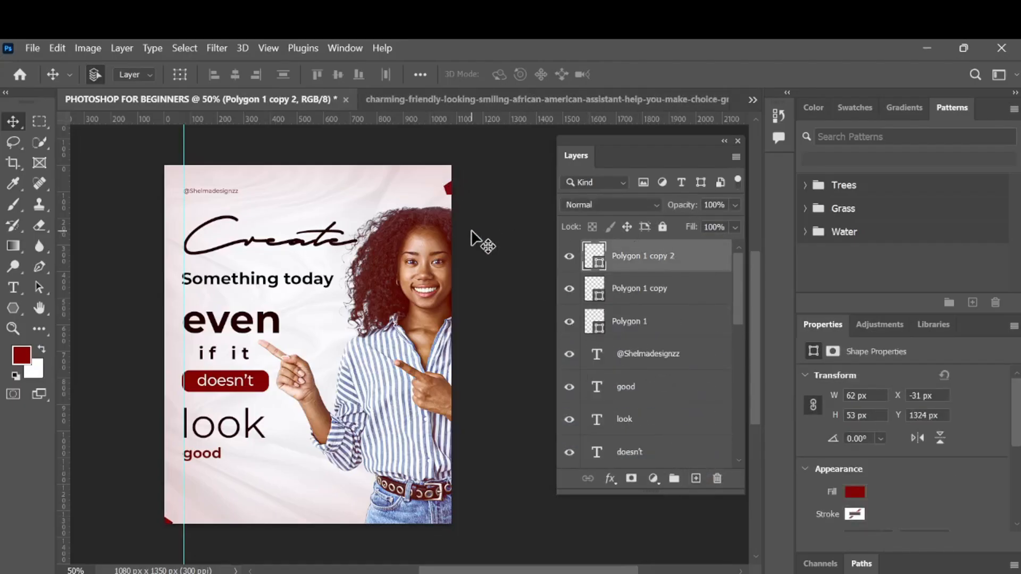
pyautogui.hotkey('ctrl', 'j')
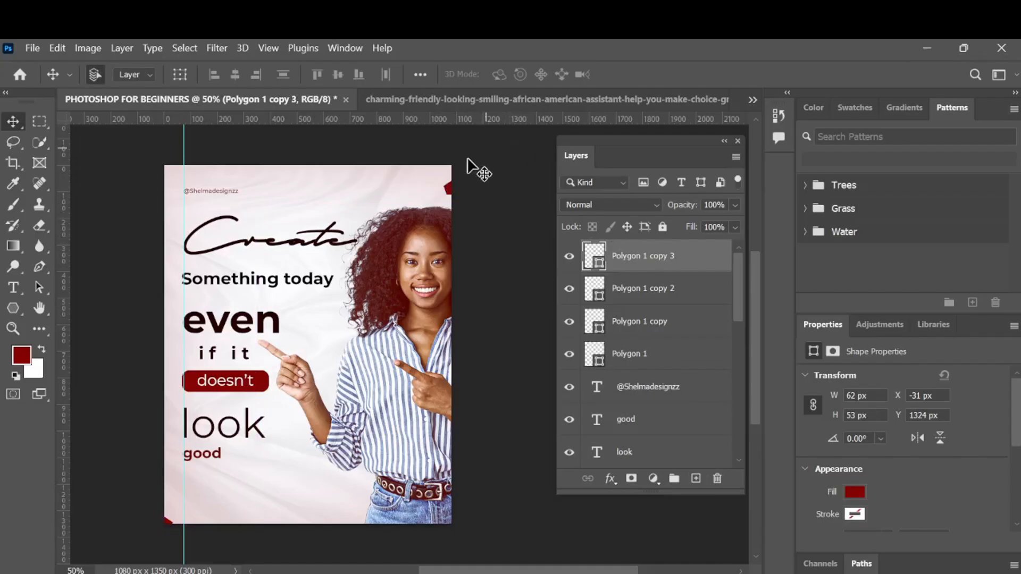
pyautogui.moveTo(454, 186); pyautogui.dragTo(452, 180)
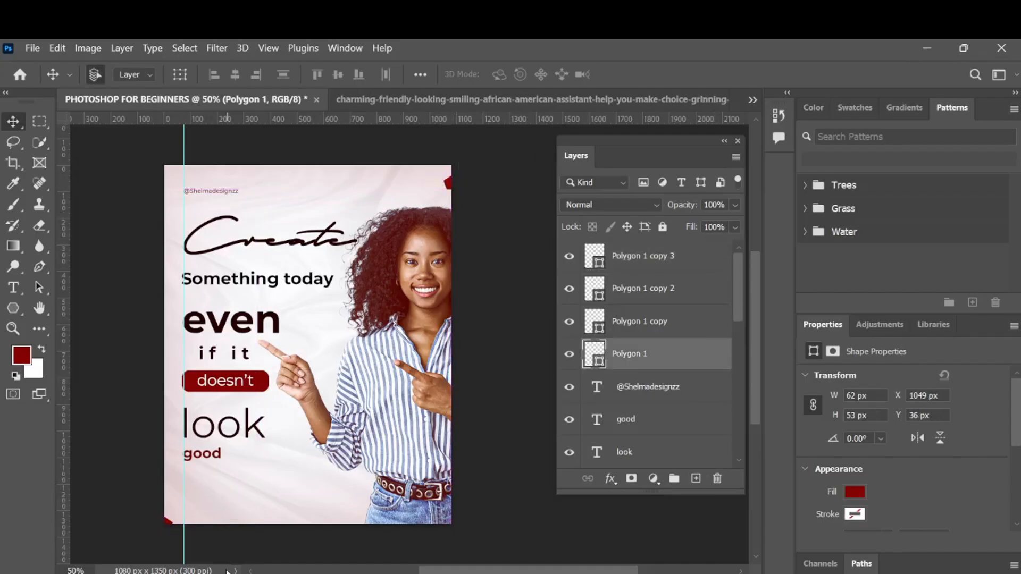
# - Place the new pentagon copies beside the "Create" word and next to the pointing hand
pyautogui.moveTo(168, 526); pyautogui.dragTo(179, 237)
pyautogui.click(166, 524)
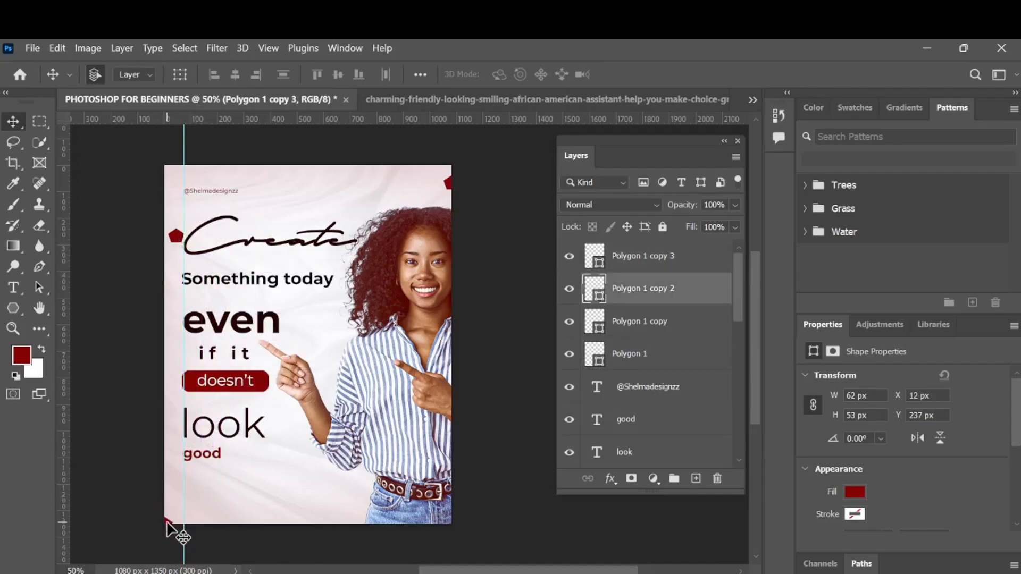
pyautogui.moveTo(166, 523); pyautogui.dragTo(313, 418)
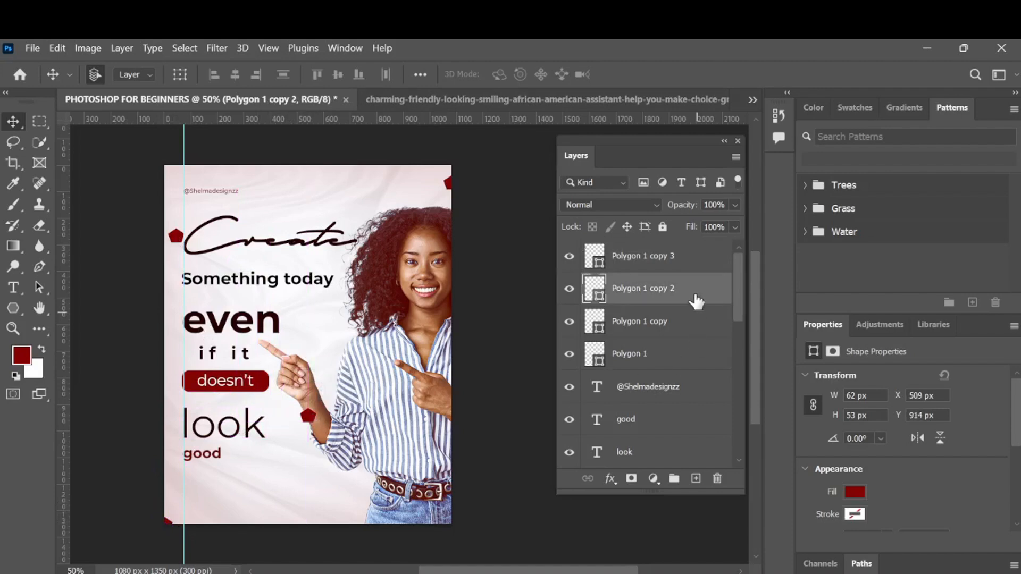
pyautogui.moveTo(697, 301); pyautogui.dragTo(660, 306)
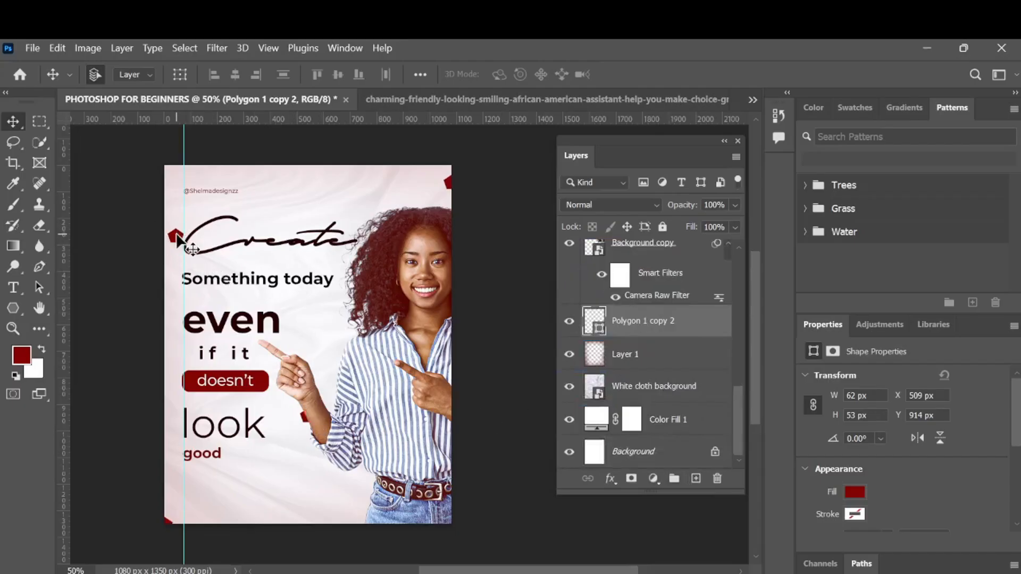
pyautogui.moveTo(179, 239); pyautogui.dragTo(183, 232)
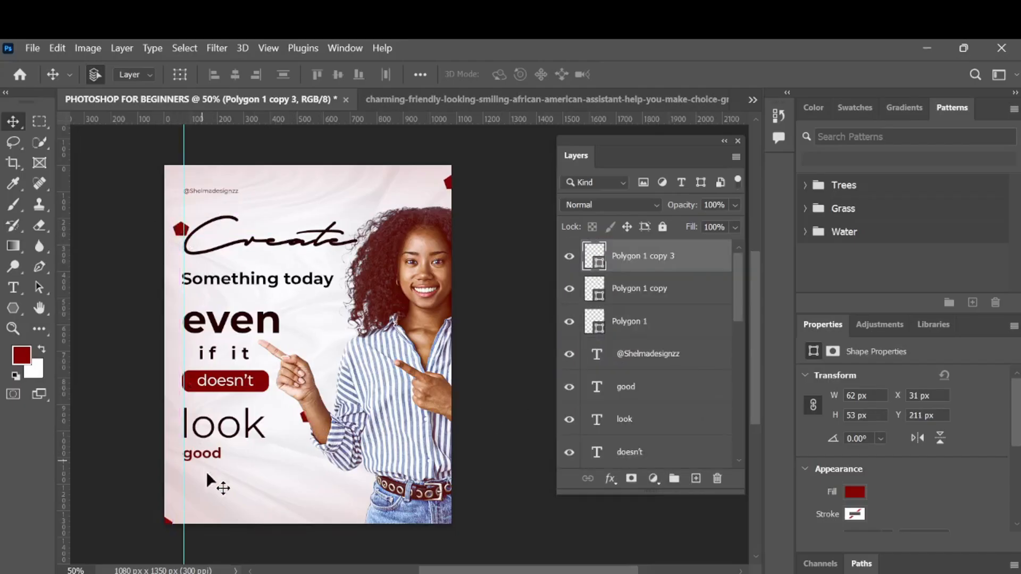
# - Duplicate the top-right pentagon to the end of "even" and scale the copy down to about 32 x 27 px
pyautogui.click(448, 185)
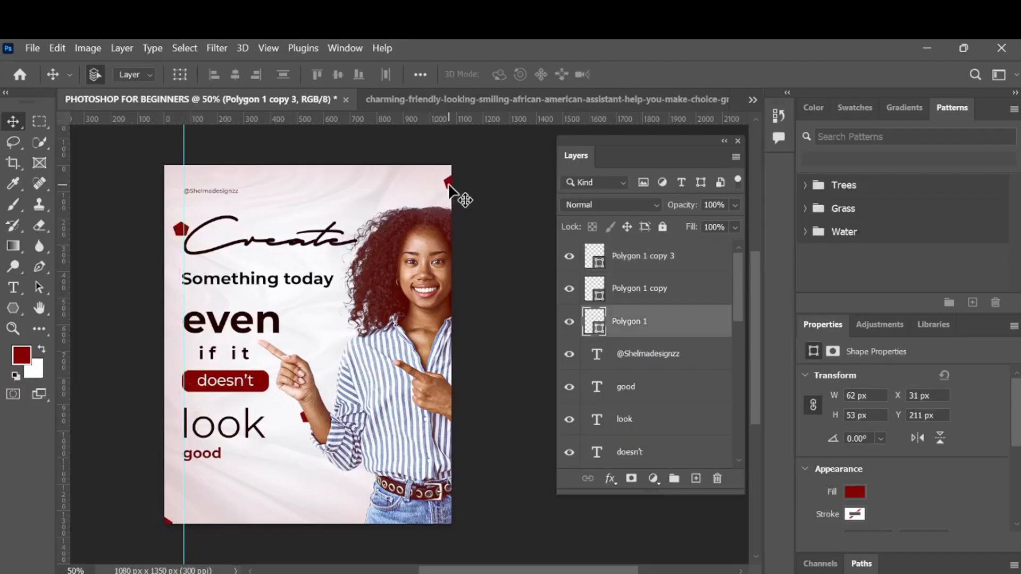
pyautogui.moveTo(450, 192); pyautogui.dragTo(284, 323)
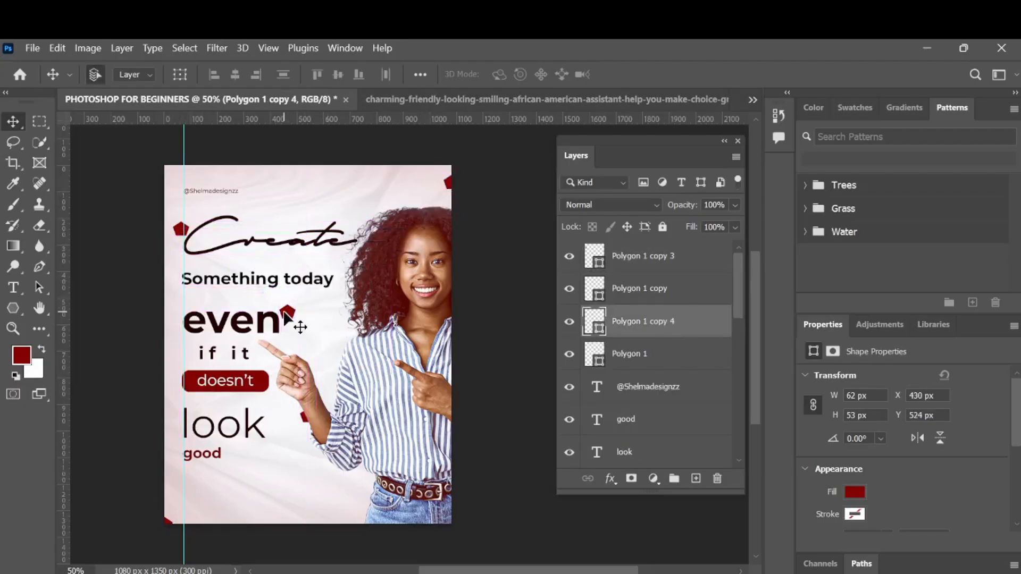
pyautogui.hotkey('ctrl', 't')
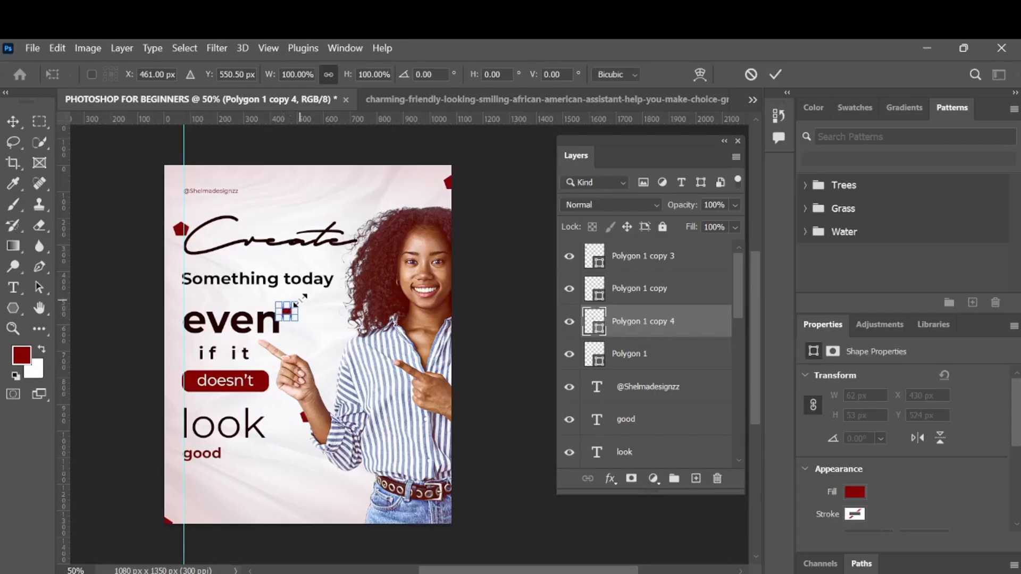
pyautogui.moveTo(296, 304); pyautogui.dragTo(285, 309)
pyautogui.press('Return')
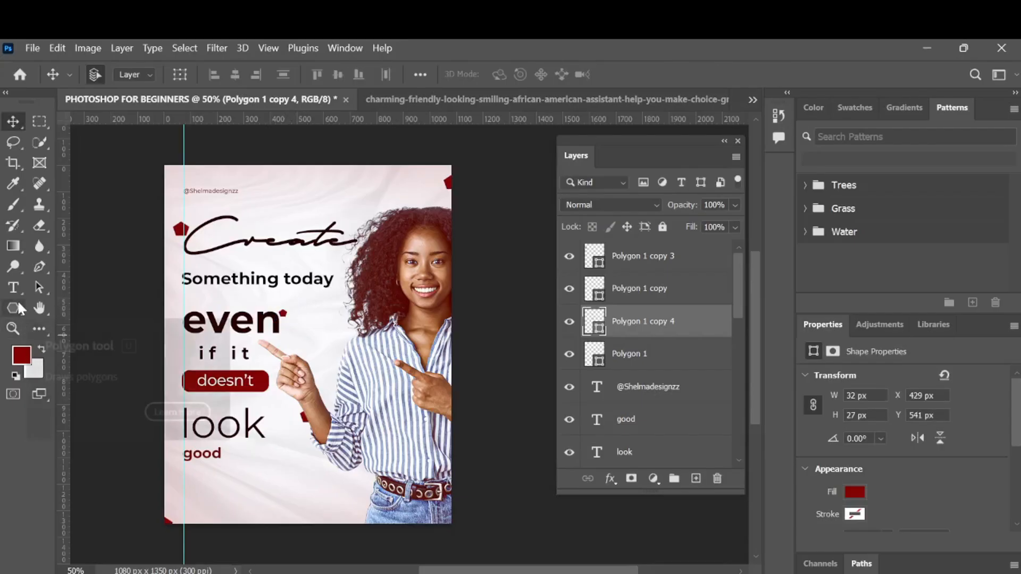
# - Draw a long thin dark-red triangle about 685 x 55 px near the poster's lower area
pyautogui.click(17, 306)
pyautogui.press('Escape')
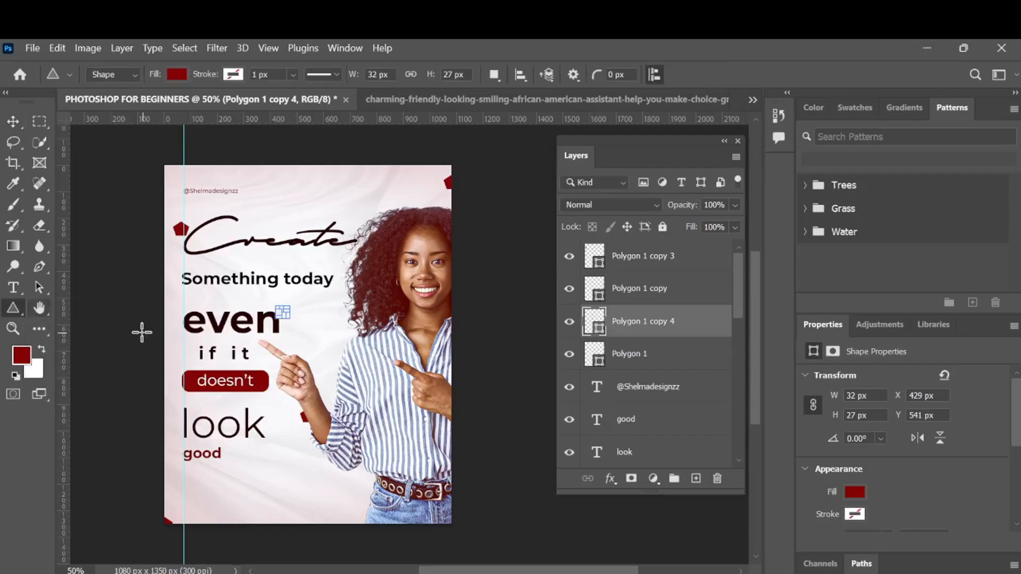
pyautogui.moveTo(263, 461); pyautogui.dragTo(444, 475)
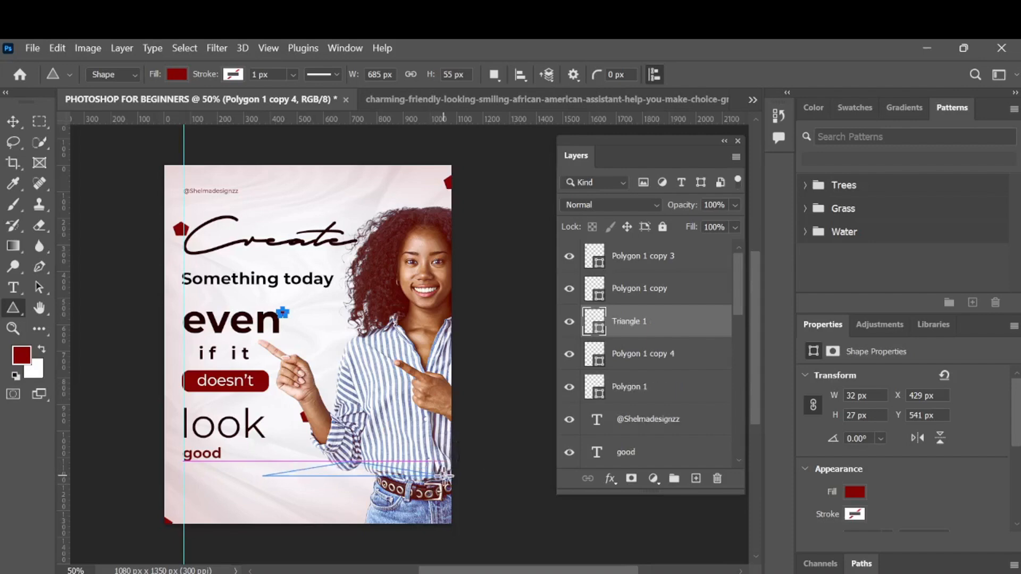
pyautogui.click(11, 122)
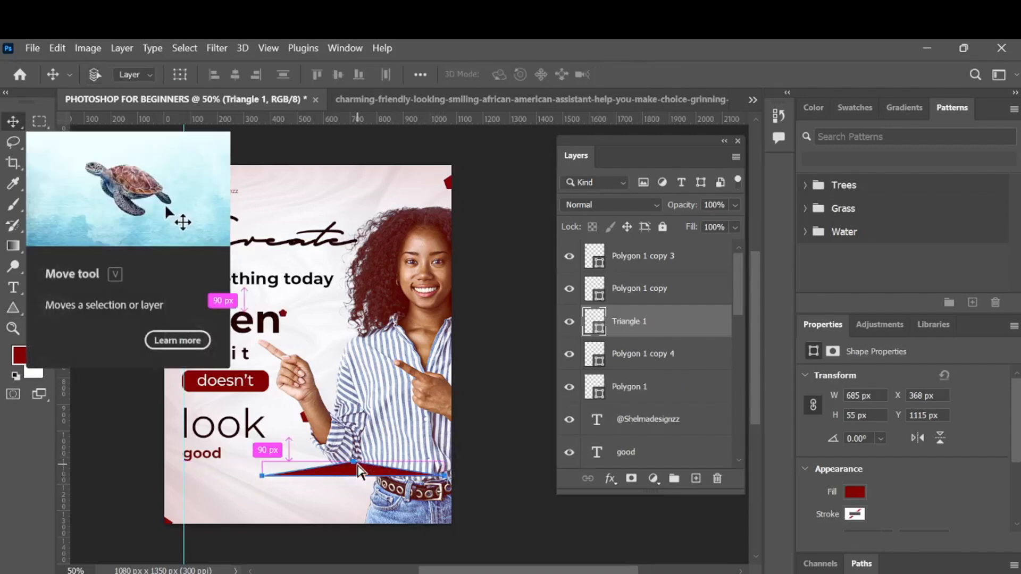
# - Rotate the triangle about -107° and move it to the poster's left edge beside "look"
pyautogui.hotkey('ctrl', 't')
pyautogui.moveTo(425, 389); pyautogui.dragTo(155, 392)
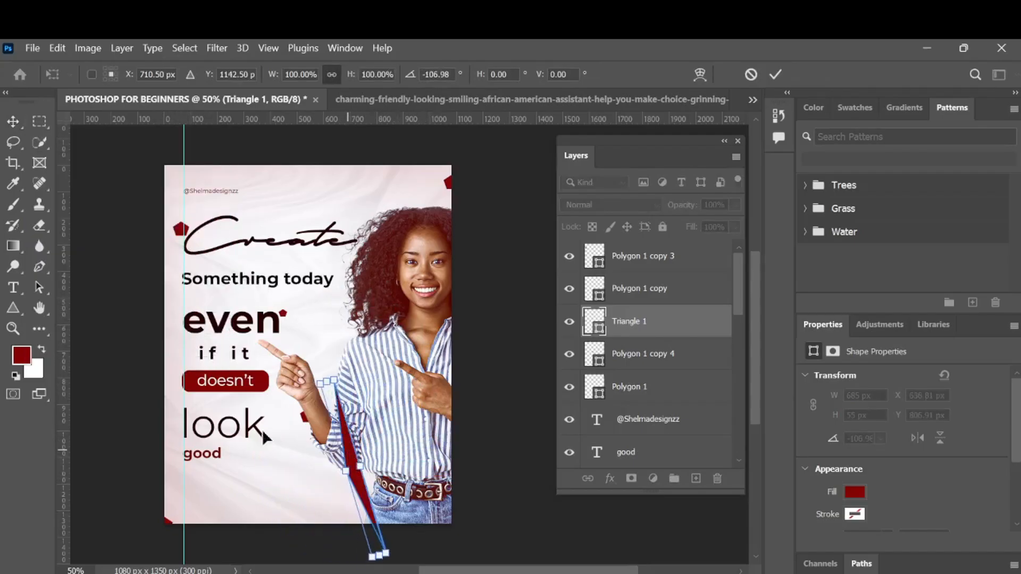
pyautogui.moveTo(353, 454); pyautogui.dragTo(145, 357)
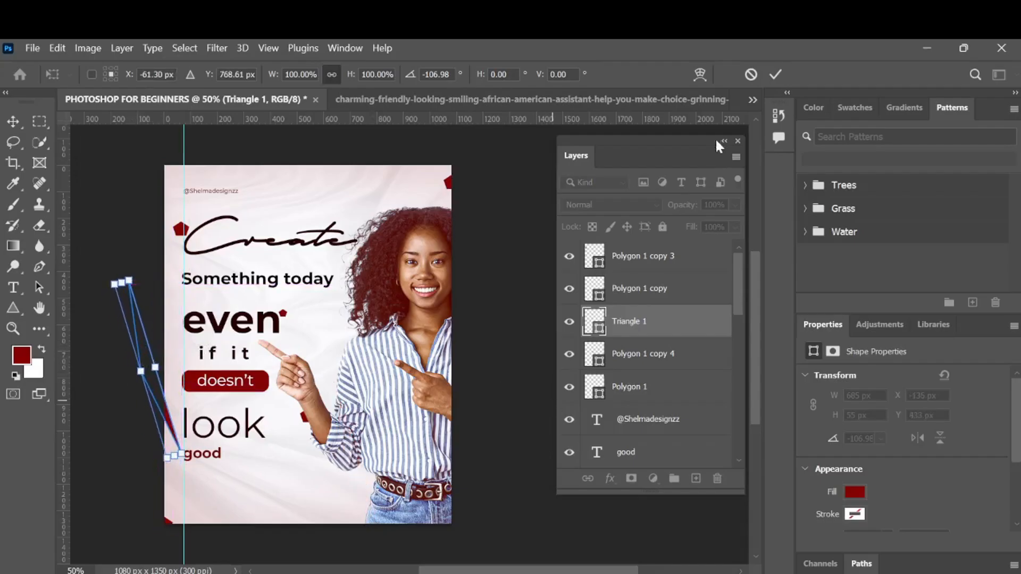
pyautogui.click(776, 74)
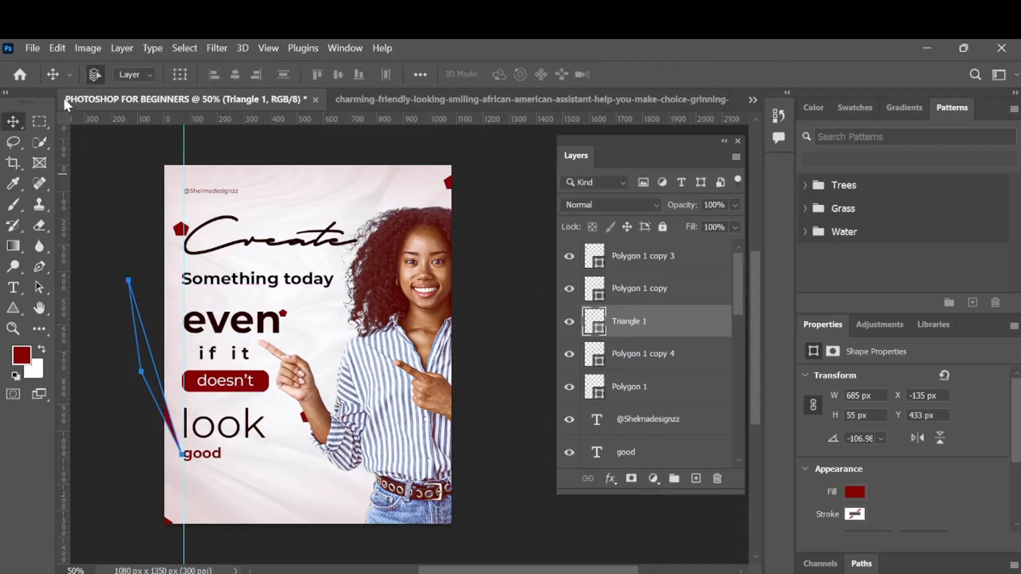
# - Nudge the triangle up slightly and place a duplicate higher on the left edge beside "Something today"
pyautogui.click(682, 357)
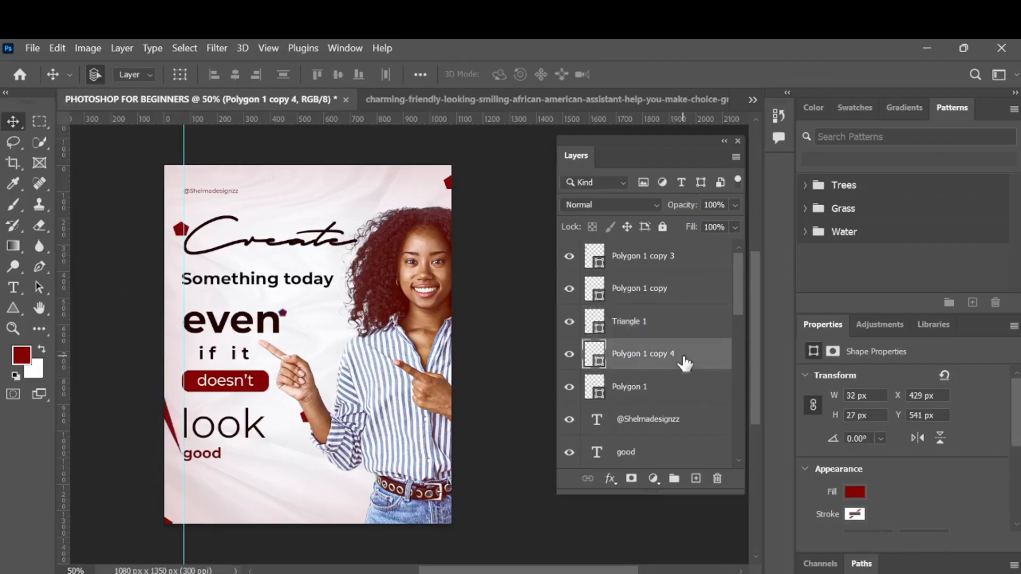
pyautogui.click(169, 423)
pyautogui.moveTo(169, 416); pyautogui.dragTo(165, 404)
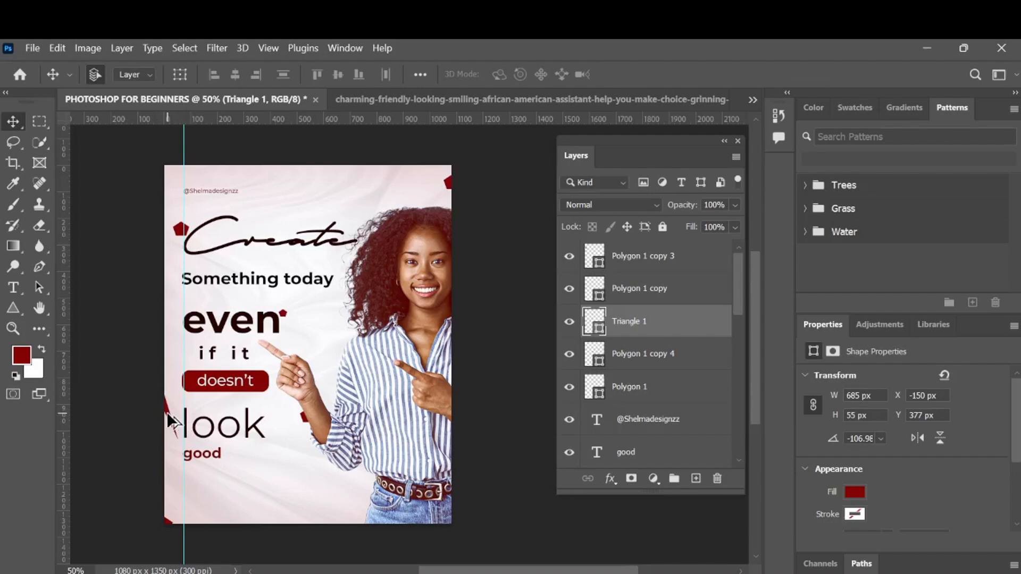
pyautogui.moveTo(167, 411); pyautogui.dragTo(181, 286)
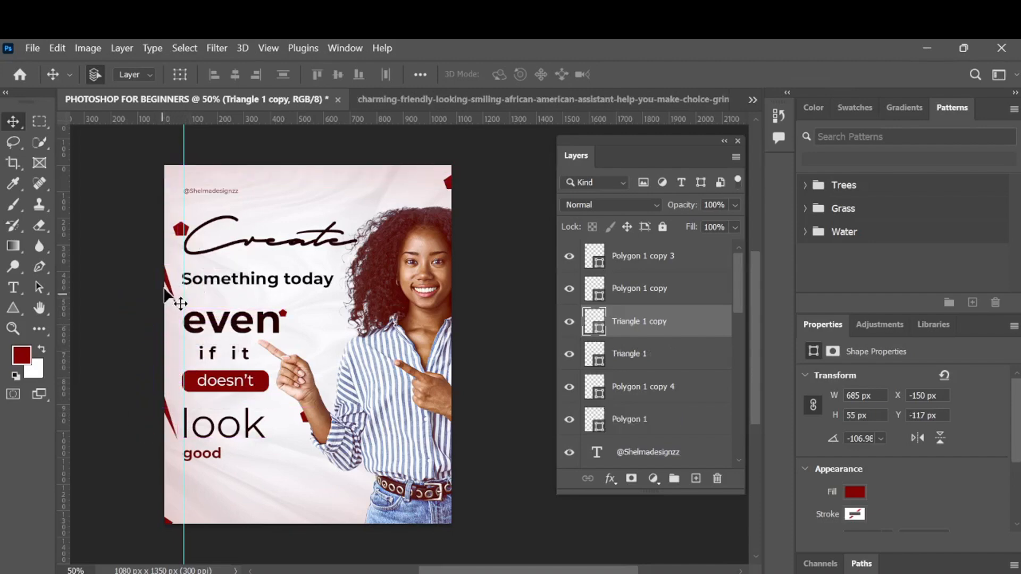
# - Place a duplicate of the left-edge triangle behind the portrait, rotated about -55° beside the woman's pointing arm
pyautogui.moveTo(167, 283); pyautogui.dragTo(361, 501)
pyautogui.moveTo(701, 341); pyautogui.dragTo(678, 318)
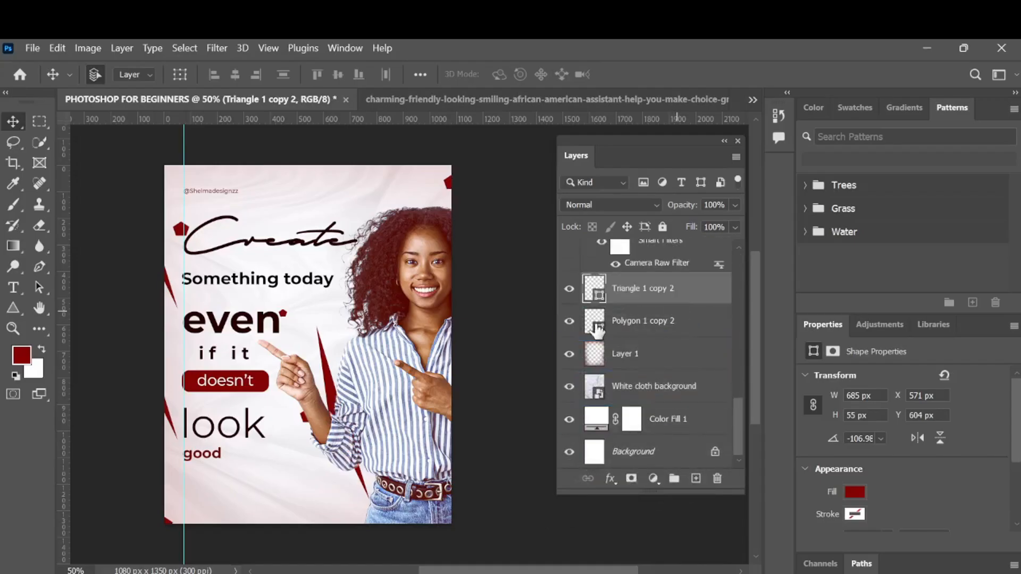
pyautogui.hotkey('ctrl', 't')
pyautogui.moveTo(379, 284); pyautogui.dragTo(465, 334)
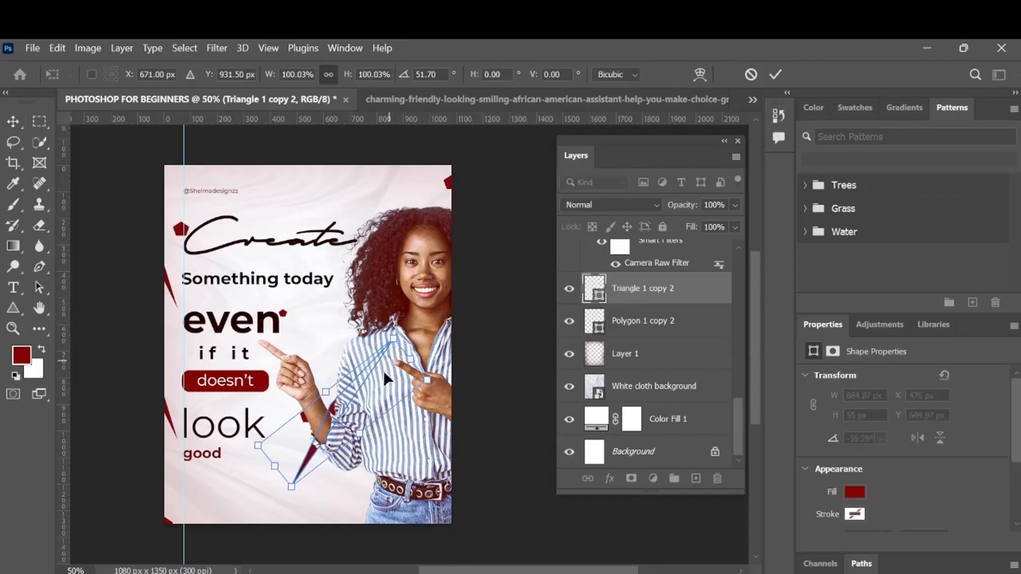
pyautogui.moveTo(384, 370); pyautogui.dragTo(438, 375)
pyautogui.click(776, 74)
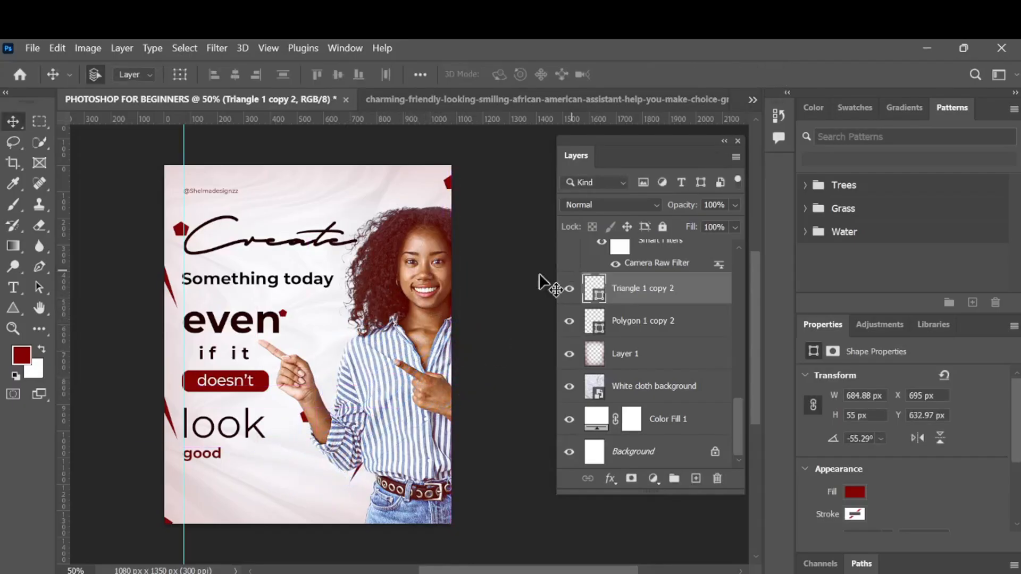
# - Place triangle duplicates at the poster's top edge and bottom edge, rotating the bottom copy to about -132°
pyautogui.click(168, 279)
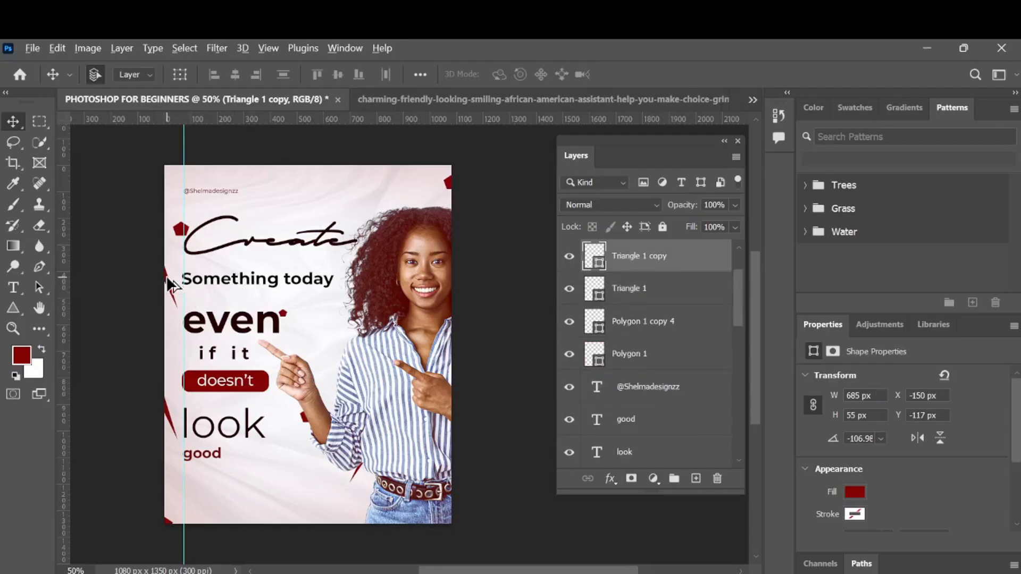
pyautogui.moveTo(167, 279); pyautogui.dragTo(339, 573)
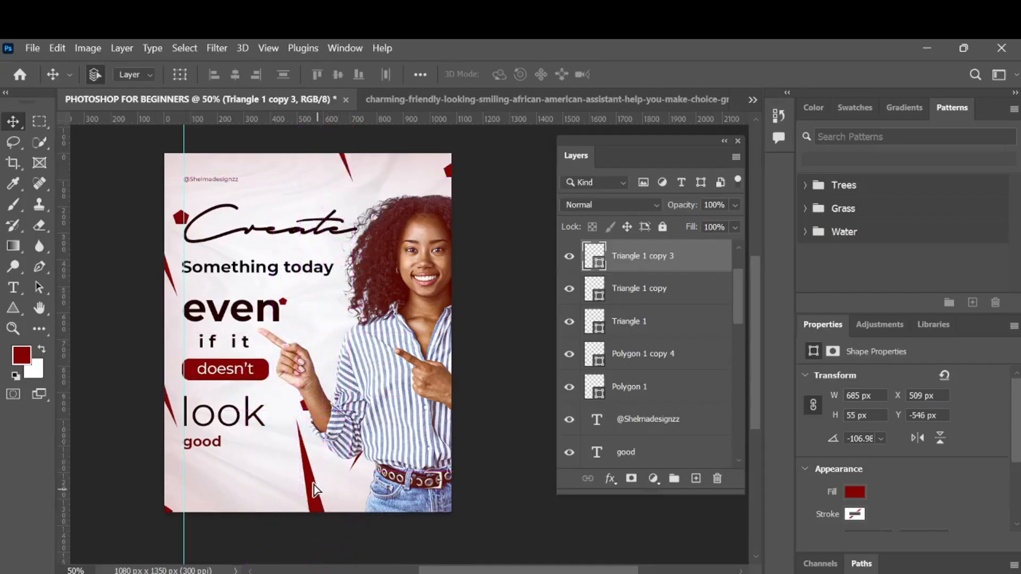
pyautogui.moveTo(317, 488); pyautogui.dragTo(410, 548)
pyautogui.hotkey('ctrl', 't')
pyautogui.scroll(-3, 314, 539)
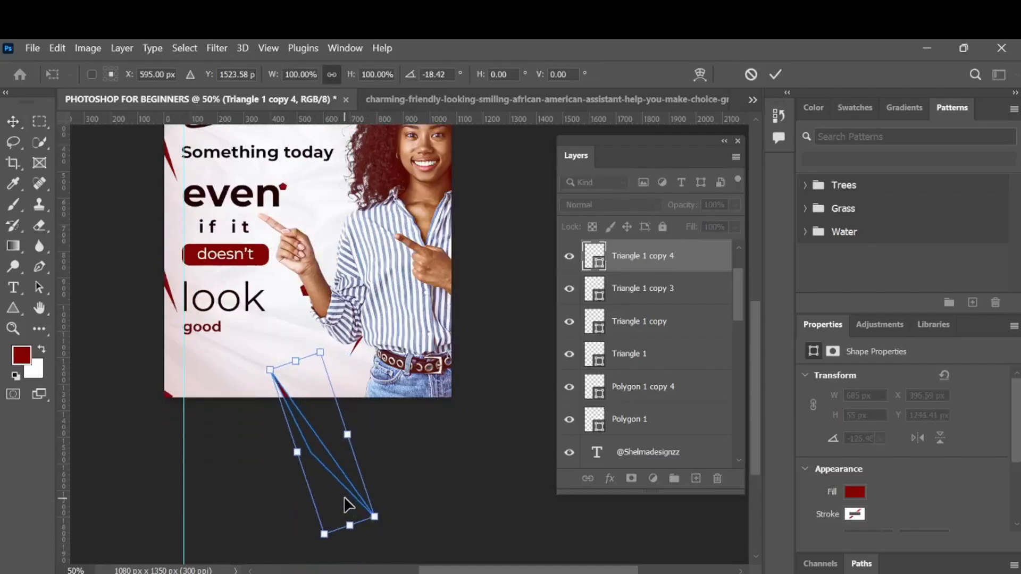
pyautogui.moveTo(348, 506); pyautogui.dragTo(360, 489)
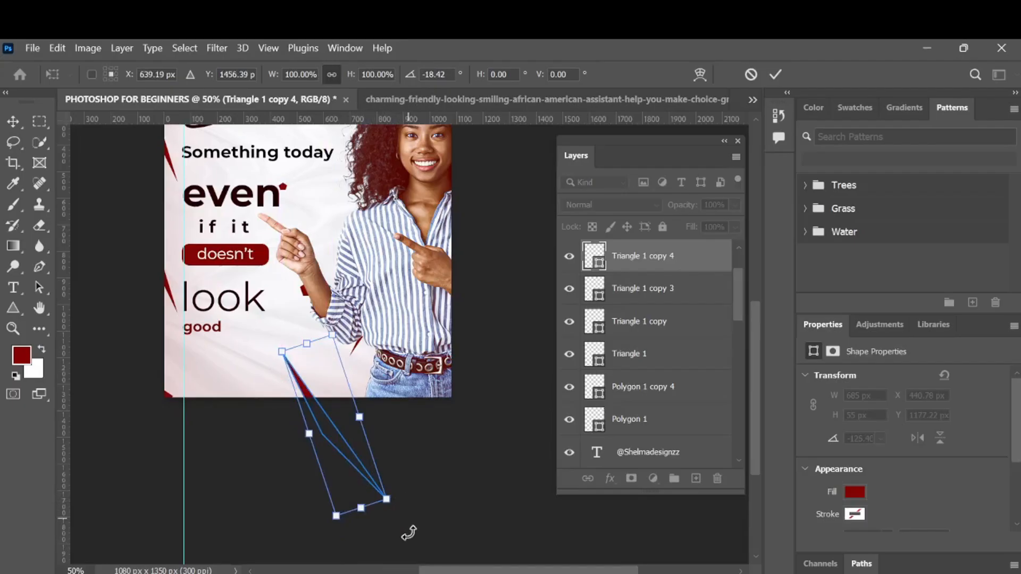
pyautogui.moveTo(409, 533); pyautogui.dragTo(420, 525)
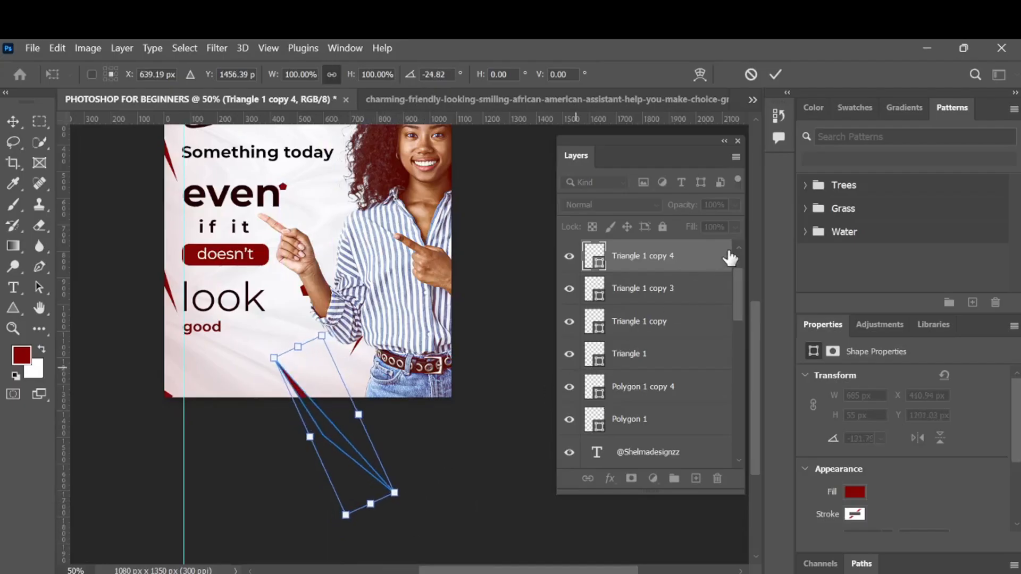
pyautogui.click(776, 75)
pyautogui.scroll(5, 434, 328)
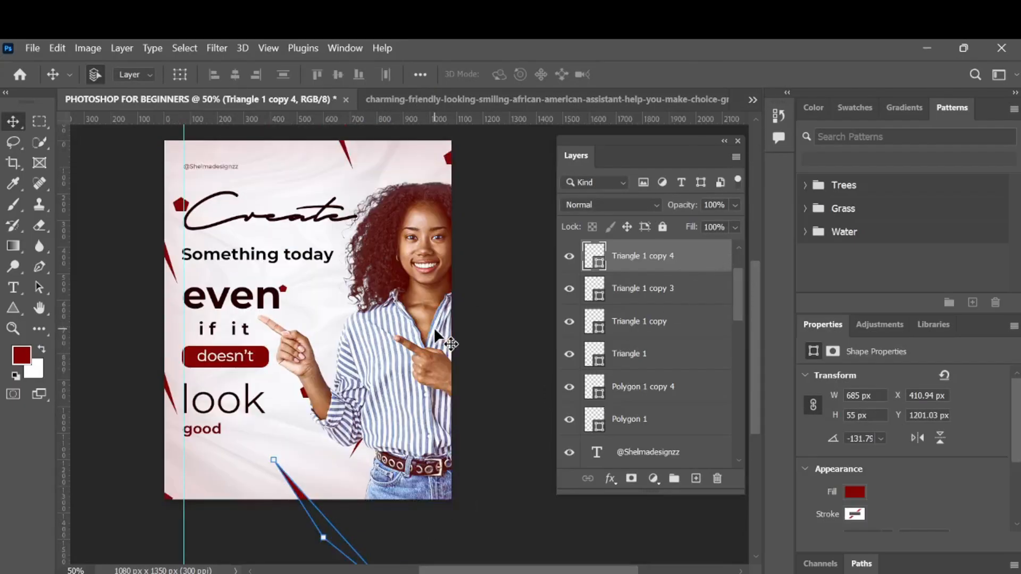
# - Recolor the small pentagon beside "even" to yellow #ffd200
pyautogui.click(677, 289)
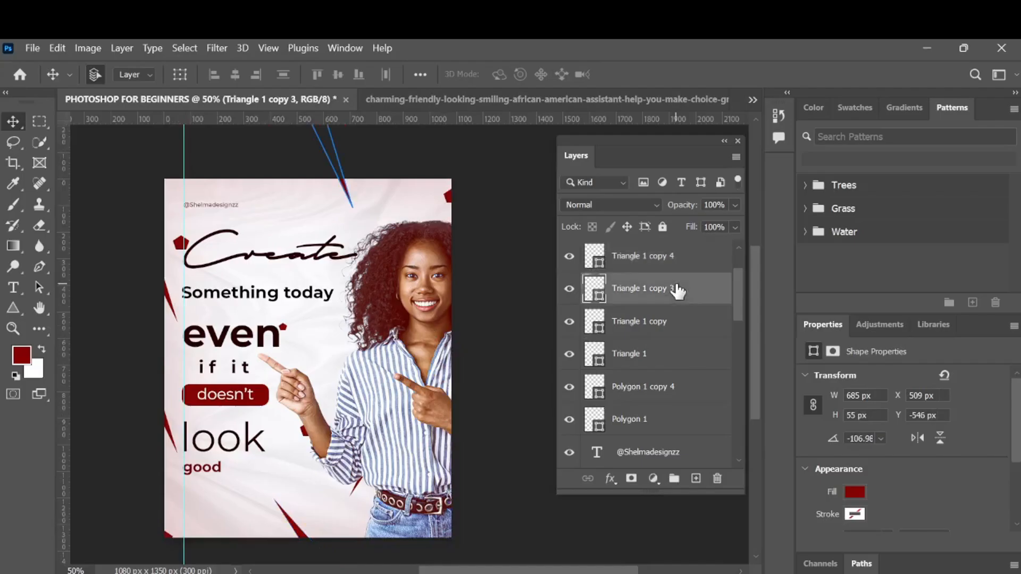
pyautogui.scroll(2, 660, 263)
pyautogui.click(666, 258)
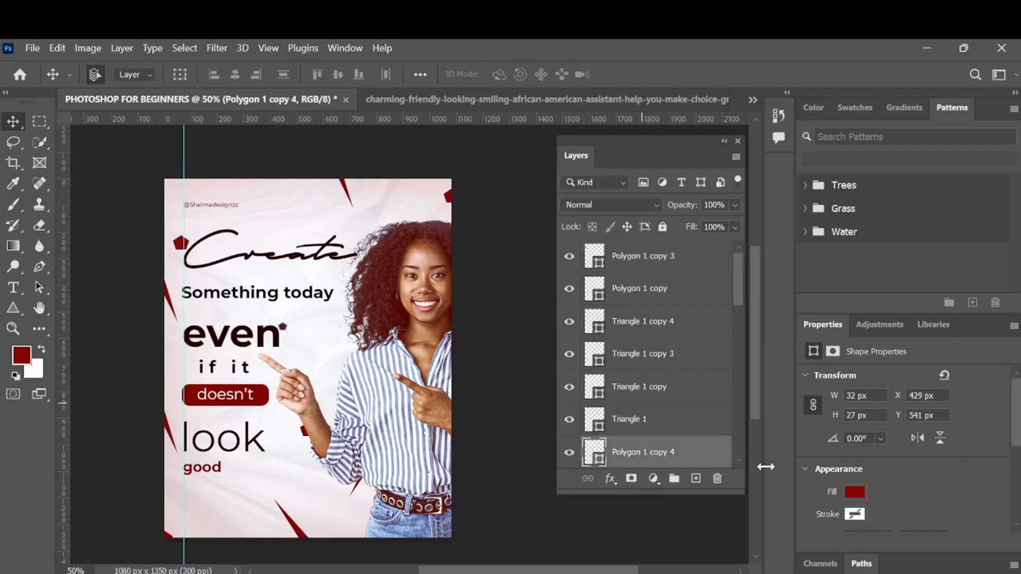
pyautogui.click(854, 492)
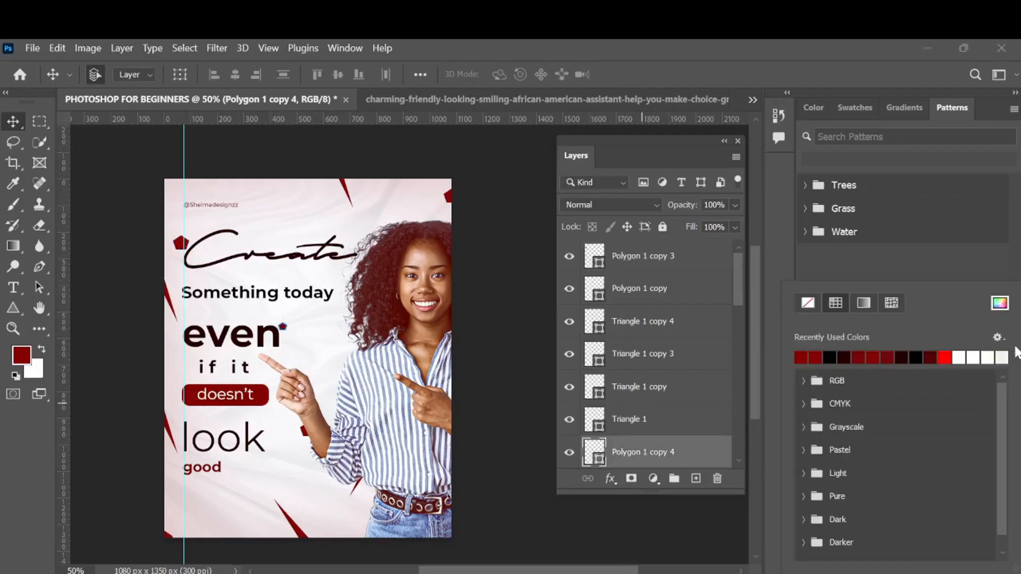
pyautogui.click(999, 303)
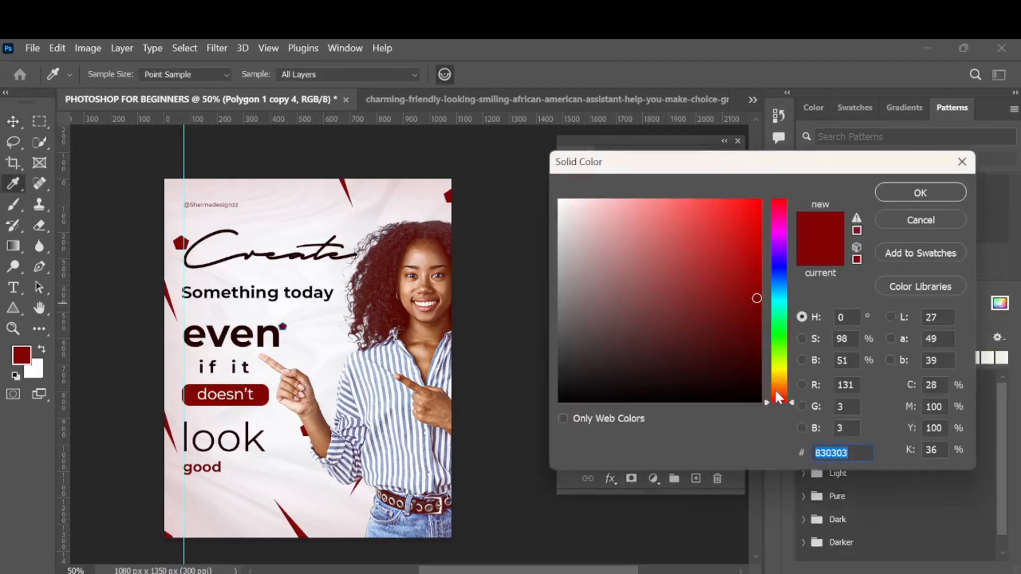
pyautogui.moveTo(779, 396); pyautogui.dragTo(778, 375)
pyautogui.moveTo(759, 271); pyautogui.dragTo(770, 176)
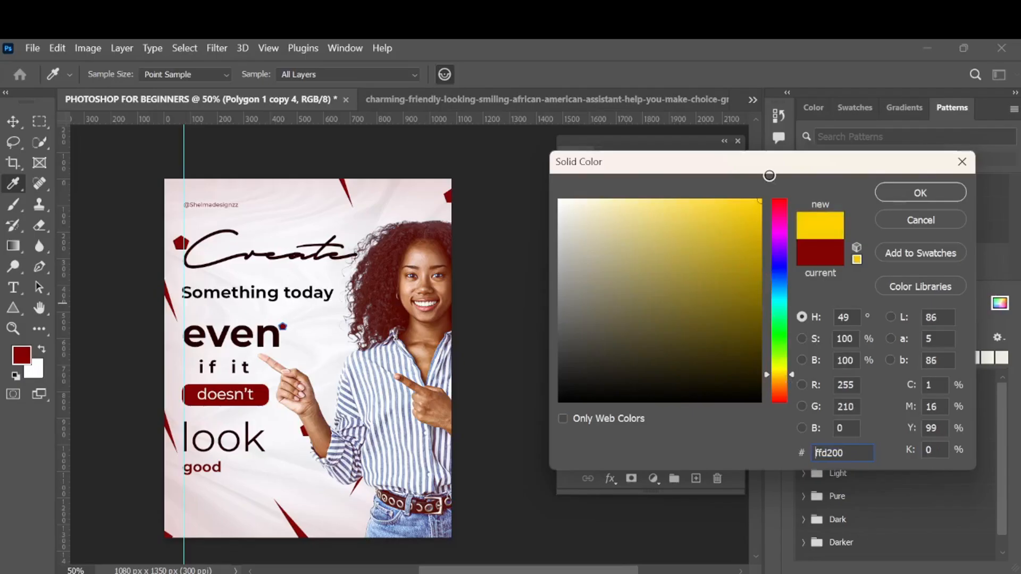
pyautogui.click(898, 193)
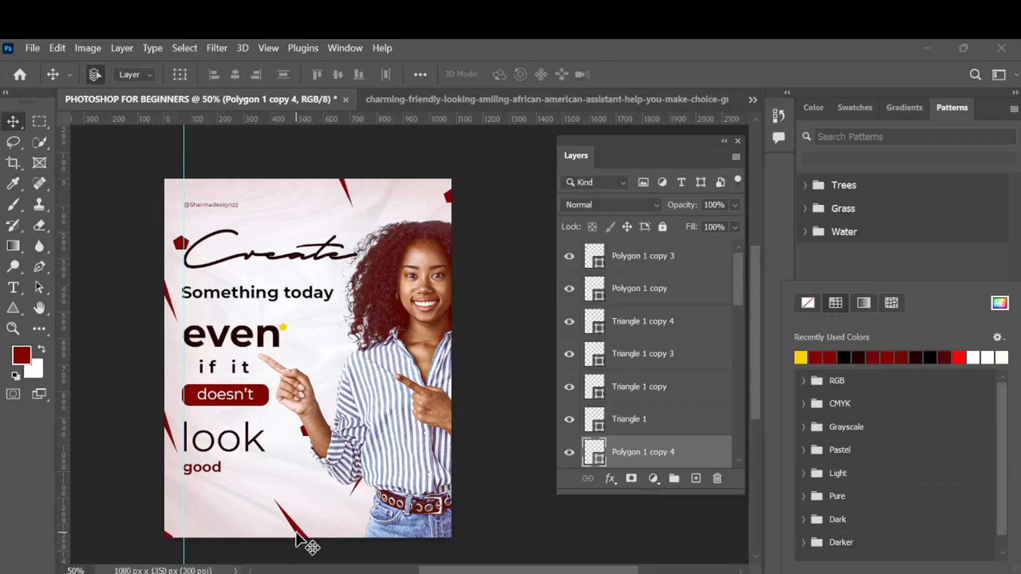
# - Fill the bottom-left pentagon and the top-edge triangle with the same yellow
pyautogui.click(167, 537)
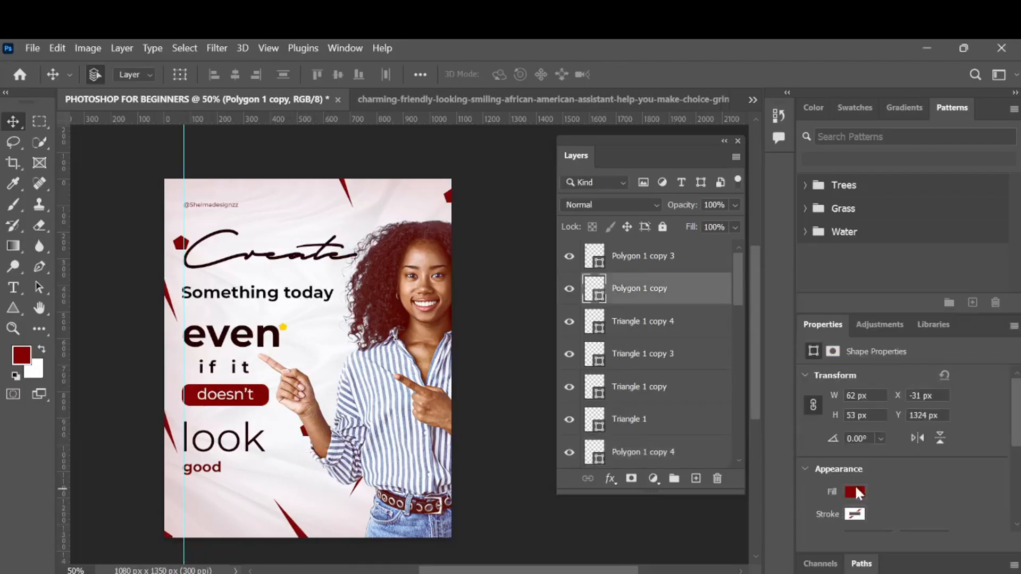
pyautogui.click(857, 490)
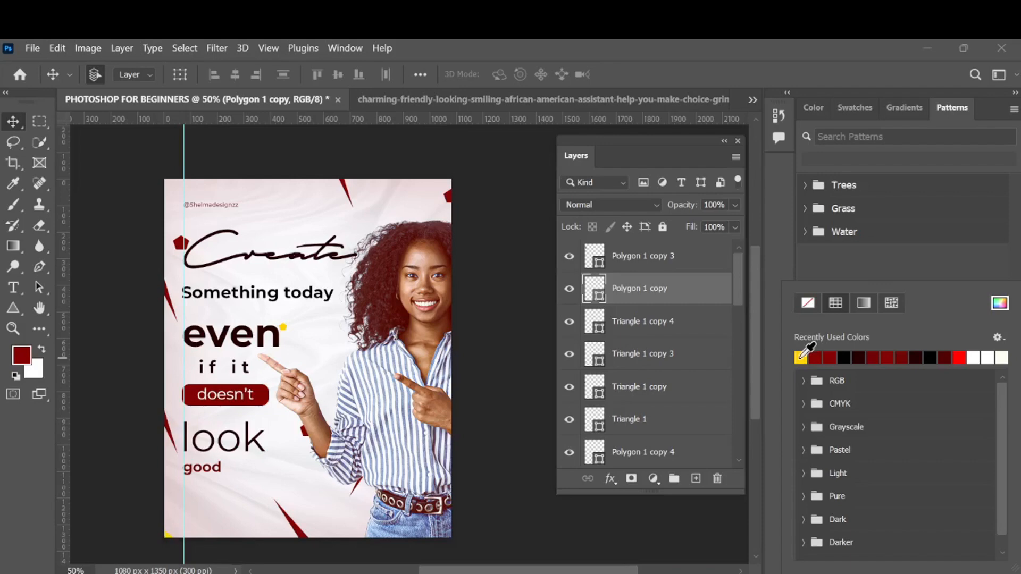
pyautogui.click(687, 288)
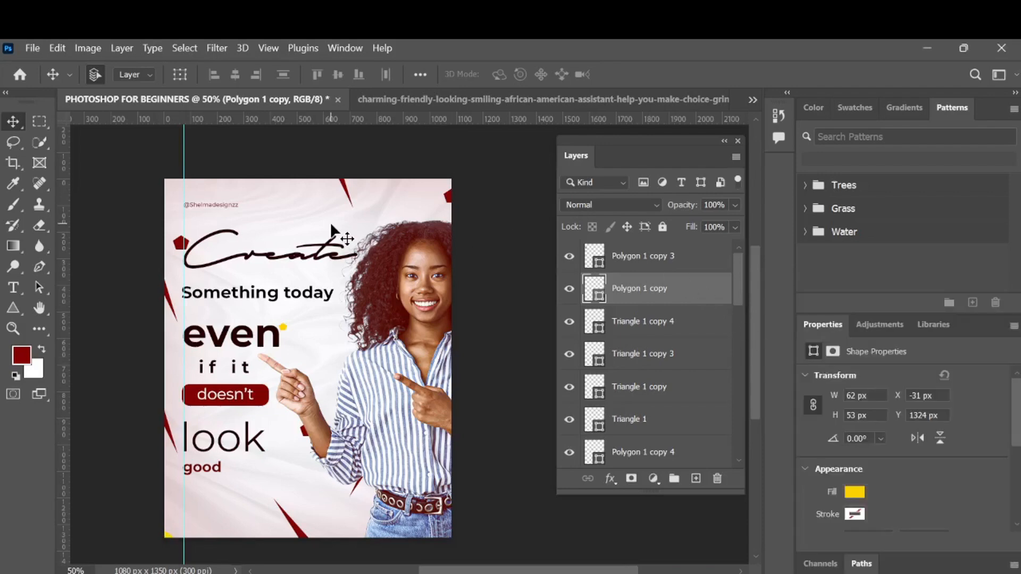
pyautogui.click(340, 181)
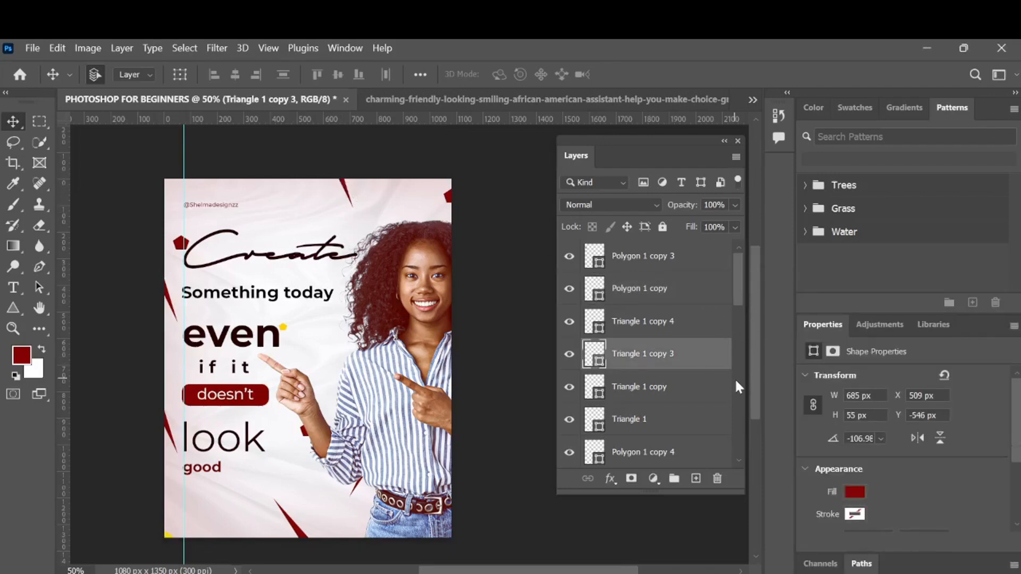
pyautogui.click(853, 491)
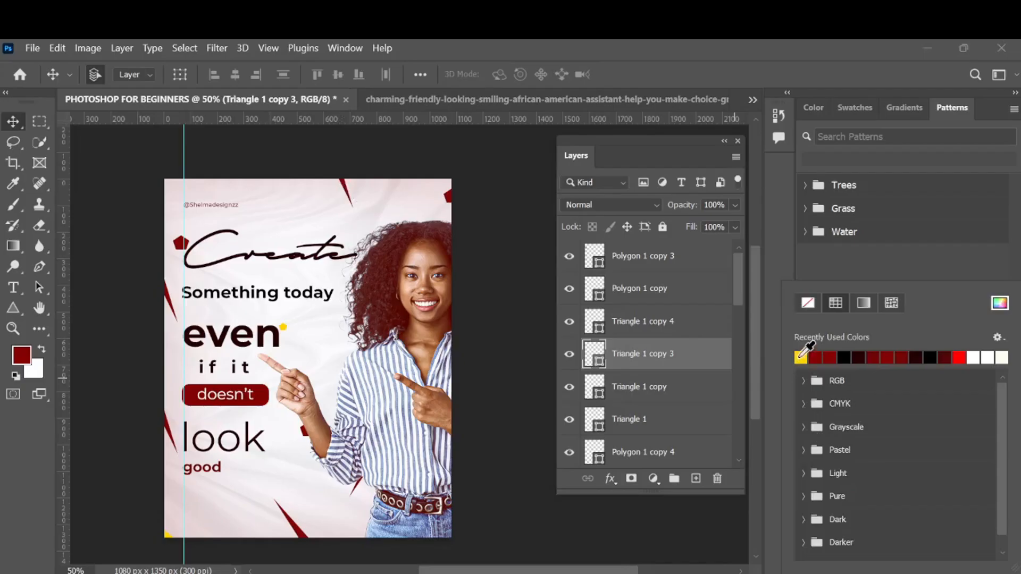
pyautogui.click(800, 358)
pyautogui.click(693, 360)
# - Rasterize the portrait layer and desaturate it to black and white
pyautogui.click(405, 257)
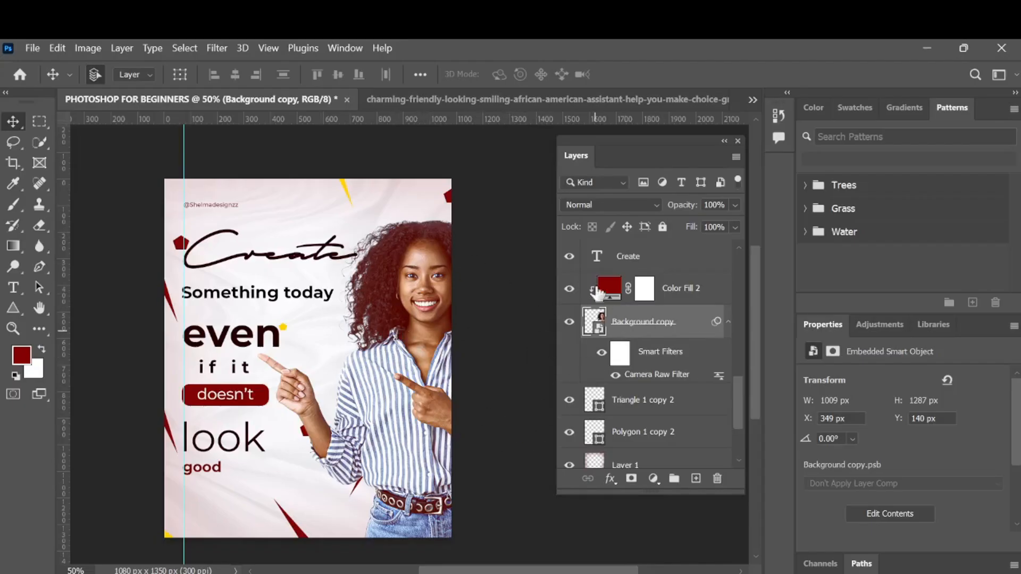
pyautogui.rightClick(693, 335)
pyautogui.click(739, 379)
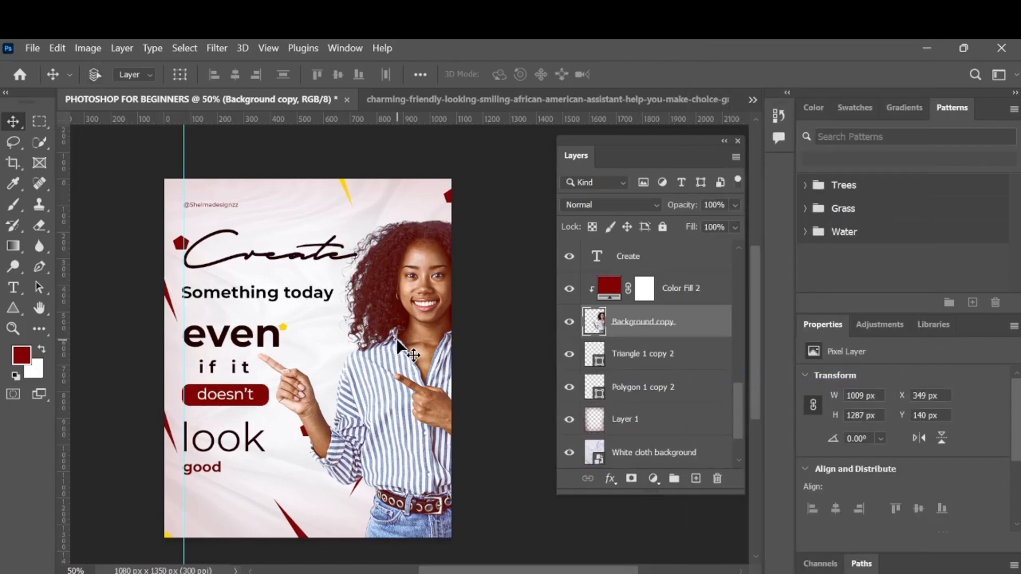
pyautogui.hotkey('ctrl', 'shift', 'u')
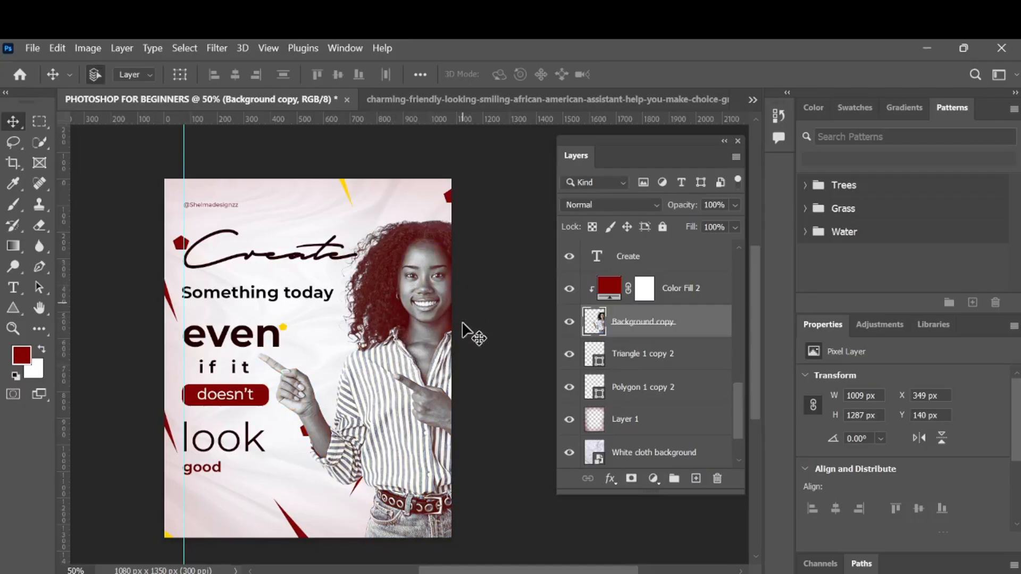
# - Convert the portrait layer to a smart object and open the Camera Raw Filter on it
pyautogui.rightClick(694, 337)
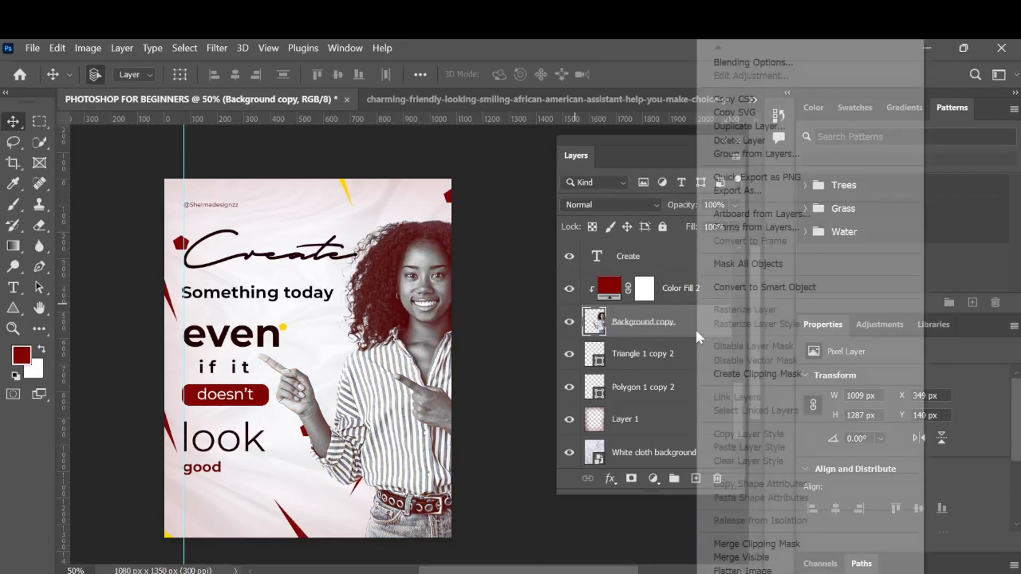
pyautogui.click(752, 289)
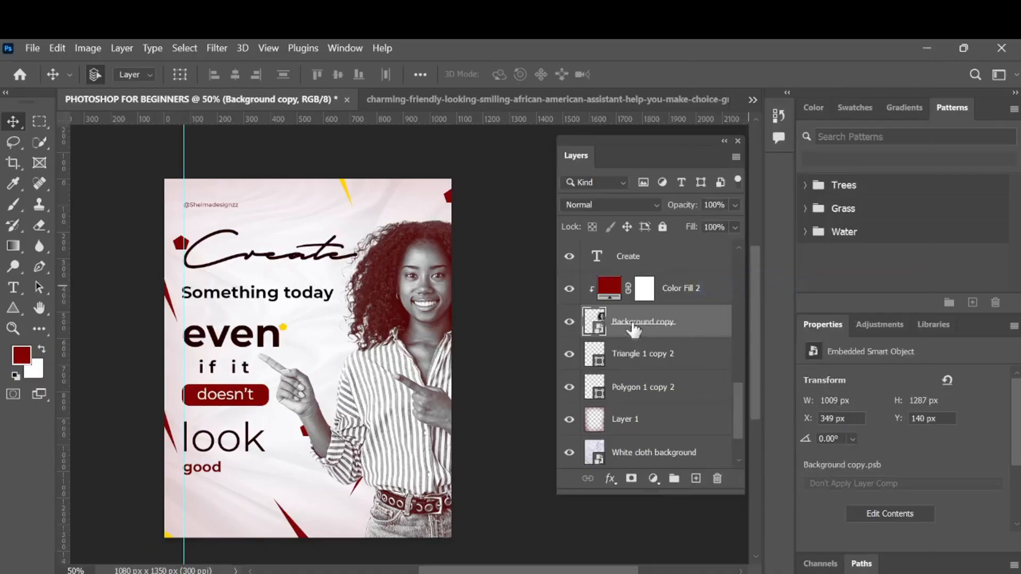
pyautogui.click(216, 47)
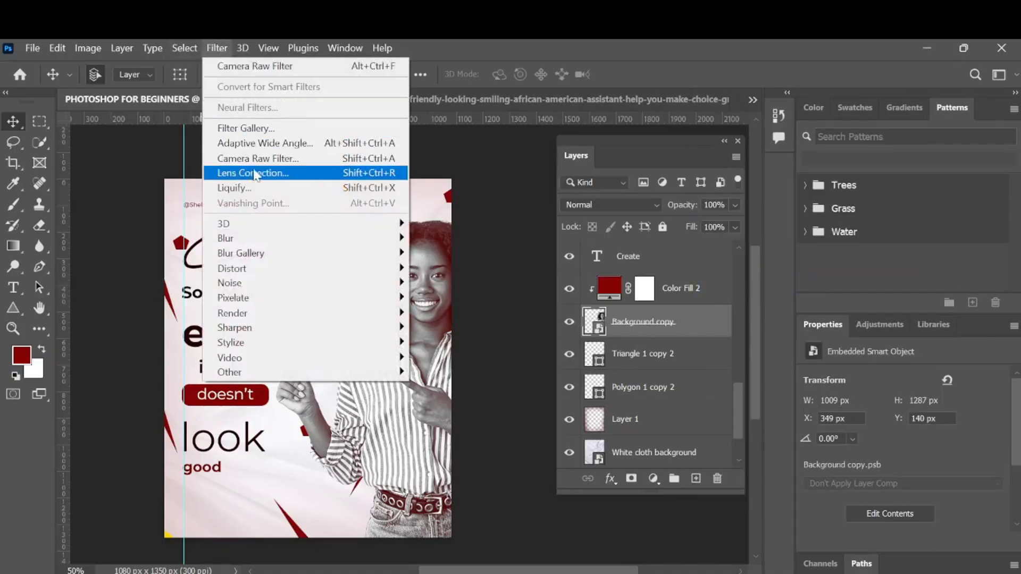
pyautogui.click(263, 160)
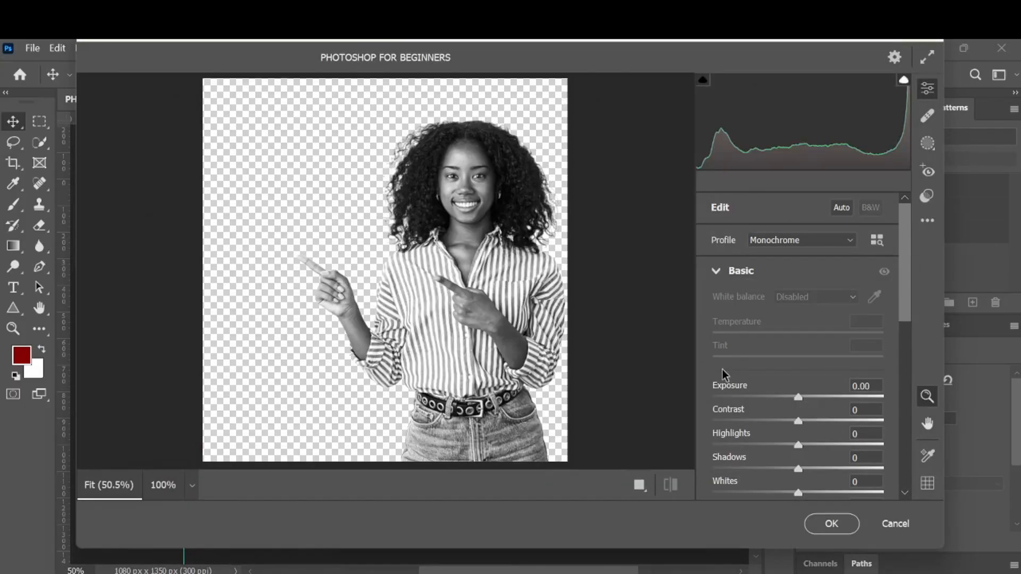
# - In Camera Raw, set Texture to +49 and Exposure to +0.10 on the portrait
pyautogui.scroll(-4, 807, 394)
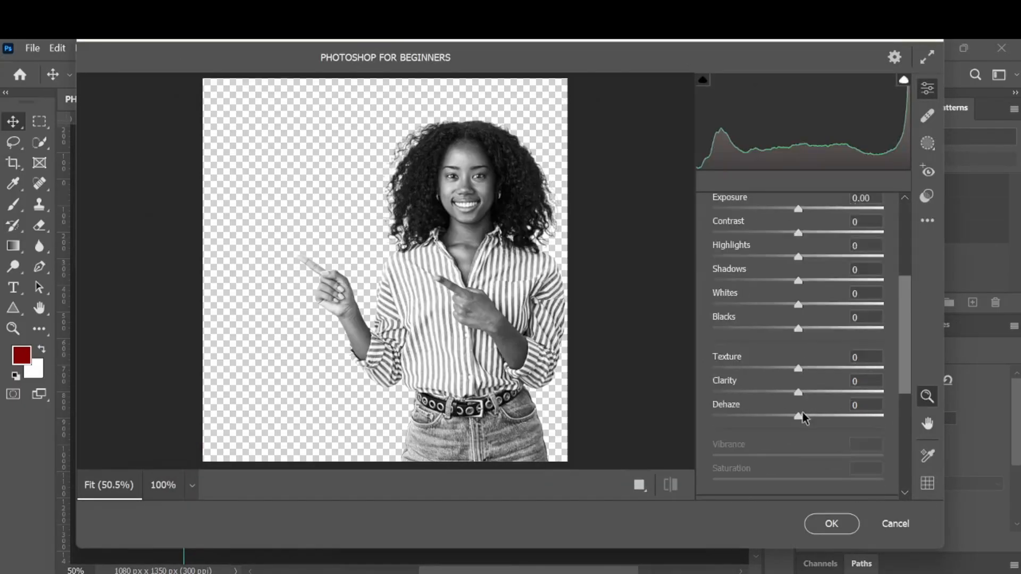
pyautogui.moveTo(802, 367); pyautogui.dragTo(843, 367)
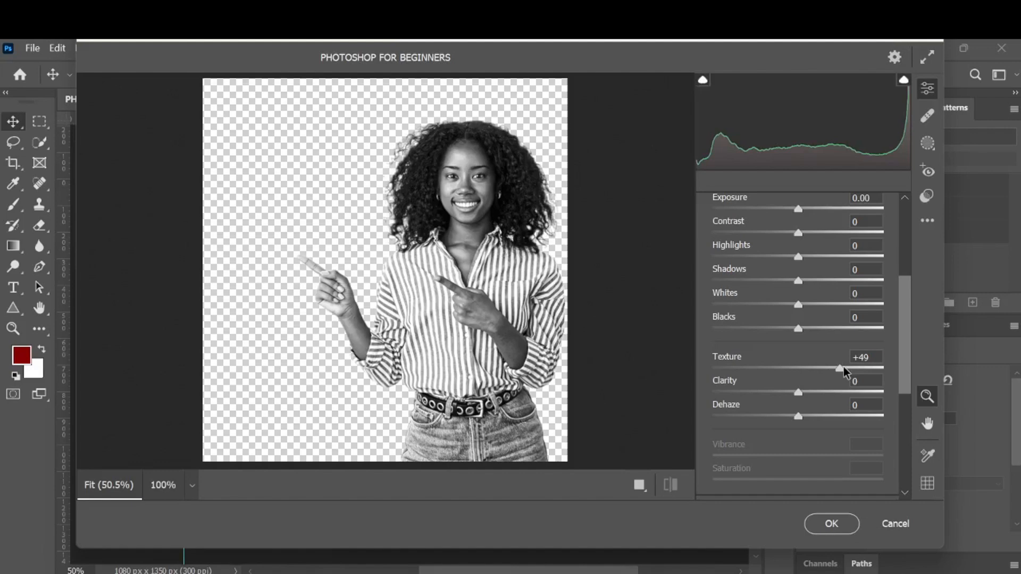
pyautogui.scroll(3, 844, 366)
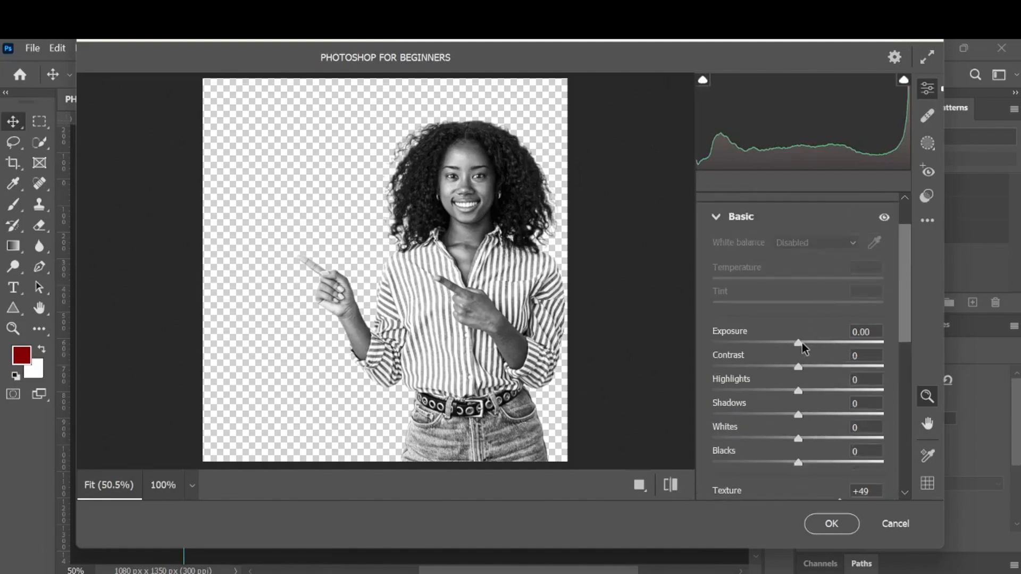
pyautogui.moveTo(802, 343); pyautogui.dragTo(804, 347)
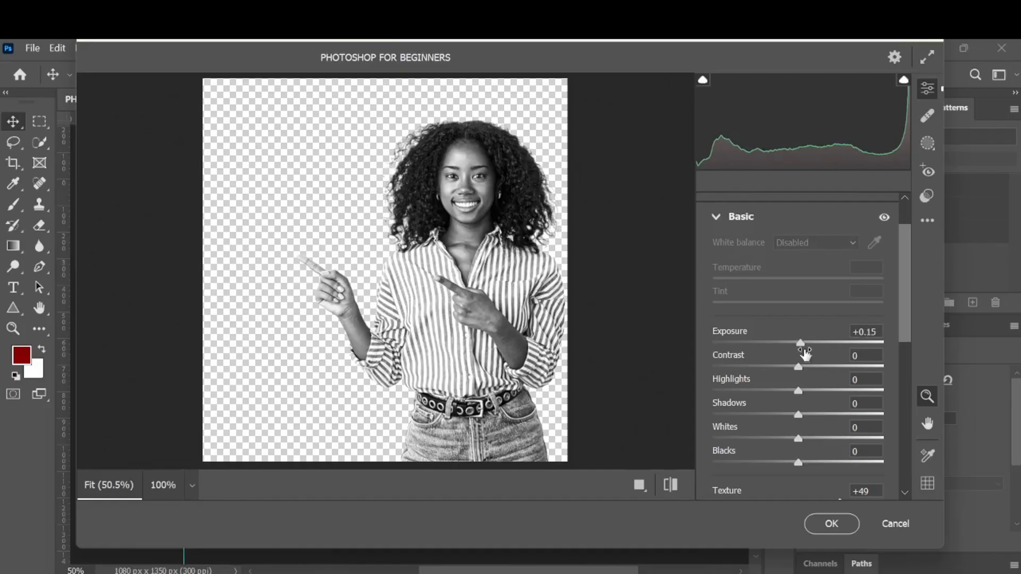
pyautogui.click(881, 330)
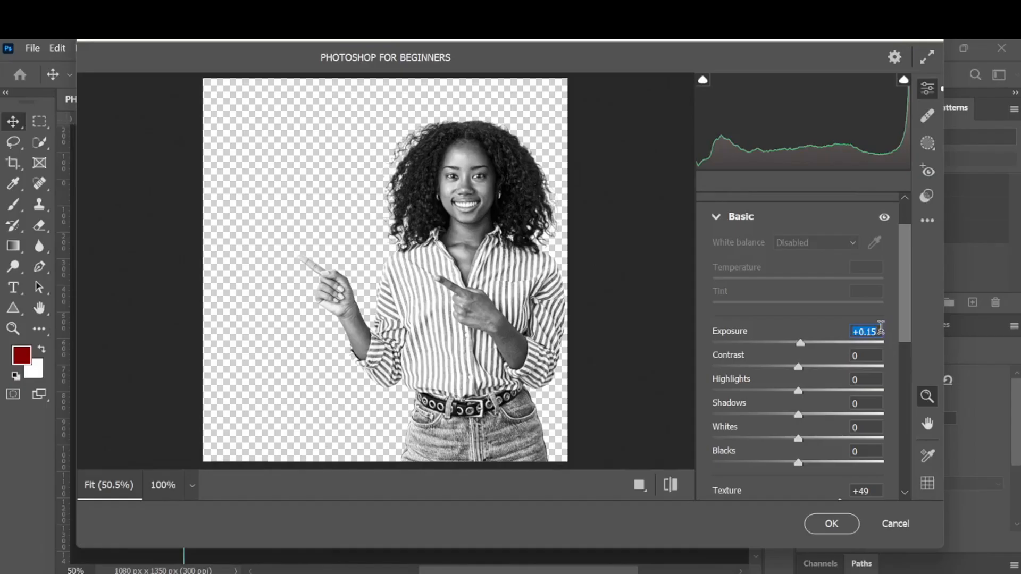
pyautogui.click(876, 331)
pyautogui.press('BackSpace')
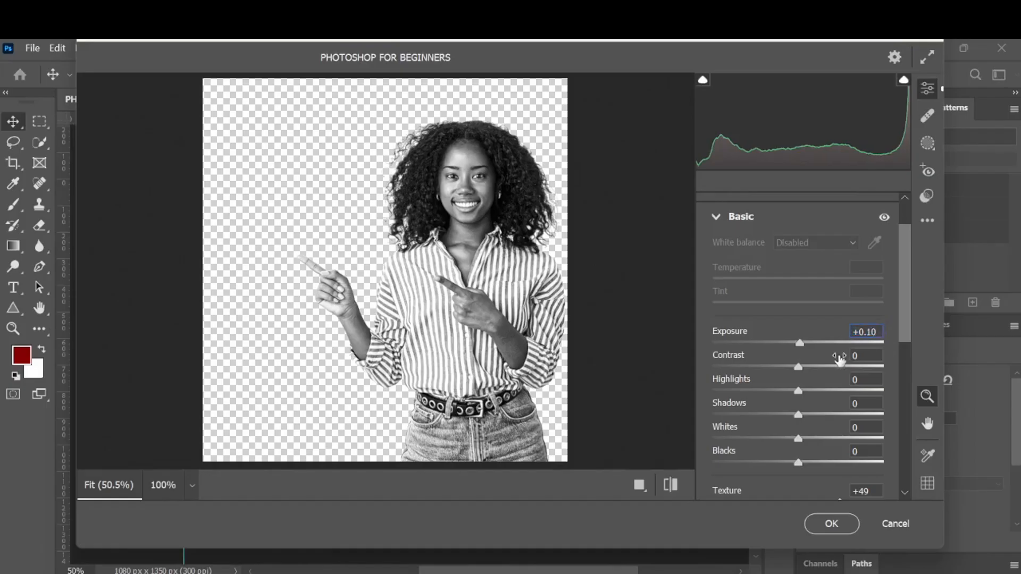
# - Set Contrast +6, Highlights +8, Shadows -3, Whites +3 and Sharpening 27, then apply the Camera Raw Filter
pyautogui.moveTo(800, 366); pyautogui.dragTo(802, 437)
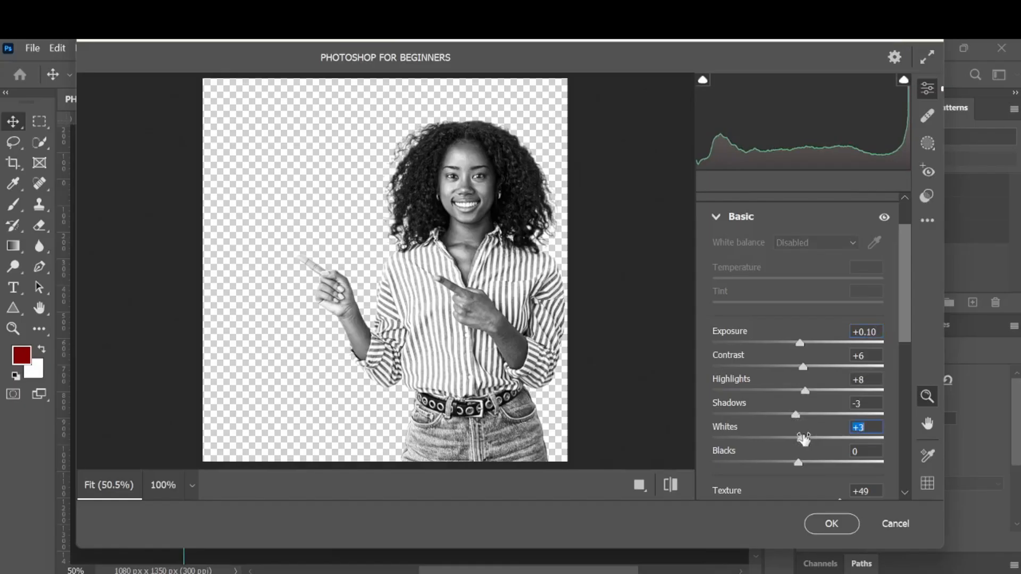
pyautogui.scroll(-3, 803, 431)
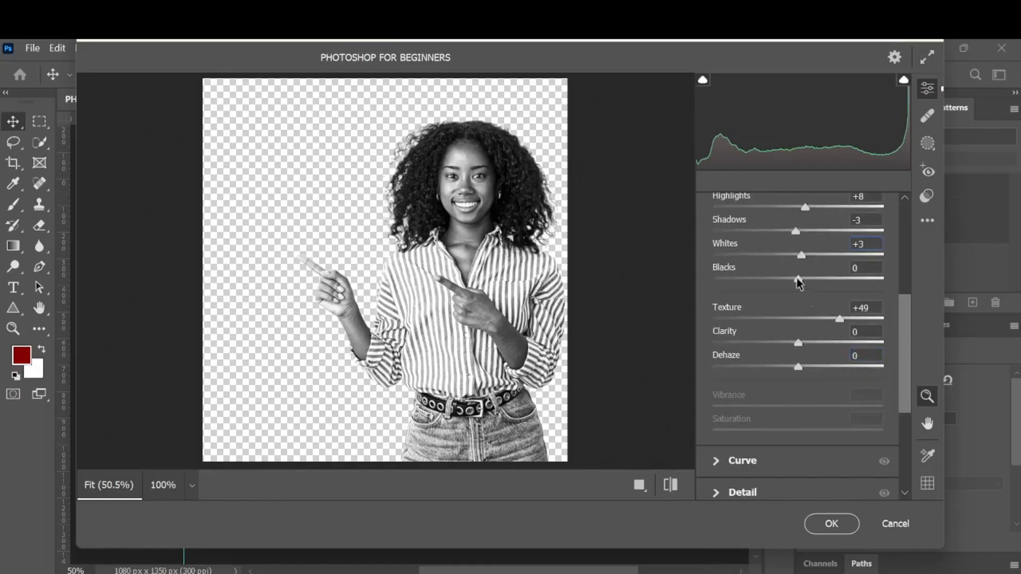
pyautogui.moveTo(797, 279); pyautogui.dragTo(795, 279)
pyautogui.moveTo(717, 333); pyautogui.dragTo(747, 333)
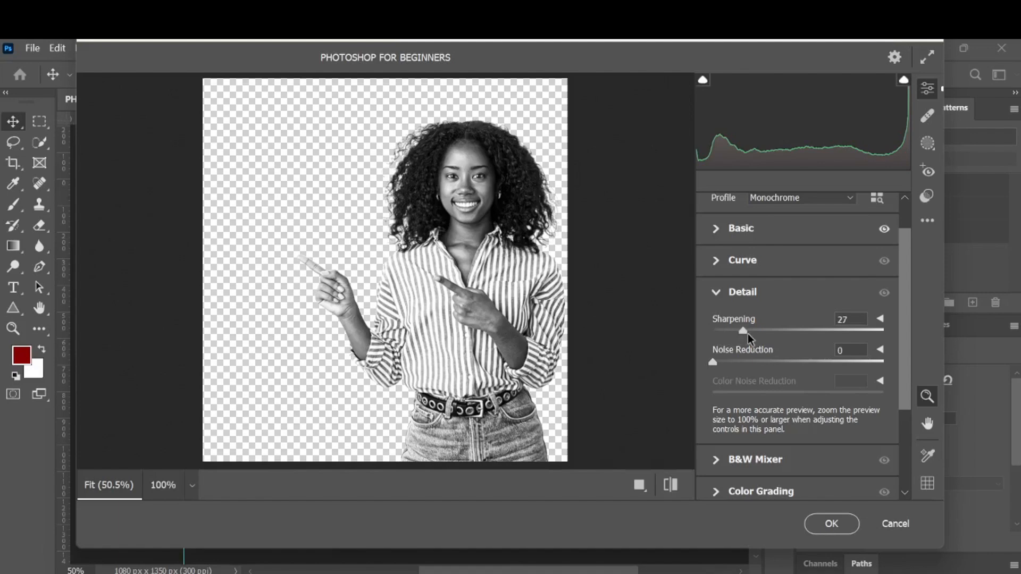
pyautogui.click(835, 525)
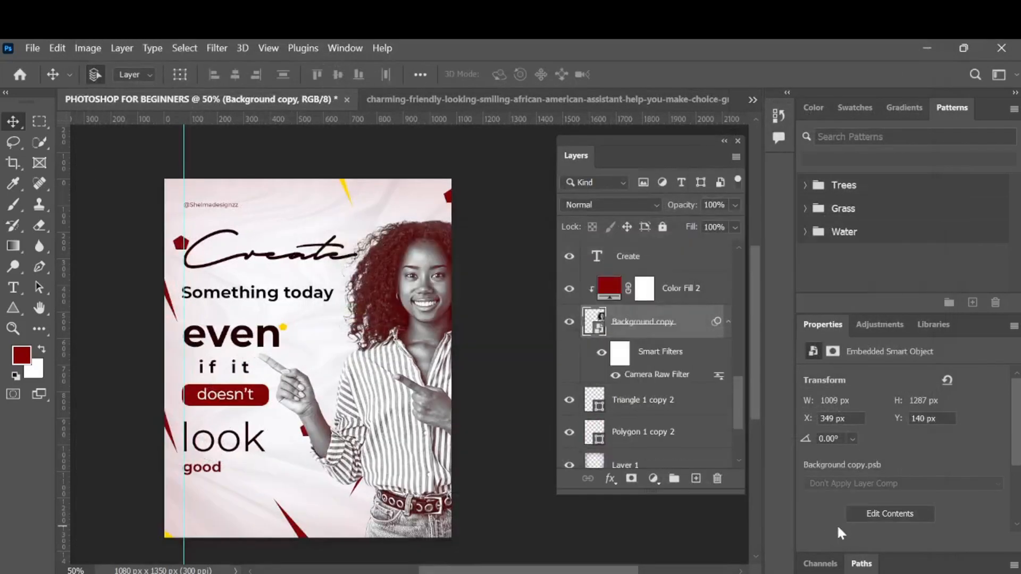
# - Change the dark-red color fill clipped to the portrait to Soft Light blending at 39% opacity
pyautogui.click(420, 374)
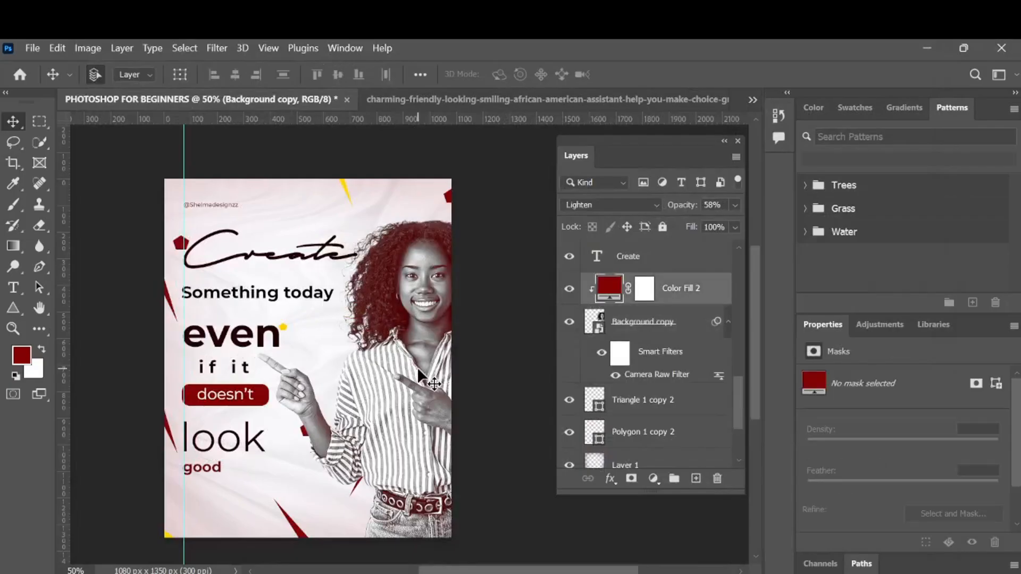
pyautogui.click(568, 289)
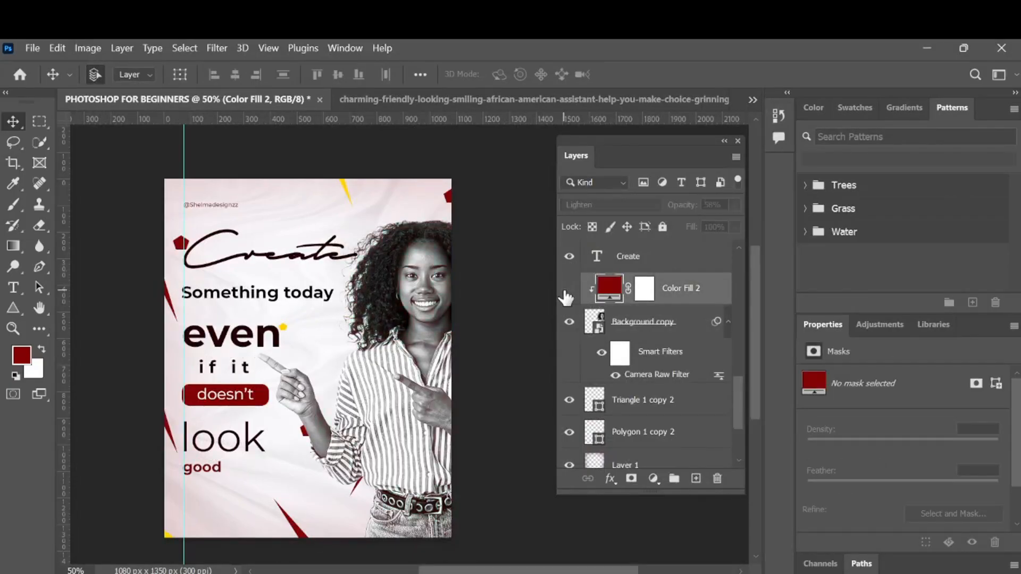
pyautogui.click(565, 291)
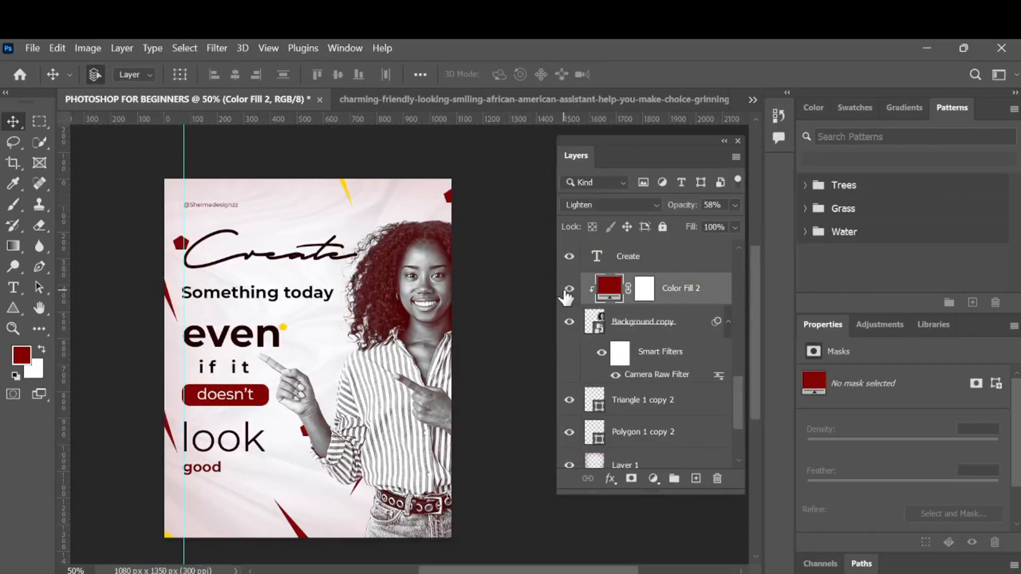
pyautogui.click(652, 206)
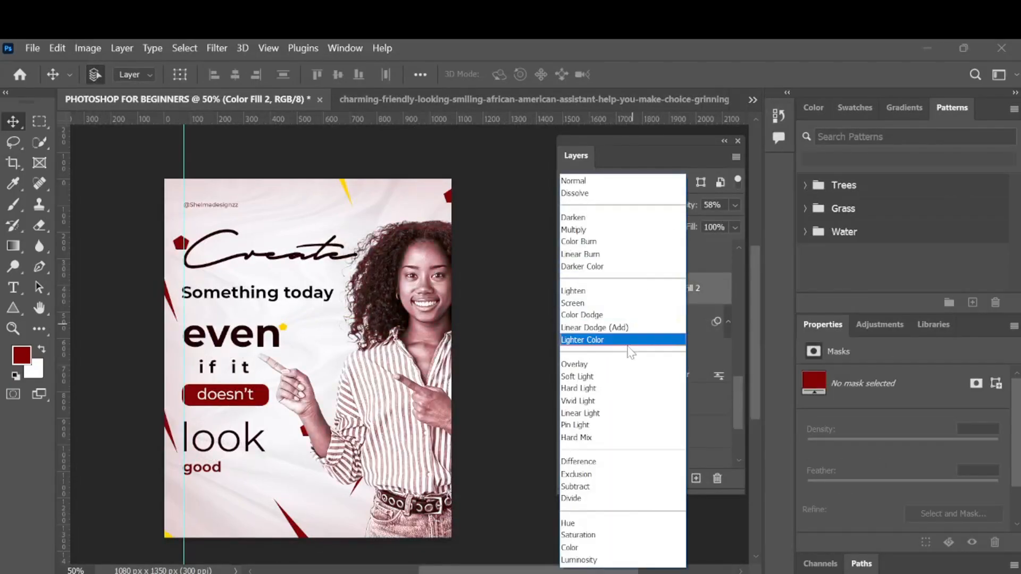
pyautogui.click(618, 376)
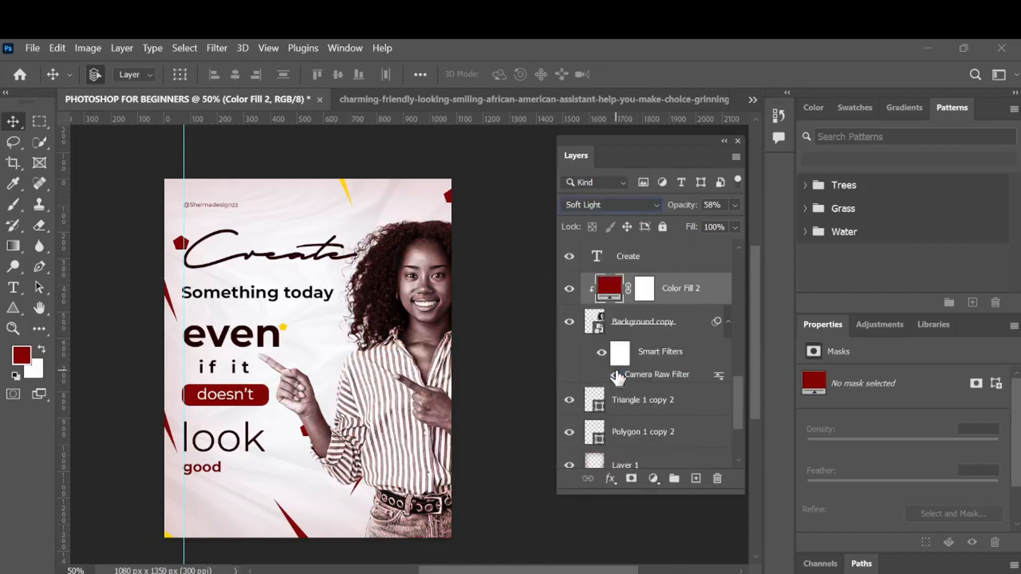
pyautogui.moveTo(692, 209)
pyautogui.mouseDown()
pyautogui.moveTo(675, 213)
pyautogui.moveTo(677, 222)
pyautogui.mouseUp()
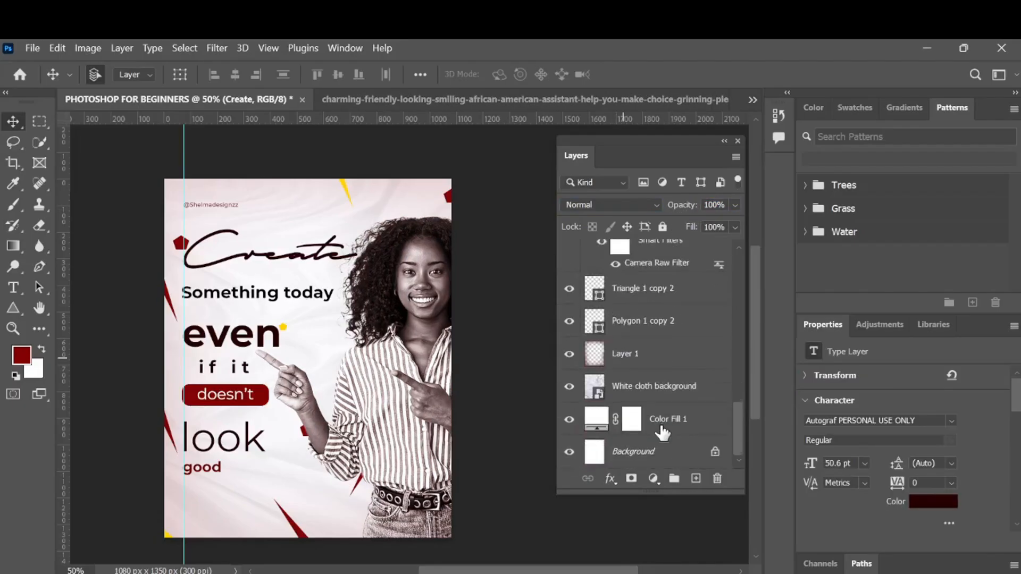
# - Recolor the background color fill to a very light pink #fcf6f6
pyautogui.doubleClick(601, 419)
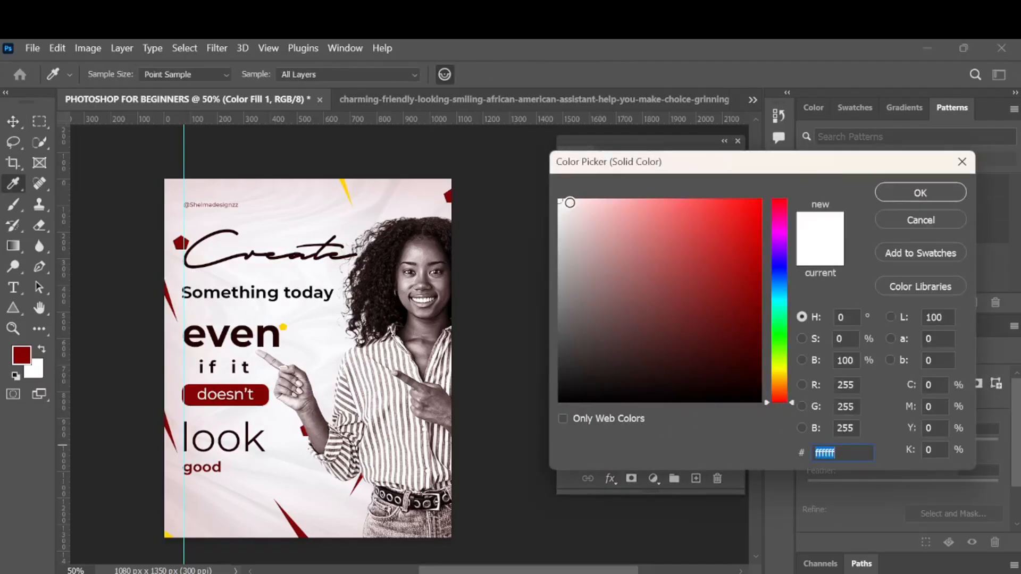
pyautogui.click(568, 201)
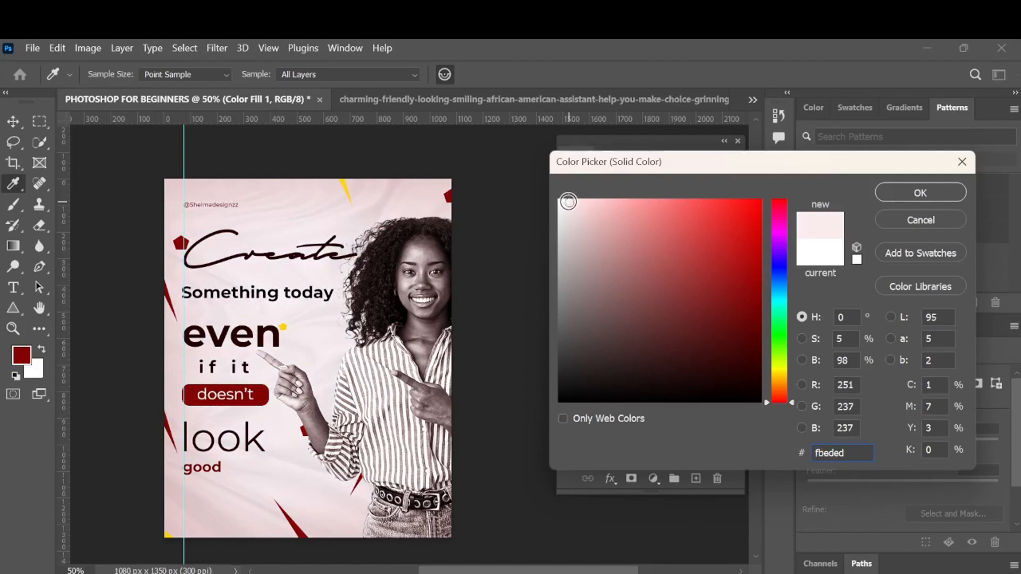
pyautogui.moveTo(568, 202); pyautogui.dragTo(545, 192)
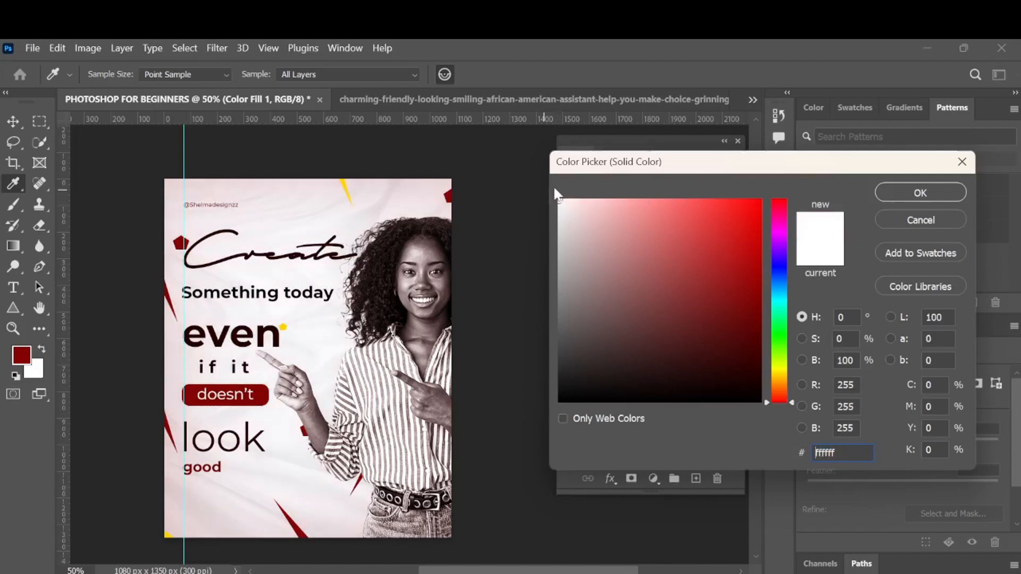
pyautogui.click(564, 202)
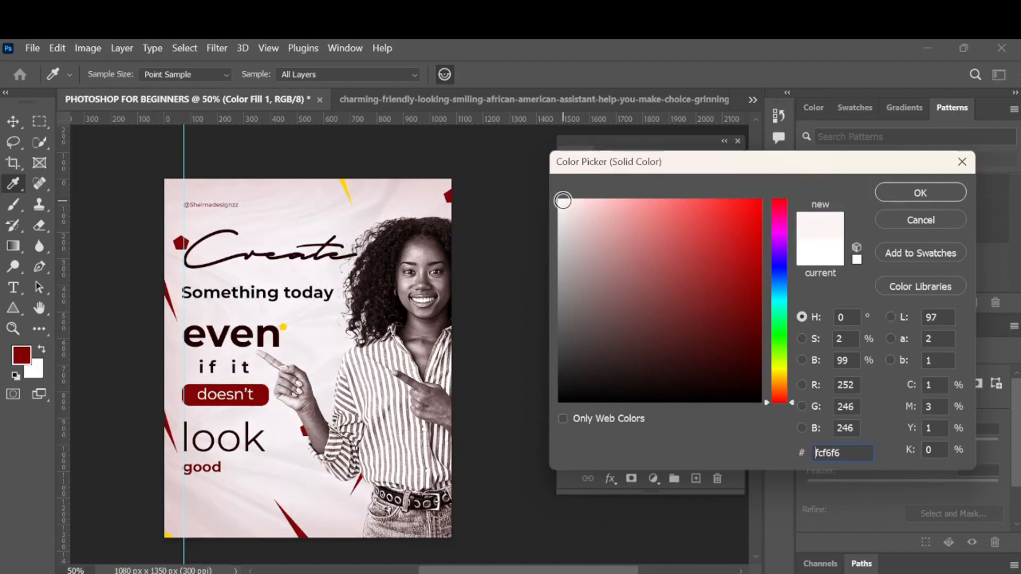
pyautogui.click(916, 195)
pyautogui.press('v')
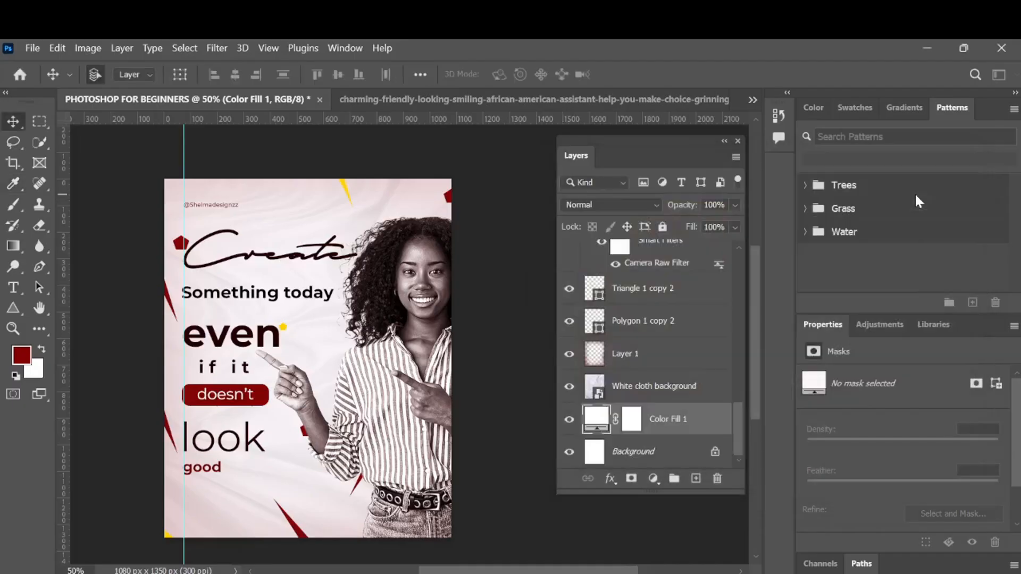
# - Lower the opacity of the Layer 1 overlay to 6%
pyautogui.click(301, 187)
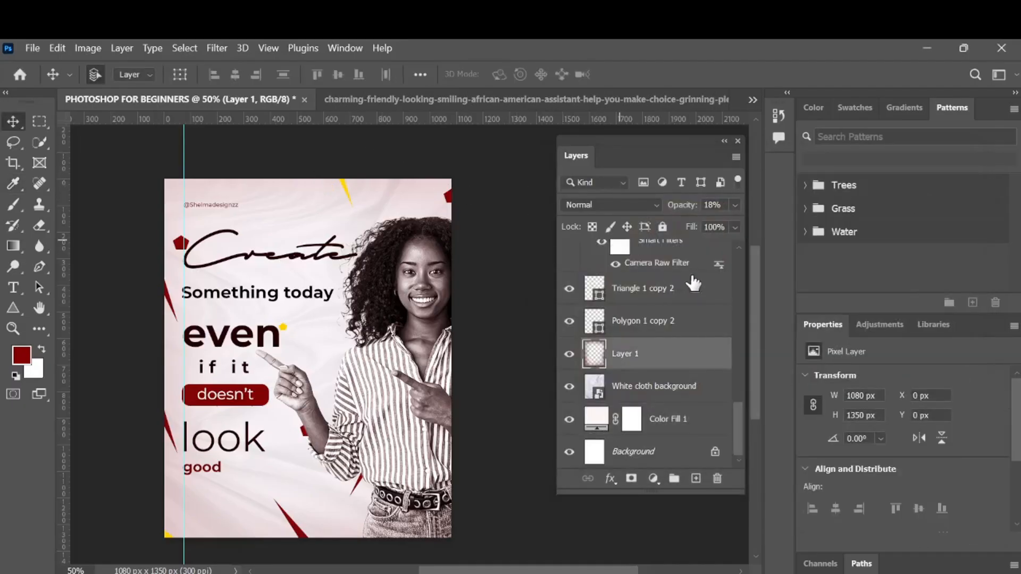
pyautogui.moveTo(688, 212); pyautogui.dragTo(679, 216)
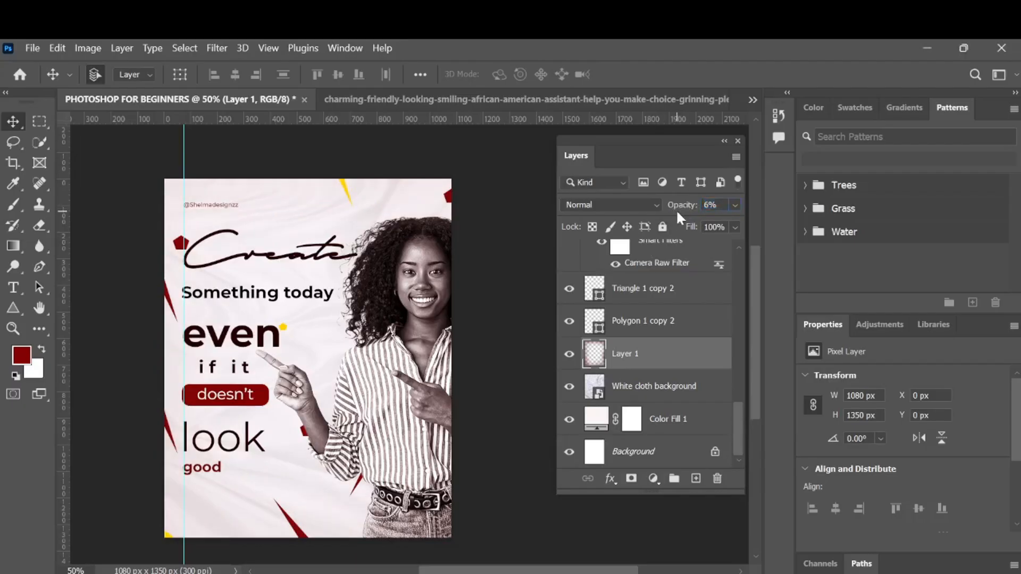
# - Select the "good" text and nudge it slightly upward
pyautogui.scroll(3, 701, 361)
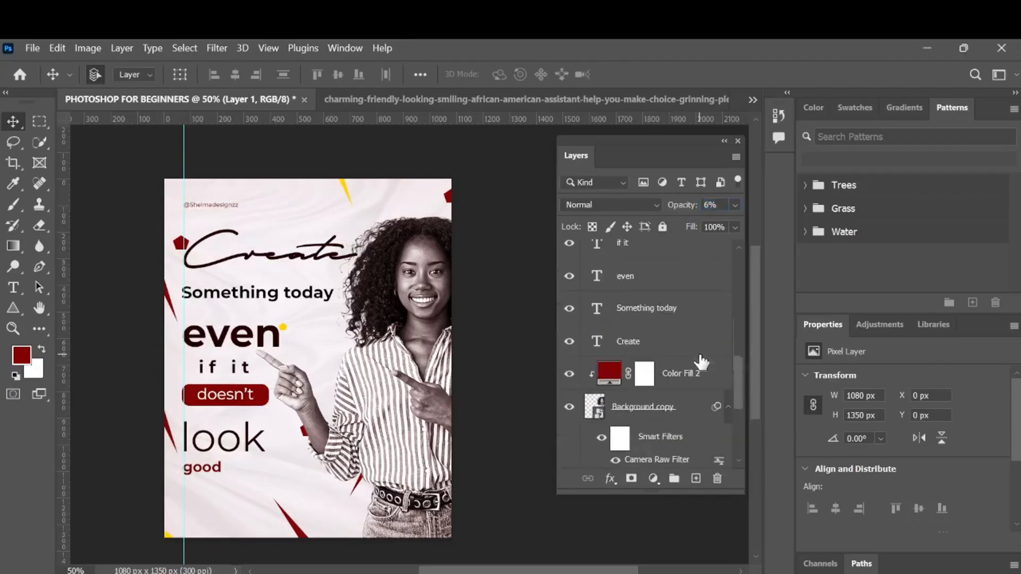
pyautogui.scroll(5, 701, 360)
pyautogui.click(208, 470)
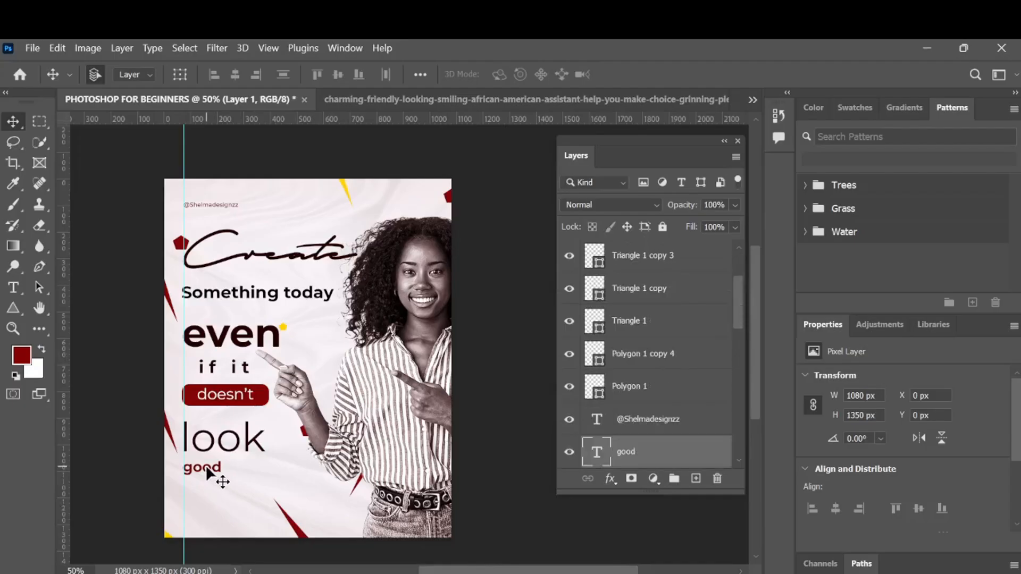
pyautogui.press('Up')
pyautogui.press('Up')
pyautogui.press('Up')
pyautogui.press('Up')
pyautogui.press('Up')
pyautogui.press('Up')
pyautogui.press('Up')
pyautogui.press('Up')
pyautogui.press('Up')
pyautogui.press('Up')
pyautogui.press('Up')
pyautogui.press('Up')
pyautogui.press('Up')
pyautogui.press('Up')
pyautogui.press('Up')
pyautogui.press('Up')
pyautogui.press('Up')
pyautogui.press('Up')
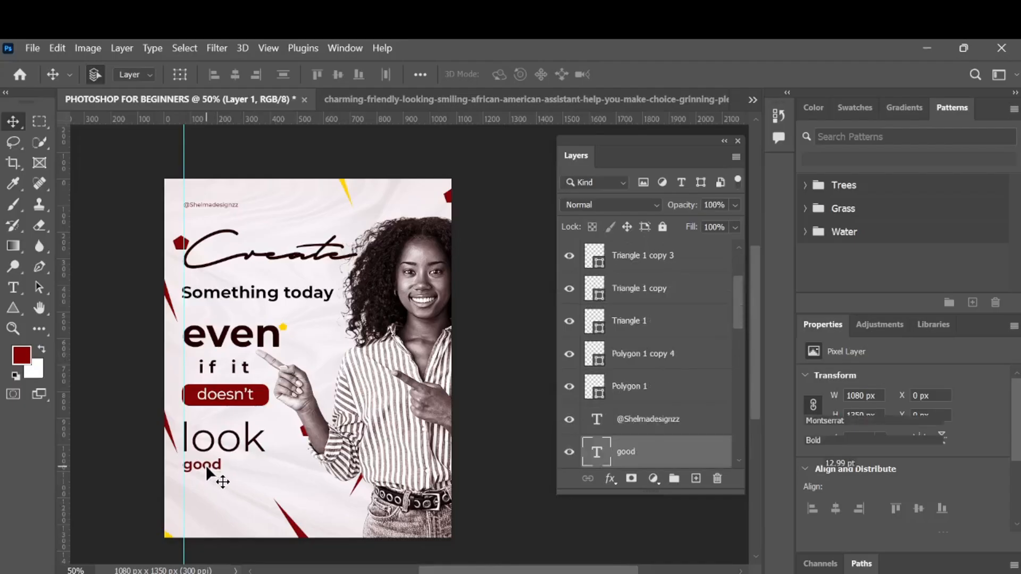
pyautogui.press('Down')
pyautogui.press('Down')
pyautogui.press('Down')
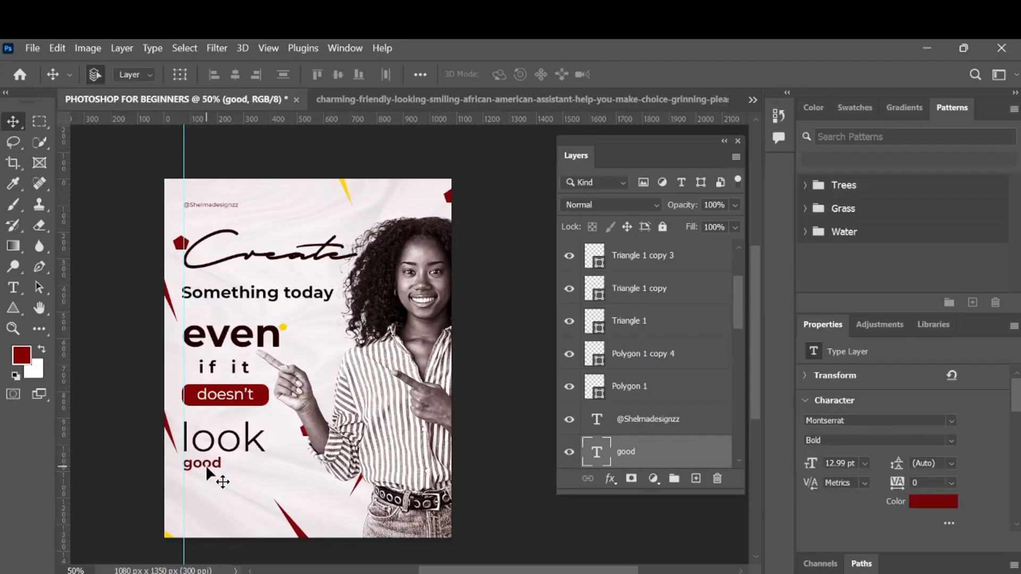
# - Duplicate the small yellow pentagon beside "even" and place the copy just below "good"
pyautogui.click(286, 328)
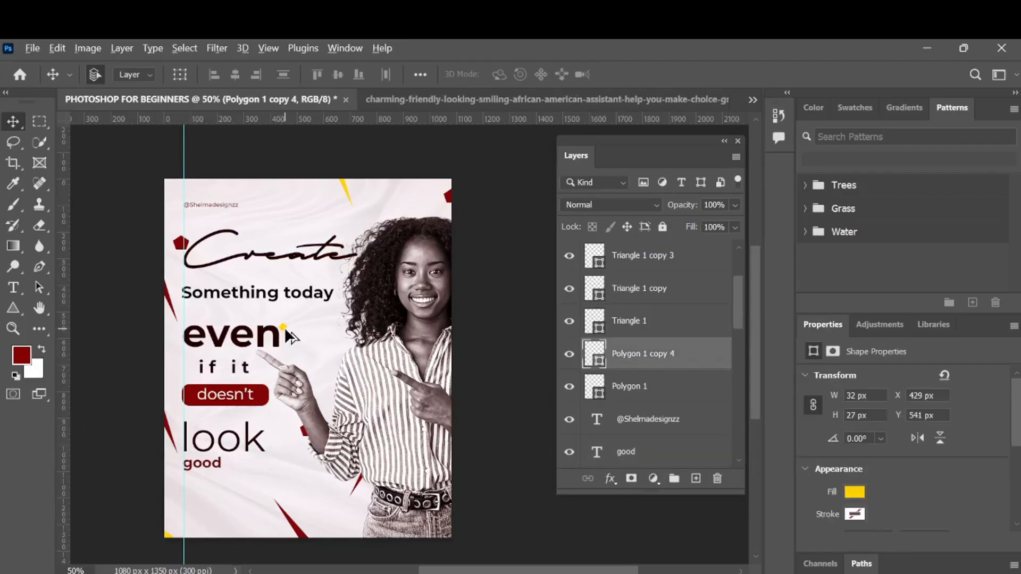
pyautogui.moveTo(285, 327); pyautogui.dragTo(194, 484)
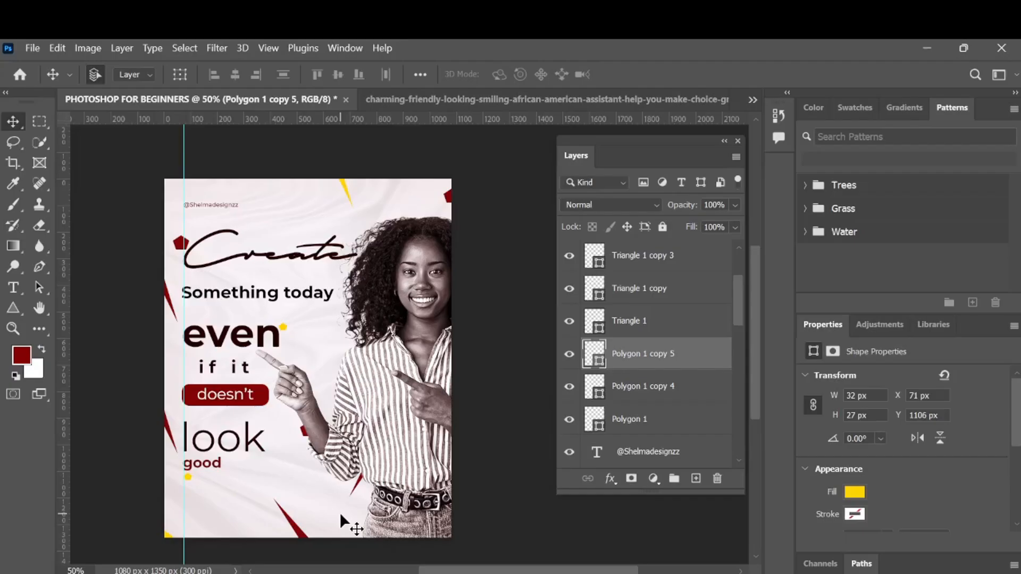
pyautogui.click(410, 423)
pyautogui.scroll(8, 641, 396)
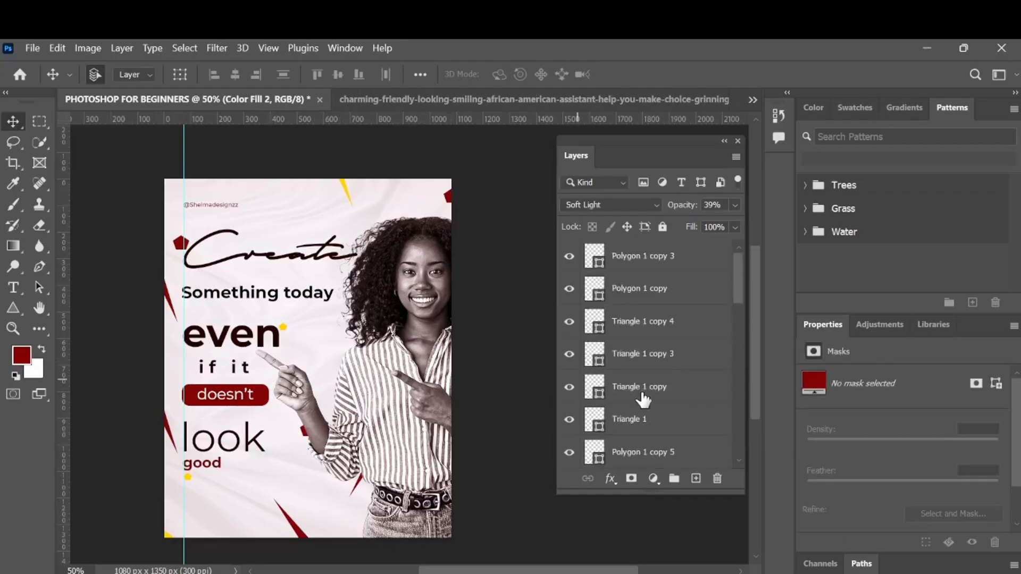
pyautogui.scroll(-5, 657, 298)
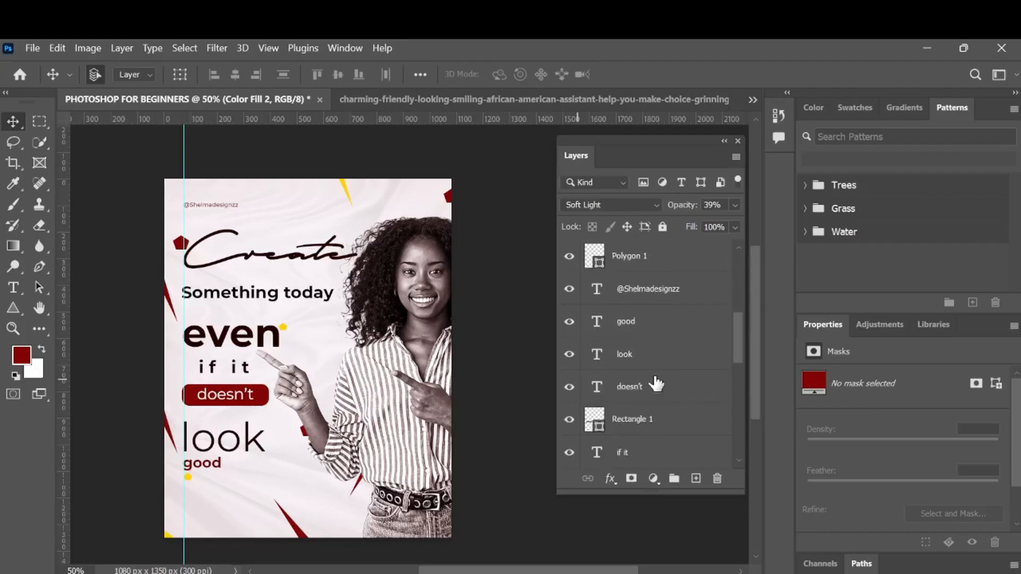
# - Add a new text line "Consistency is key" below "good" in dark-red Montserrat Bold 12 pt
pyautogui.click(219, 469)
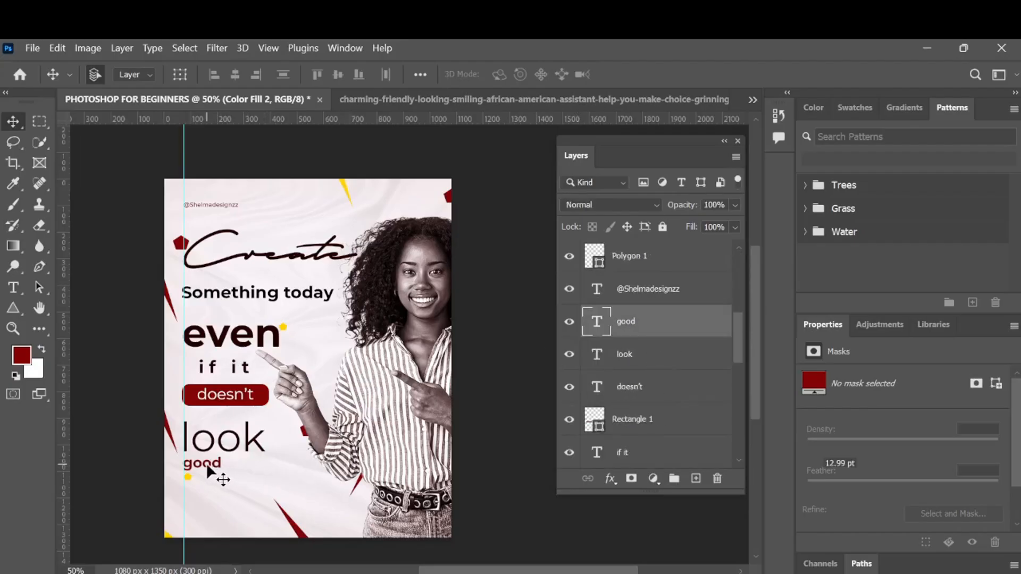
pyautogui.click(16, 289)
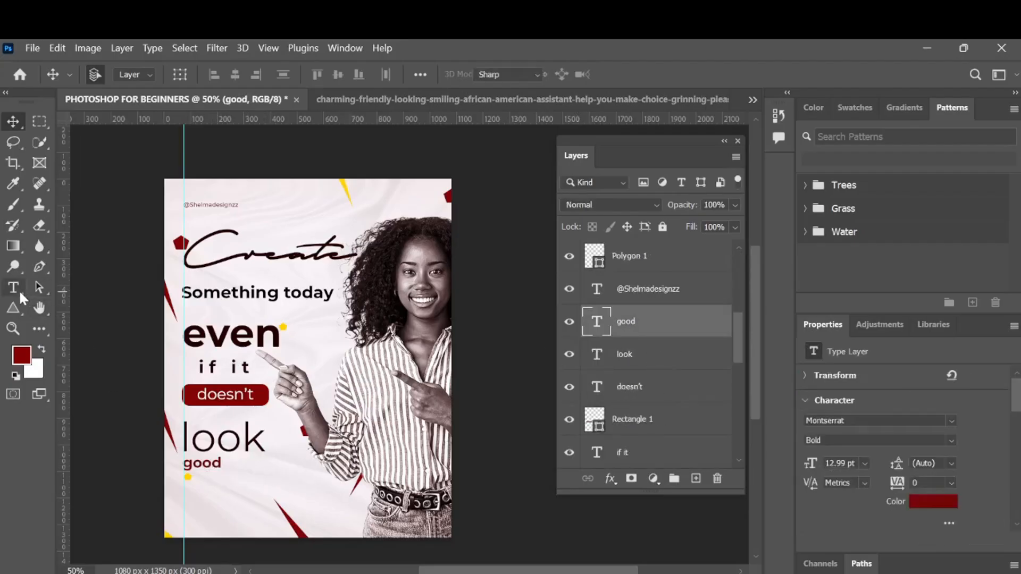
pyautogui.click(216, 493)
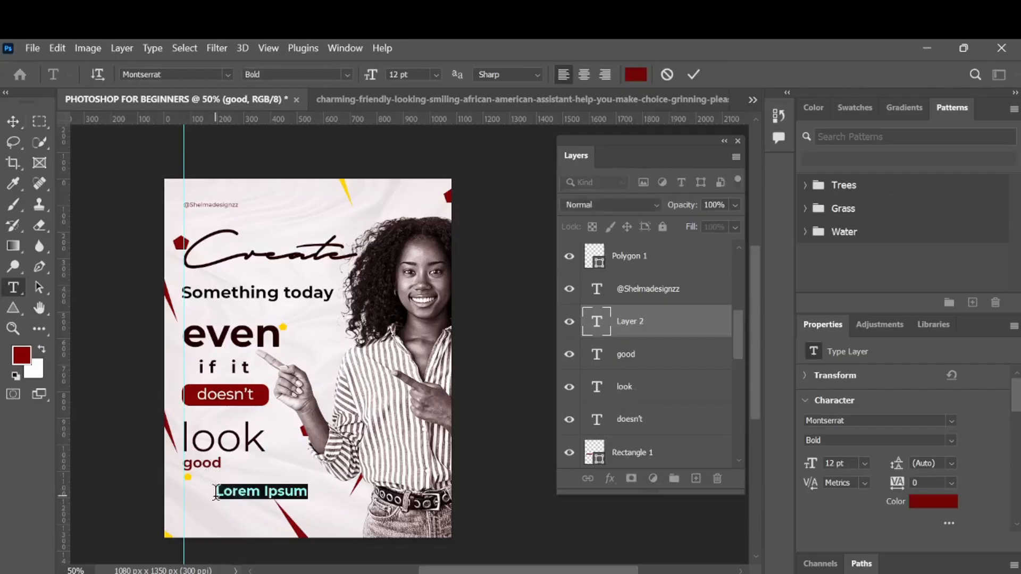
pyautogui.write('C')
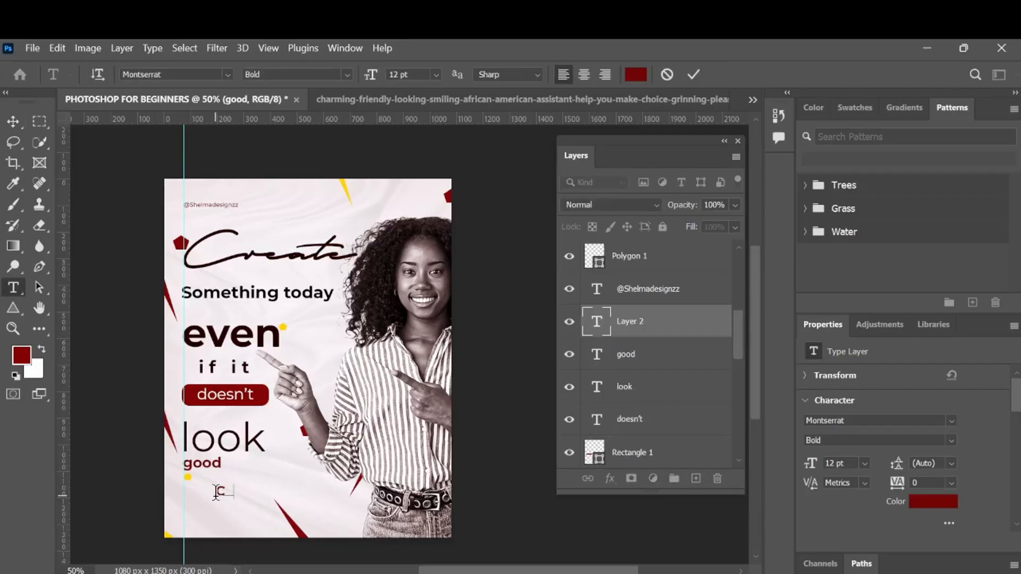
pyautogui.write('onsisten ')
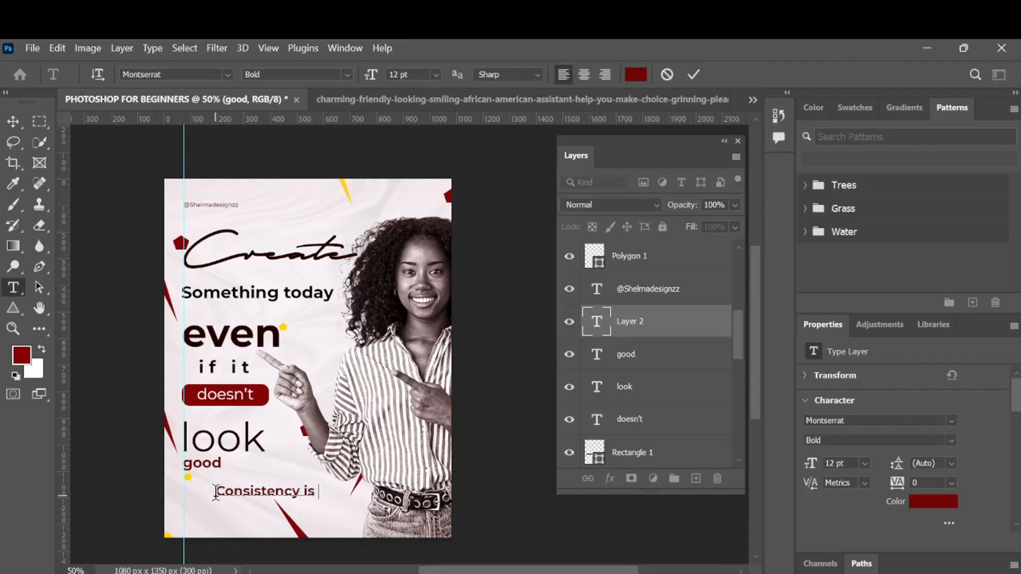
pyautogui.write('cy is key')
pyautogui.click(694, 75)
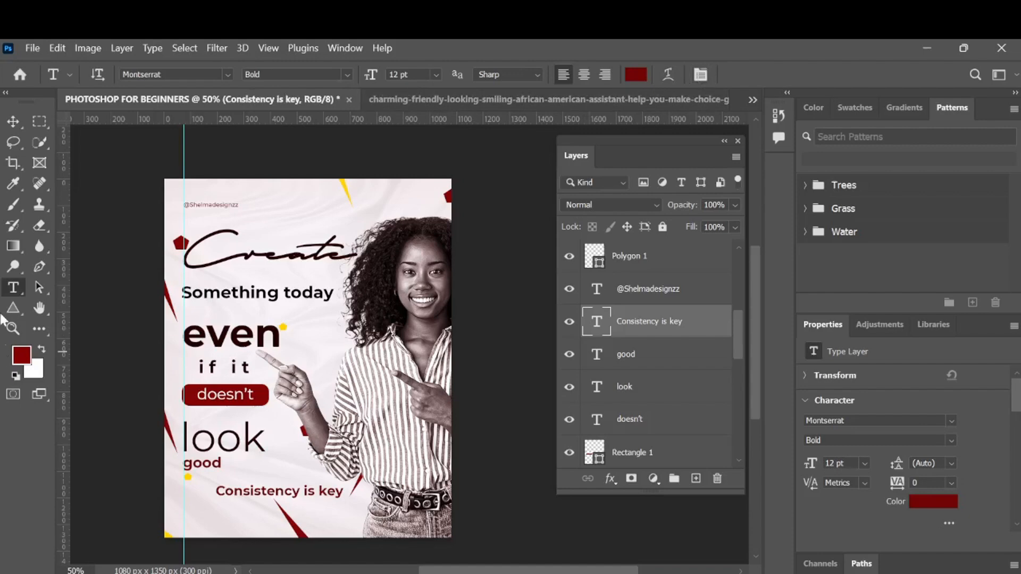
# - Extend the text with a second line so it reads "Consistency is key, practice makes perfect"
pyautogui.press('t')
pyautogui.click(346, 489)
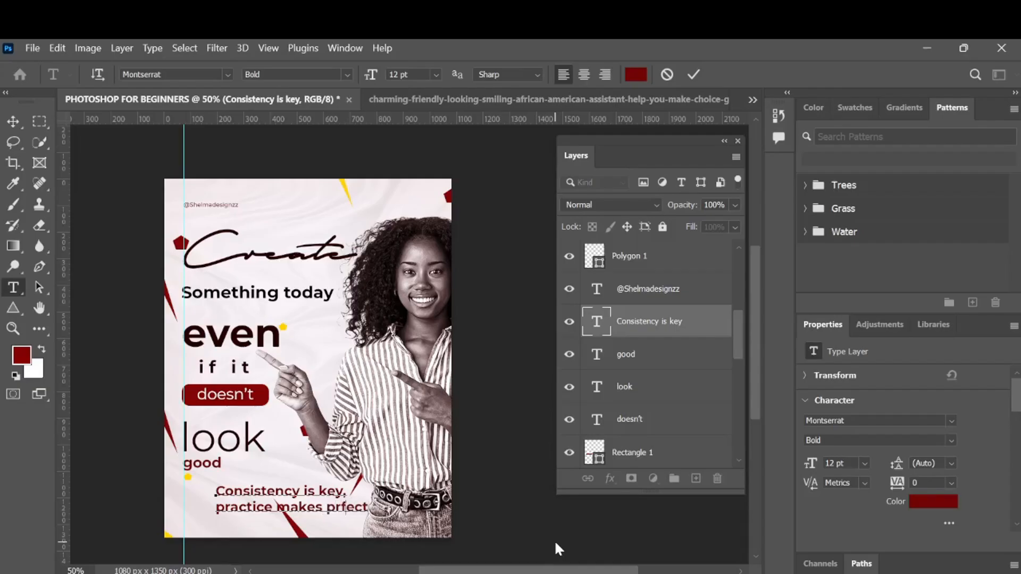
pyautogui.write('e')
pyautogui.click(10, 122)
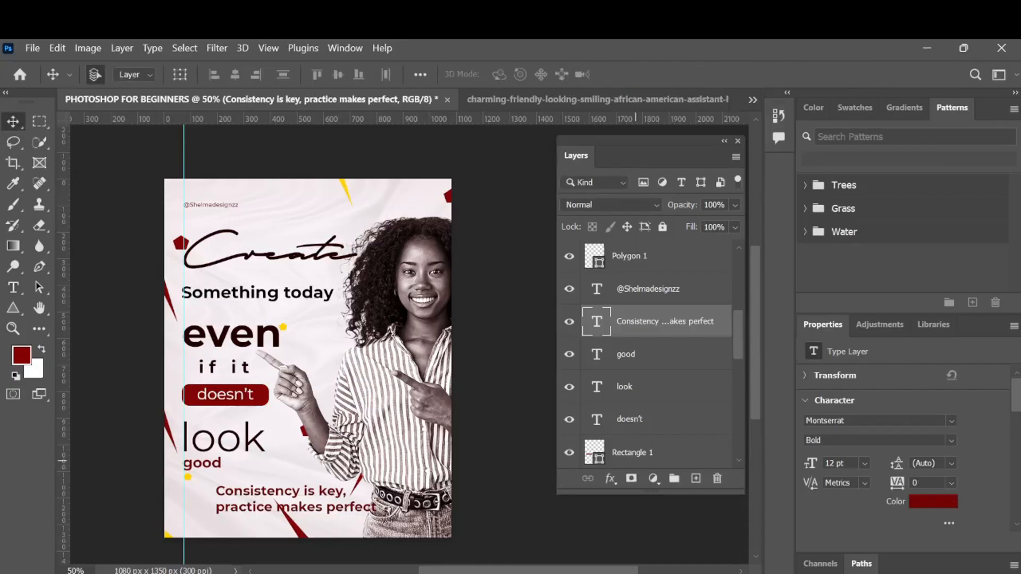
# - Change the text's weight to Medium and scale it down to about 47% under "good"
pyautogui.click(952, 444)
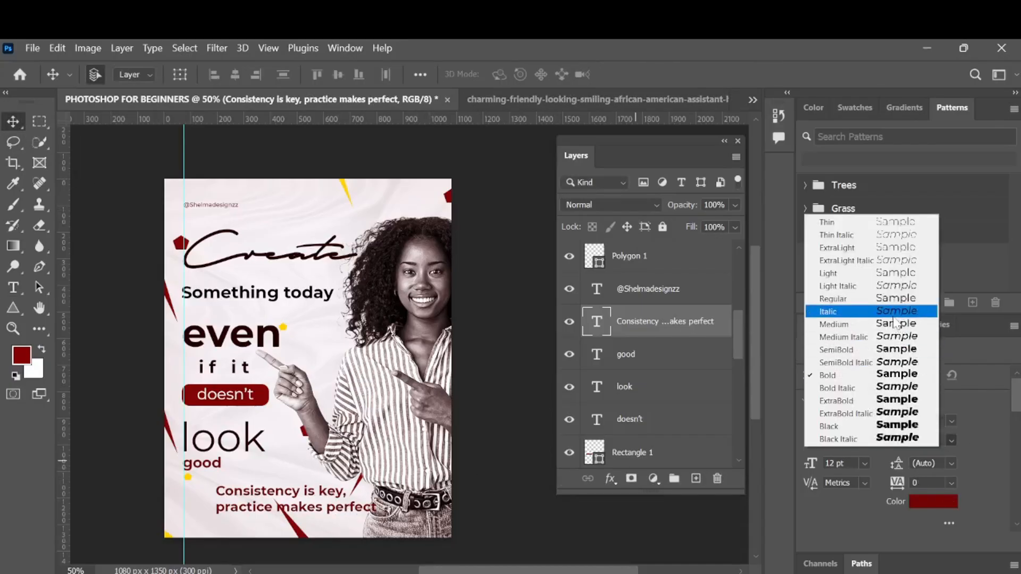
pyautogui.click(896, 321)
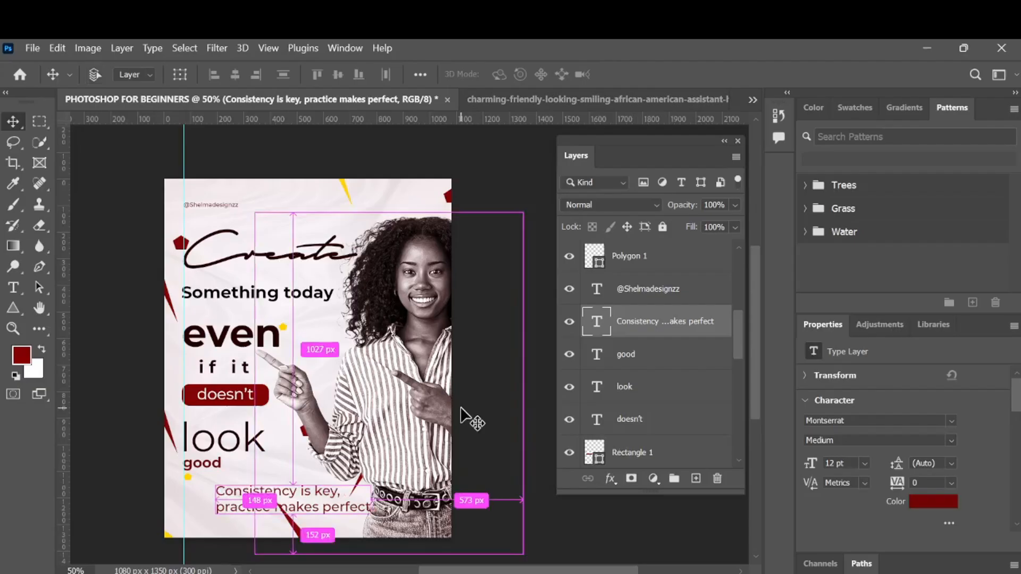
pyautogui.hotkey('ctrl', 't')
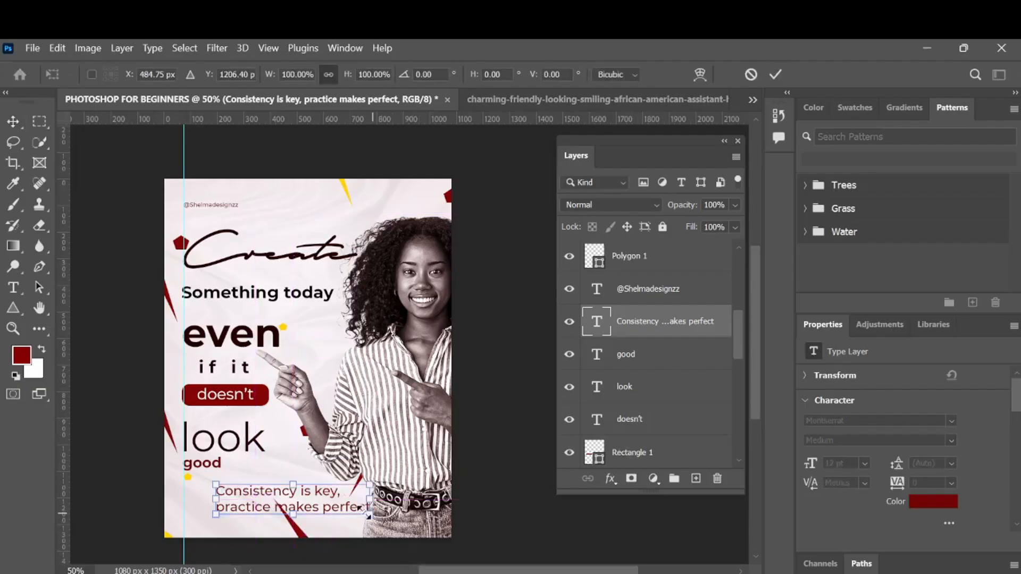
pyautogui.moveTo(368, 513); pyautogui.dragTo(256, 503)
pyautogui.click(787, 94)
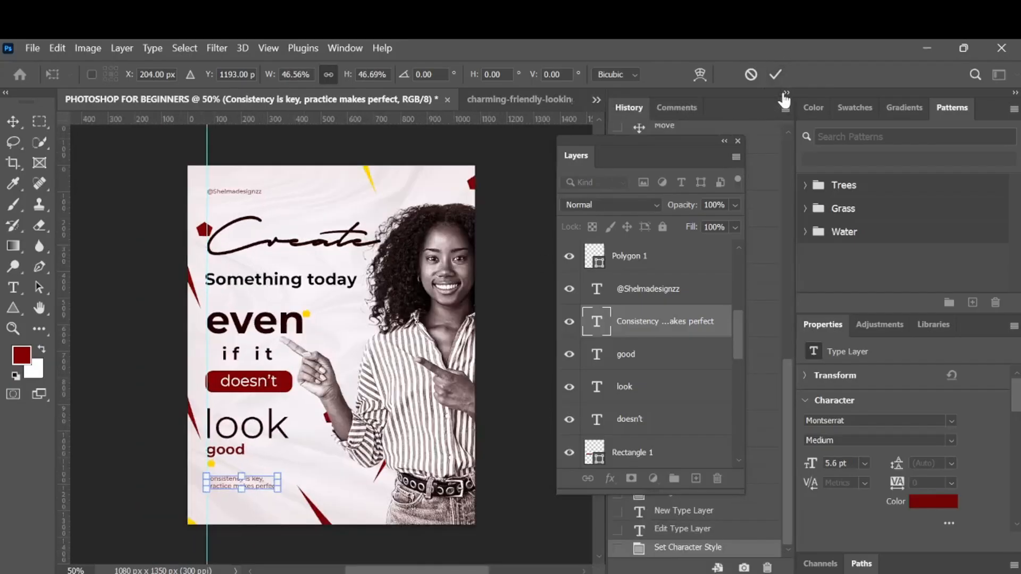
pyautogui.click(786, 94)
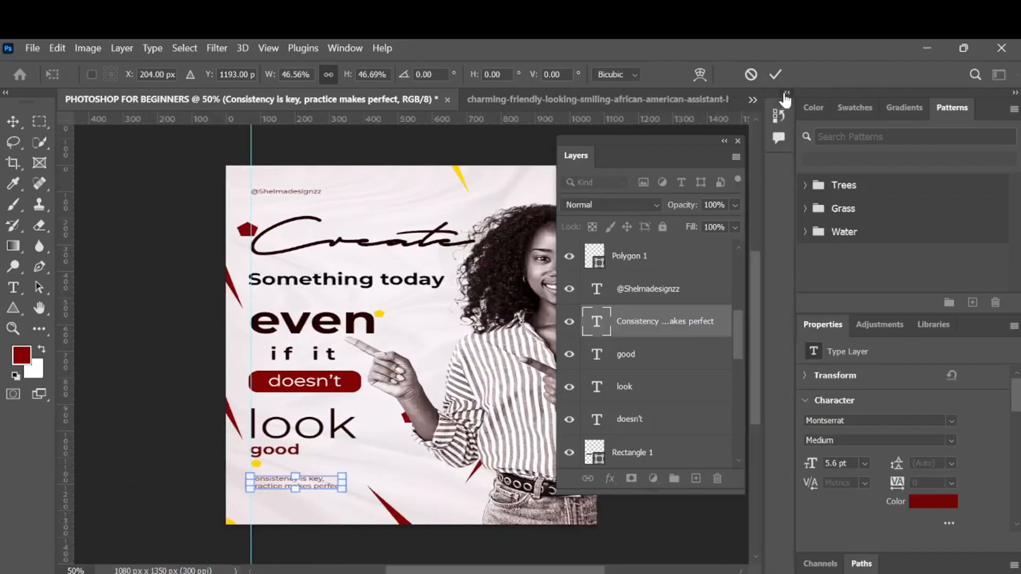
pyautogui.click(775, 74)
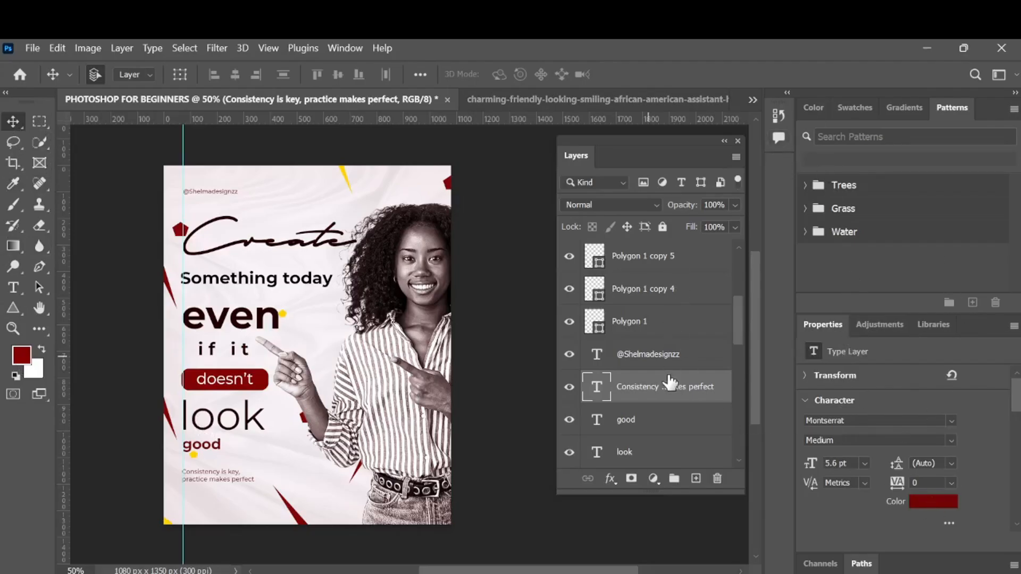
pyautogui.scroll(3, 667, 375)
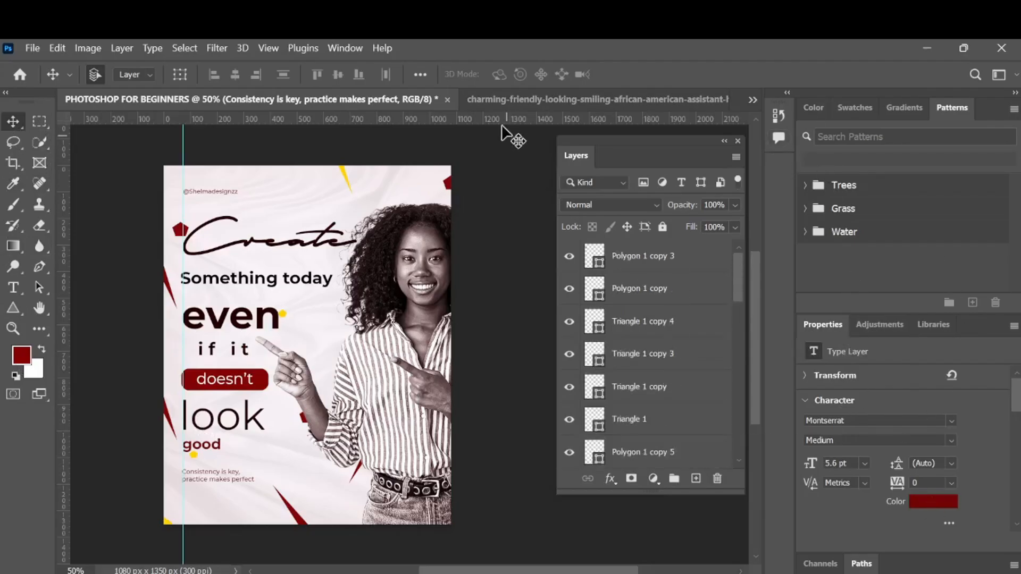